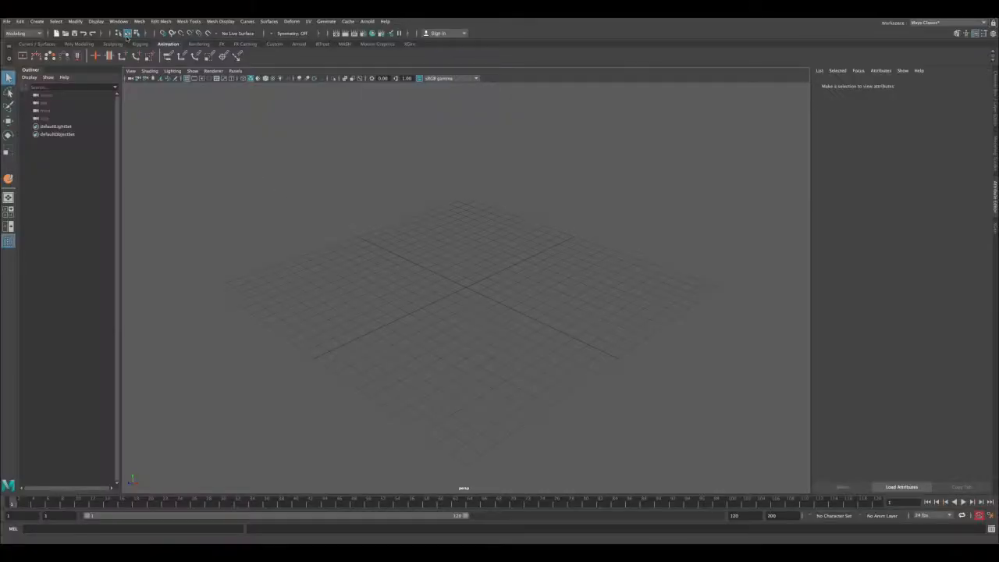
# - Create a polygon cube at the grid centre and scale it uniformly to about 4.42
pyautogui.click(38, 21)
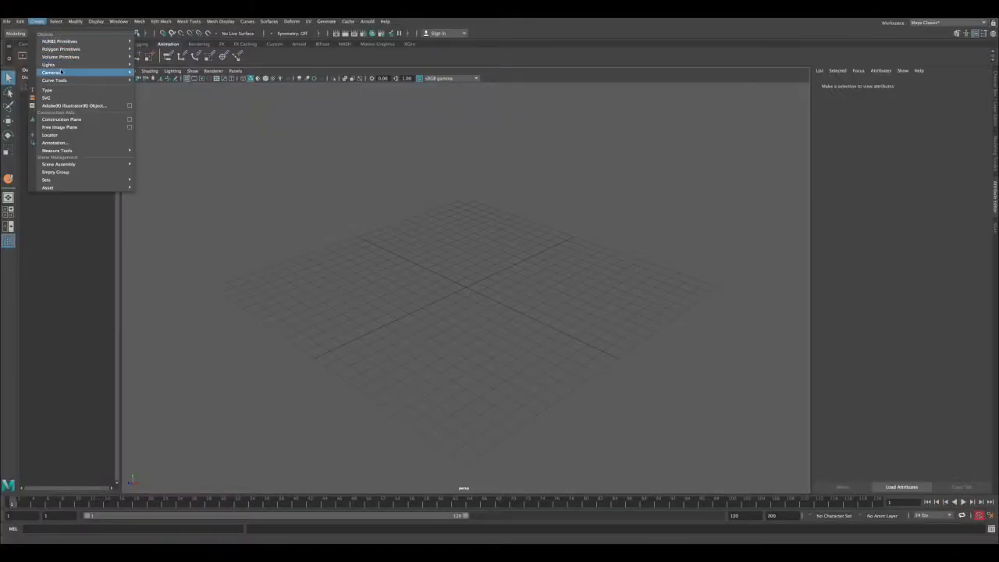
pyautogui.moveTo(94, 48)
pyautogui.click(153, 63)
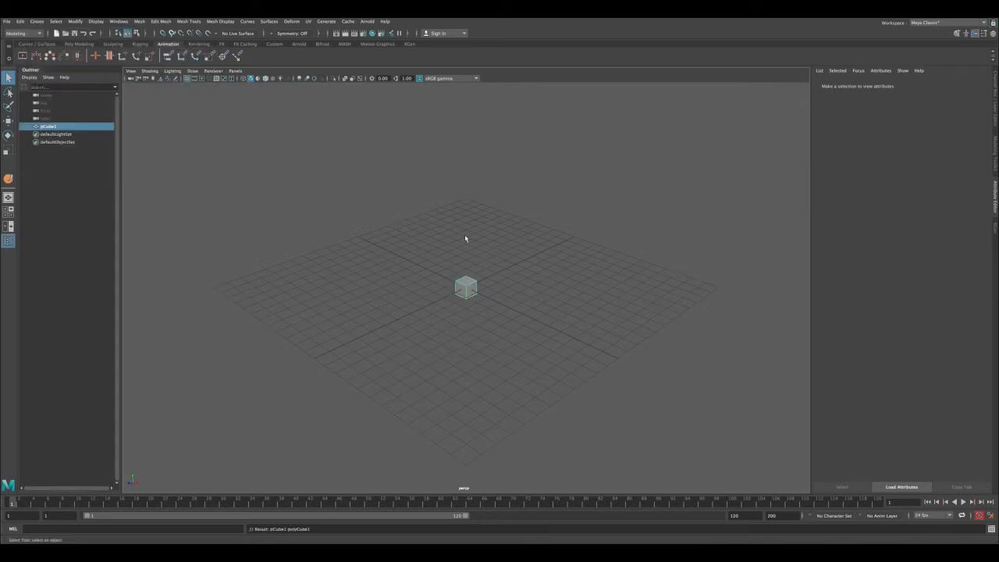
pyautogui.press('r')
pyautogui.moveTo(466, 287); pyautogui.dragTo(512, 290)
pyautogui.press('w')
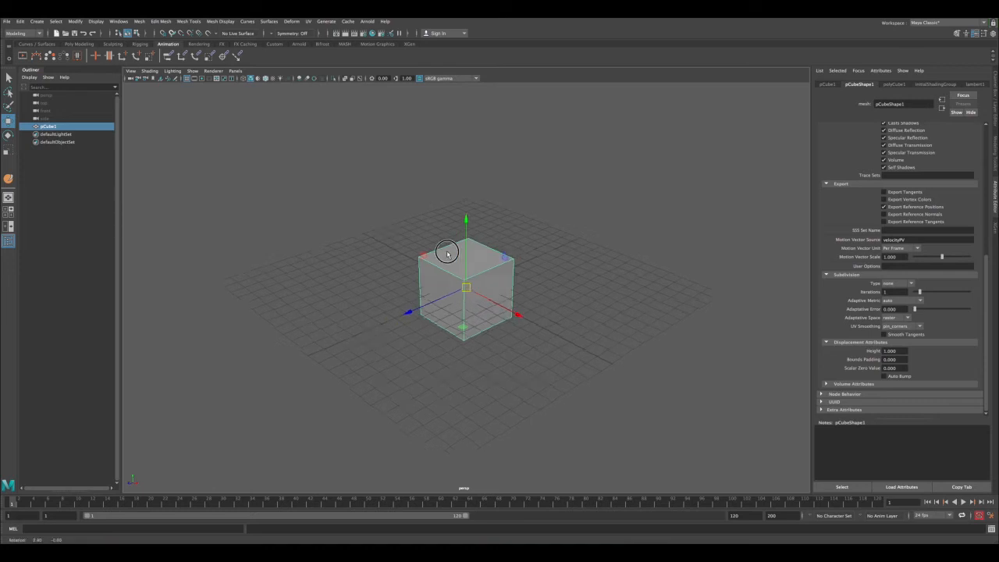
# - Move the cube slightly upward along its vertical axis
pyautogui.keyDown('alt'); pyautogui.moveTo(450, 258); pyautogui.dragTo(408, 263); pyautogui.keyUp('alt')
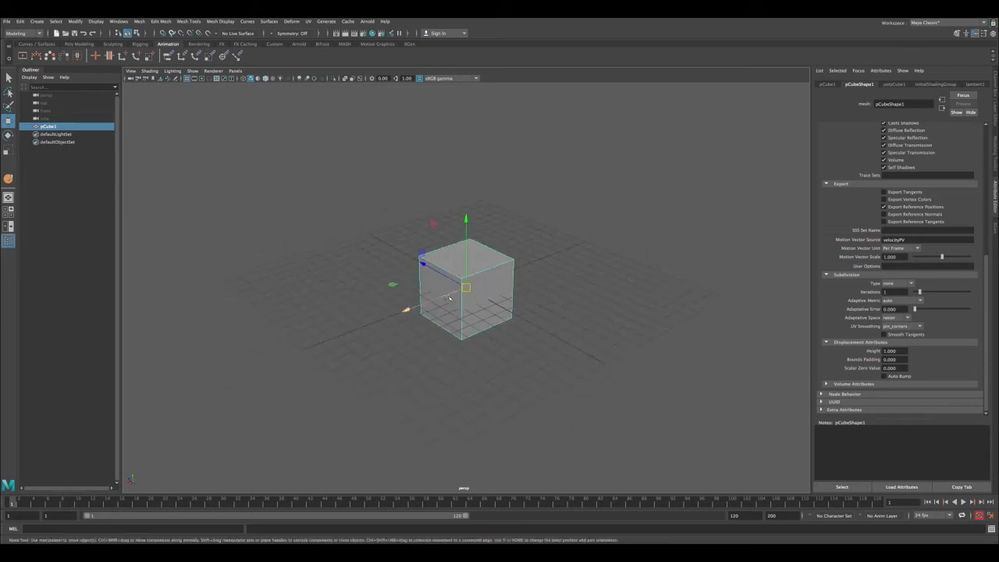
pyautogui.keyDown('alt'); pyautogui.moveTo(450, 298); pyautogui.dragTo(461, 295); pyautogui.keyUp('alt')
pyautogui.moveTo(466, 220); pyautogui.dragTo(471, 240)
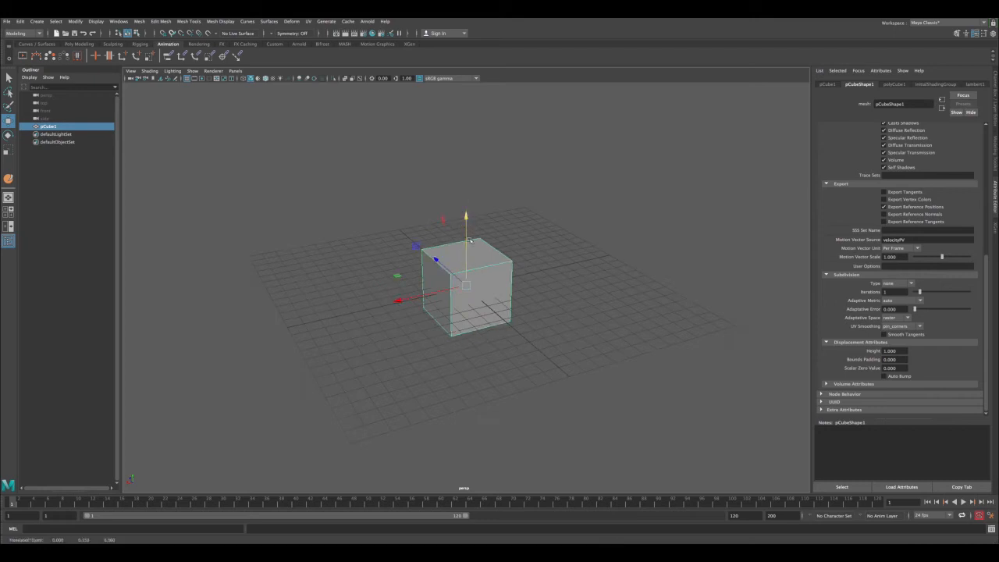
# - Set the cube's width, height and depth subdivisions to 2
pyautogui.hotkey('ctrl', 'a')
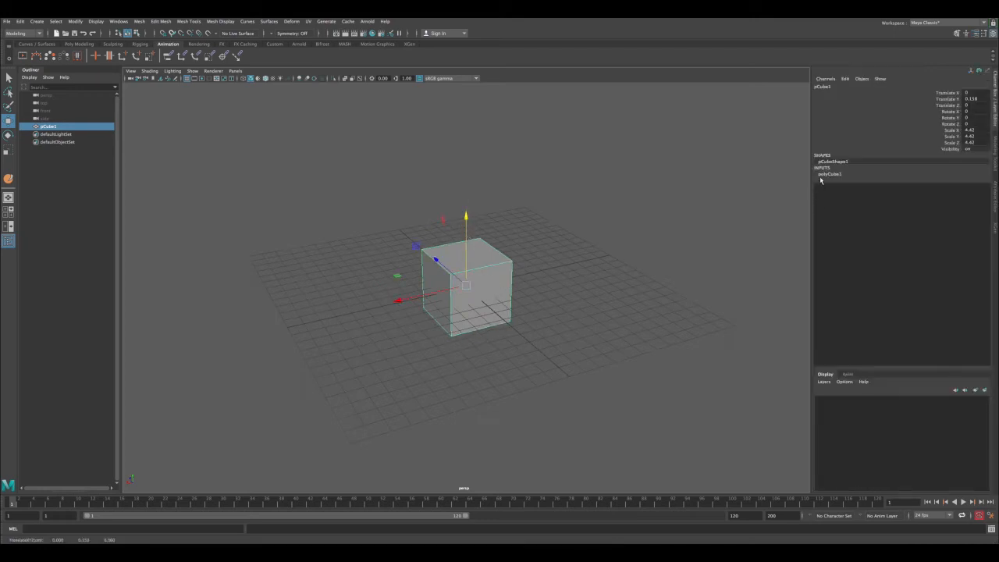
pyautogui.click(823, 174)
pyautogui.moveTo(940, 199); pyautogui.dragTo(942, 211)
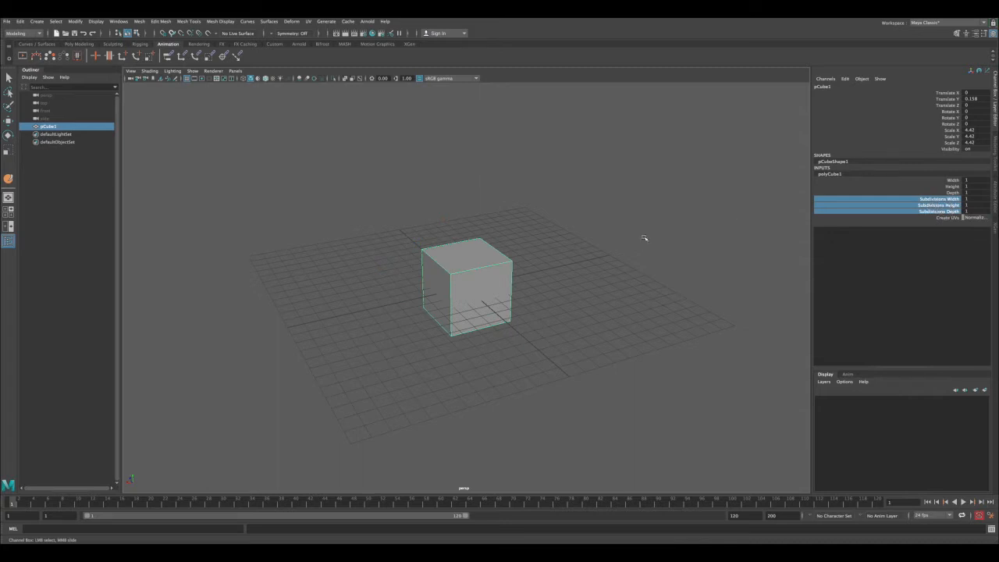
pyautogui.click(970, 200)
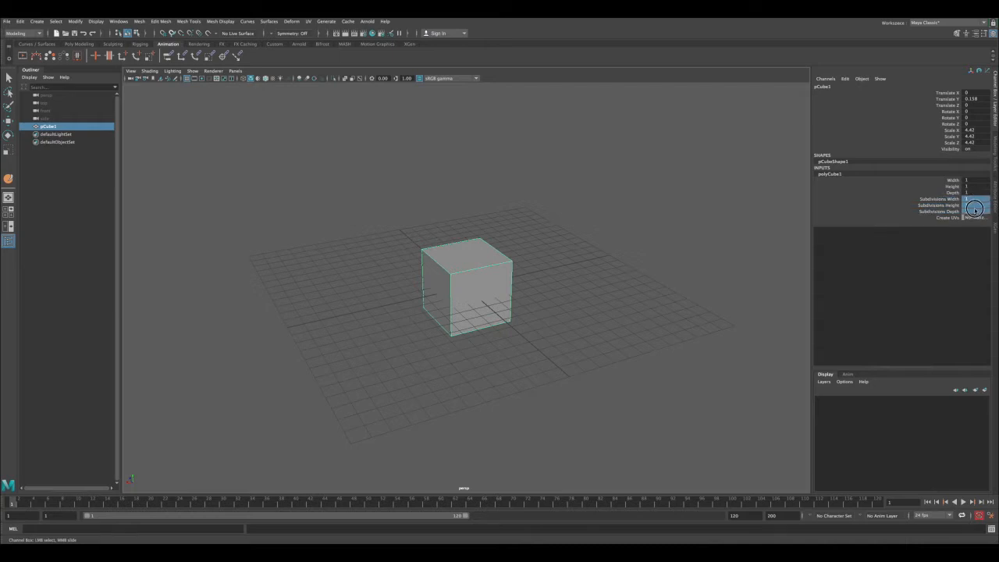
pyautogui.write('2')
pyautogui.press('Return')
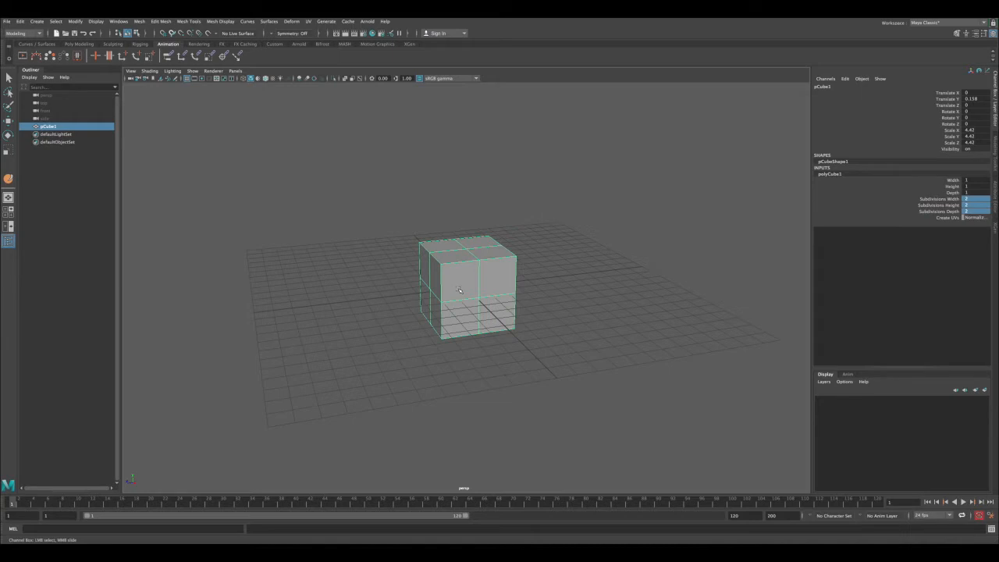
# - In vertex mode, move all the vertices of one end face outward to stretch the cube into a long block
pyautogui.click(453, 286)
pyautogui.press('w')
pyautogui.moveTo(444, 263); pyautogui.dragTo(406, 244, button='right')
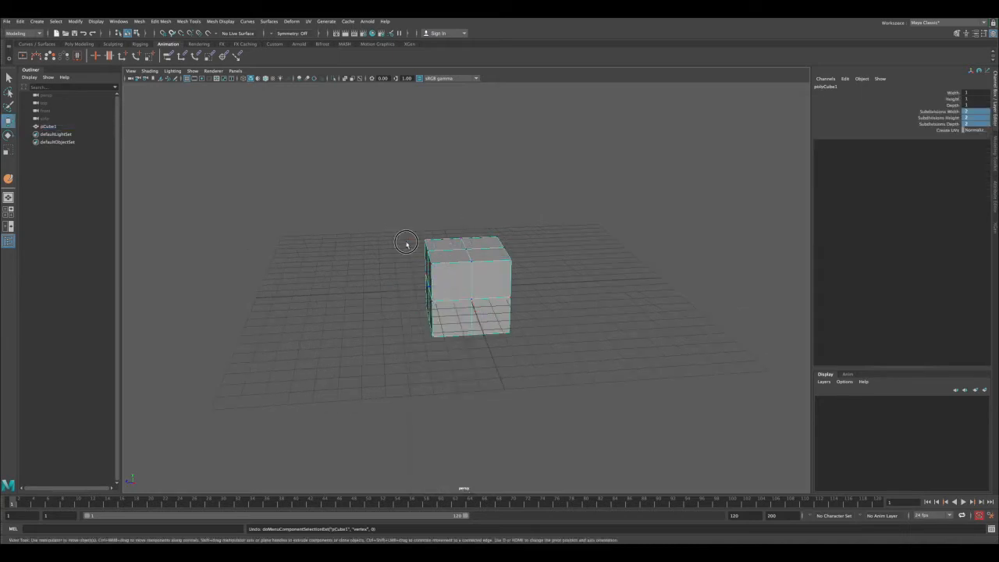
pyautogui.moveTo(390, 216); pyautogui.dragTo(349, 294)
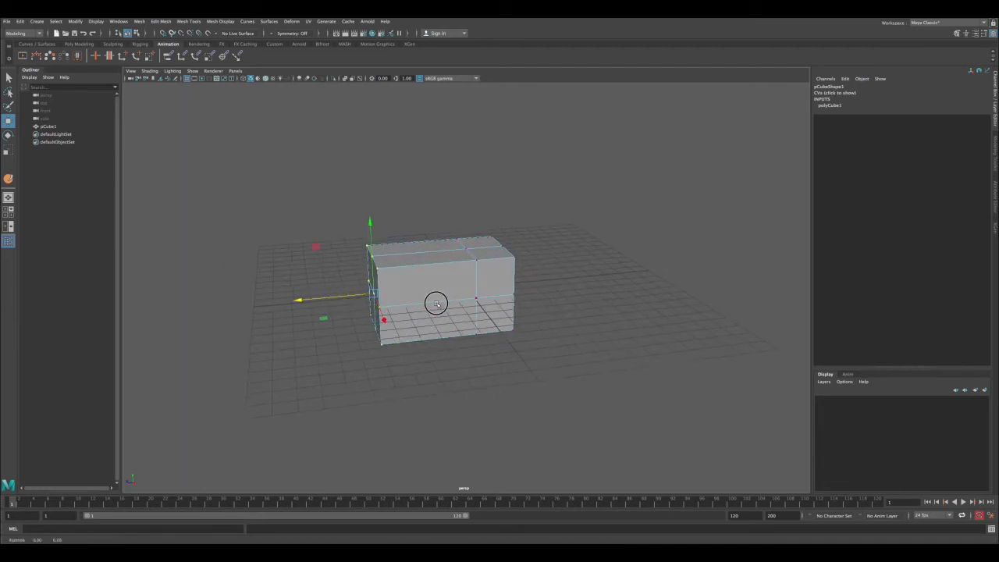
pyautogui.keyDown('alt'); pyautogui.moveTo(436, 303); pyautogui.dragTo(508, 250); pyautogui.keyUp('alt')
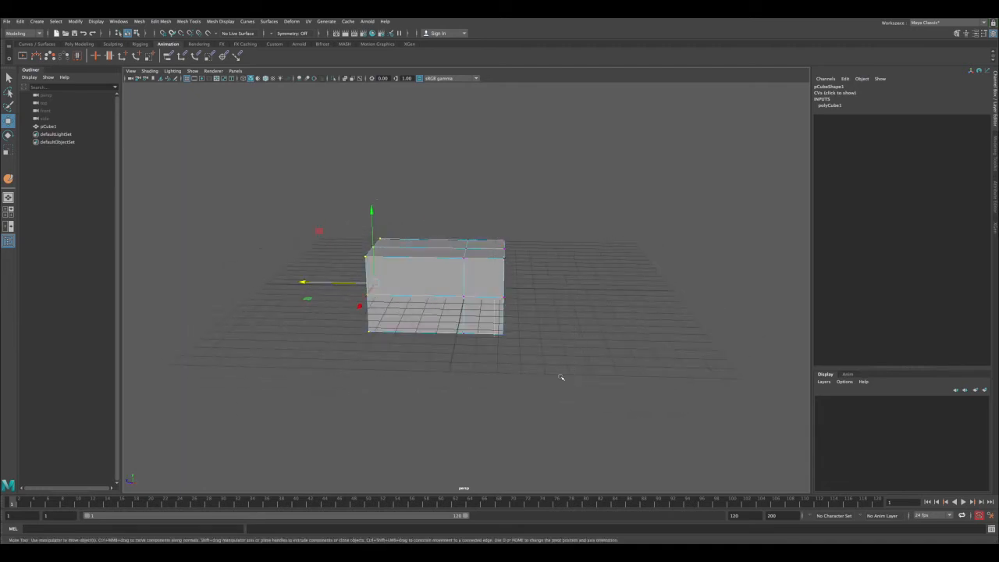
# - Lower the two top corner vertices at the stretched end of the block
pyautogui.keyDown('alt'); pyautogui.moveTo(479, 288); pyautogui.dragTo(457, 264); pyautogui.keyUp('alt')
pyautogui.click(382, 270)
pyautogui.moveTo(379, 220); pyautogui.dragTo(380, 241)
pyautogui.click(459, 263)
pyautogui.moveTo(459, 262); pyautogui.dragTo(457, 280)
# - Shape the underside by adjusting the bottom middle vertex of the stretched end and raising the bottom corner vertices
pyautogui.keyDown('alt'); pyautogui.moveTo(405, 364); pyautogui.dragTo(392, 350); pyautogui.keyUp('alt')
pyautogui.click(402, 328)
pyautogui.hotkey('ctrl', 'z')
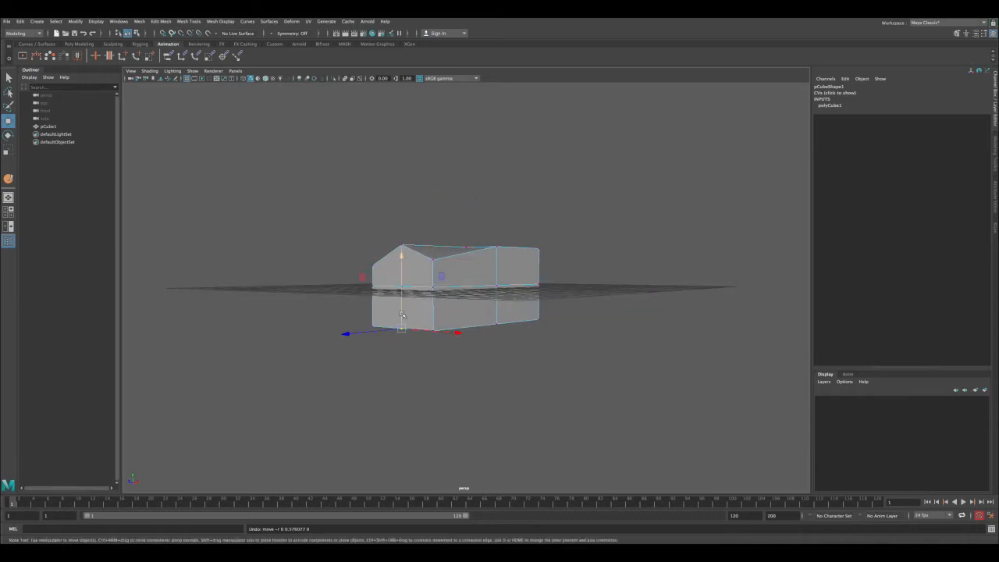
pyautogui.moveTo(401, 314); pyautogui.dragTo(407, 337)
pyautogui.click(374, 326)
pyautogui.click(373, 311)
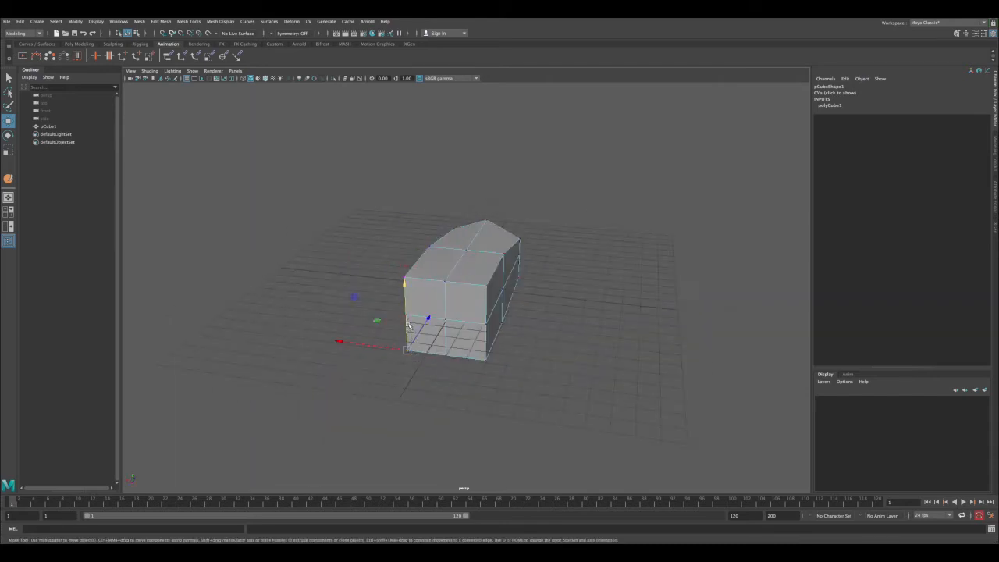
pyautogui.click(485, 360)
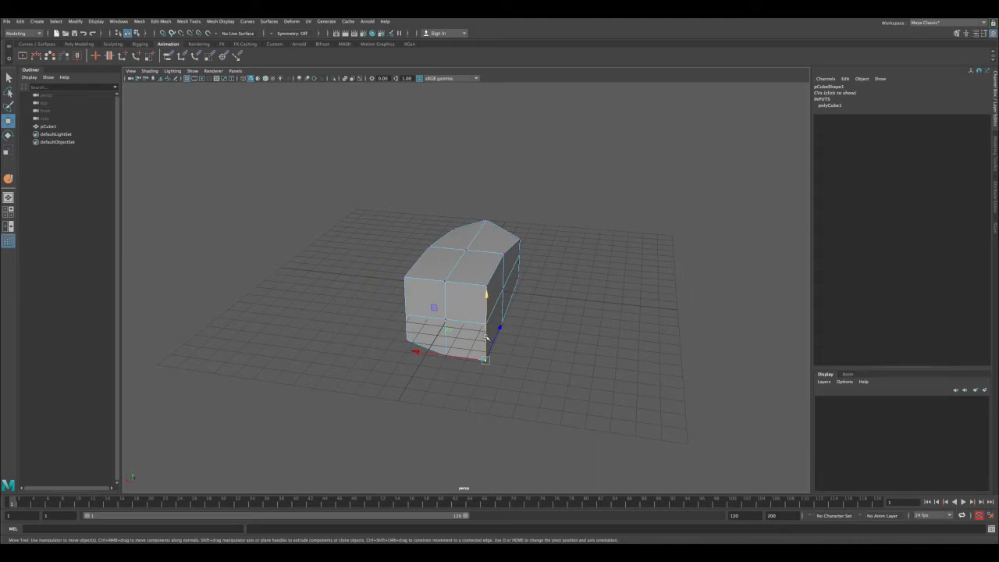
# - Lower the top corner vertices at the end opposite the stretched one
pyautogui.keyDown('alt'); pyautogui.moveTo(420, 289); pyautogui.dragTo(467, 258); pyautogui.keyUp('alt')
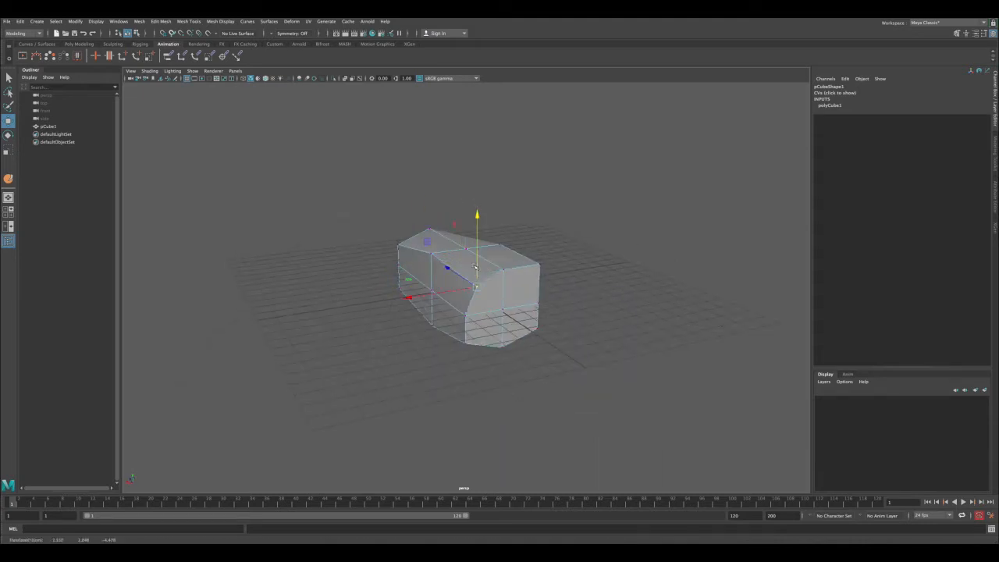
pyautogui.click(540, 271)
pyautogui.keyDown('alt'); pyautogui.moveTo(541, 269); pyautogui.dragTo(452, 270); pyautogui.keyUp('alt')
# - Pull the centre vertex of the block's end face outward along its length
pyautogui.click(380, 293)
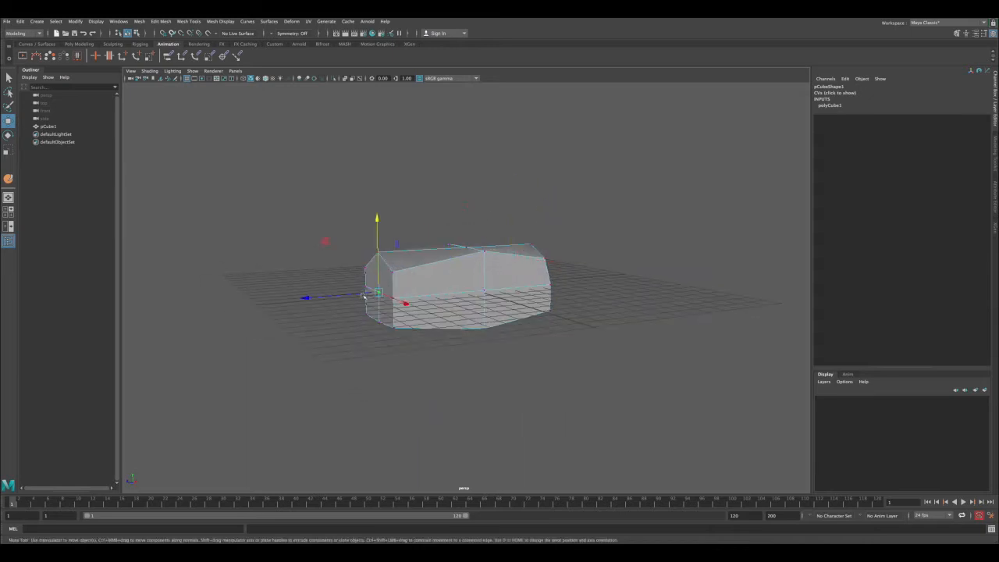
pyautogui.moveTo(358, 296); pyautogui.dragTo(344, 297)
pyautogui.click(392, 259)
pyautogui.keyDown('alt'); pyautogui.moveTo(392, 259); pyautogui.dragTo(317, 256); pyautogui.keyUp('alt')
pyautogui.keyDown('alt'); pyautogui.moveTo(490, 268); pyautogui.dragTo(551, 265); pyautogui.keyUp('alt')
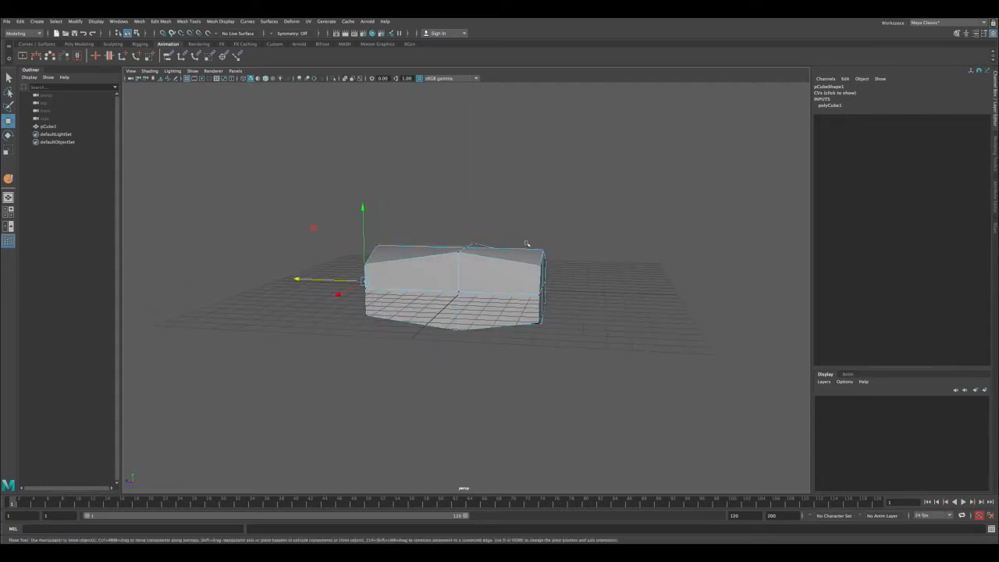
# - Raise the top vertices at the shorter end and lift the top centre vertex slightly
pyautogui.click(547, 256)
pyautogui.moveTo(543, 226); pyautogui.dragTo(544, 211)
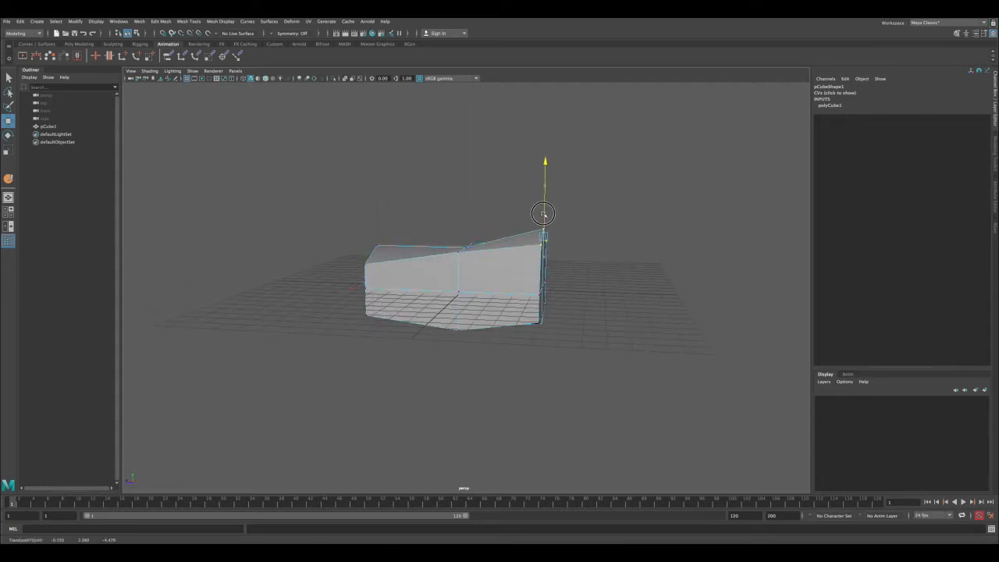
pyautogui.keyDown('alt'); pyautogui.moveTo(430, 226); pyautogui.dragTo(455, 212); pyautogui.keyUp('alt')
pyautogui.moveTo(454, 219); pyautogui.dragTo(479, 257)
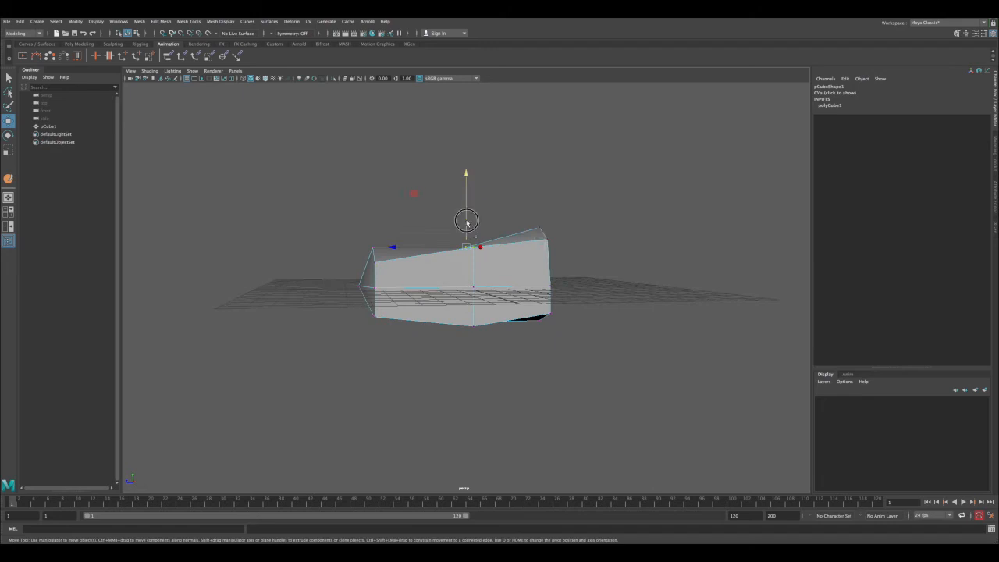
pyautogui.moveTo(466, 221); pyautogui.dragTo(466, 214)
# - Lower the top side vertices on both sides of the block's middle section
pyautogui.keyDown('alt'); pyautogui.moveTo(381, 257); pyautogui.dragTo(459, 261); pyautogui.keyUp('alt')
pyautogui.click(428, 241)
pyautogui.moveTo(429, 231); pyautogui.dragTo(429, 247)
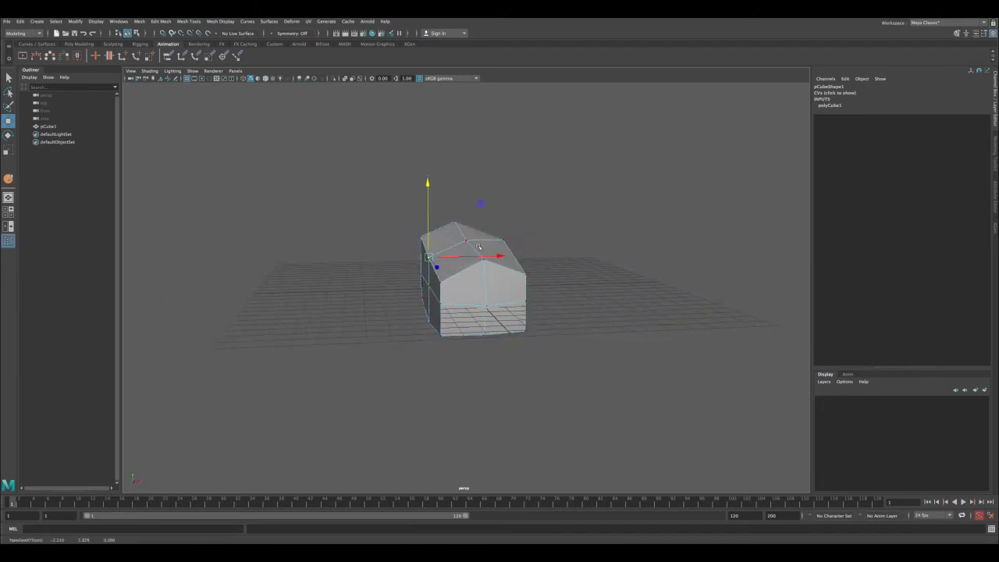
pyautogui.click(504, 239)
pyautogui.moveTo(504, 223); pyautogui.dragTo(505, 231)
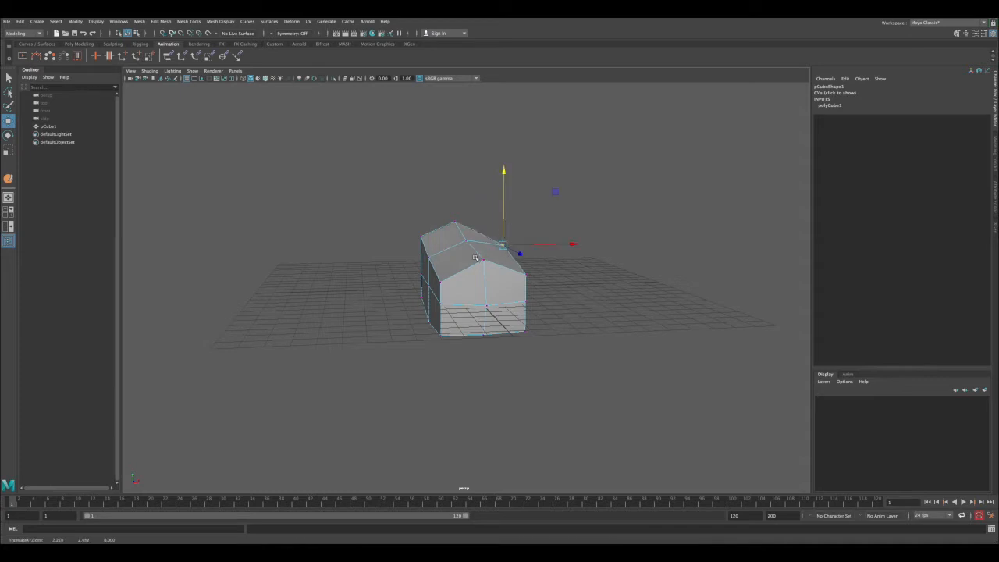
# - Reposition the lower side and underside vertices to round out the bottom of the block
pyautogui.keyDown('alt'); pyautogui.moveTo(450, 253); pyautogui.dragTo(403, 288); pyautogui.keyUp('alt')
pyautogui.click(498, 289)
pyautogui.click(432, 288)
pyautogui.click(402, 298)
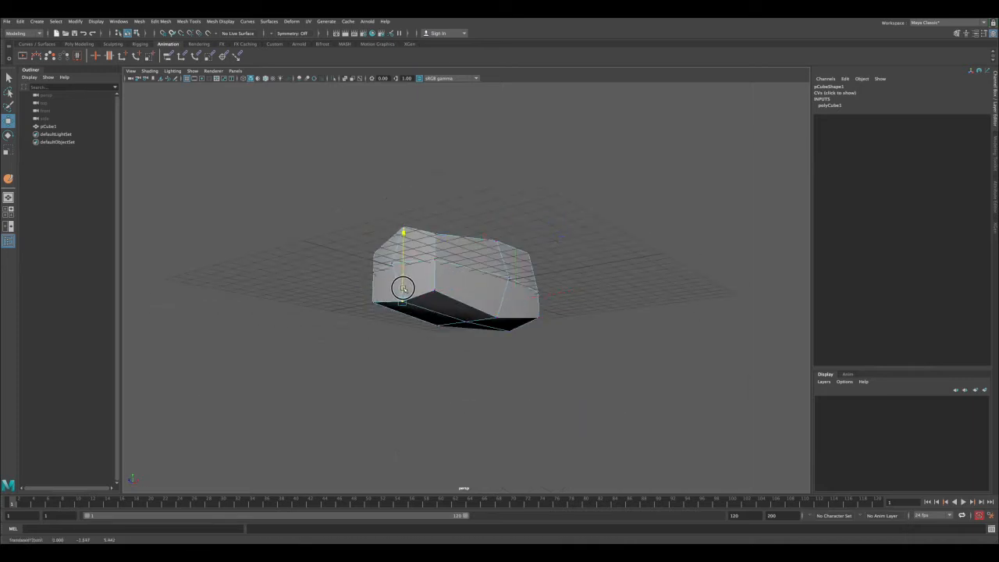
pyautogui.keyDown('alt'); pyautogui.moveTo(510, 338); pyautogui.dragTo(475, 303); pyautogui.keyUp('alt')
pyautogui.press('q')
pyautogui.moveTo(476, 296); pyautogui.dragTo(513, 286, button='right')
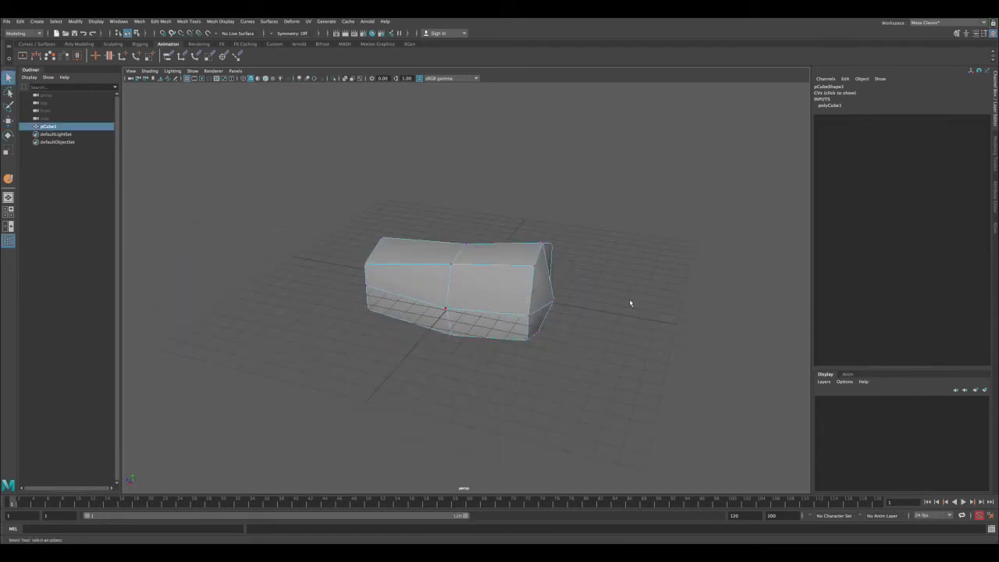
pyautogui.click(629, 300)
# - Select the vertices across the top middle, preview the smoothed mesh, and lower them to form a dip
pyautogui.keyDown('alt'); pyautogui.moveTo(439, 313); pyautogui.dragTo(464, 247); pyautogui.keyUp('alt')
pyautogui.click(440, 305)
pyautogui.moveTo(463, 248); pyautogui.dragTo(483, 263, button='right')
pyautogui.press('2')
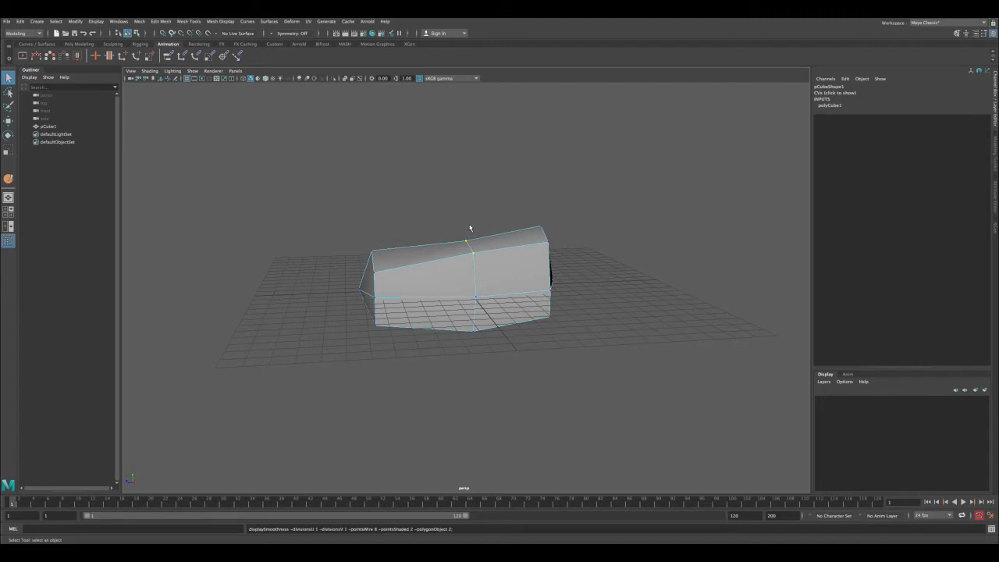
pyautogui.press('w')
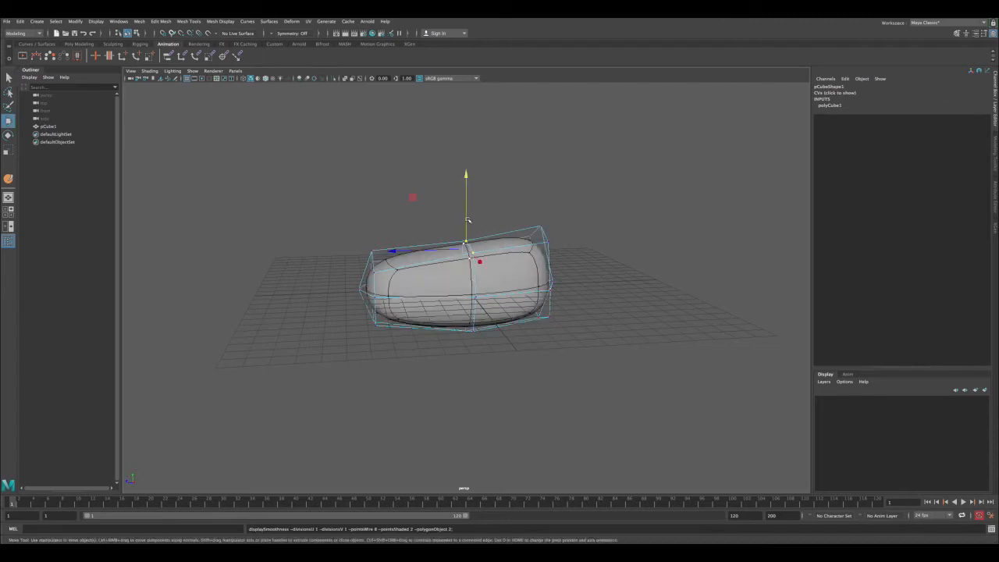
pyautogui.press('1')
pyautogui.moveTo(469, 220); pyautogui.dragTo(469, 228)
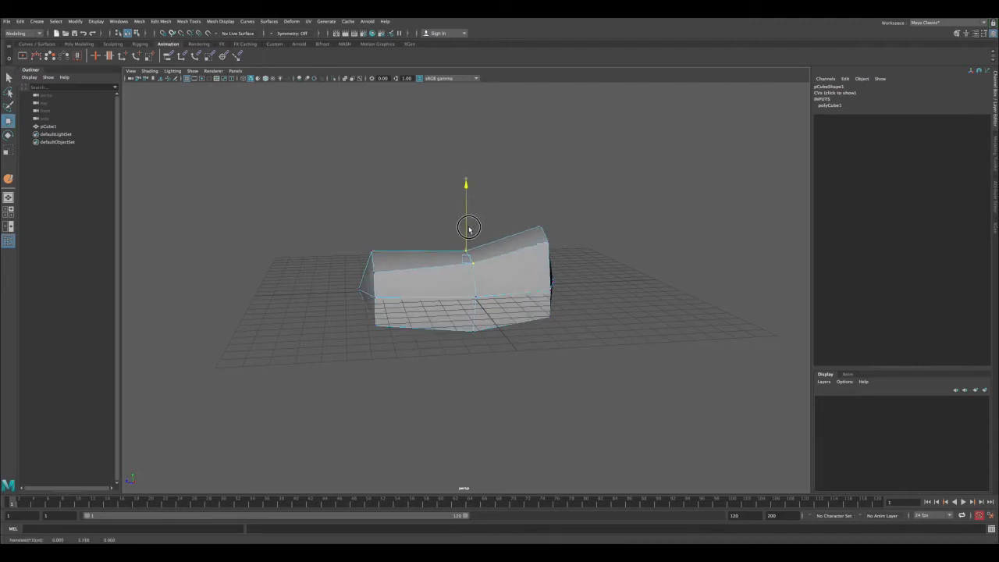
# - Lower the top vertices at the stretched end and adjust the height of the top centre vertex
pyautogui.keyDown('alt'); pyautogui.moveTo(342, 238); pyautogui.dragTo(388, 277); pyautogui.keyUp('alt')
pyautogui.moveTo(374, 237); pyautogui.dragTo(374, 245)
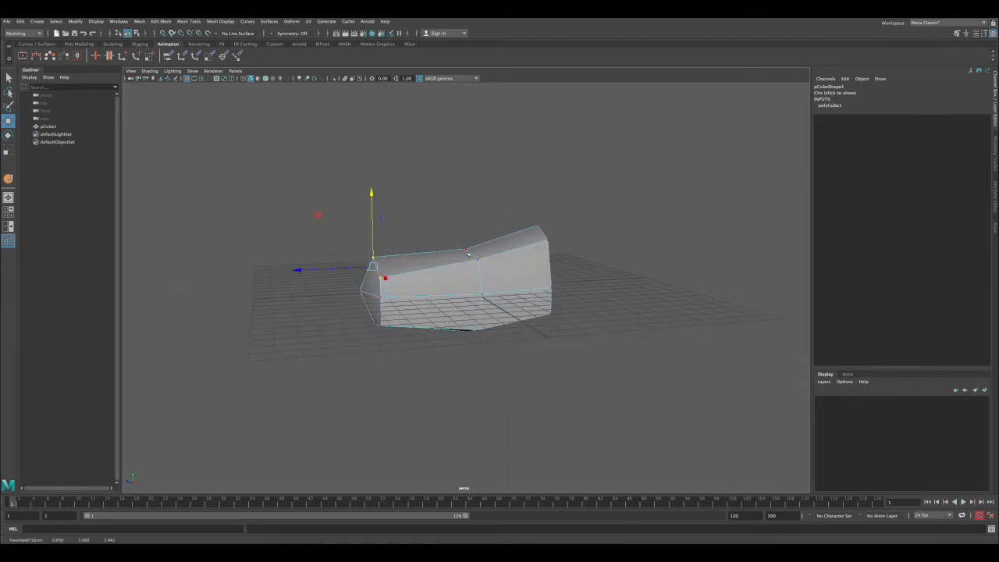
pyautogui.click(467, 249)
pyautogui.moveTo(467, 235); pyautogui.dragTo(429, 239)
pyautogui.press('q')
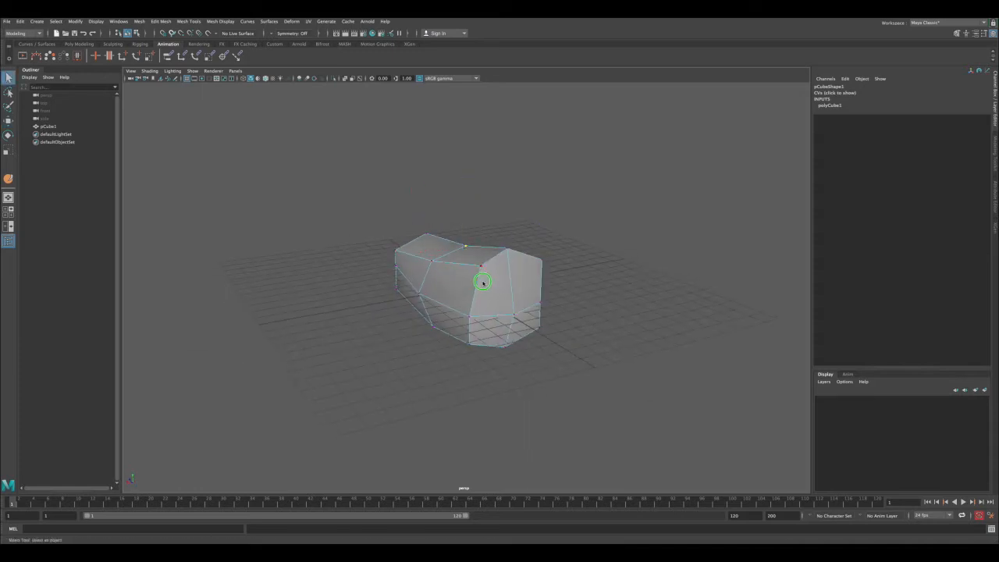
# - Return to object mode, select the whole mesh, and smooth it with 1 division
pyautogui.moveTo(482, 282); pyautogui.dragTo(565, 263, button='right')
pyautogui.click(566, 263)
pyautogui.keyDown('alt'); pyautogui.moveTo(565, 263); pyautogui.dragTo(576, 281); pyautogui.keyUp('alt')
pyautogui.click(454, 274)
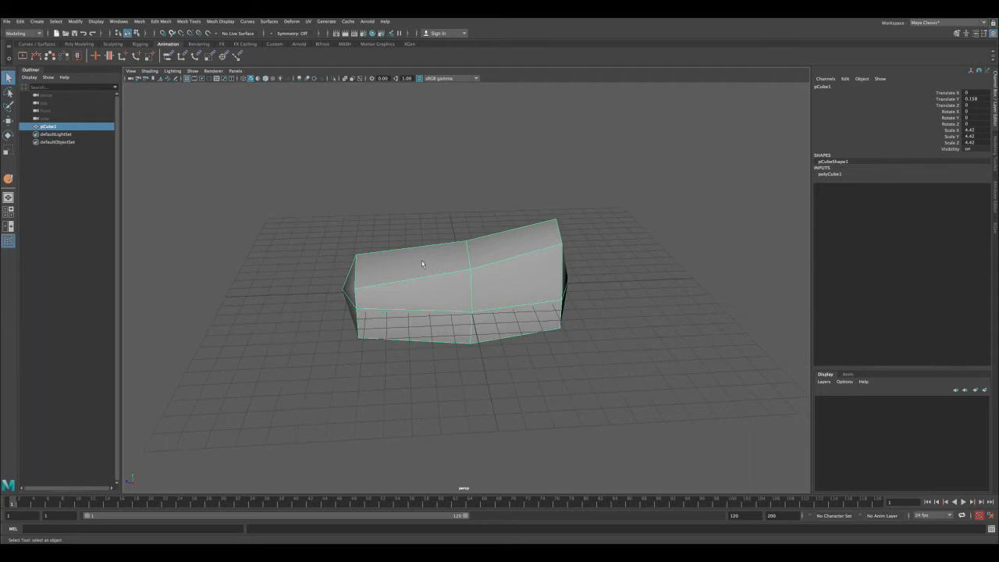
pyautogui.keyDown('alt'); pyautogui.moveTo(422, 264); pyautogui.dragTo(409, 260); pyautogui.keyUp('alt')
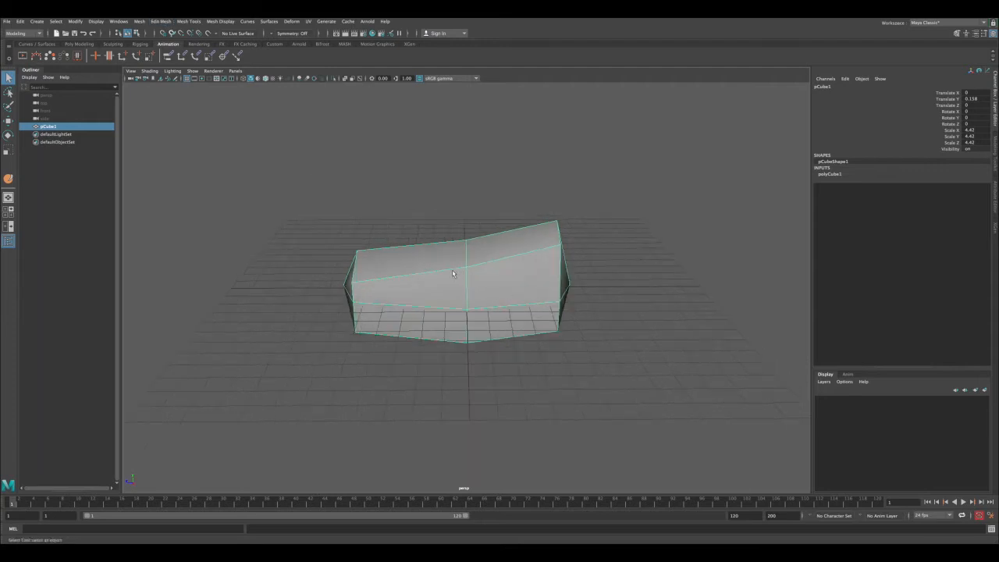
pyautogui.click(139, 22)
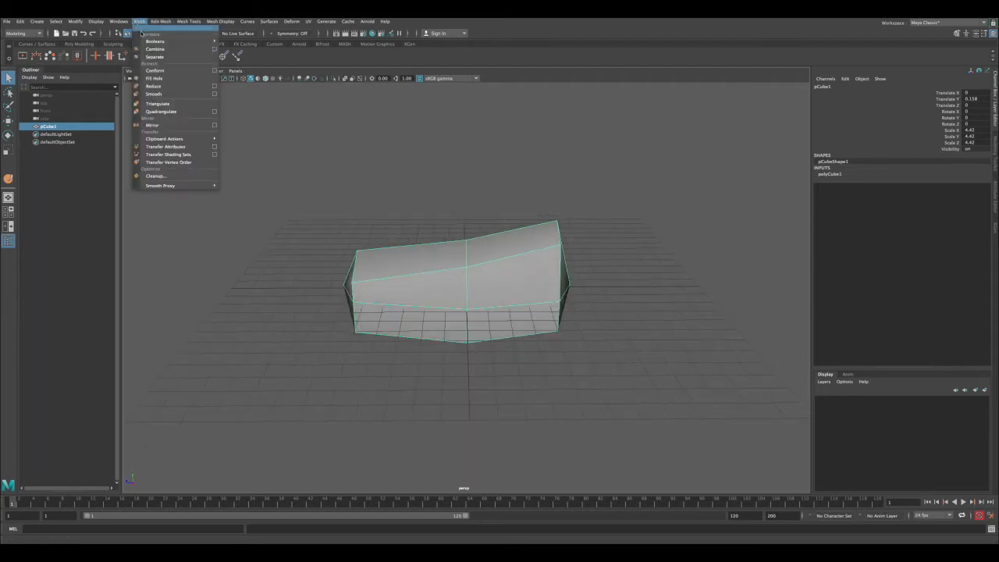
pyautogui.click(156, 93)
pyautogui.keyDown('alt'); pyautogui.moveTo(357, 161); pyautogui.dragTo(425, 160); pyautogui.keyUp('alt')
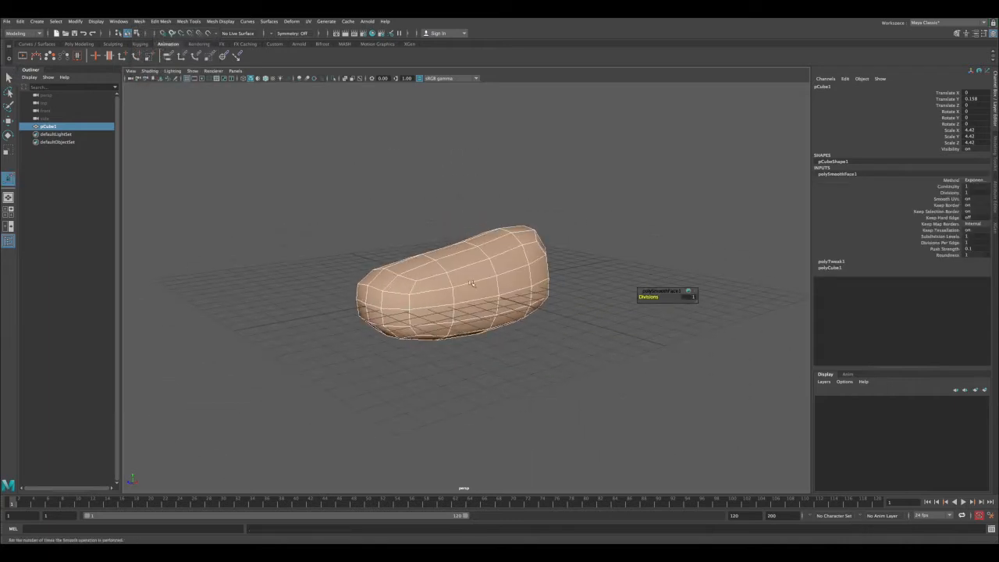
pyautogui.keyDown('alt'); pyautogui.moveTo(482, 277); pyautogui.dragTo(495, 280); pyautogui.keyUp('alt')
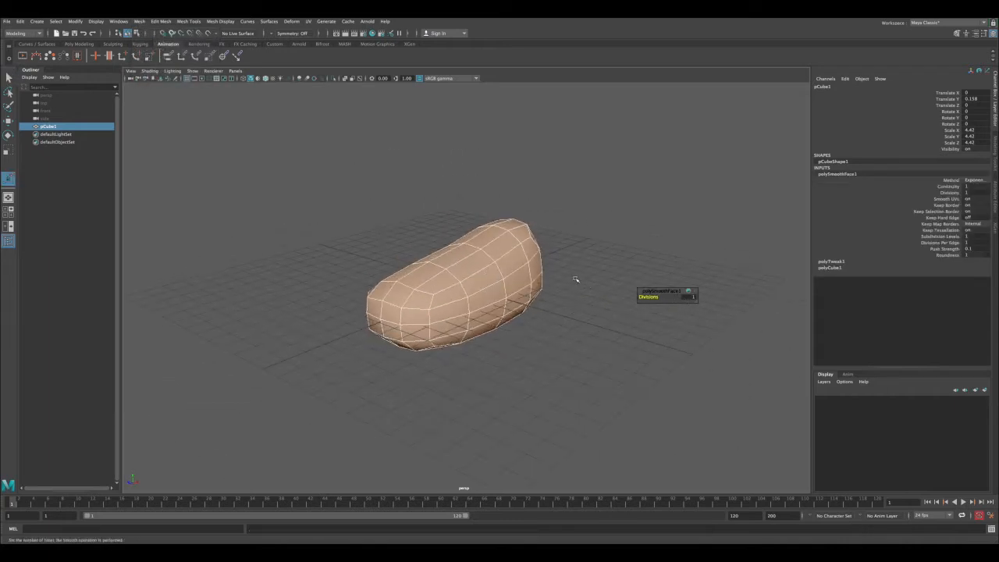
pyautogui.keyDown('alt'); pyautogui.moveTo(576, 279); pyautogui.dragTo(465, 286); pyautogui.keyUp('alt')
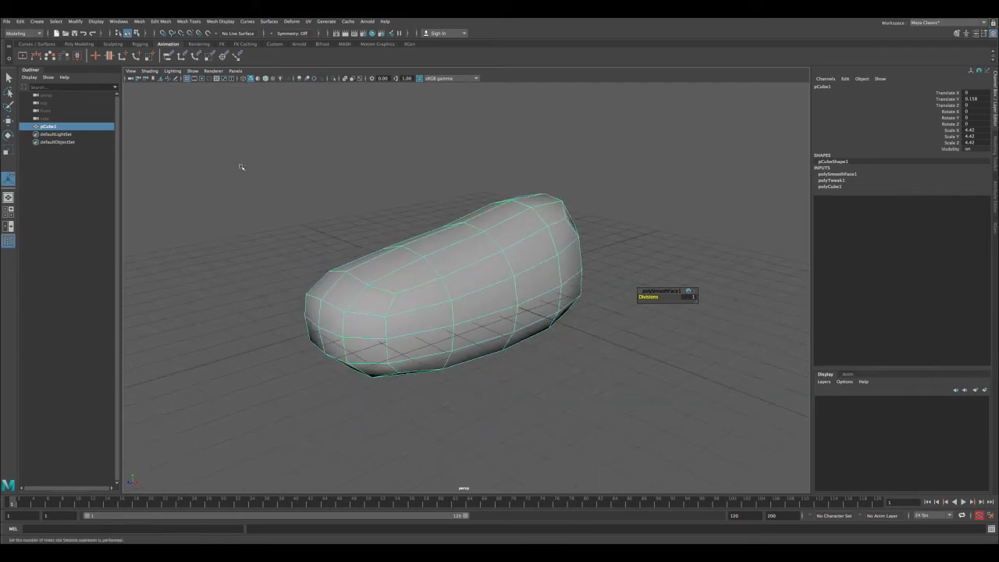
# - Activate the Sculpt Tool on the mesh and set its brush size to about 0.94 and its strength to 2
pyautogui.click(184, 21)
pyautogui.moveTo(234, 135)
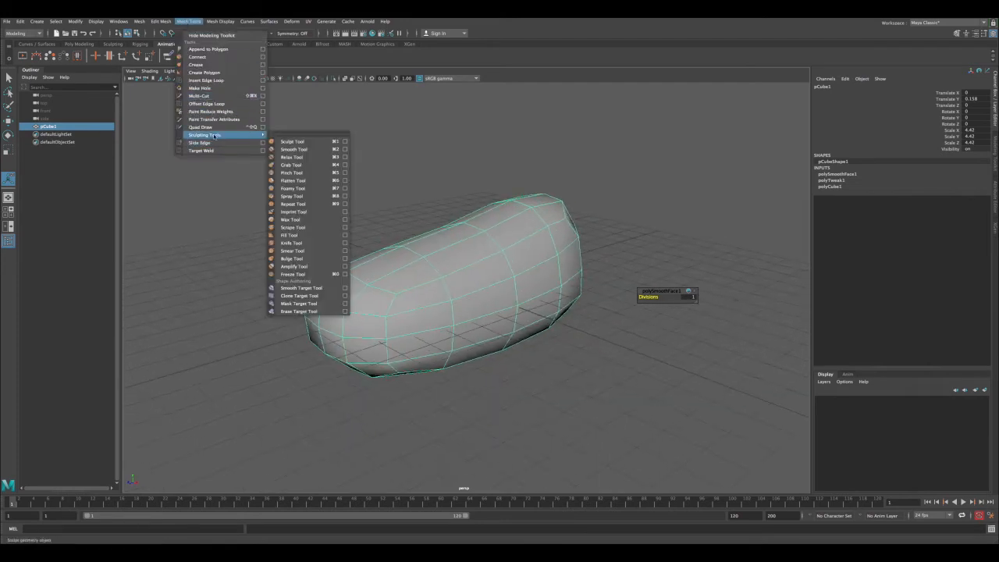
pyautogui.click(291, 141)
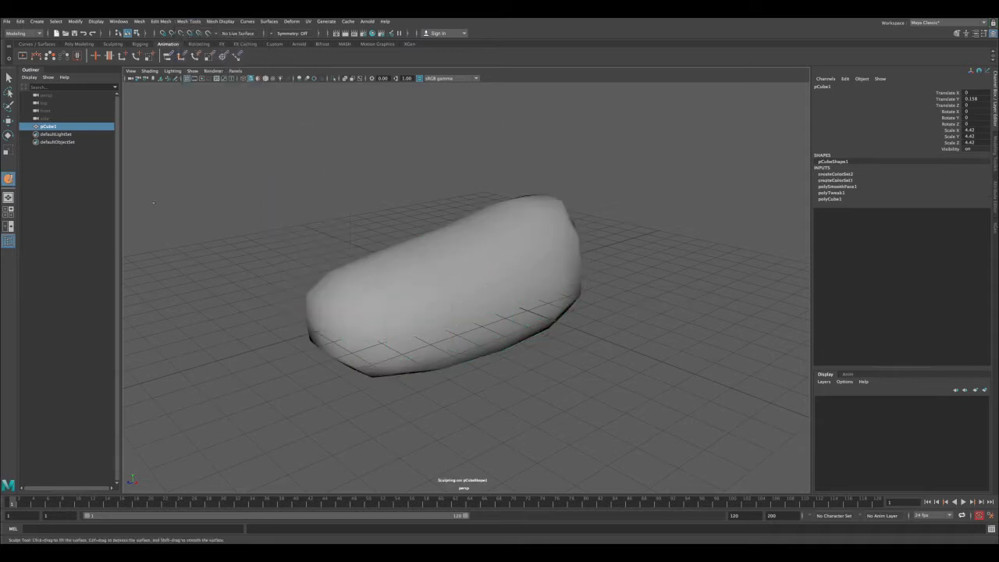
pyautogui.doubleClick(8, 178)
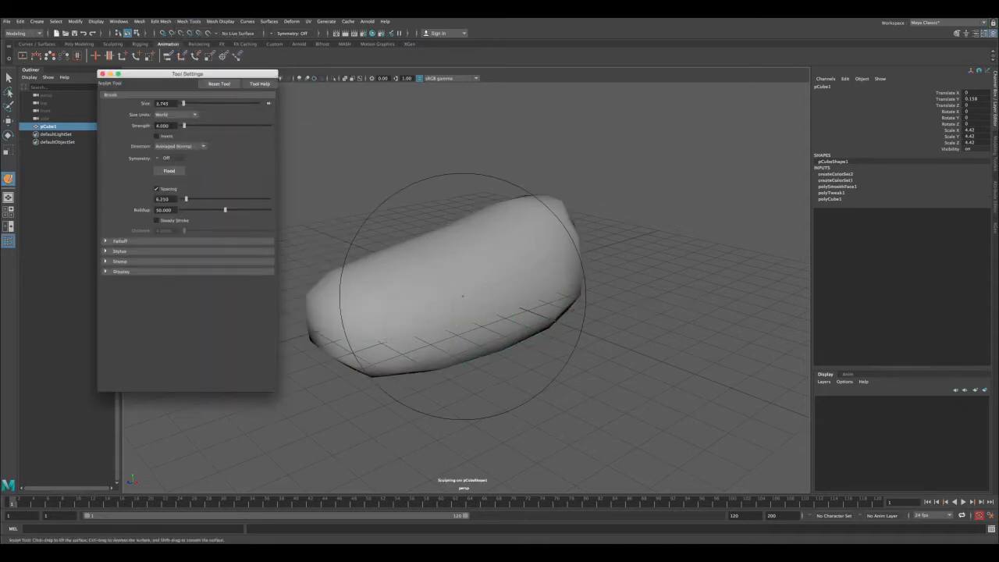
pyautogui.moveTo(455, 289); pyautogui.dragTo(361, 299)
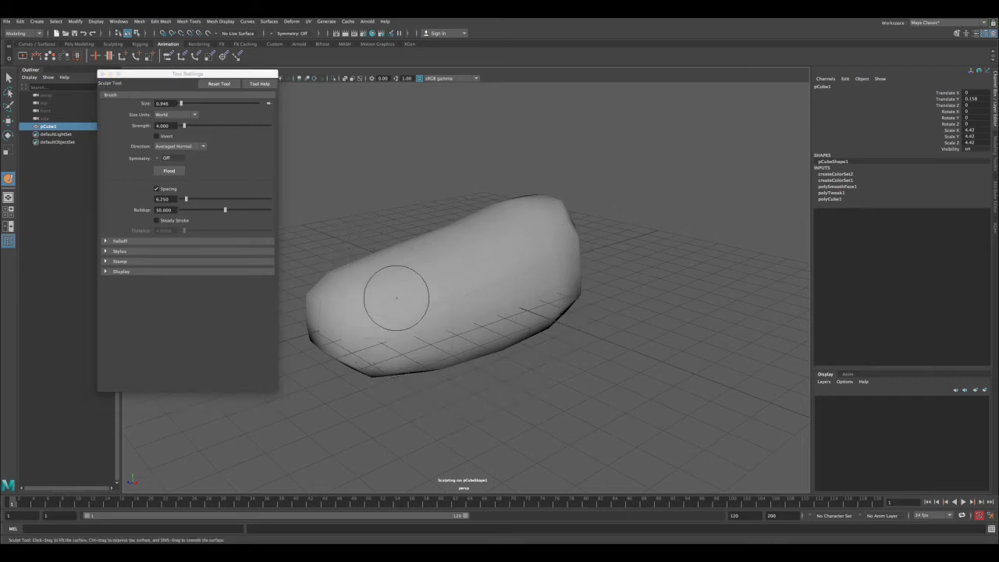
pyautogui.moveTo(431, 271)
pyautogui.keyDown('alt'); pyautogui.mouseDown()
pyautogui.moveTo(442, 276)
pyautogui.moveTo(397, 265)
pyautogui.moveTo(381, 275)
pyautogui.mouseUp(); pyautogui.keyUp('alt')
pyautogui.hotkey('ctrl', 'z')
pyautogui.click(166, 126)
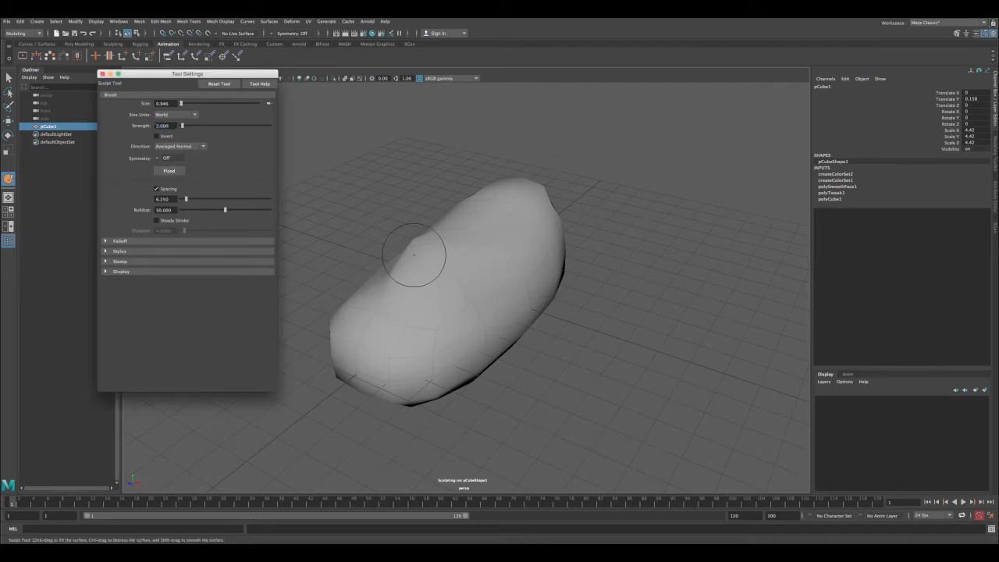
# - Sculpt irregular bumps and ridges into the top and narrow end of the body
pyautogui.keyDown('alt'); pyautogui.moveTo(414, 250); pyautogui.dragTo(469, 290); pyautogui.keyUp('alt')
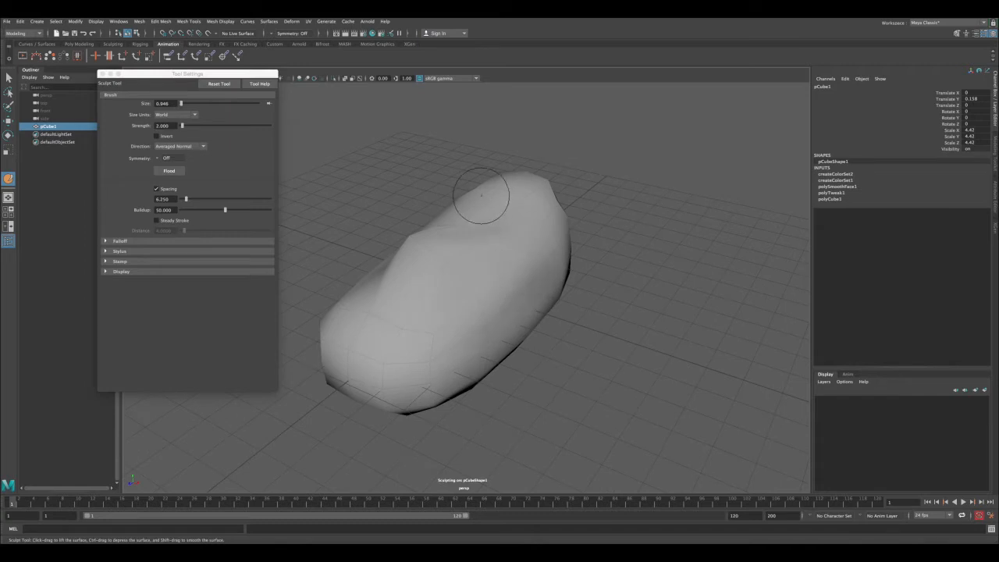
pyautogui.moveTo(466, 215); pyautogui.dragTo(499, 225)
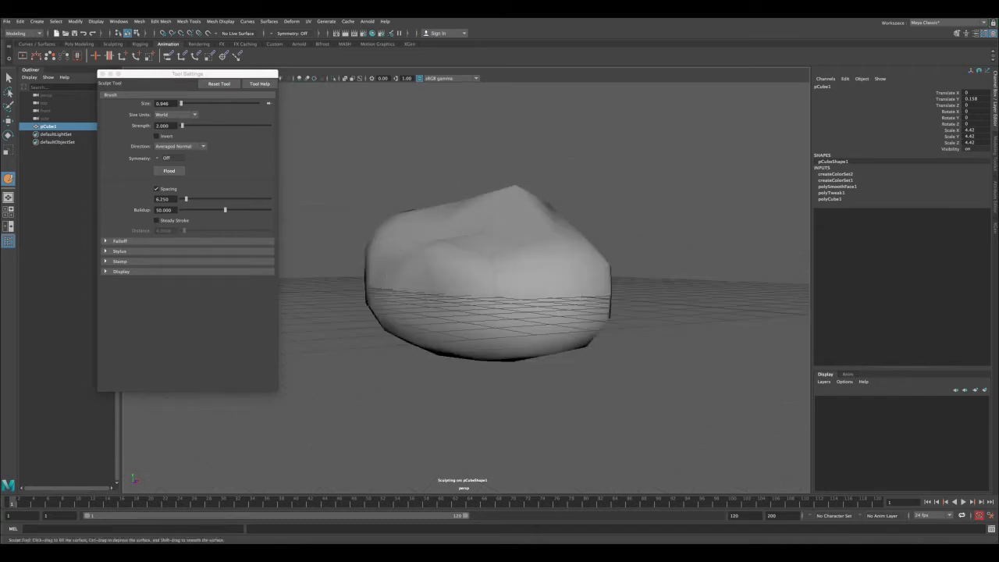
pyautogui.moveTo(484, 357)
pyautogui.keyDown('alt'); pyautogui.mouseDown()
pyautogui.moveTo(445, 356)
pyautogui.moveTo(393, 296)
pyautogui.mouseUp(); pyautogui.keyUp('alt')
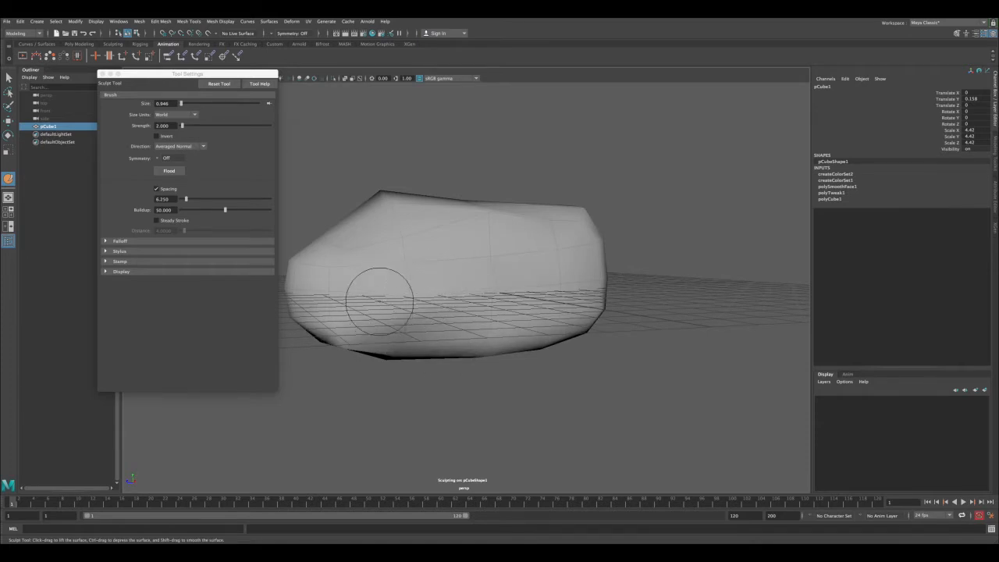
pyautogui.keyDown('alt'); pyautogui.moveTo(379, 302); pyautogui.dragTo(451, 301, button='middle'); pyautogui.keyUp('alt')
pyautogui.moveTo(422, 281)
pyautogui.mouseDown()
pyautogui.moveTo(370, 263)
pyautogui.moveTo(374, 273)
pyautogui.moveTo(453, 290)
pyautogui.mouseUp()
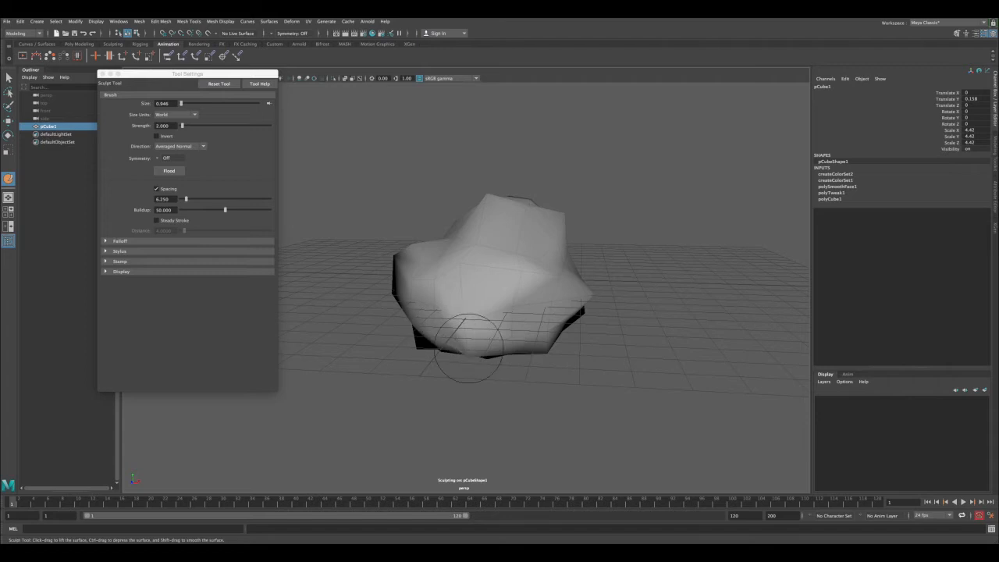
# - Sculpt uneven lumps and shallow dips along the body's long side and wider end
pyautogui.keyDown('alt'); pyautogui.moveTo(468, 349); pyautogui.dragTo(405, 362); pyautogui.keyUp('alt')
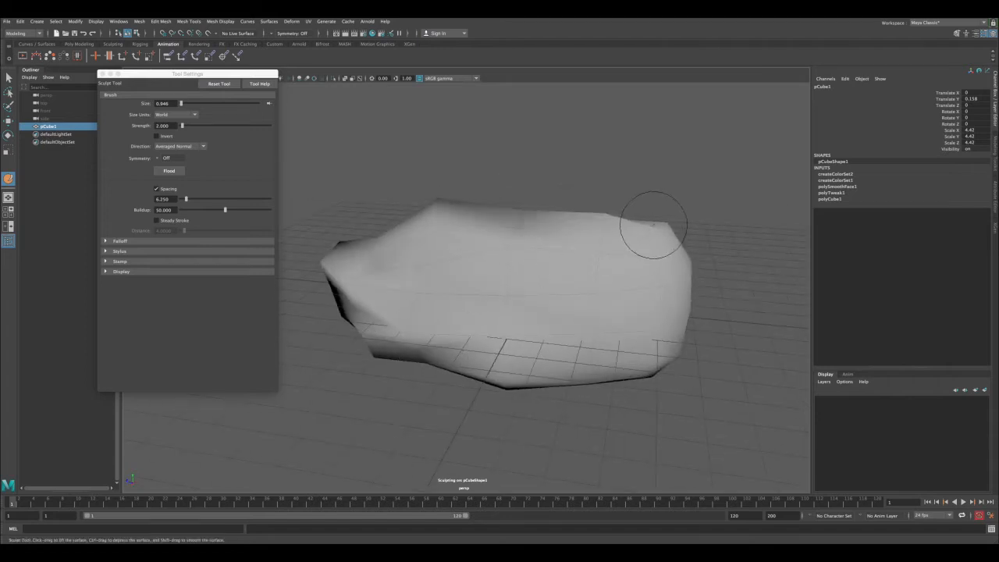
pyautogui.moveTo(647, 223)
pyautogui.keyDown('alt'); pyautogui.mouseDown()
pyautogui.moveTo(635, 263)
pyautogui.moveTo(535, 320)
pyautogui.moveTo(431, 267)
pyautogui.moveTo(363, 309)
pyautogui.moveTo(336, 308)
pyautogui.moveTo(331, 336)
pyautogui.moveTo(403, 301)
pyautogui.moveTo(471, 301)
pyautogui.moveTo(567, 270)
pyautogui.moveTo(512, 289)
pyautogui.moveTo(577, 313)
pyautogui.mouseUp(); pyautogui.keyUp('alt')
pyautogui.moveTo(649, 287); pyautogui.dragTo(611, 325)
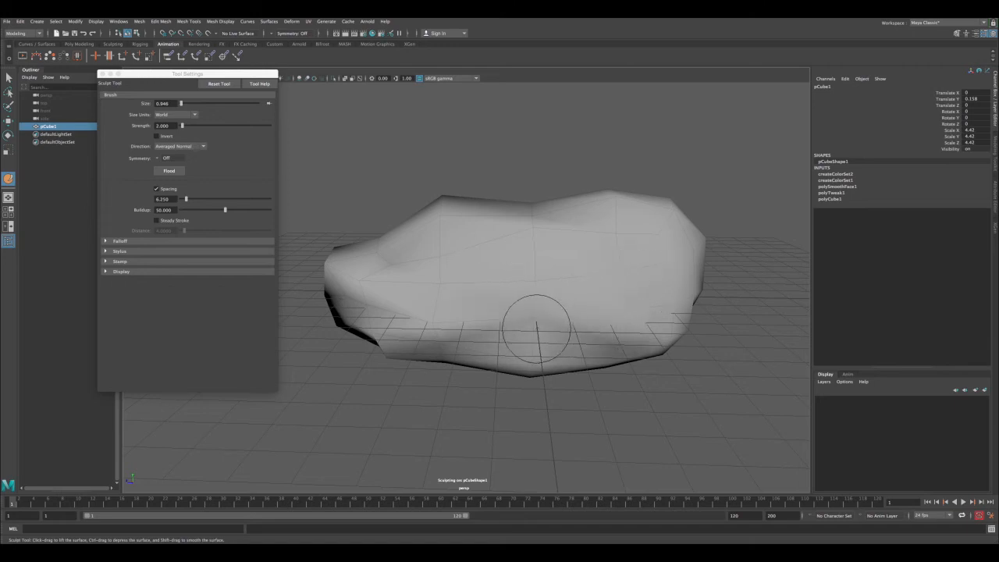
# - Leave the Sculpt Tool for the selection tool, close the tool settings and deselect the mesh
pyautogui.moveTo(526, 331)
pyautogui.keyDown('alt'); pyautogui.mouseDown()
pyautogui.moveTo(629, 310)
pyautogui.moveTo(555, 324)
pyautogui.moveTo(568, 216)
pyautogui.moveTo(504, 239)
pyautogui.moveTo(385, 230)
pyautogui.moveTo(450, 200)
pyautogui.moveTo(500, 267)
pyautogui.mouseUp(); pyautogui.keyUp('alt')
pyautogui.press('q')
pyautogui.click(500, 266)
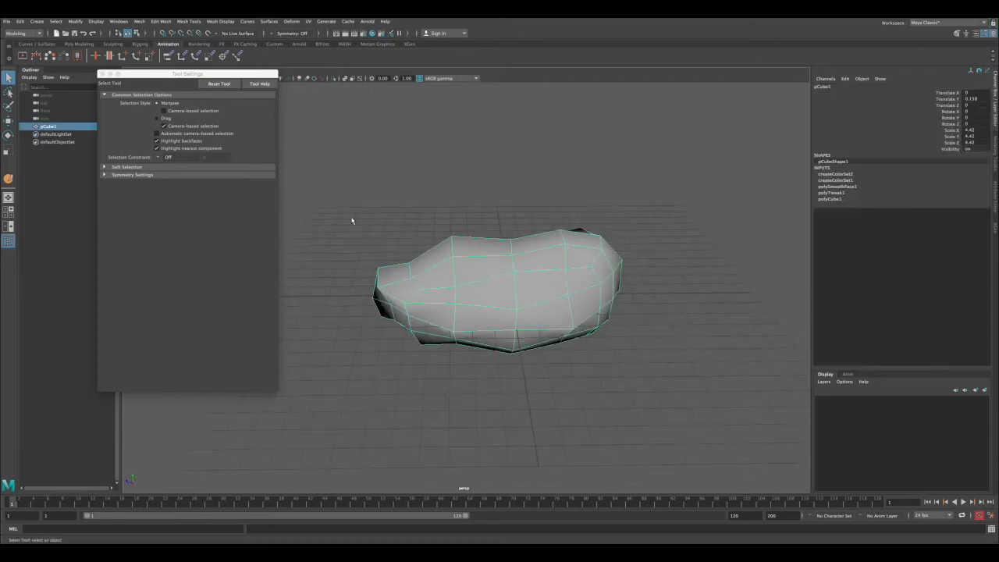
pyautogui.click(101, 74)
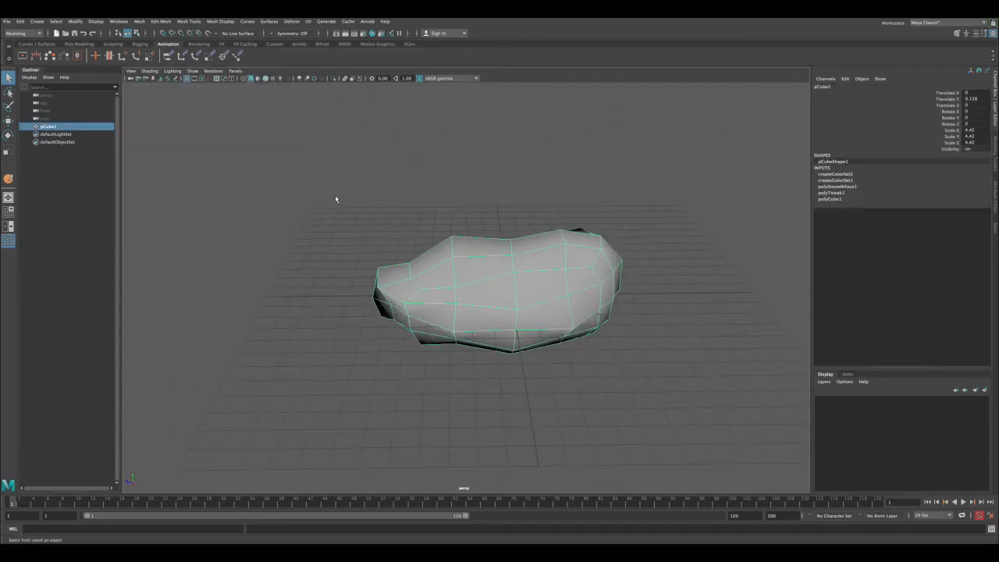
pyautogui.click(334, 194)
pyautogui.keyDown('alt'); pyautogui.moveTo(399, 216); pyautogui.dragTo(333, 184); pyautogui.keyUp('alt')
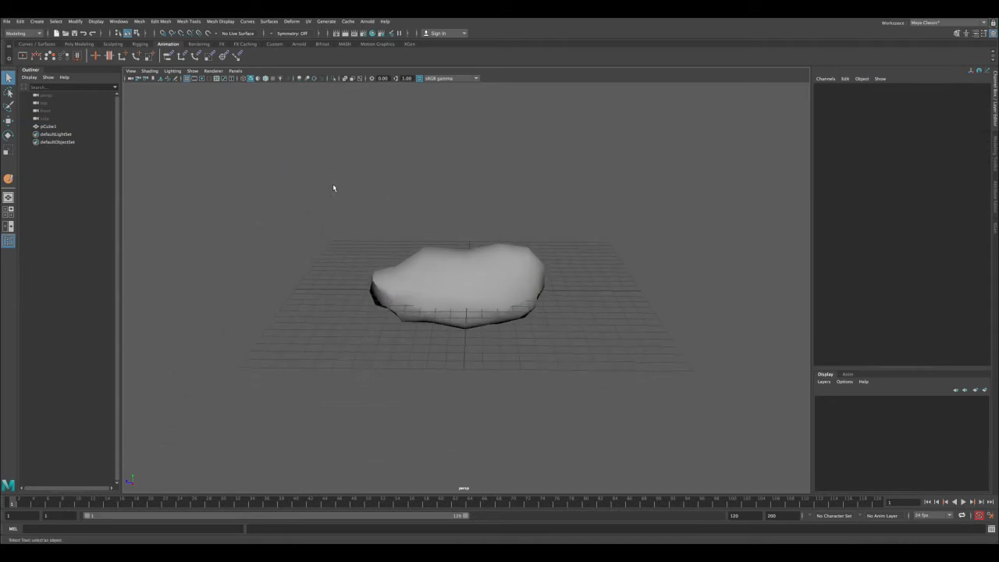
# - Create a new camera in the scene and activate the Move tool on it
pyautogui.click(39, 22)
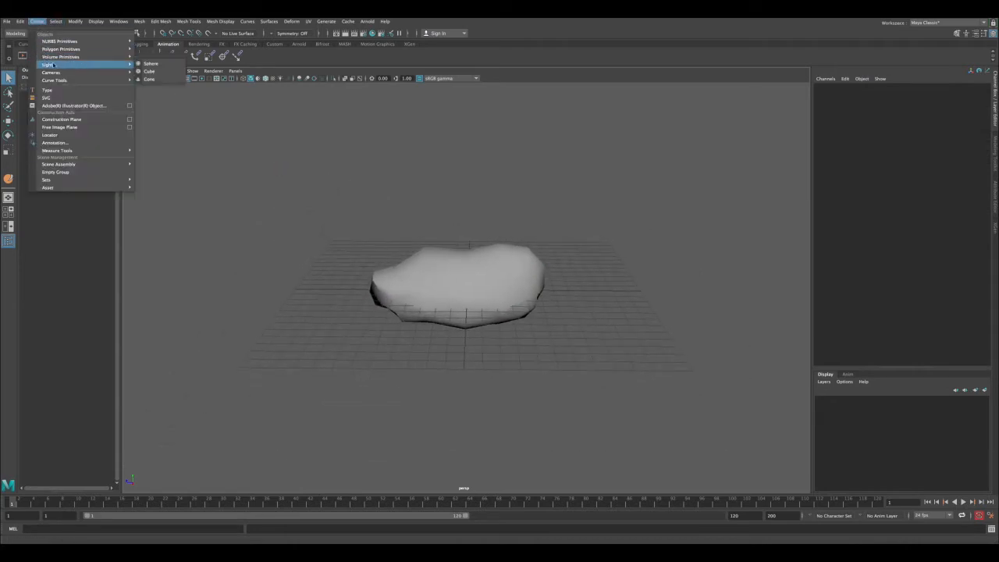
pyautogui.moveTo(125, 80)
pyautogui.moveTo(78, 72)
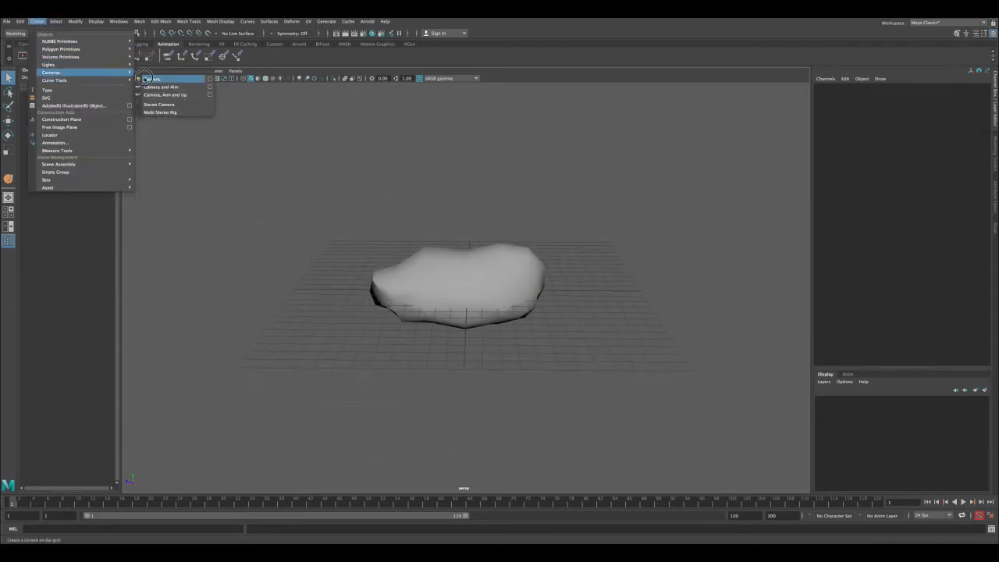
pyautogui.click(156, 79)
pyautogui.moveTo(413, 203)
pyautogui.keyDown('alt'); pyautogui.mouseDown()
pyautogui.moveTo(440, 221)
pyautogui.moveTo(421, 216)
pyautogui.mouseUp(); pyautogui.keyUp('alt')
pyautogui.press('w')
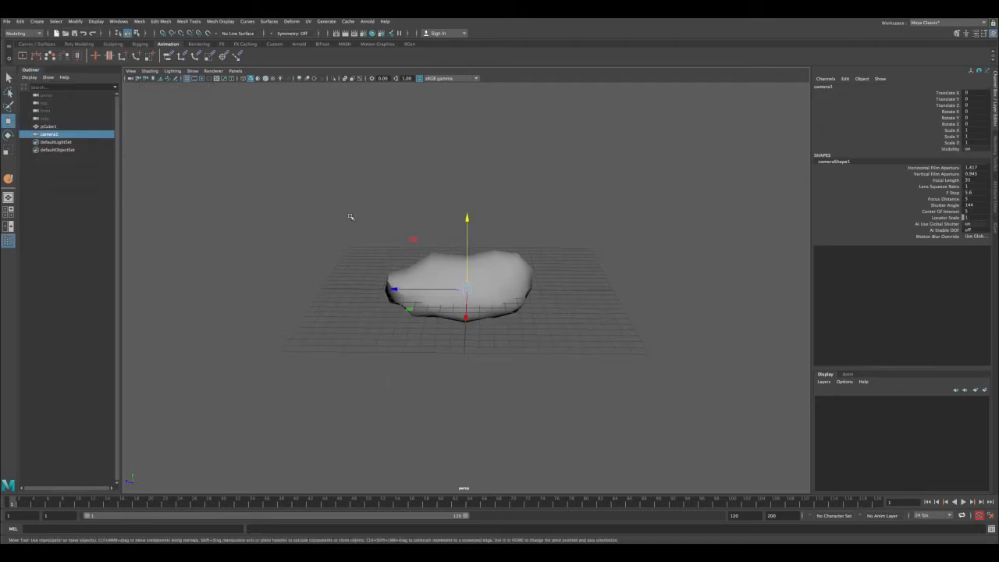
# - Switch to the four-view layout, replace the top view with the perspective view, and look through camera1 in the original perspective view
pyautogui.press('space')
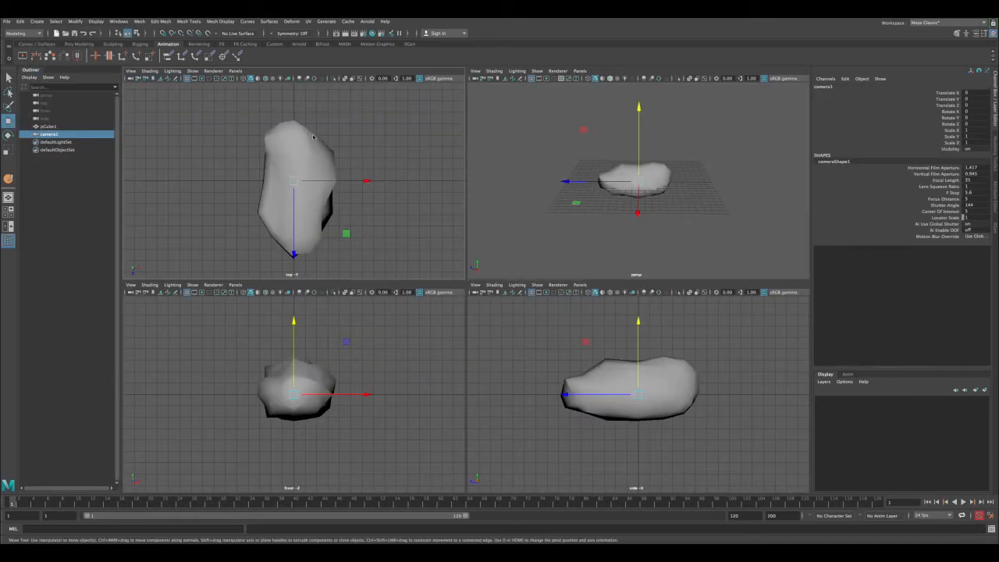
pyautogui.press('space')
pyautogui.moveTo(313, 136); pyautogui.dragTo(316, 115)
pyautogui.keyDown('alt'); pyautogui.moveTo(511, 139); pyautogui.dragTo(494, 143); pyautogui.keyUp('alt')
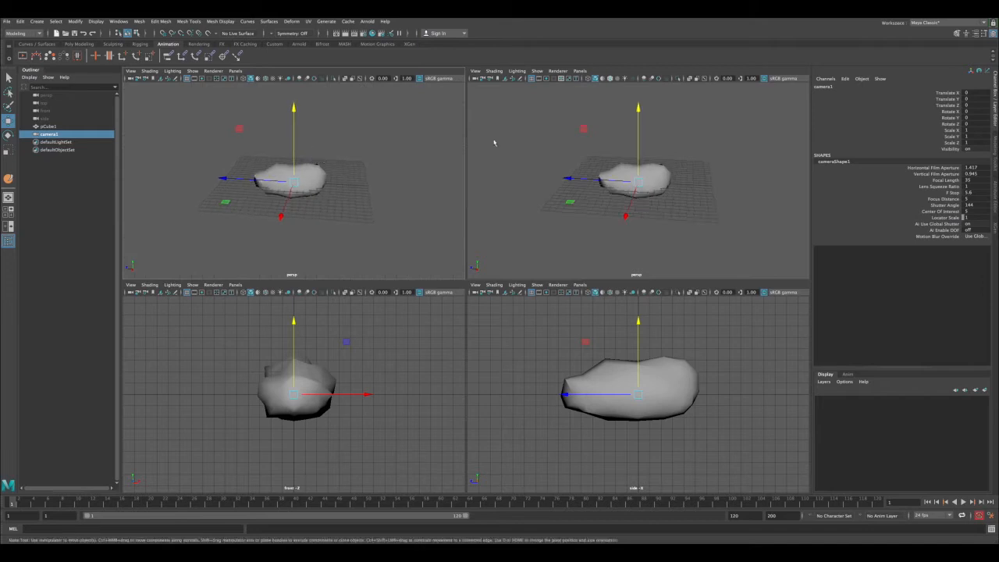
pyautogui.click(579, 70)
pyautogui.moveTo(632, 80)
pyautogui.click(679, 86)
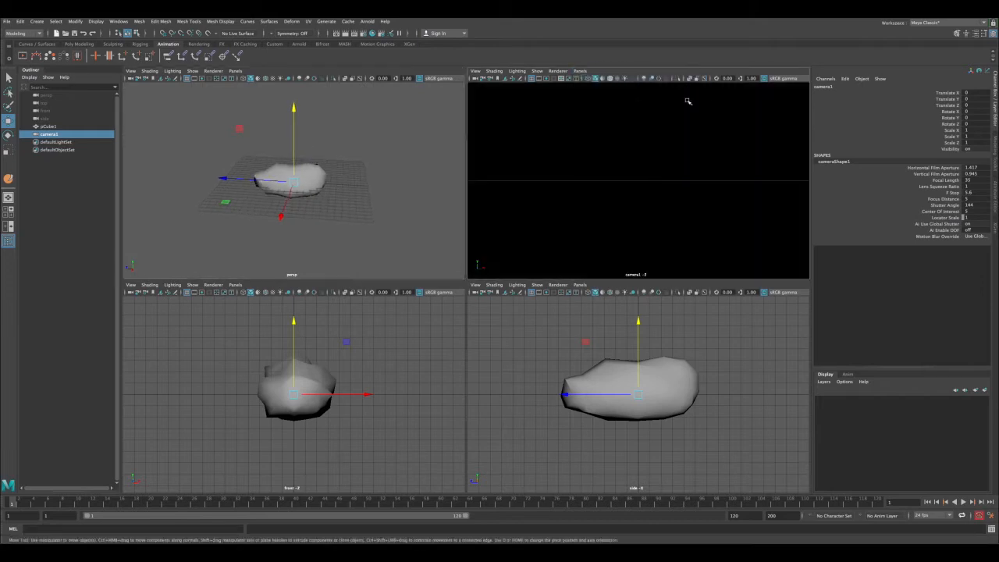
# - Show the resolution gate in the camera1 view and frame the body from its long side, with the camera's Rotate Y at about 81.2
pyautogui.keyDown('alt'); pyautogui.moveTo(688, 101); pyautogui.dragTo(511, 89, button='right'); pyautogui.keyUp('alt')
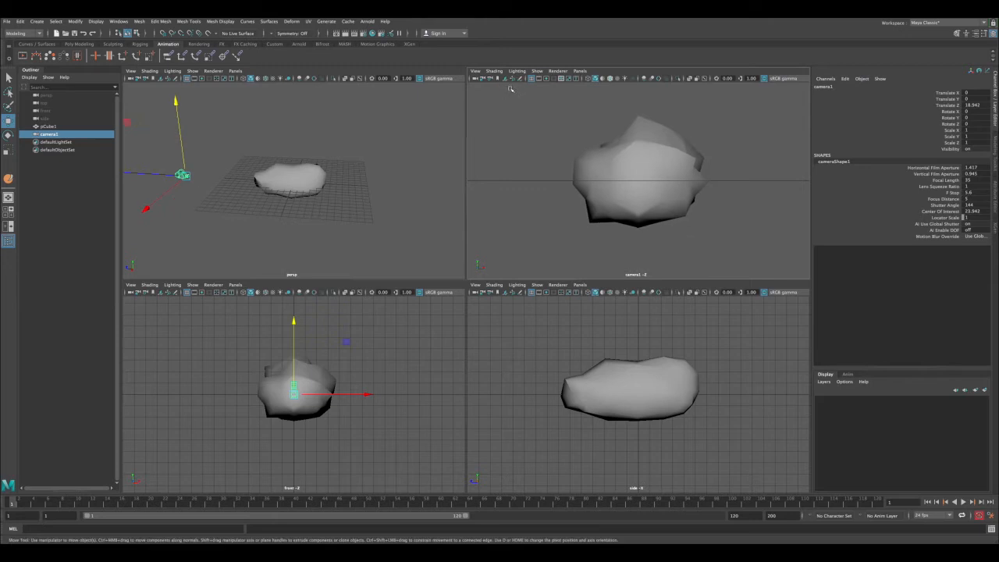
pyautogui.click(548, 78)
pyautogui.moveTo(625, 175)
pyautogui.keyDown('alt'); pyautogui.mouseDown()
pyautogui.moveTo(637, 175)
pyautogui.moveTo(606, 174)
pyautogui.mouseUp(); pyautogui.keyUp('alt')
pyautogui.keyDown('alt'); pyautogui.moveTo(634, 164); pyautogui.dragTo(685, 161, button='middle'); pyautogui.keyUp('alt')
pyautogui.keyDown('alt'); pyautogui.moveTo(673, 161); pyautogui.dragTo(634, 171); pyautogui.keyUp('alt')
pyautogui.keyDown('alt'); pyautogui.moveTo(642, 162); pyautogui.dragTo(677, 172, button='middle'); pyautogui.keyUp('alt')
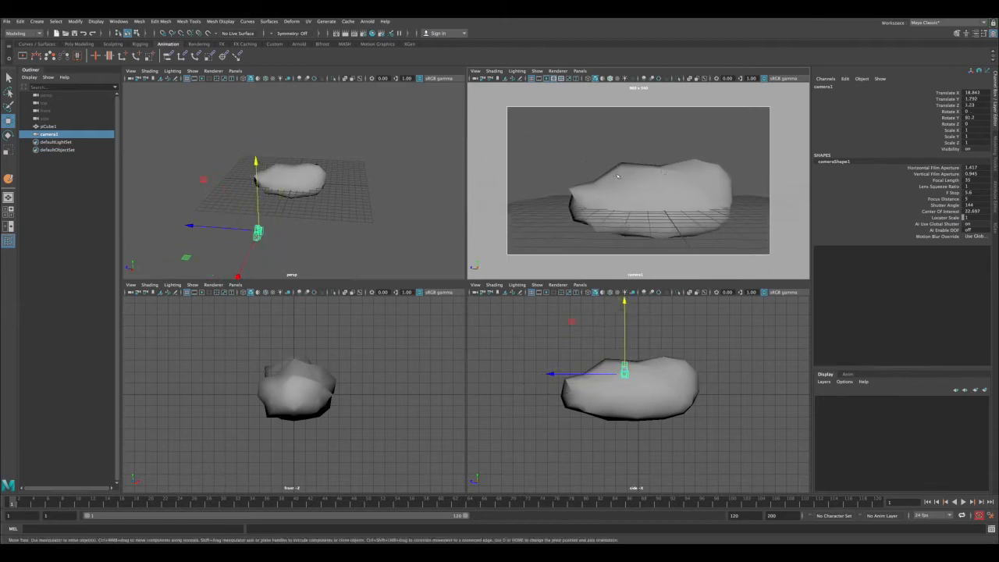
# - Maximize the camera1 view, test-render it with the Arnold Renderer, and close the Render View
pyautogui.click(349, 187)
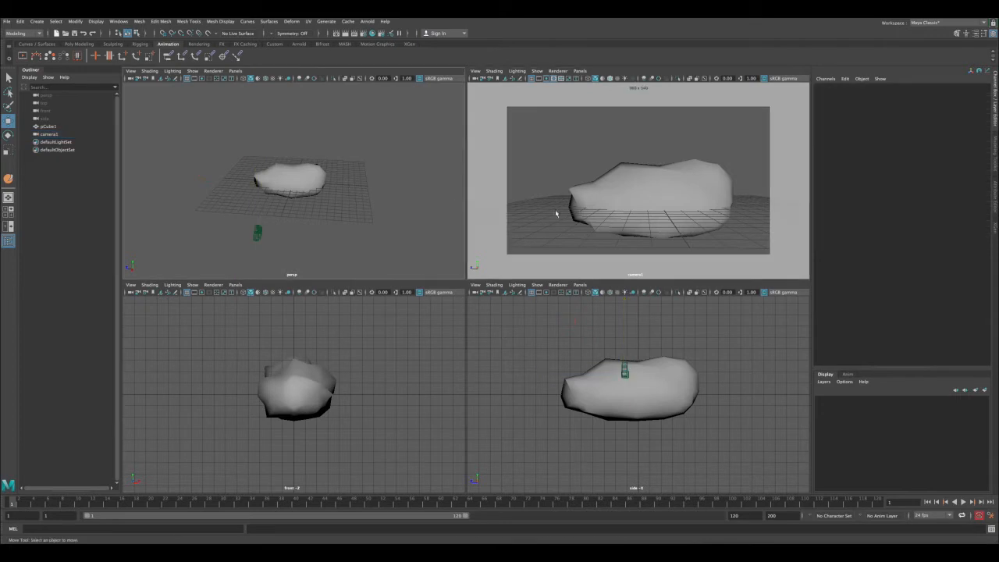
pyautogui.click(320, 193)
pyautogui.press('space')
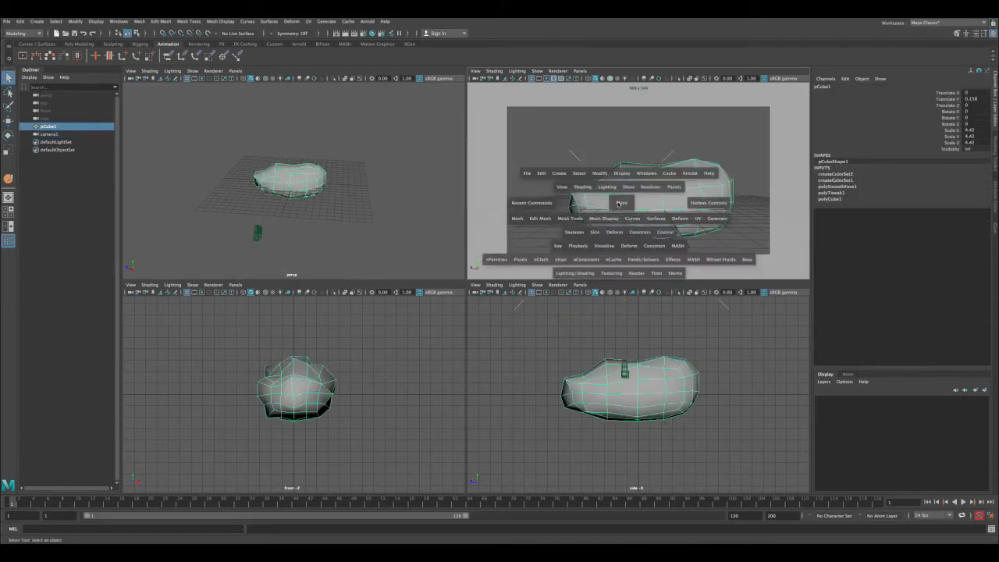
pyautogui.click(341, 33)
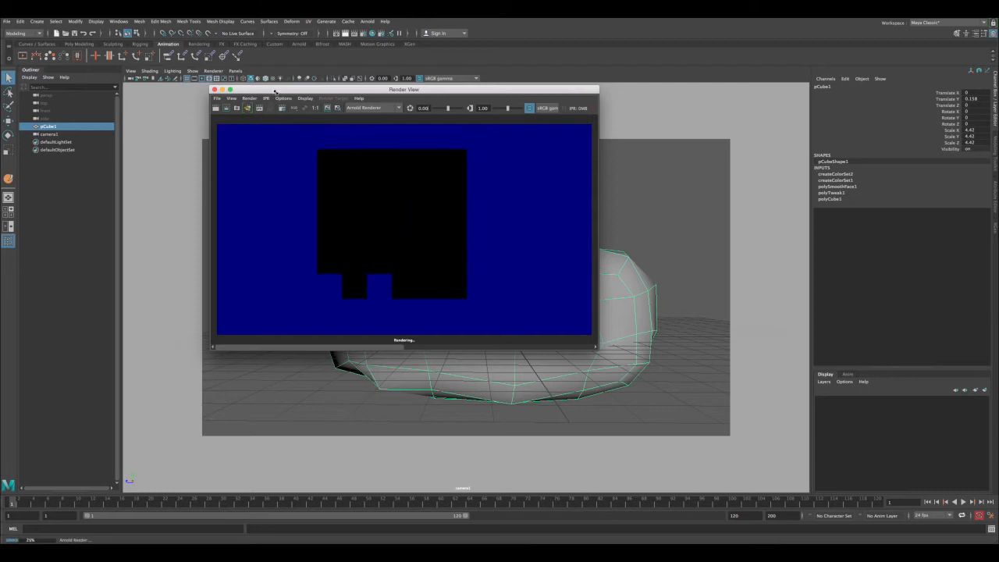
pyautogui.moveTo(284, 89); pyautogui.dragTo(377, 124)
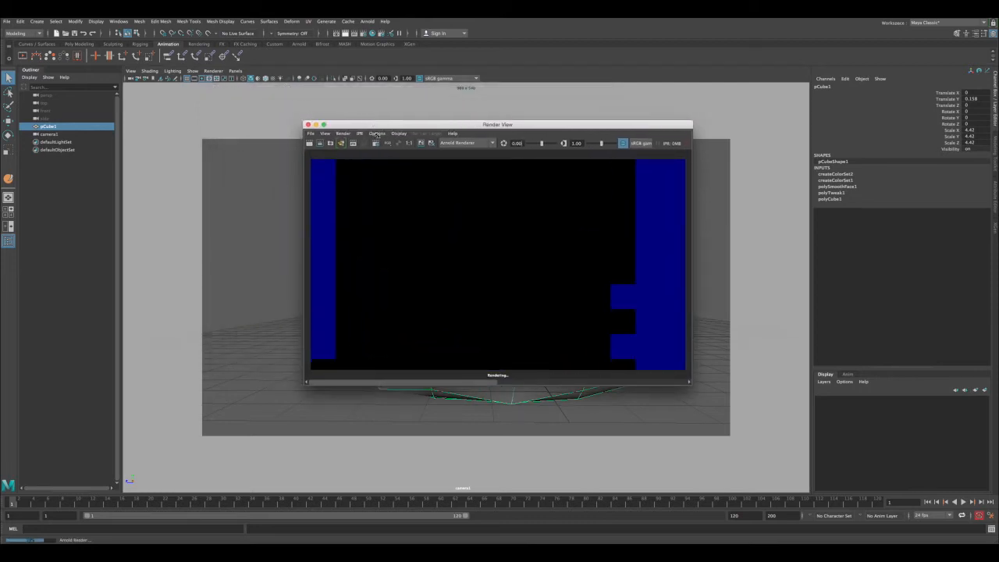
pyautogui.click(308, 125)
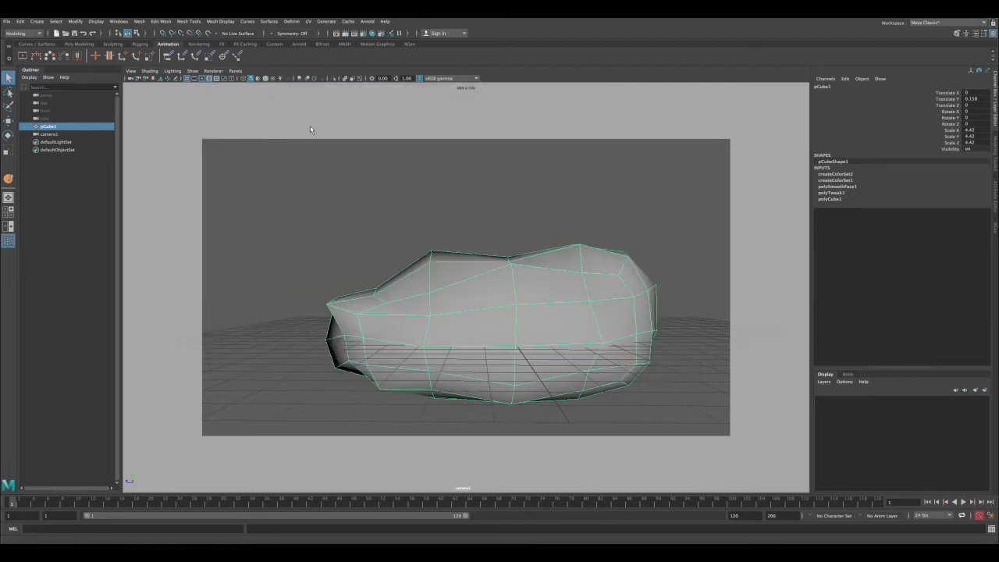
# - Deselect the mesh, return to the full perspective view, and minimize the asteroid reference image
pyautogui.click(396, 232)
pyautogui.press('space')
pyautogui.press('space')
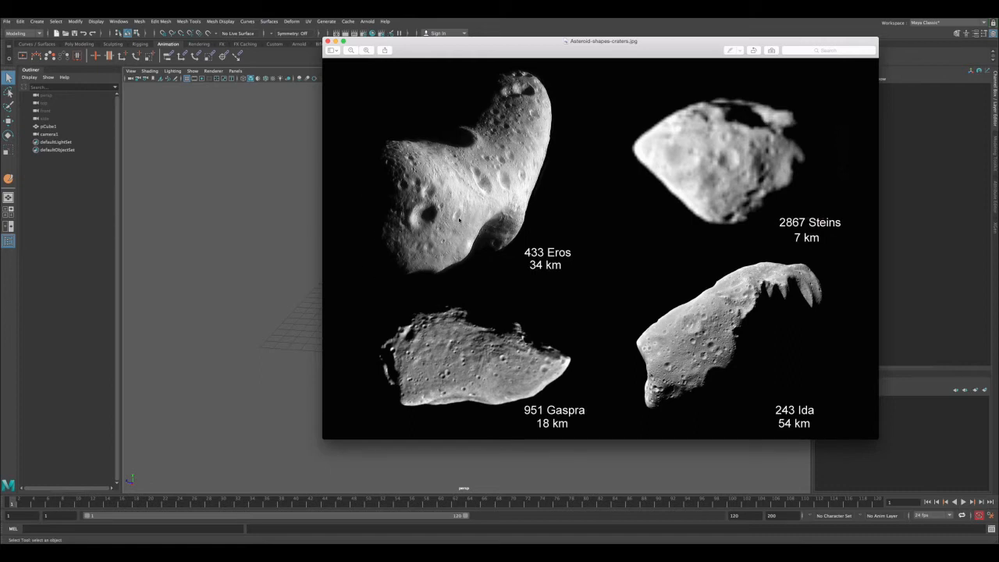
pyautogui.click(336, 41)
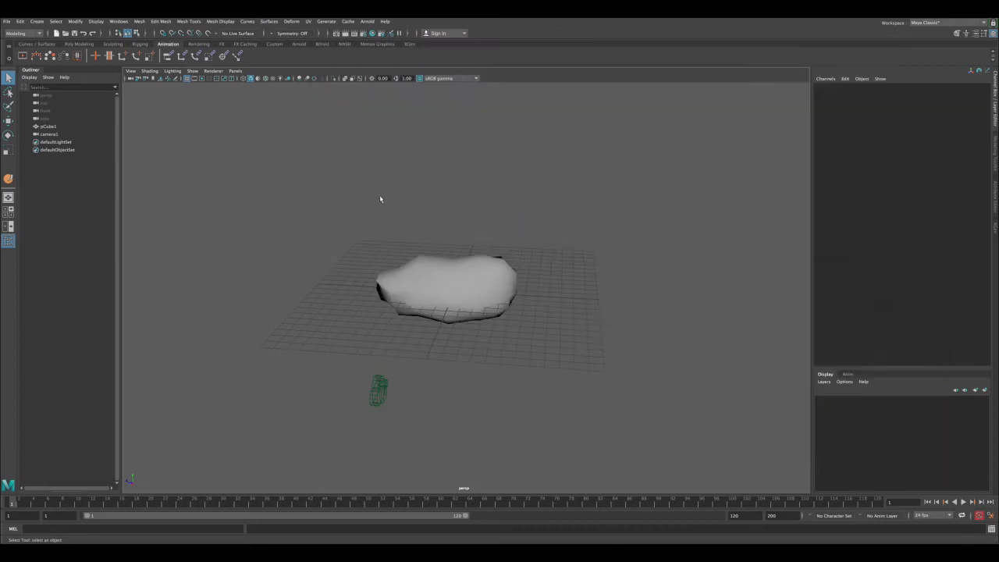
pyautogui.scroll(2, 381, 199)
pyautogui.keyDown('alt'); pyautogui.moveTo(398, 217); pyautogui.dragTo(437, 221); pyautogui.keyUp('alt')
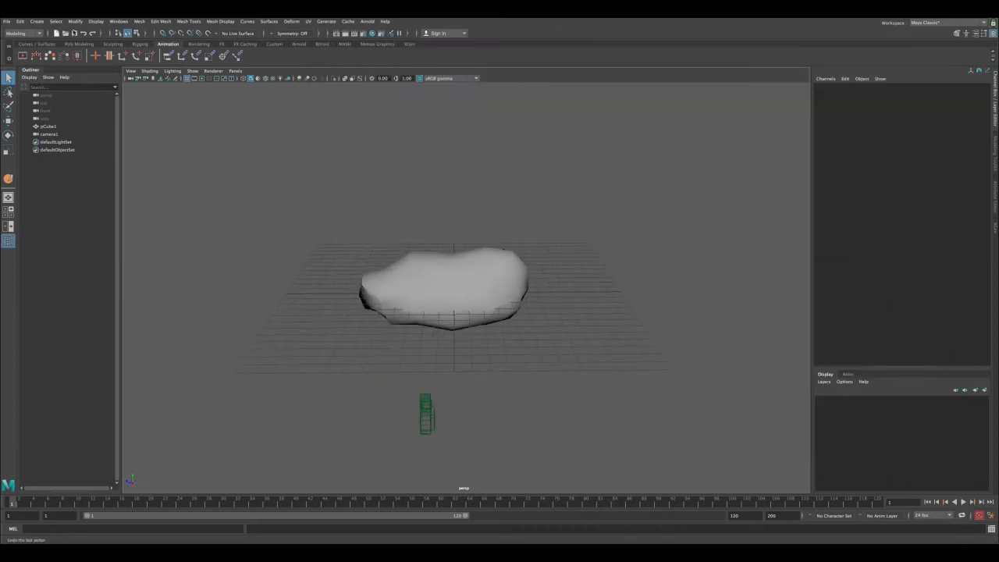
# - Create a directional light and display the scene using all lights
pyautogui.click(37, 21)
pyautogui.moveTo(56, 71)
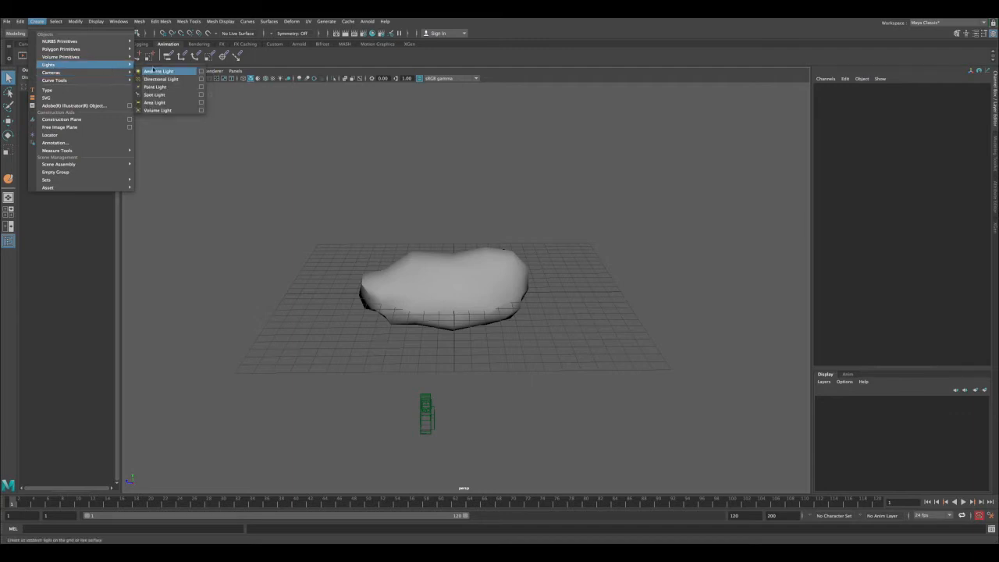
pyautogui.click(162, 79)
pyautogui.scroll(-2, 383, 223)
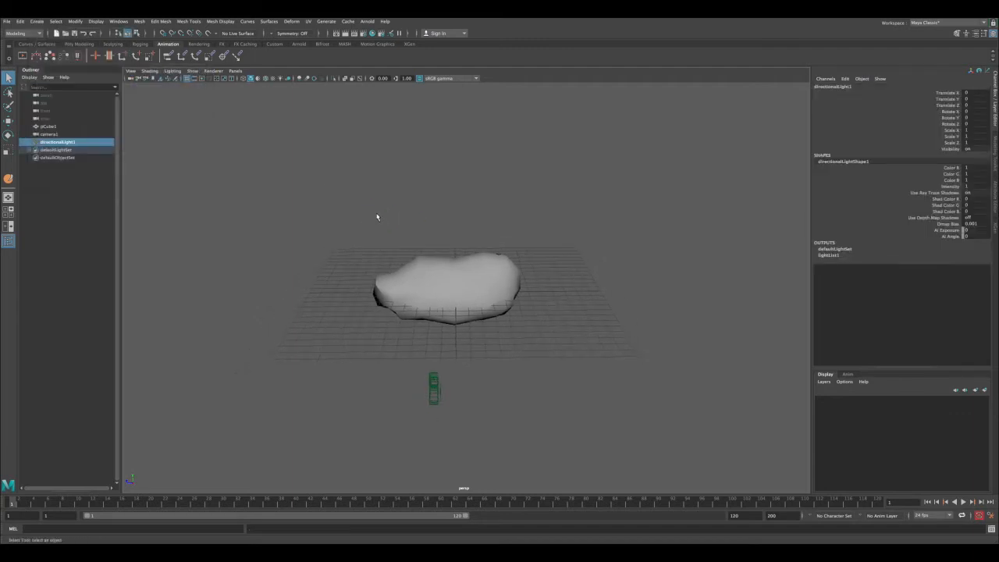
pyautogui.press('7')
pyautogui.scroll(-2, 487, 263)
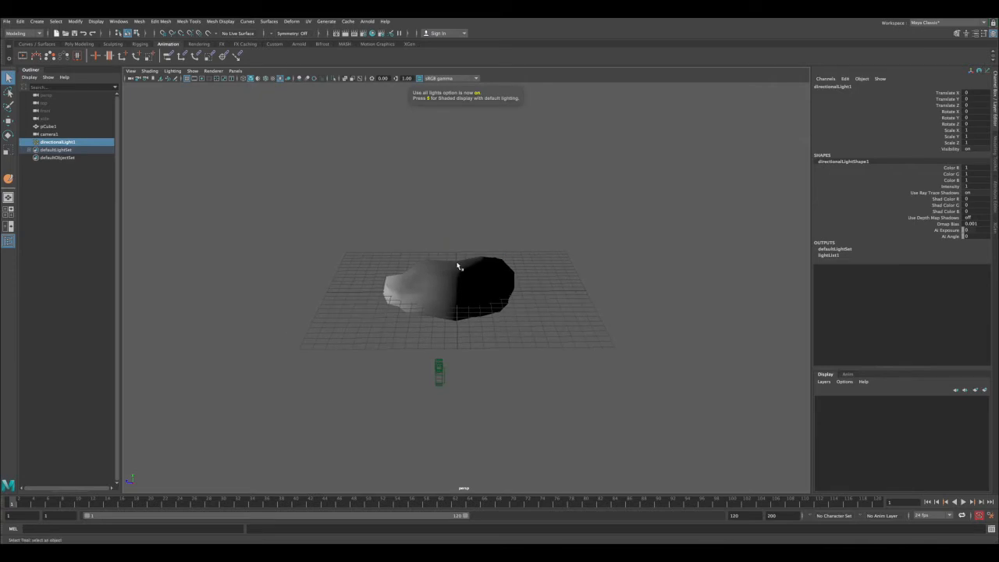
# - Move the directional light beyond the body's narrow end to X 6.127, Z 8.574, and tilt it to about -19 degrees in X
pyautogui.press('w')
pyautogui.keyDown('alt'); pyautogui.moveTo(451, 273); pyautogui.dragTo(336, 304); pyautogui.keyUp('alt')
pyautogui.press('e')
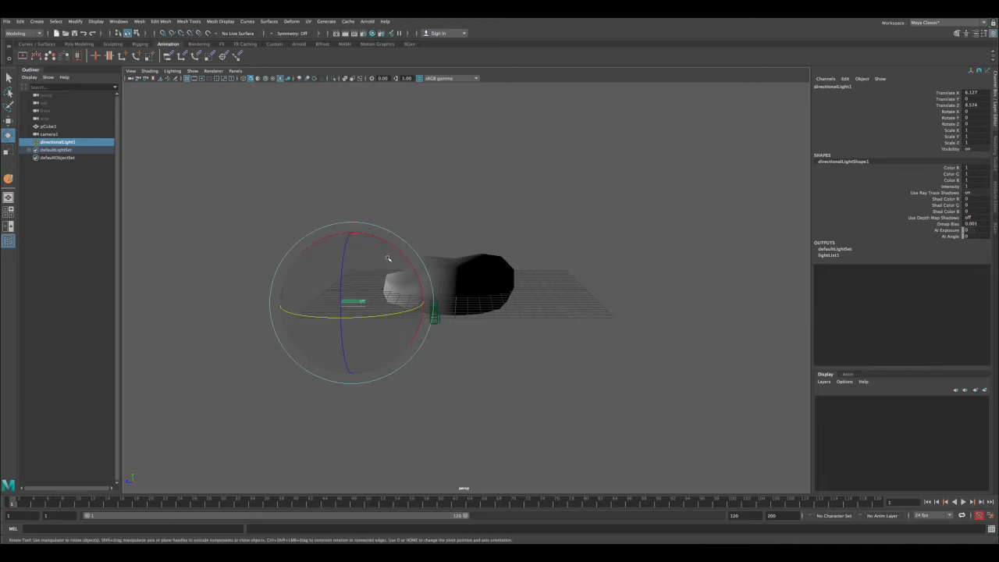
pyautogui.moveTo(395, 247); pyautogui.dragTo(406, 271)
pyautogui.press('w')
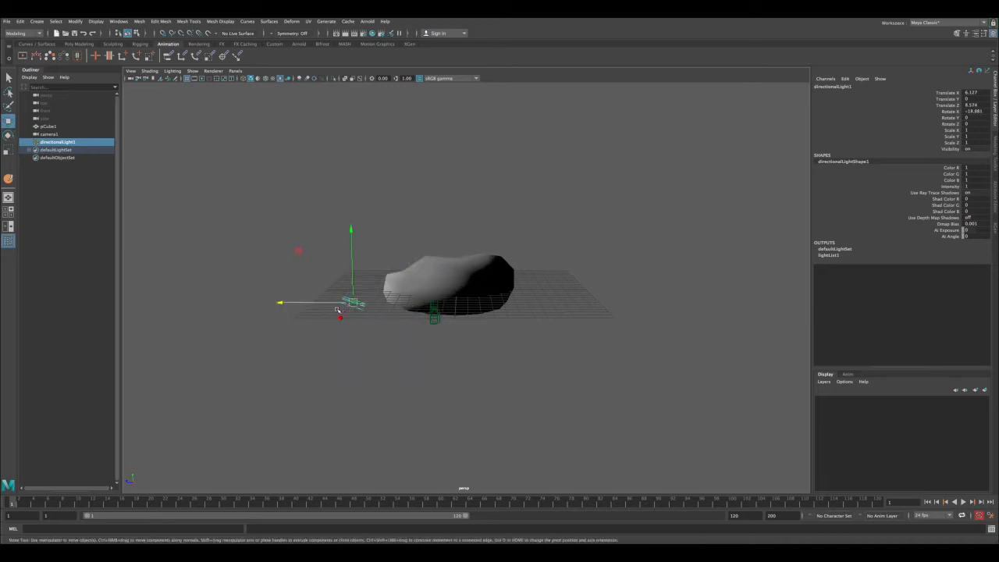
# - Move the asteroid mesh away from the camera and sideways, to about X -3.978 and Z -0.718
pyautogui.keyDown('alt'); pyautogui.moveTo(337, 310); pyautogui.dragTo(521, 289); pyautogui.keyUp('alt')
pyautogui.click(456, 290)
pyautogui.press('r')
pyautogui.press('w')
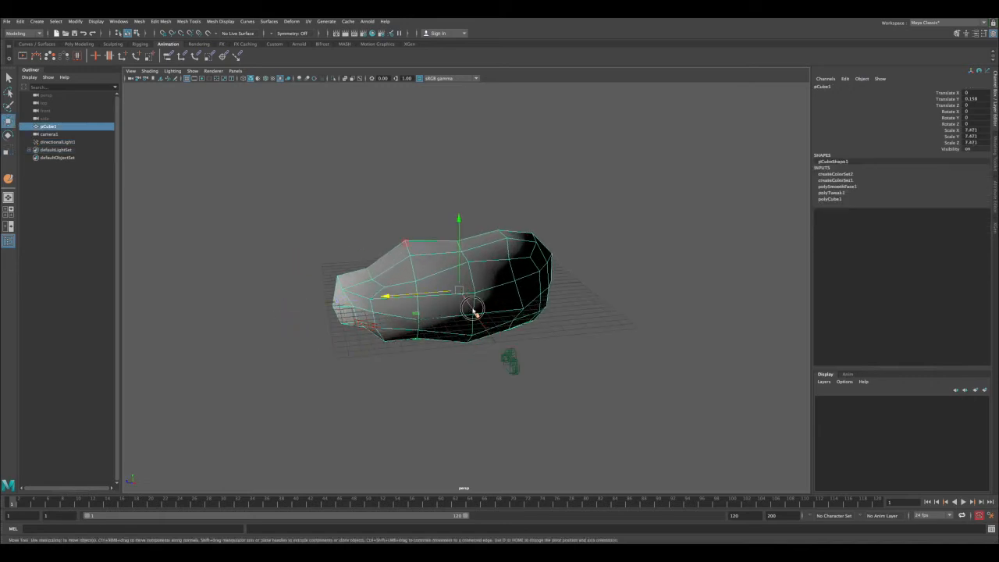
pyautogui.moveTo(472, 310); pyautogui.dragTo(406, 274)
pyautogui.press('q')
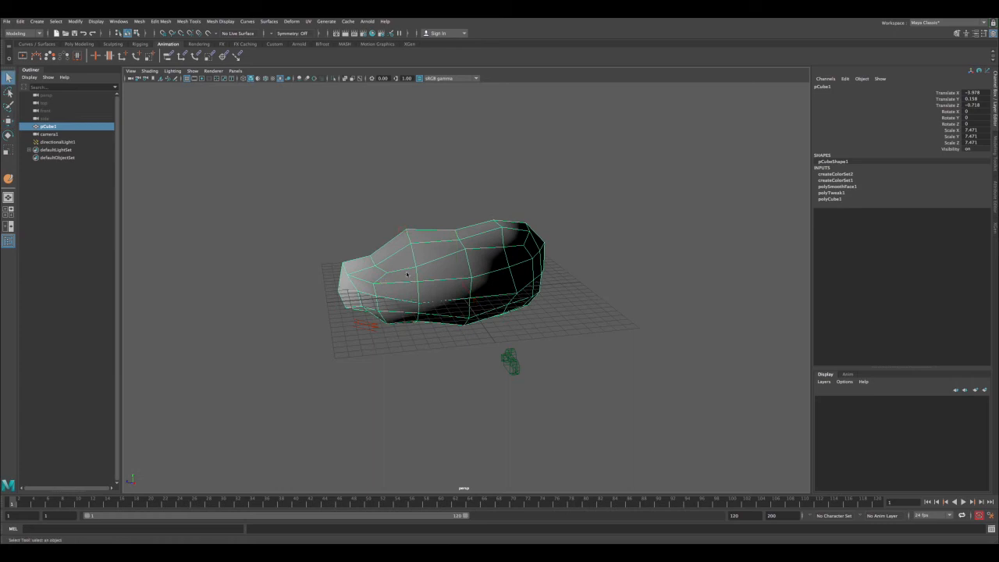
# - Display the maximized camera1 view with all lights, test-render it with the Arnold Renderer, and close the Render View
pyautogui.press('space')
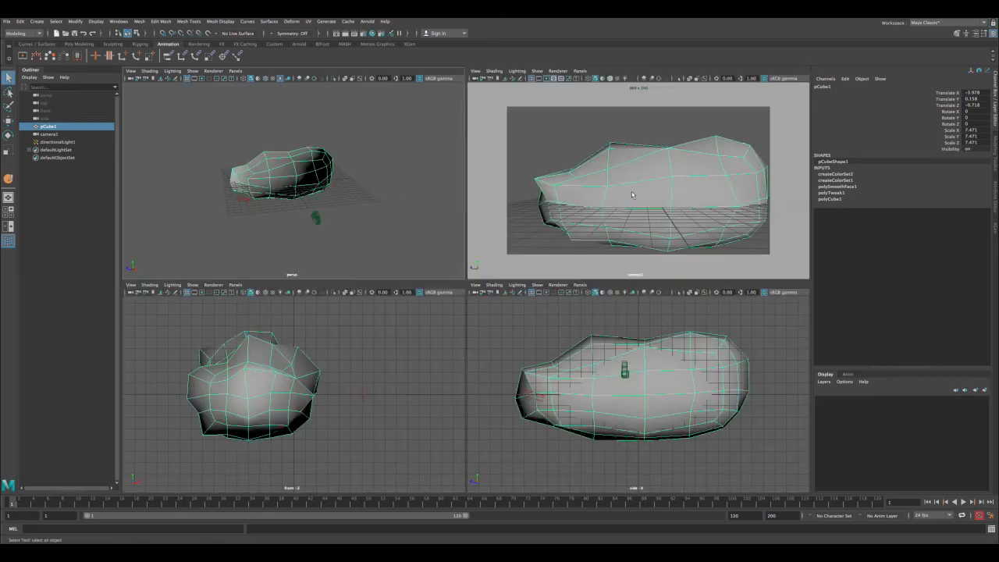
pyautogui.press('7')
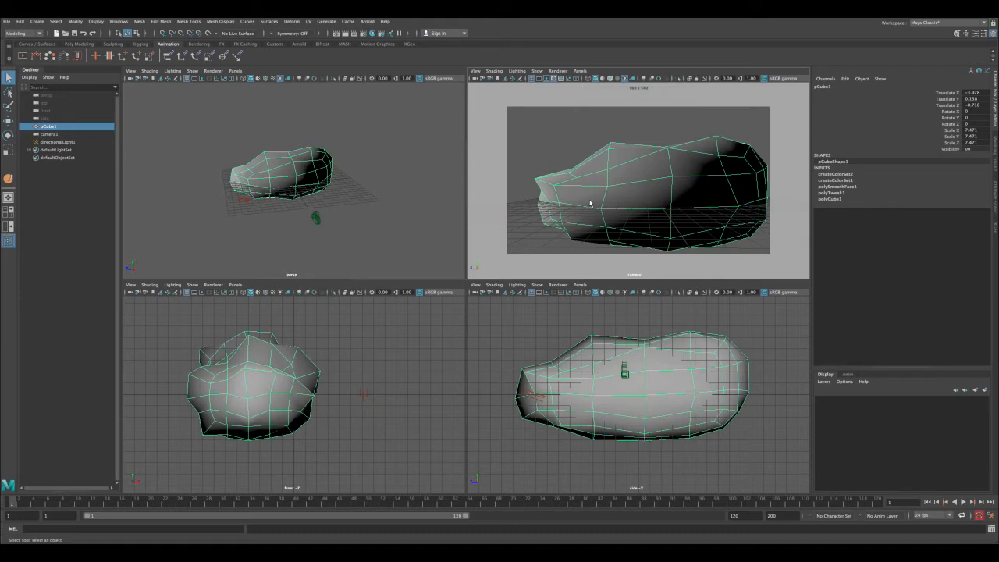
pyautogui.press('space')
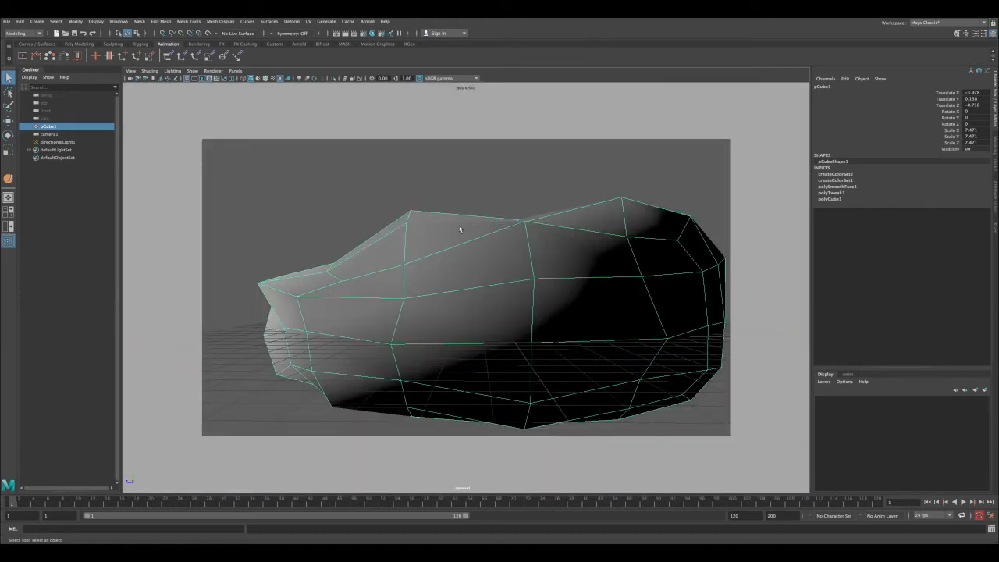
pyautogui.click(346, 33)
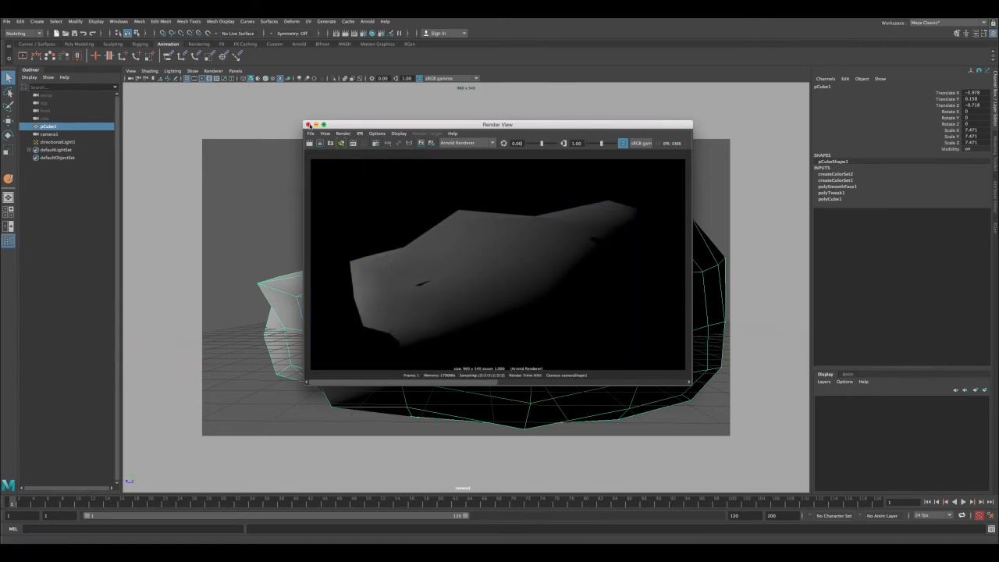
pyautogui.click(308, 125)
pyautogui.click(429, 204)
pyautogui.click(417, 239)
# - Return to the full perspective view and open the Hypershade editor
pyautogui.press('space')
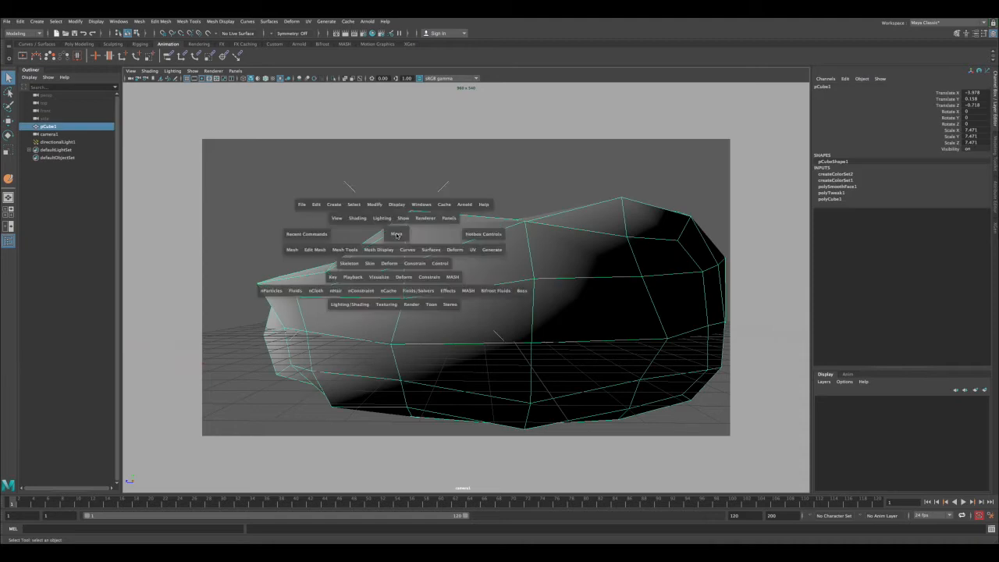
pyautogui.press('space')
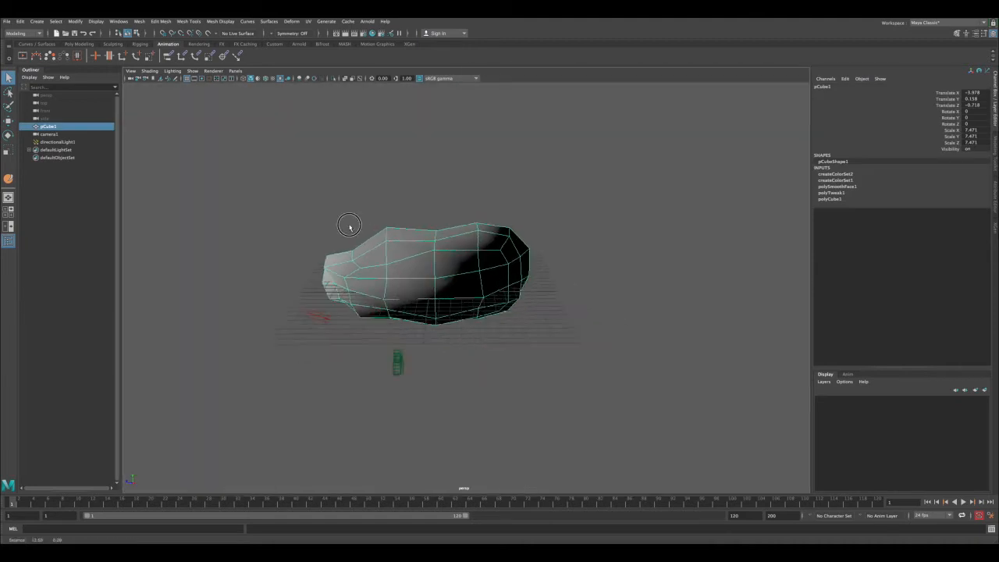
pyautogui.click(118, 21)
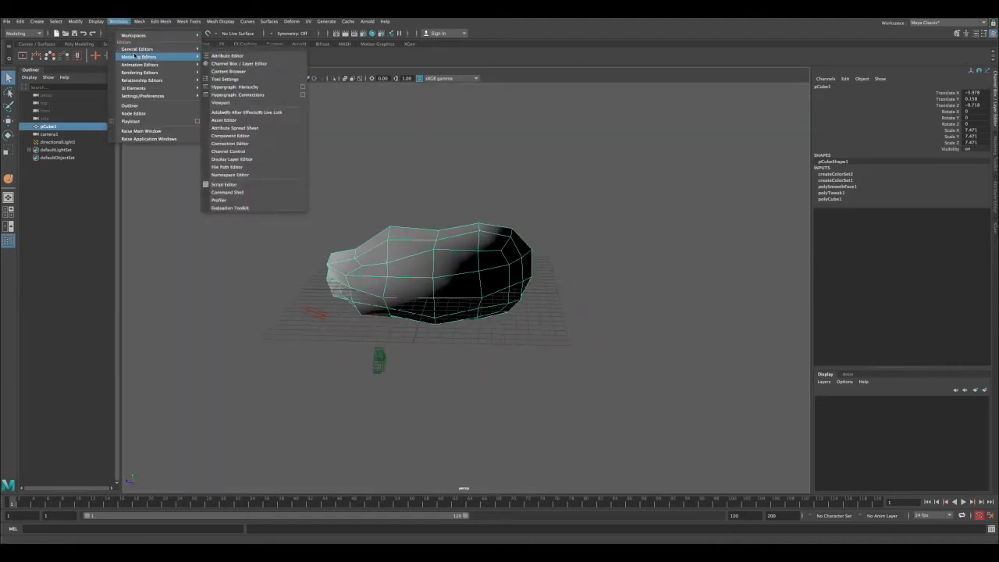
pyautogui.moveTo(141, 66)
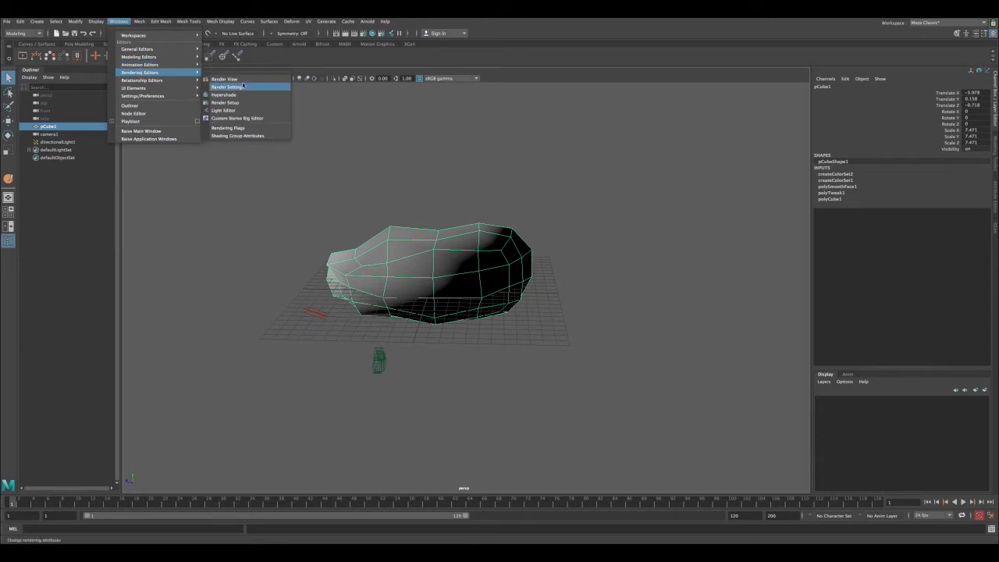
pyautogui.click(234, 92)
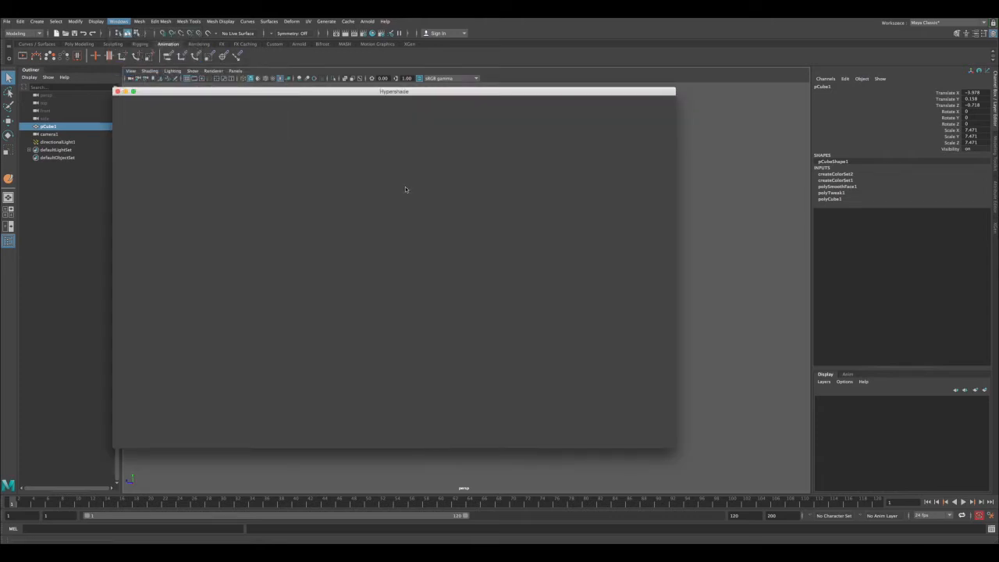
pyautogui.moveTo(421, 91); pyautogui.dragTo(361, 98)
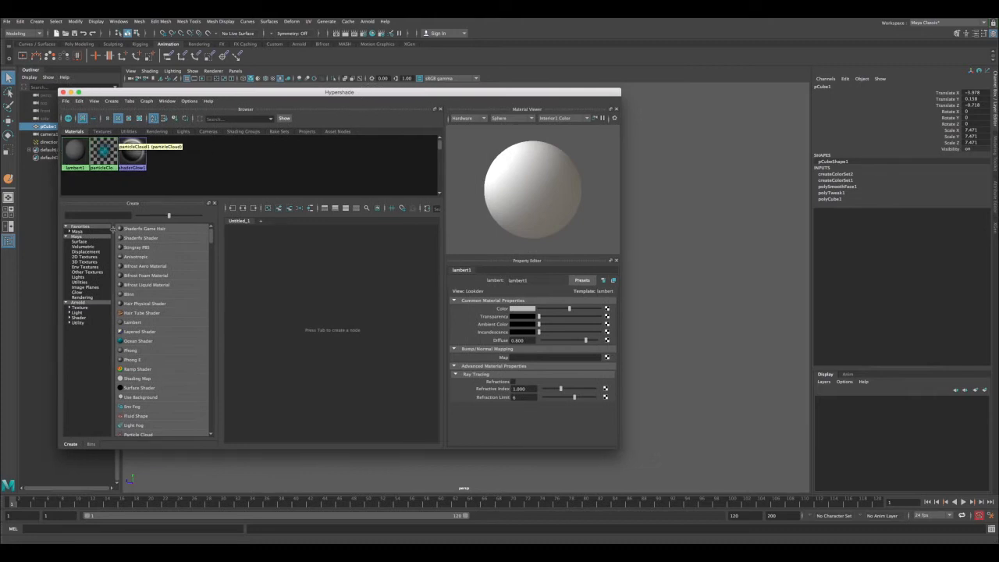
# - Create an Arnold aiStandardSurface material, and undo the last accidental attribute change
pyautogui.click(80, 302)
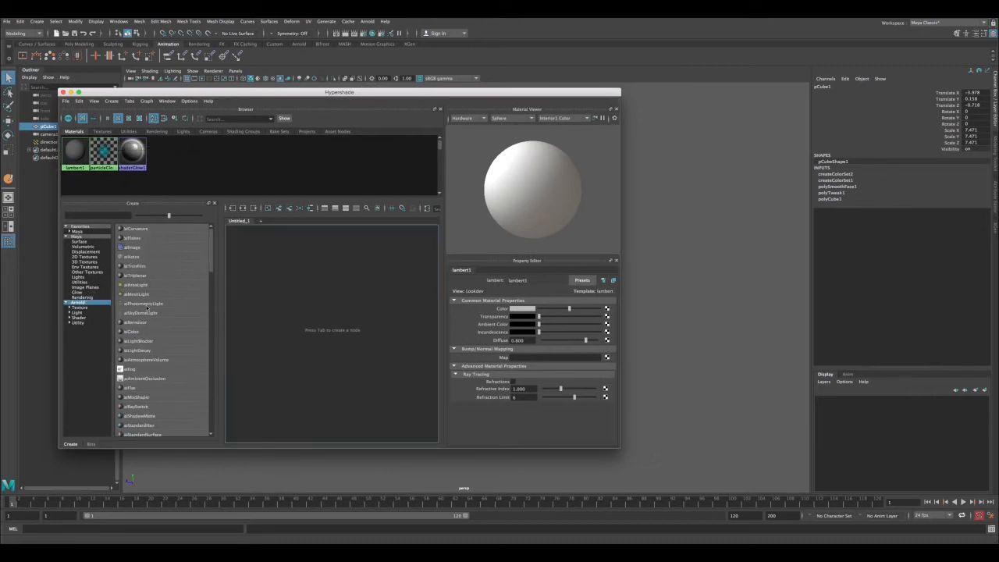
pyautogui.moveTo(212, 269); pyautogui.dragTo(213, 286)
pyautogui.click(131, 360)
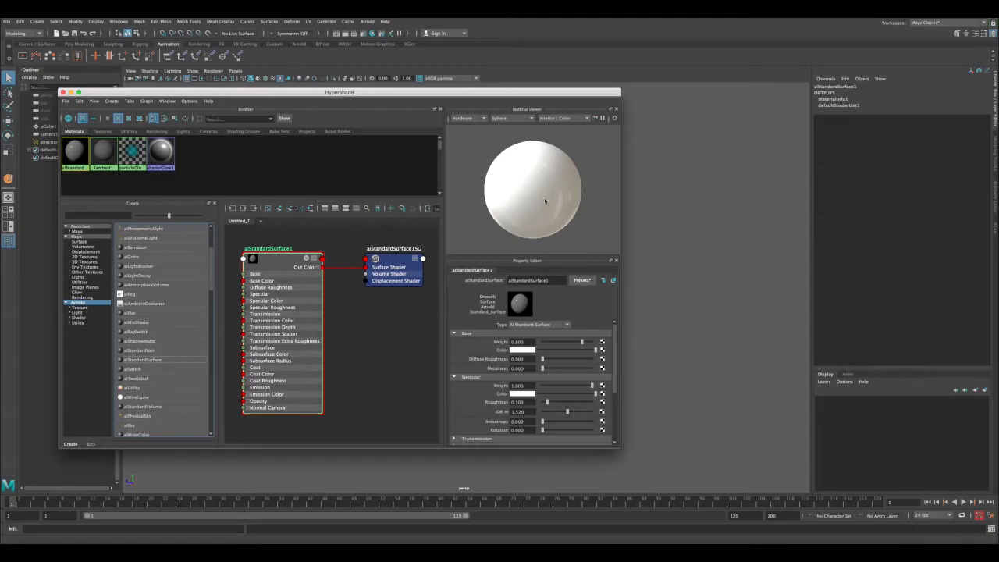
pyautogui.press('super+z')
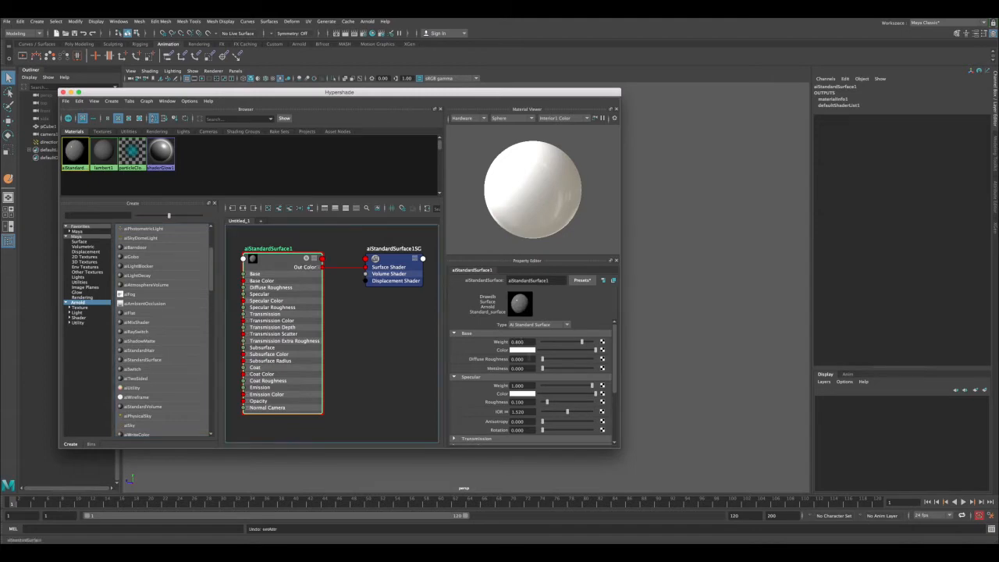
# - Set the aiStandardSurface material's specular weight to 0.03 and its specular roughness to 0.3
pyautogui.scroll(-2, 615, 373)
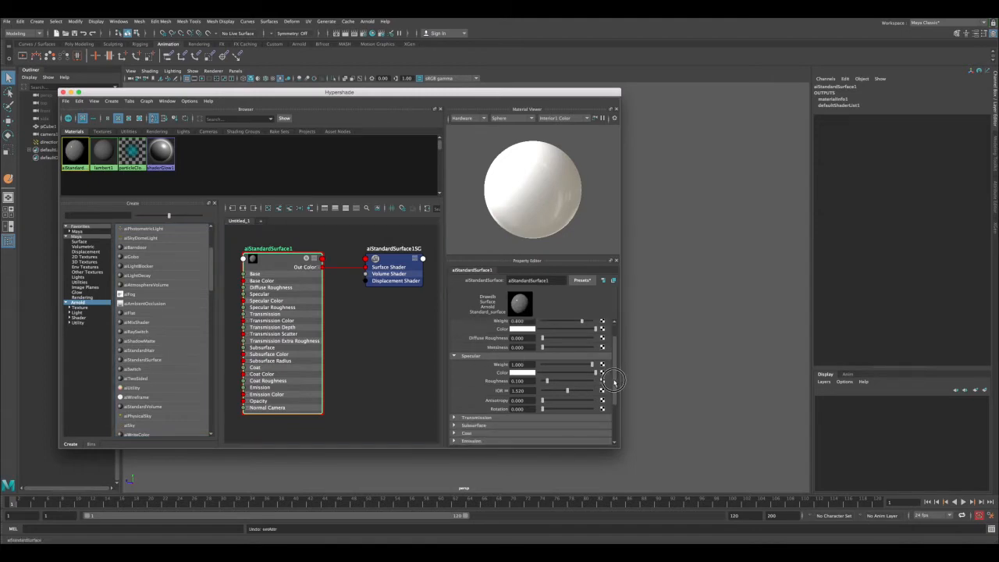
pyautogui.click(518, 355)
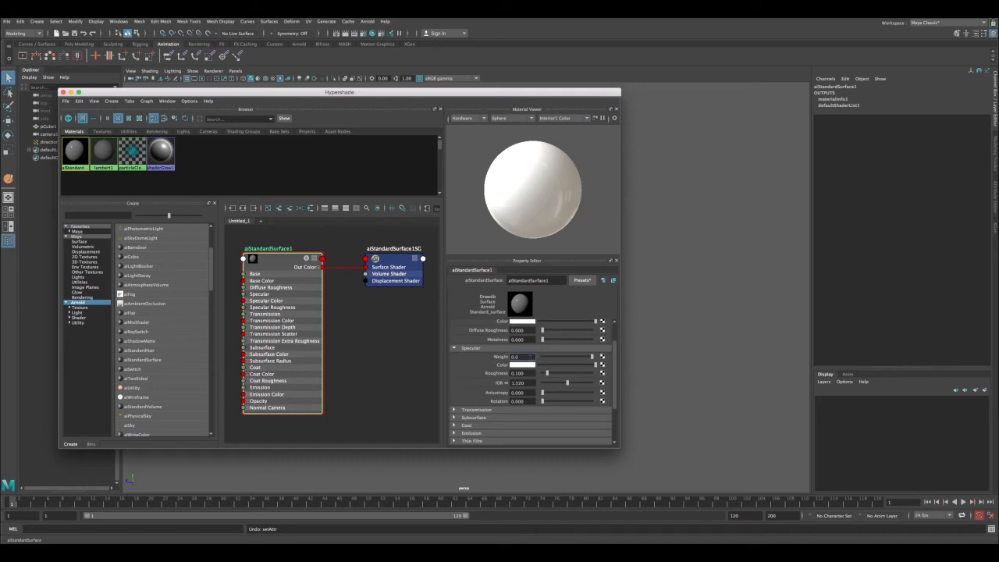
pyautogui.write('0.0')
pyautogui.press('Return')
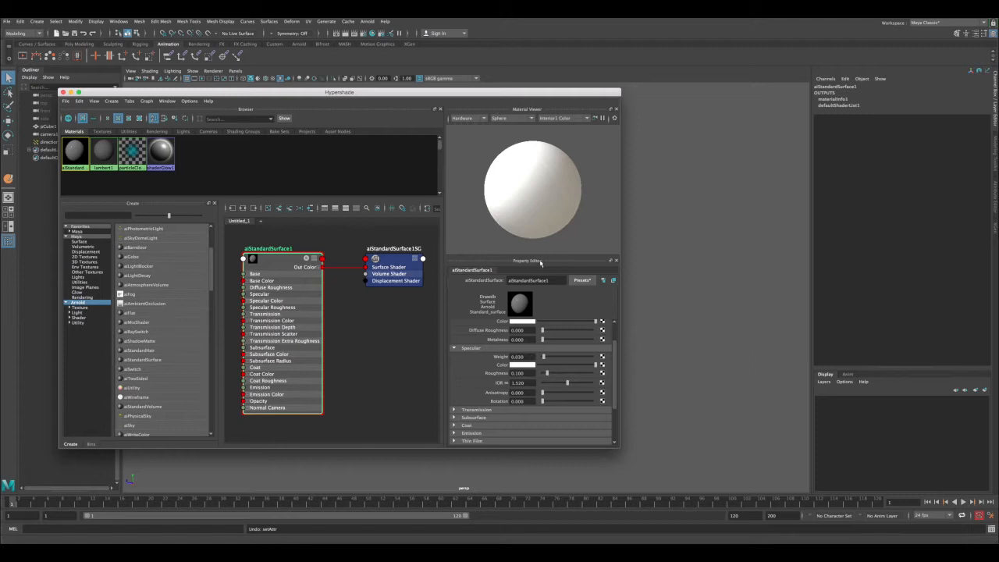
pyautogui.doubleClick(532, 374)
pyautogui.write('0.')
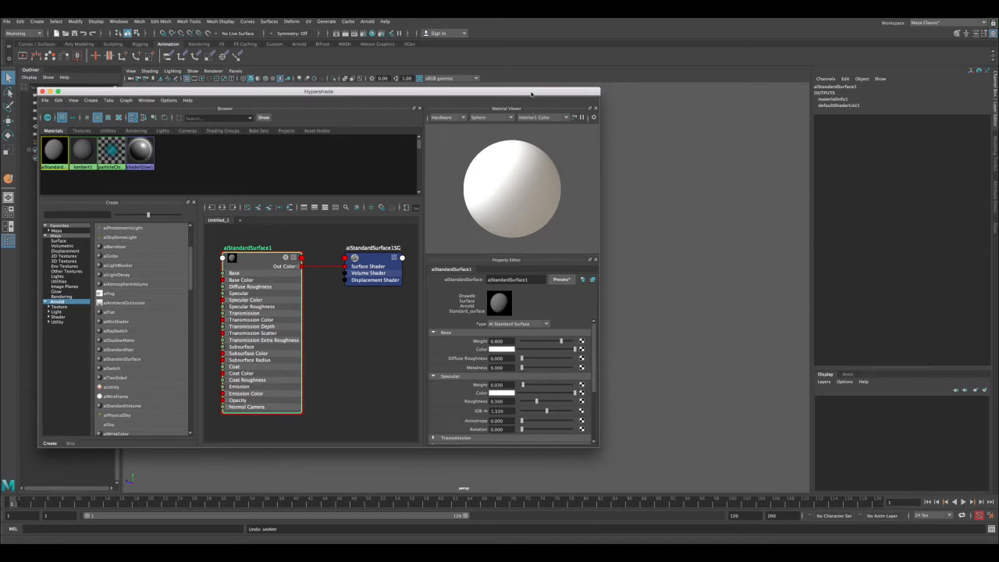
# - Assign the aiStandardSurface material to the asteroid mesh
pyautogui.moveTo(531, 94); pyautogui.dragTo(386, 91)
pyautogui.click(477, 252)
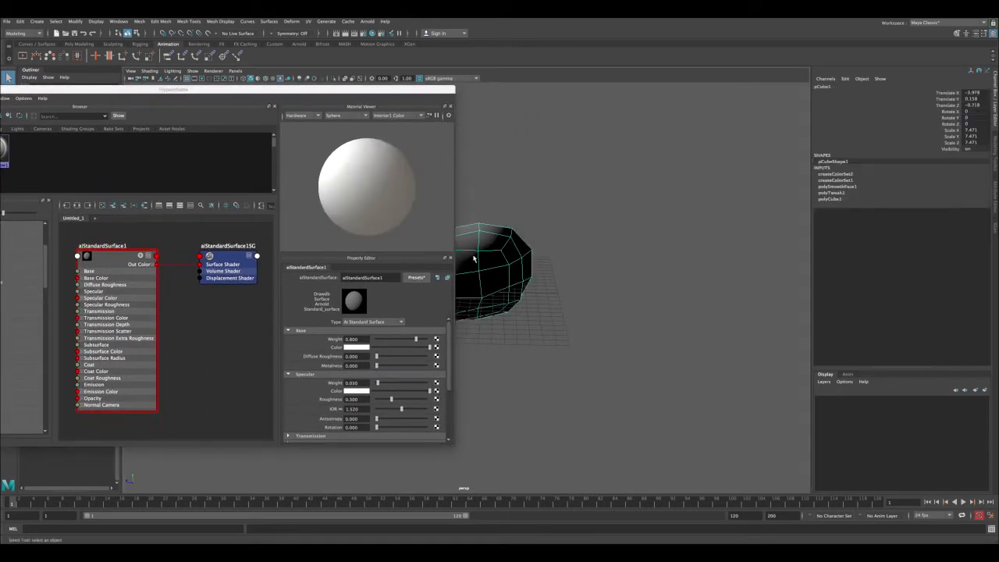
pyautogui.rightClick(109, 259)
pyautogui.moveTo(109, 260); pyautogui.dragTo(107, 243, button='right')
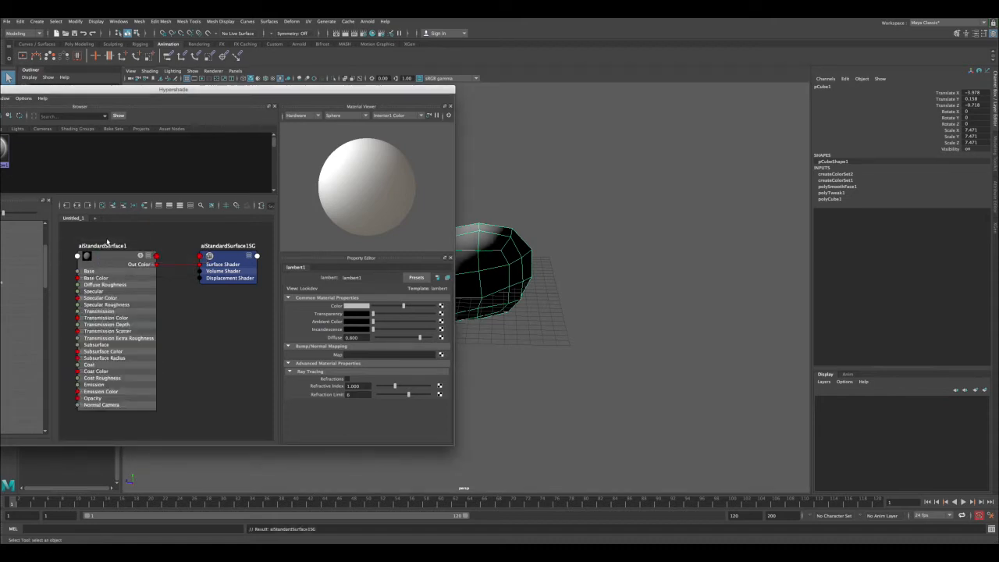
pyautogui.moveTo(429, 91); pyautogui.dragTo(626, 116)
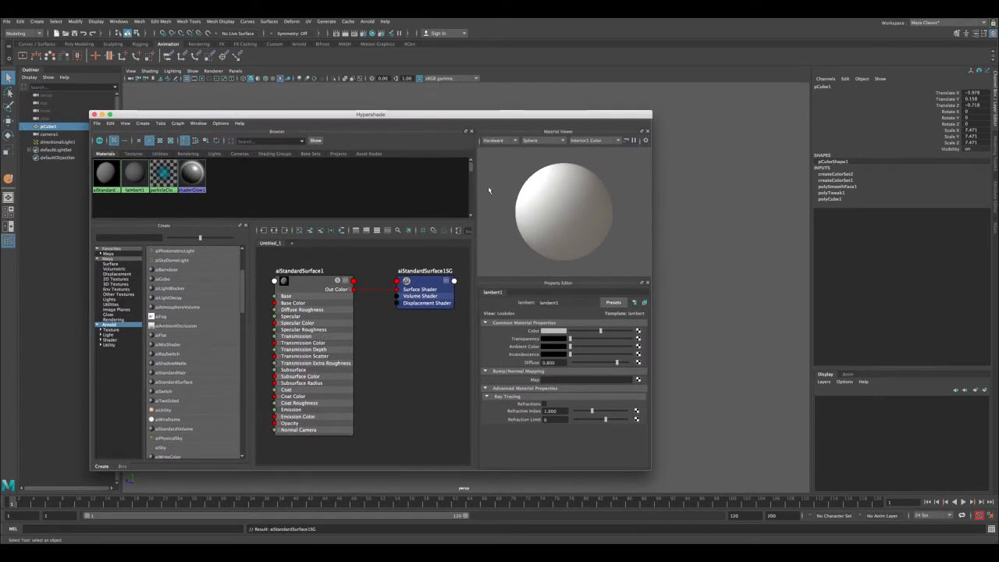
pyautogui.moveTo(483, 114); pyautogui.dragTo(456, 109)
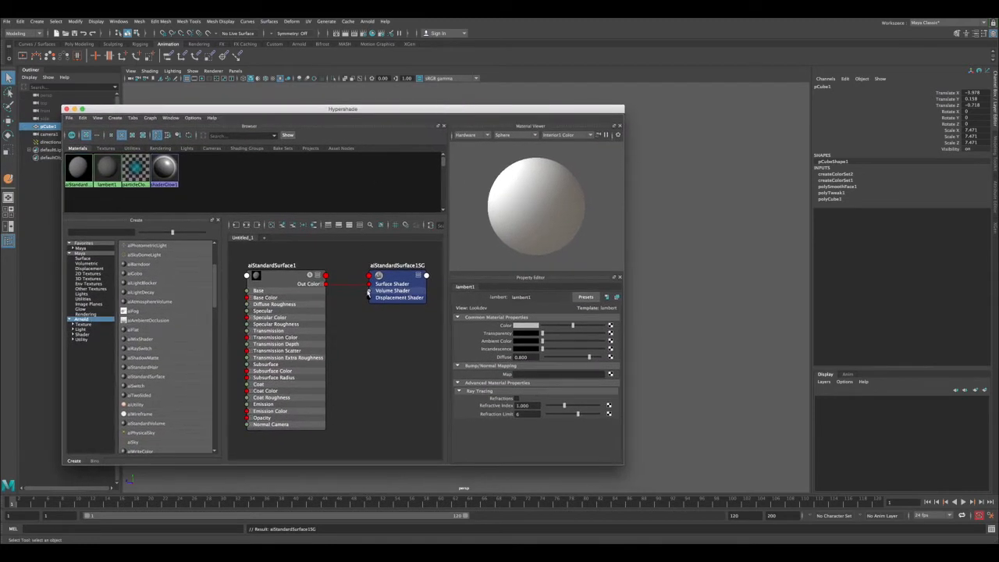
# - Create a Cloud 3D texture and place its node below the shading group in the material graph
pyautogui.scroll(-2, 368, 346)
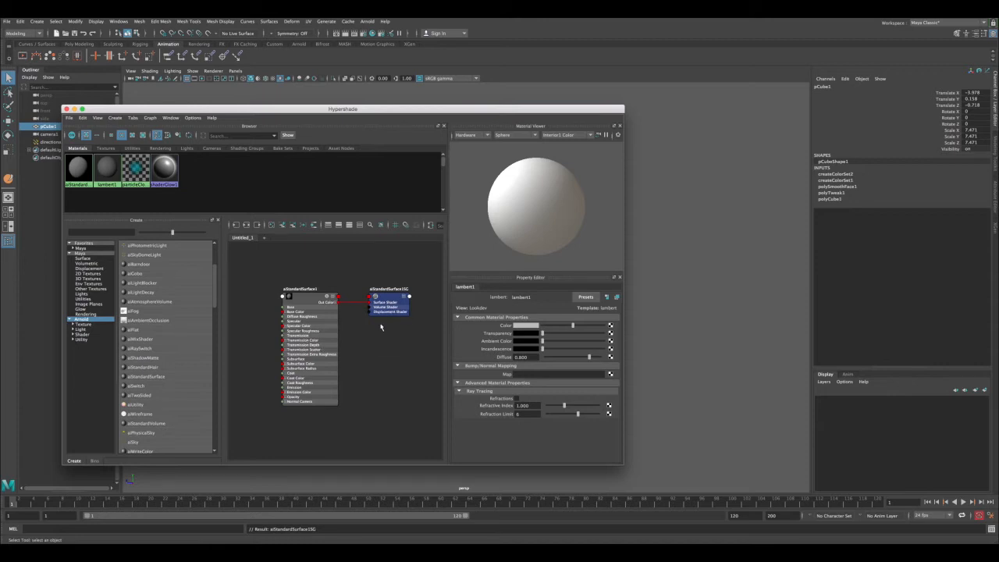
pyautogui.click(367, 340)
pyautogui.moveTo(397, 109); pyautogui.dragTo(389, 107)
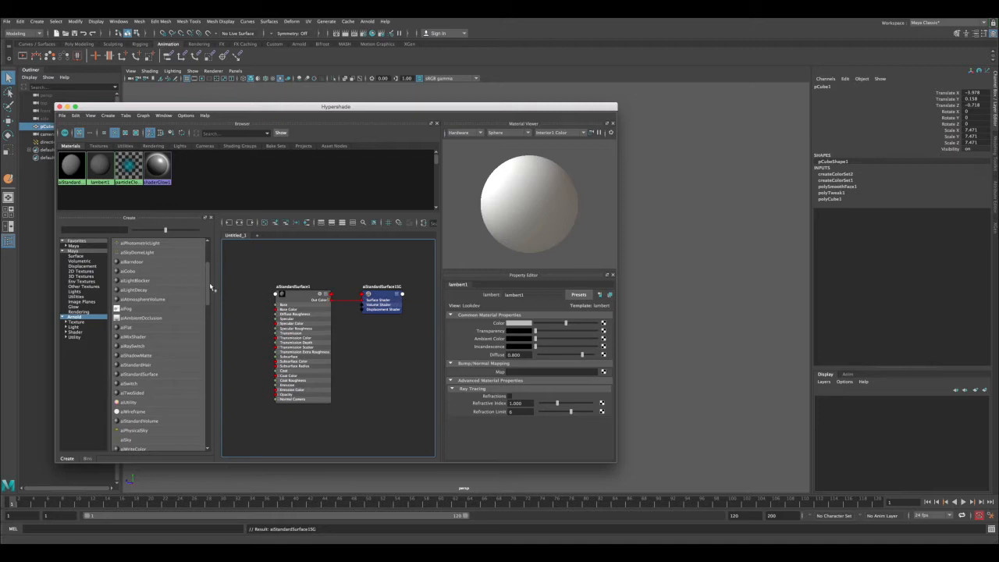
pyautogui.moveTo(209, 282); pyautogui.dragTo(213, 255)
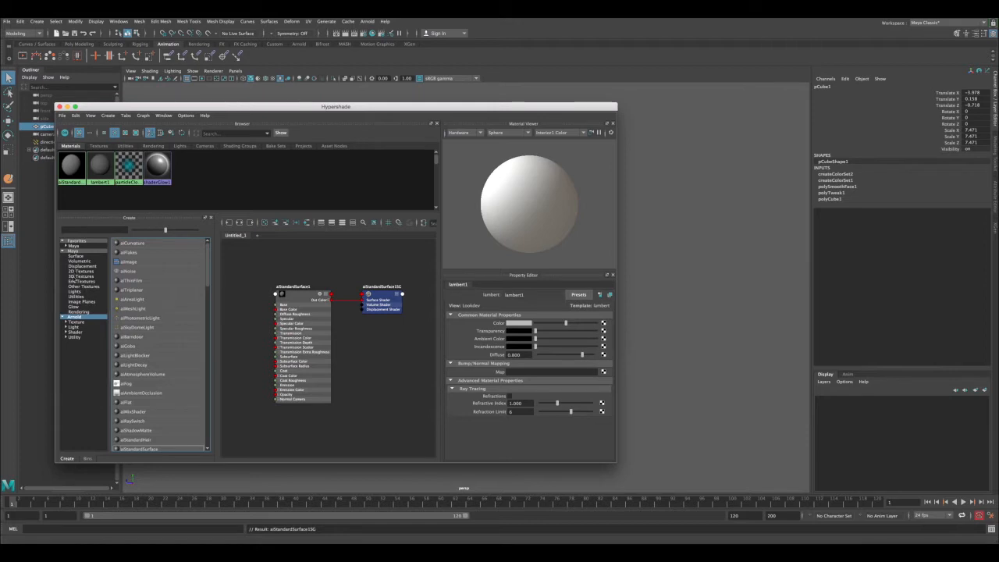
pyautogui.click(80, 276)
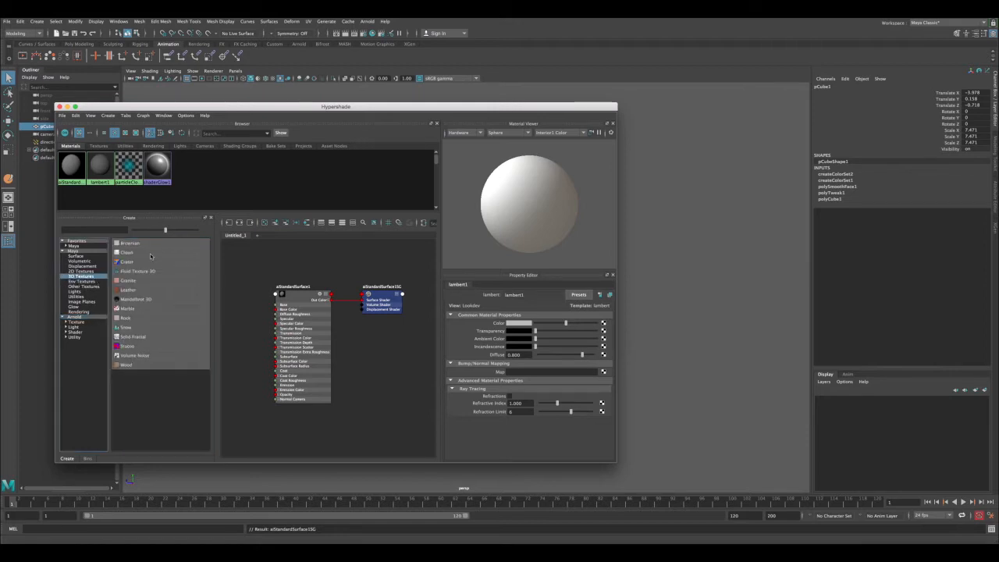
pyautogui.click(133, 254)
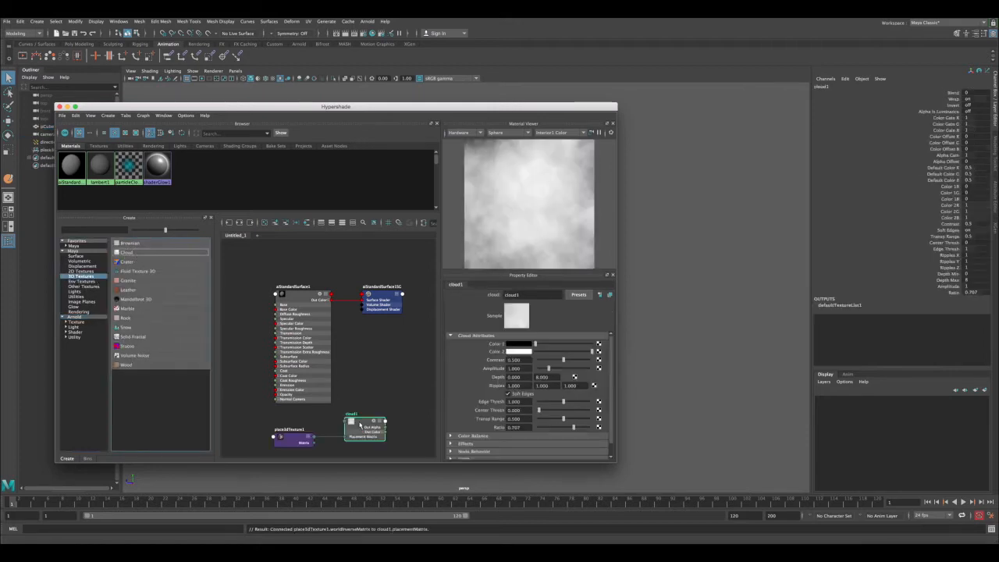
pyautogui.moveTo(364, 425); pyautogui.dragTo(371, 405)
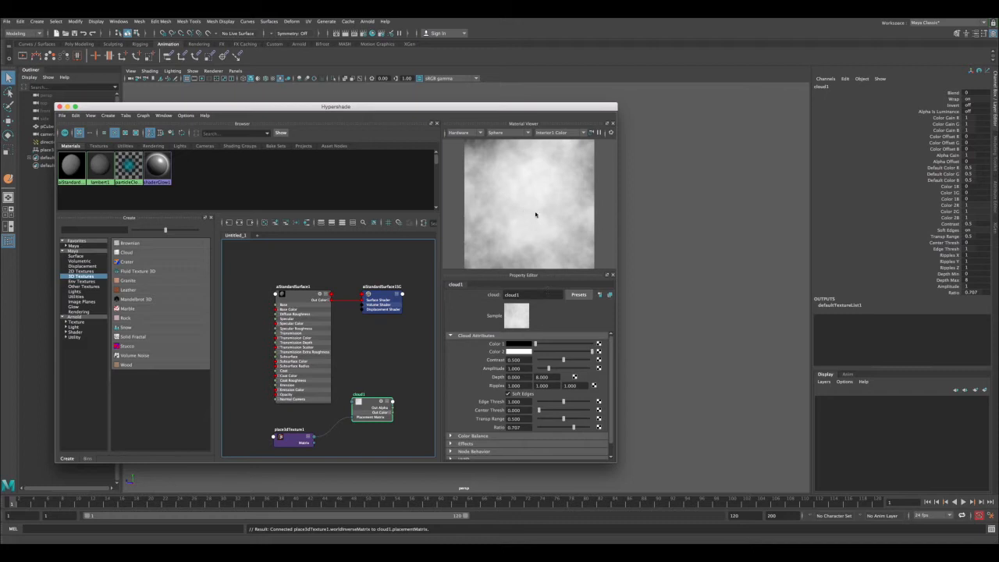
# - Try a maximum depth of 1 on the cloud texture, and set it back to 8
pyautogui.moveTo(501, 107); pyautogui.dragTo(340, 78)
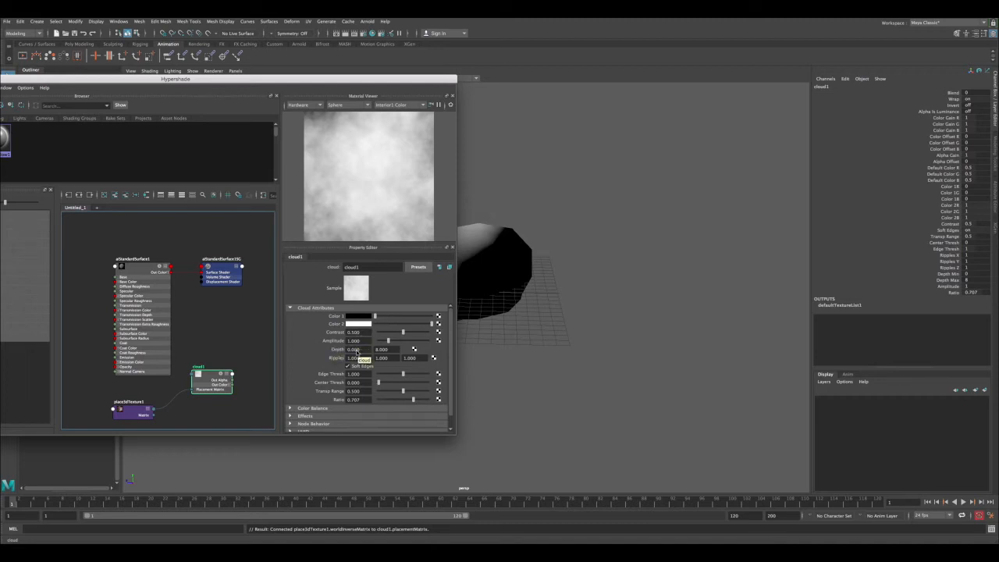
pyautogui.click(377, 350)
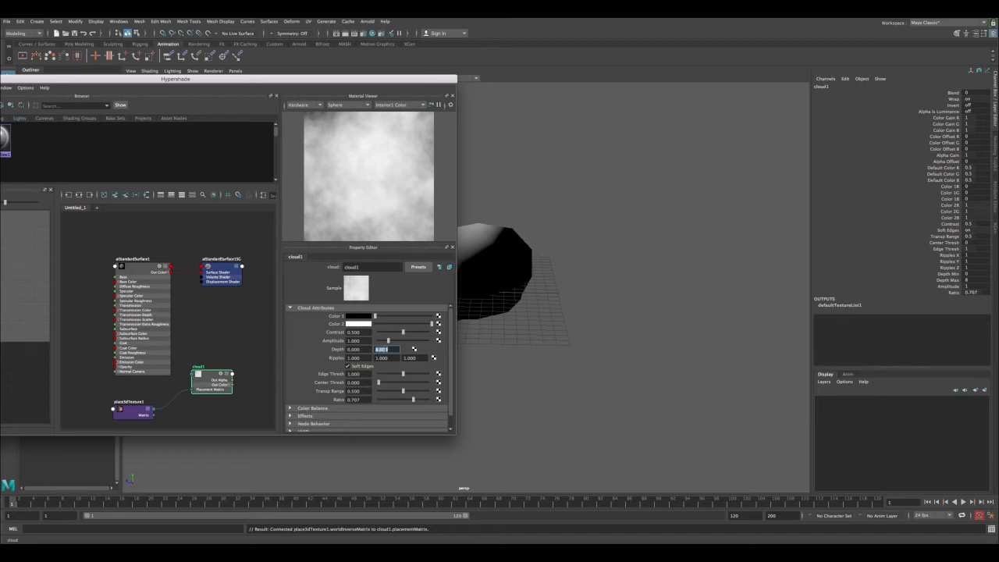
pyautogui.write('1')
pyautogui.press('Return')
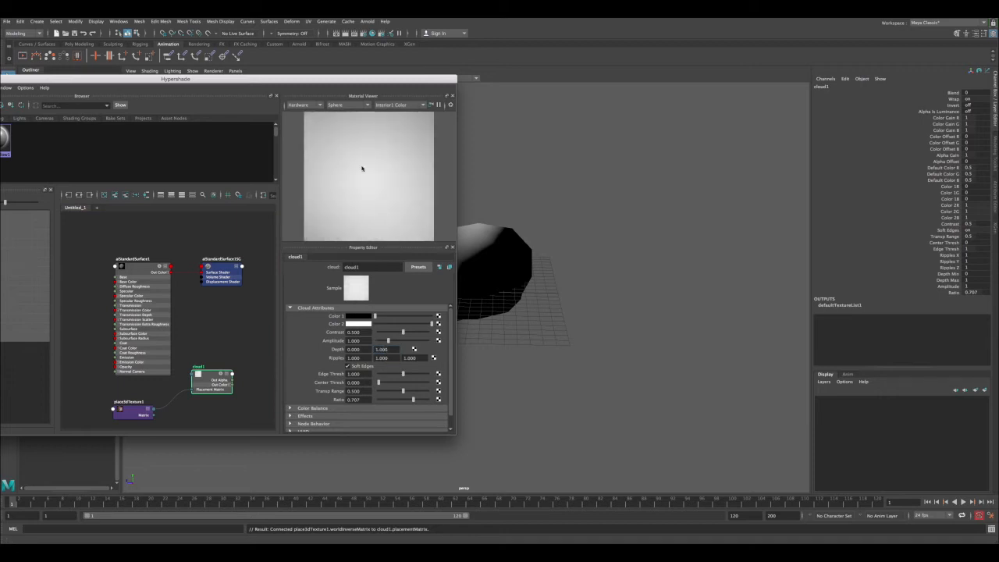
pyautogui.doubleClick(383, 349)
pyautogui.write('8')
pyautogui.press('Return')
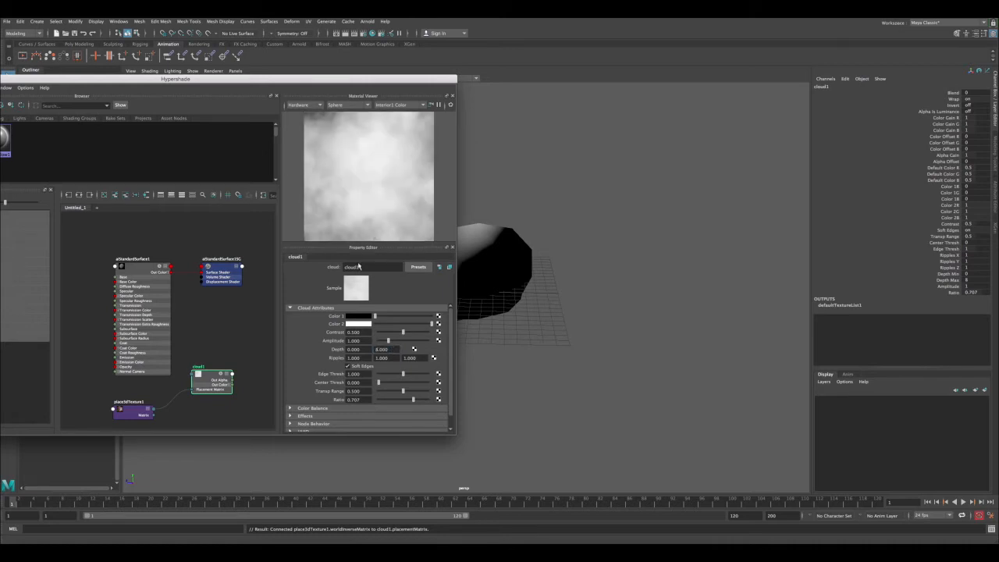
# - Try an X ripple of 10 on the cloud texture, and set it back to 1
pyautogui.doubleClick(355, 357)
pyautogui.write('10')
pyautogui.press('Return')
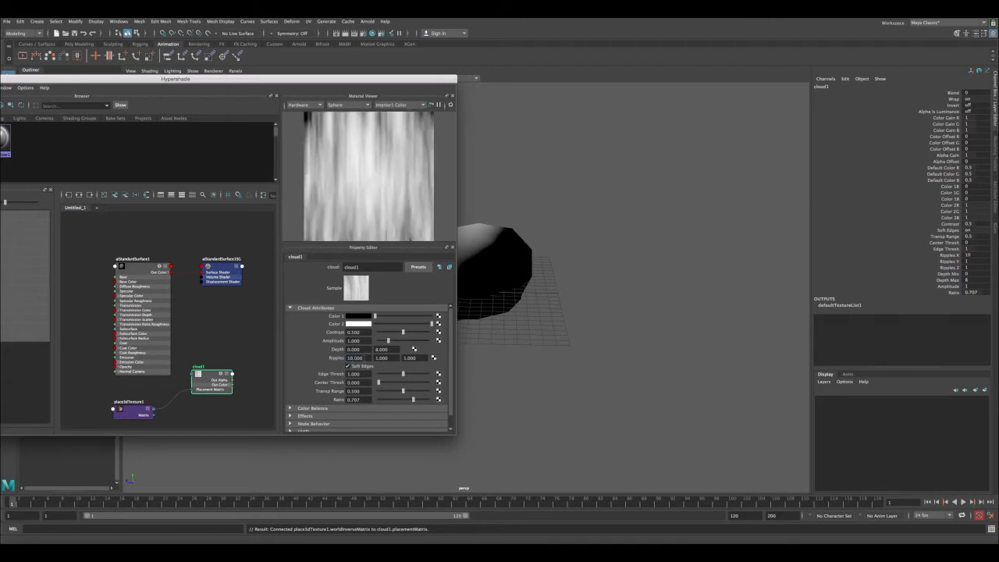
pyautogui.doubleClick(355, 358)
pyautogui.write('1')
pyautogui.press('Tab')
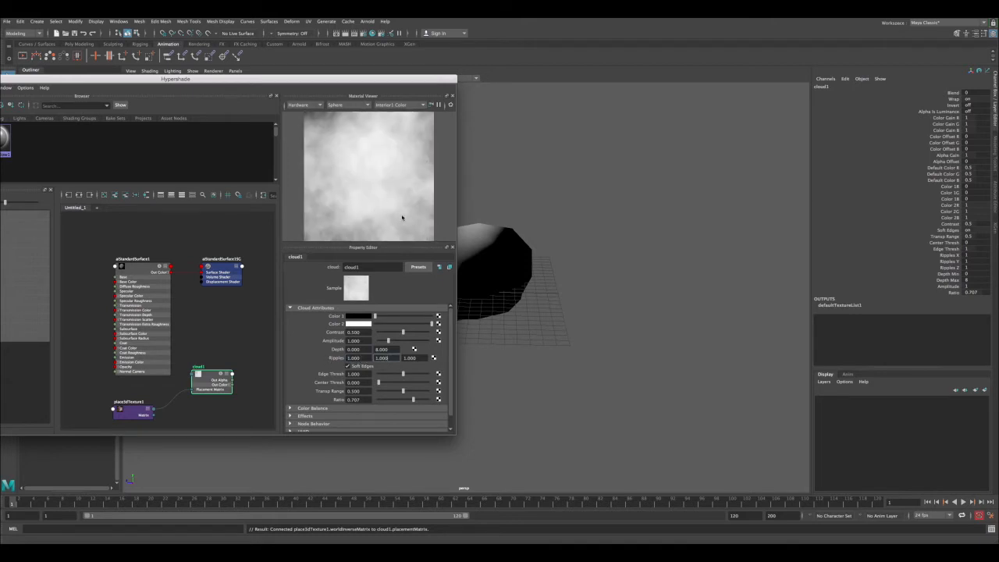
# - Set the cloud texture's edge threshold to 2
pyautogui.click(363, 375)
pyautogui.moveTo(448, 367); pyautogui.dragTo(450, 374)
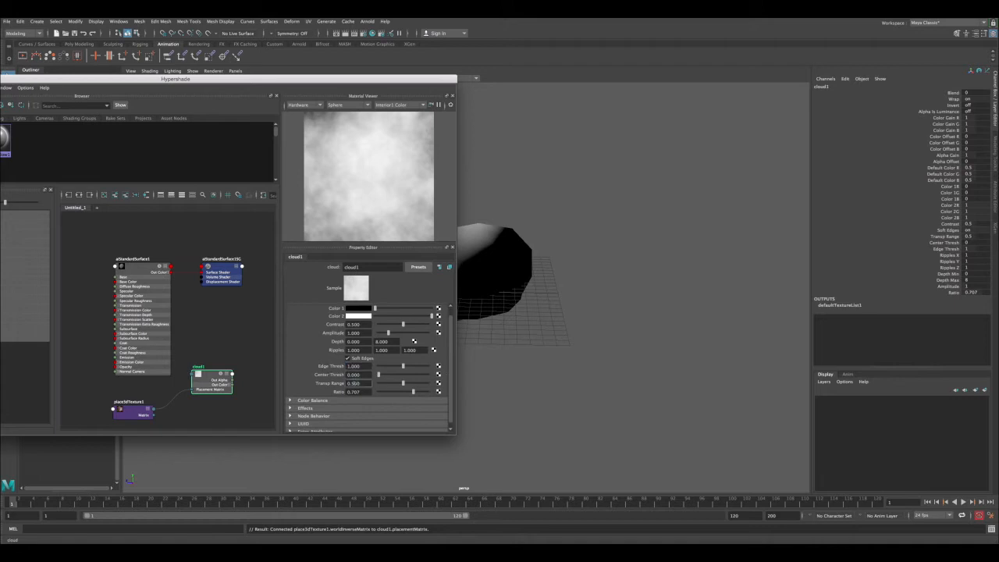
pyautogui.doubleClick(354, 366)
pyautogui.moveTo(404, 366); pyautogui.dragTo(415, 367)
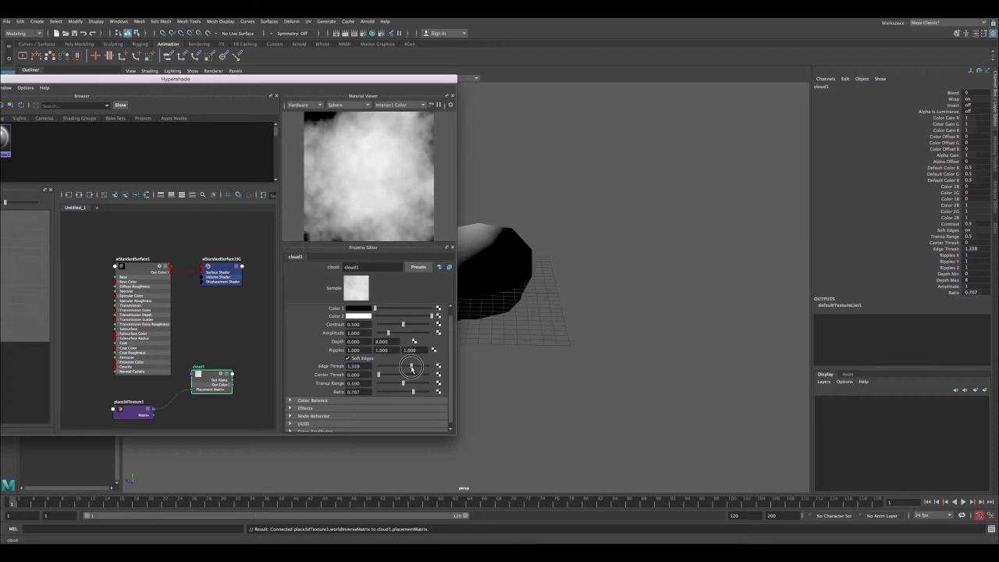
pyautogui.doubleClick(360, 366)
pyautogui.write('2')
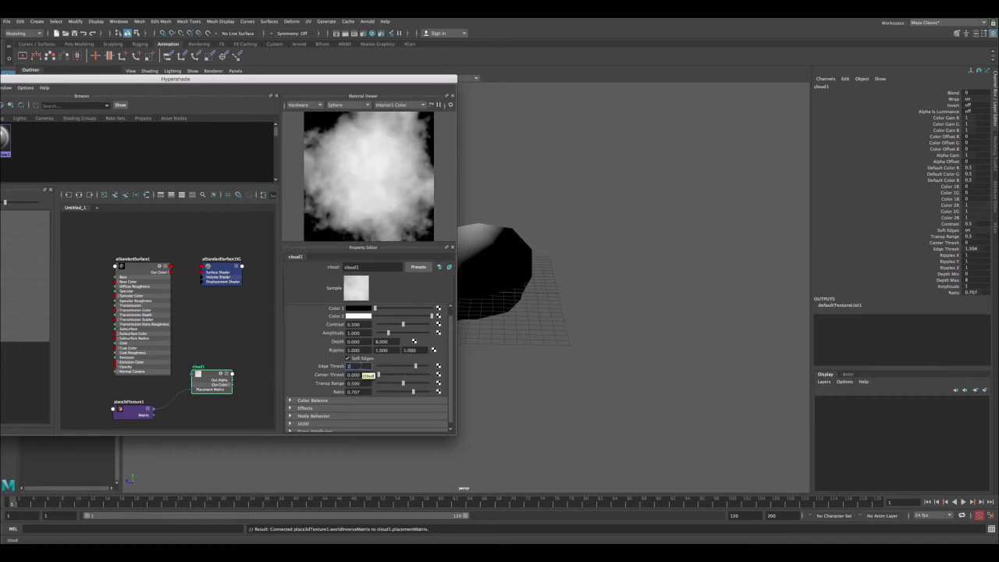
pyautogui.press('Return')
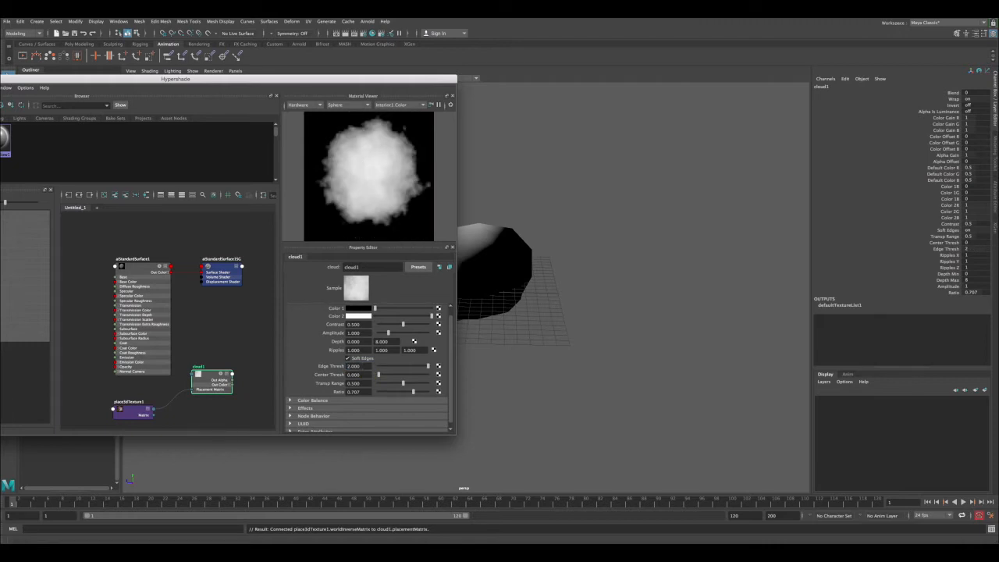
# - Set the cloud texture's center threshold to 0.5
pyautogui.doubleClick(364, 375)
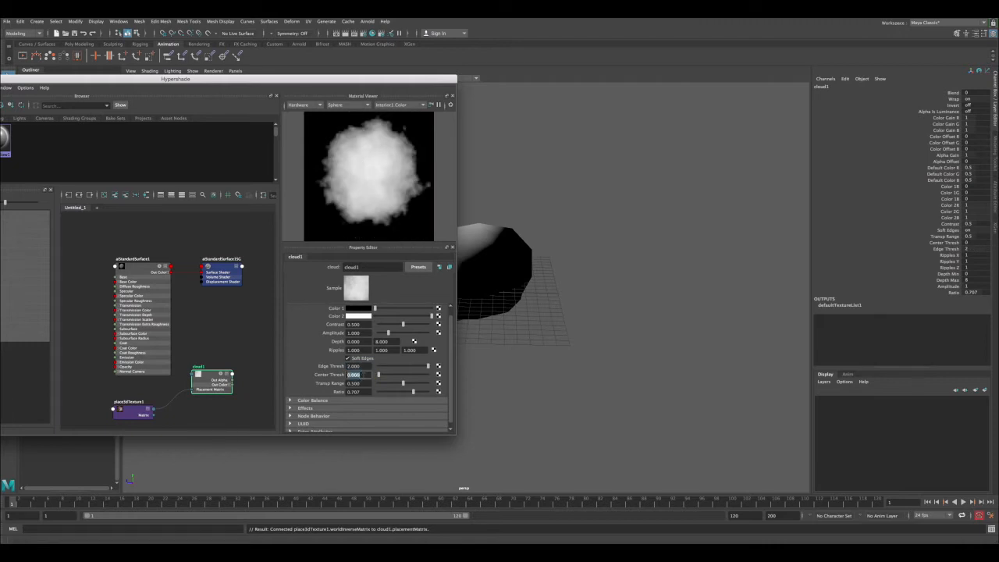
pyautogui.moveTo(380, 377); pyautogui.dragTo(397, 377)
pyautogui.doubleClick(359, 373)
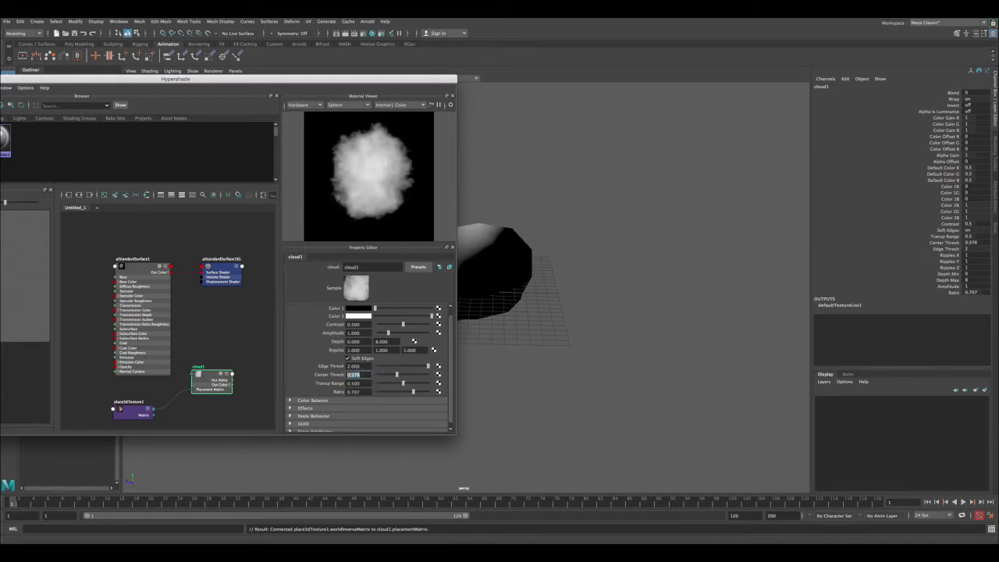
pyautogui.write('0.5')
pyautogui.press('Return')
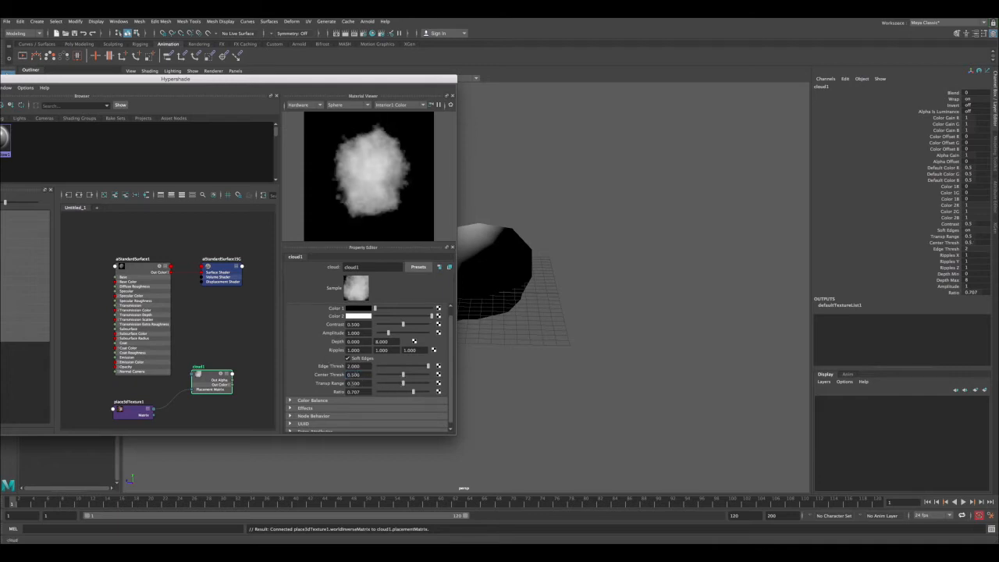
# - Set the cloud texture's transparency range to 0.6 and raise its ratio to about 0.912
pyautogui.moveTo(401, 385); pyautogui.dragTo(409, 383)
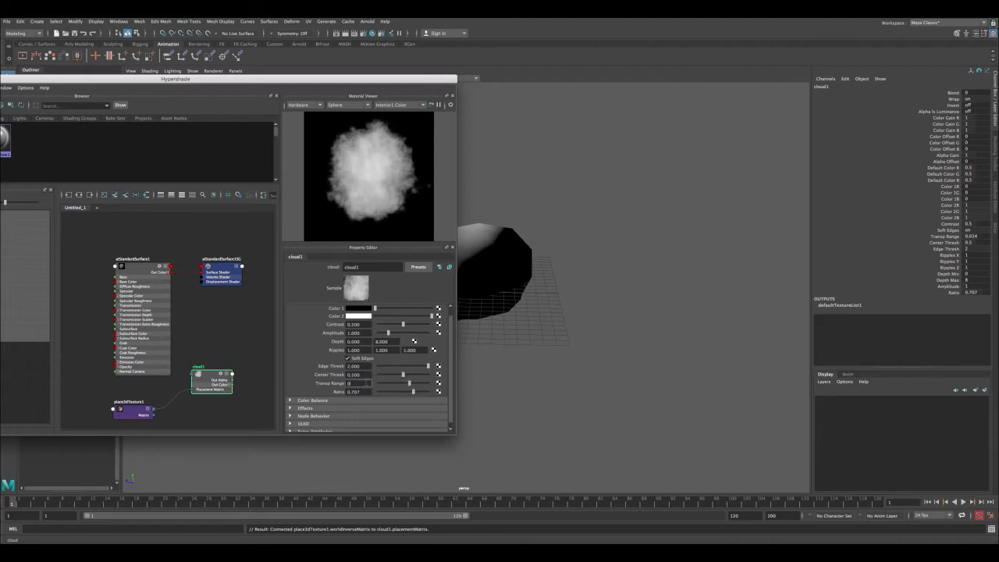
pyautogui.press('Return')
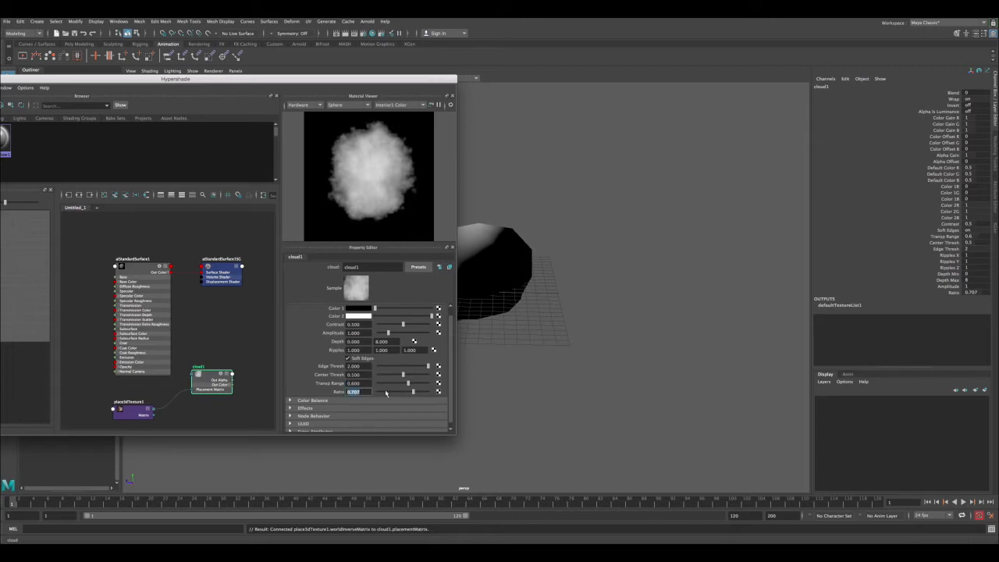
pyautogui.moveTo(413, 393); pyautogui.dragTo(423, 392)
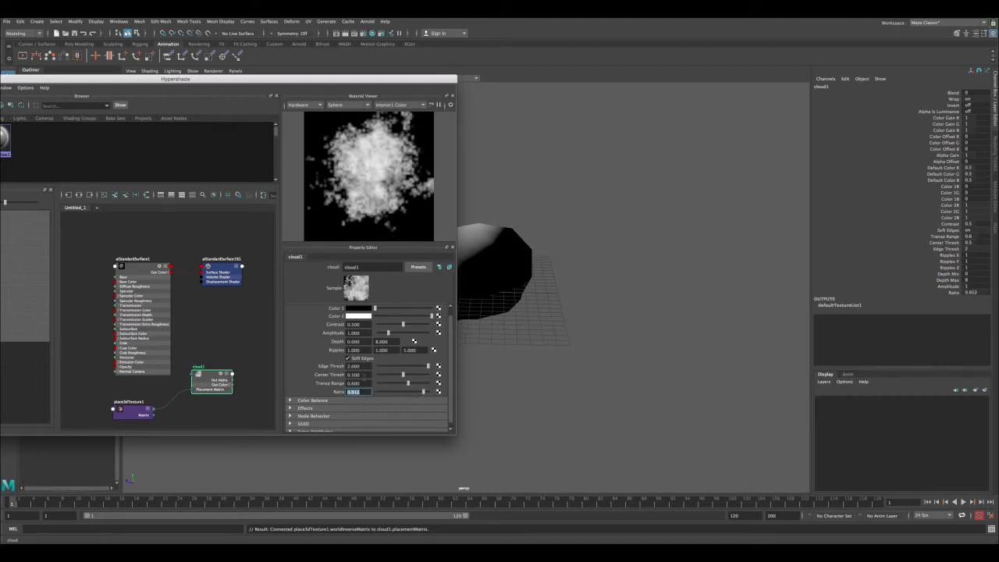
# - Darken the cloud texture's second color to a light grey of about 0.629 per RGB channel
pyautogui.click(364, 375)
pyautogui.scroll(1, 453, 312)
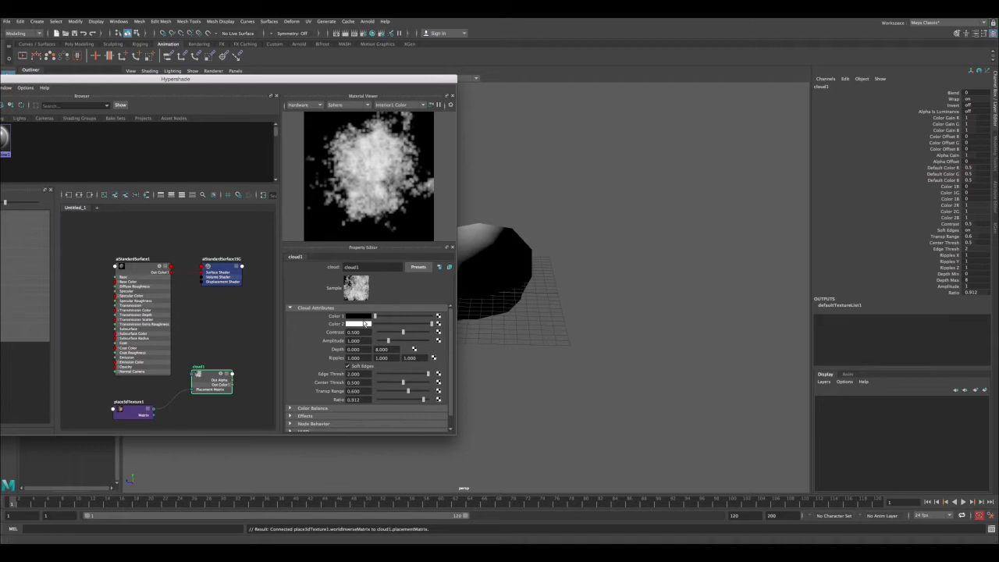
pyautogui.moveTo(428, 325); pyautogui.dragTo(411, 326)
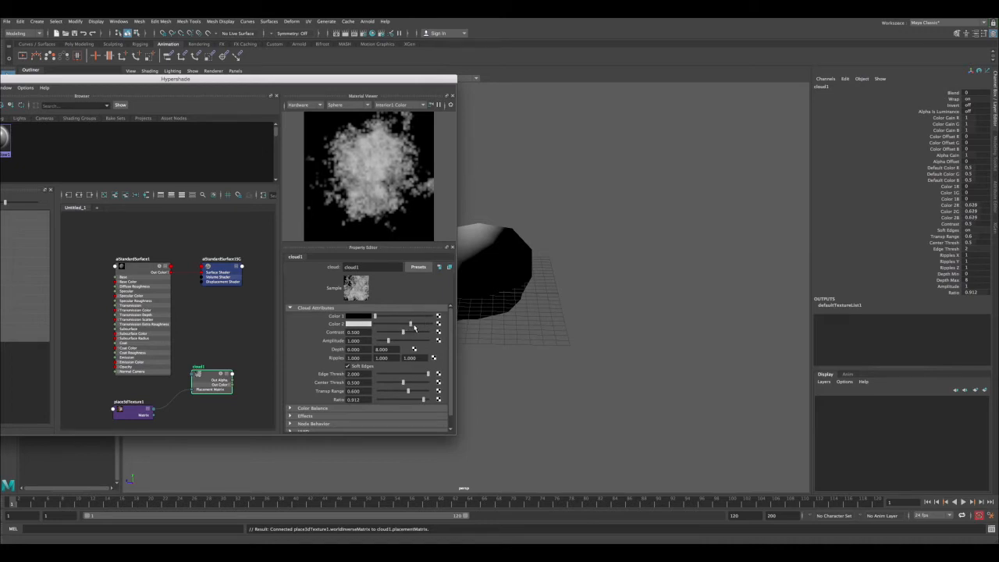
# - Connect the cloud texture's Out Color to the Displacement Shader input of the aiStandardSurface1SG shading group
pyautogui.moveTo(400, 81)
pyautogui.mouseDown()
pyautogui.moveTo(338, 79)
pyautogui.moveTo(414, 82)
pyautogui.mouseUp()
pyautogui.scroll(3, 228, 305)
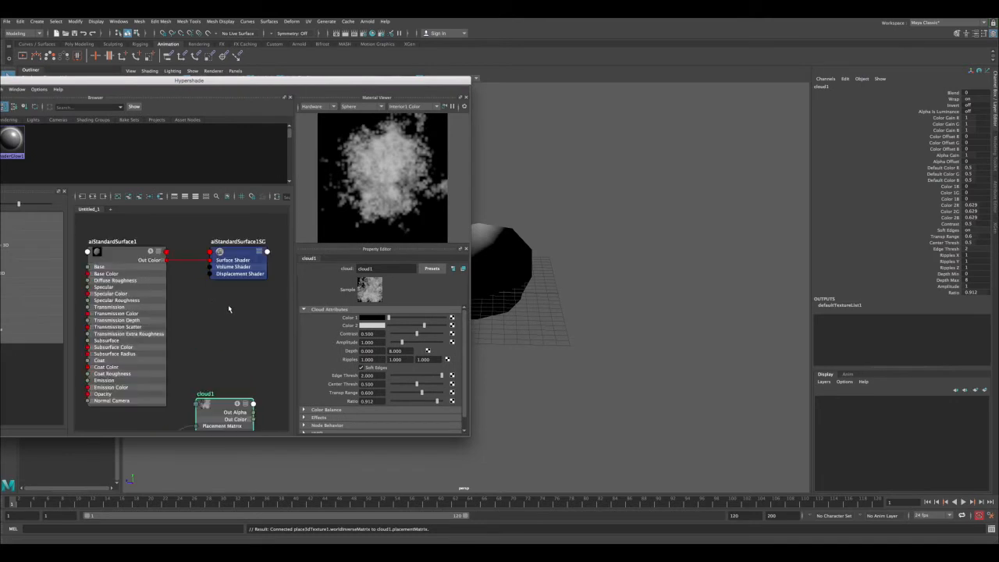
pyautogui.moveTo(228, 325)
pyautogui.keyDown('alt'); pyautogui.mouseDown(button='middle')
pyautogui.moveTo(248, 276)
pyautogui.moveTo(210, 296)
pyautogui.moveTo(220, 308)
pyautogui.mouseUp(button='middle'); pyautogui.keyUp('alt')
pyautogui.click(232, 246)
pyautogui.moveTo(232, 246); pyautogui.dragTo(254, 283)
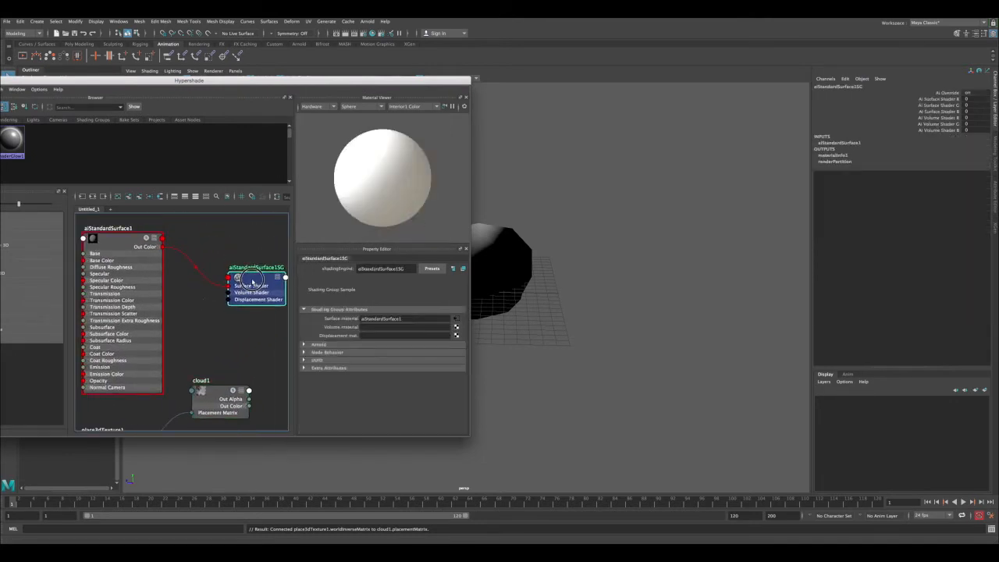
pyautogui.keyDown('alt'); pyautogui.moveTo(203, 300); pyautogui.dragTo(209, 258, button='middle'); pyautogui.keyUp('alt')
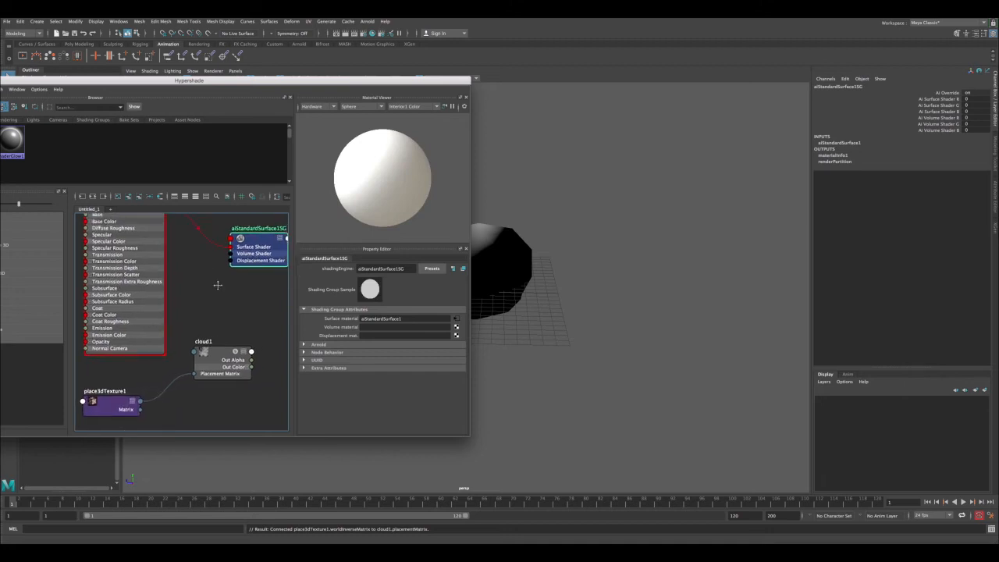
pyautogui.keyDown('alt'); pyautogui.moveTo(250, 326); pyautogui.dragTo(224, 331, button='middle'); pyautogui.keyUp('alt')
pyautogui.moveTo(212, 354); pyautogui.dragTo(208, 264)
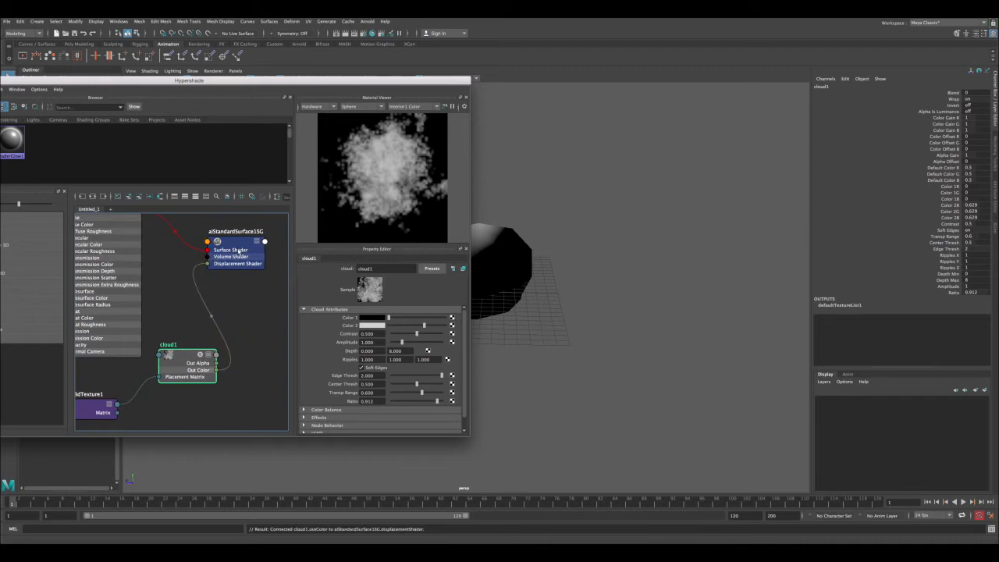
pyautogui.click(236, 252)
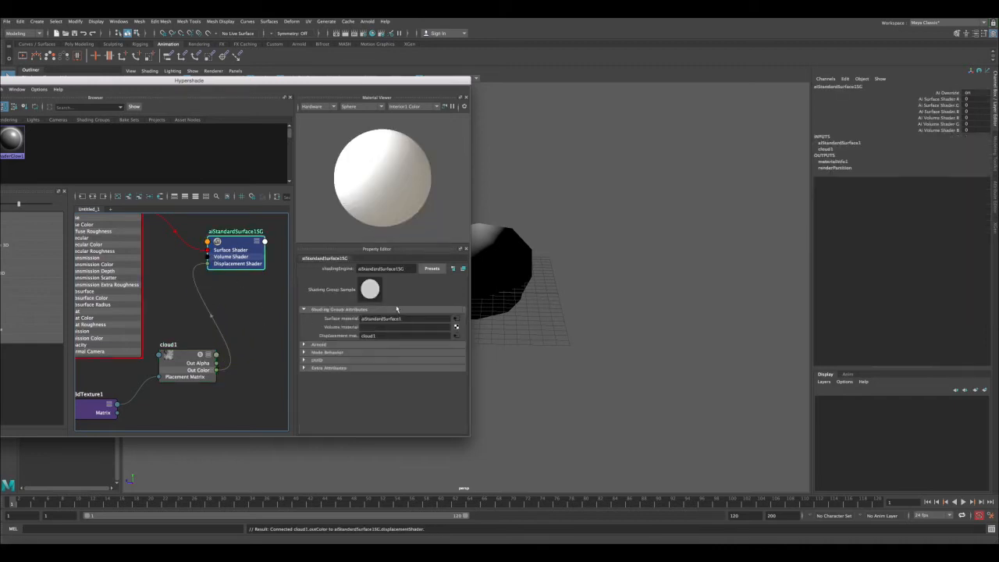
pyautogui.click(192, 357)
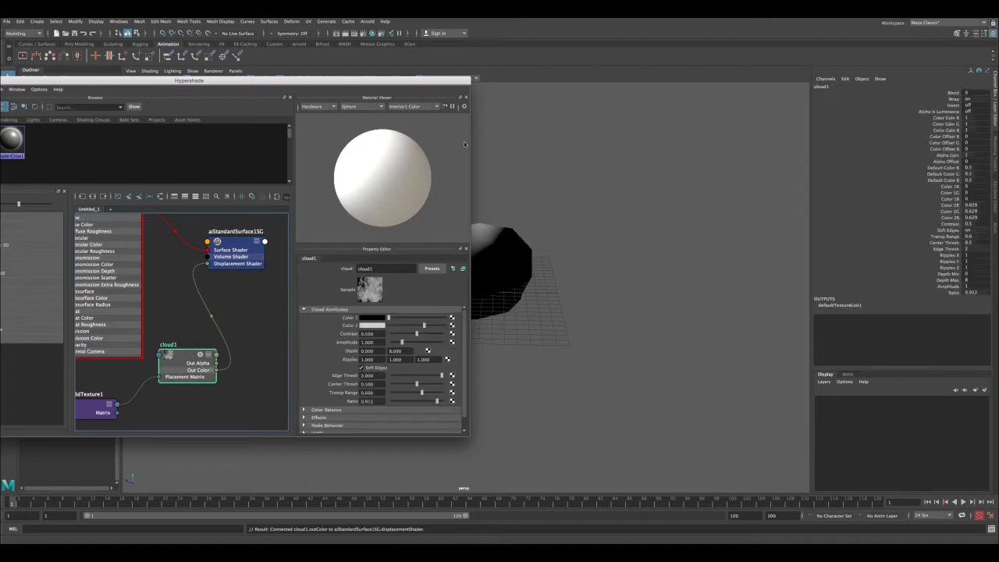
# - Switch from Hypershade to the maximized camera1 view and render the displaced asteroid for a check
pyautogui.moveTo(366, 80); pyautogui.dragTo(569, 80)
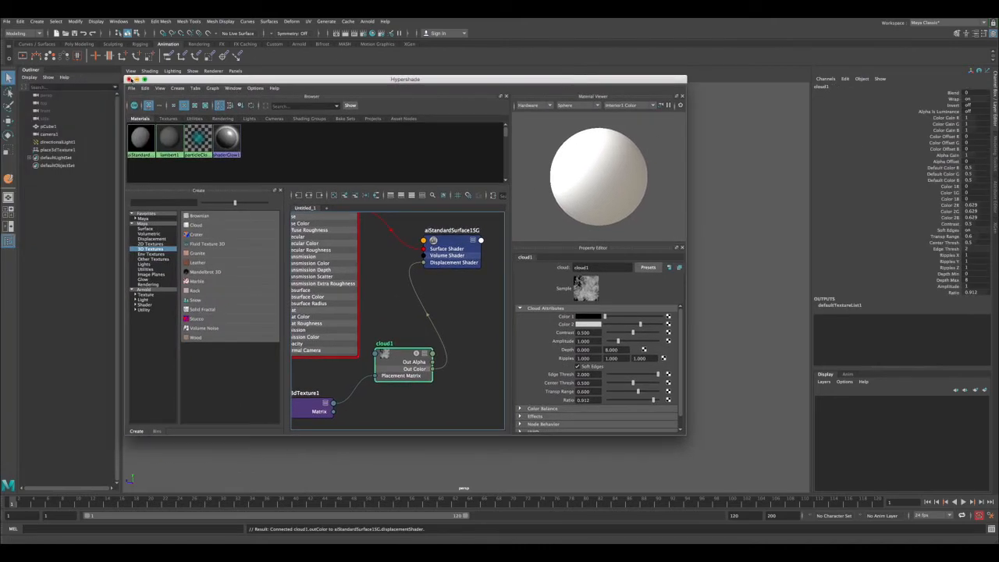
pyautogui.click(130, 78)
pyautogui.press('space')
pyautogui.press('space')
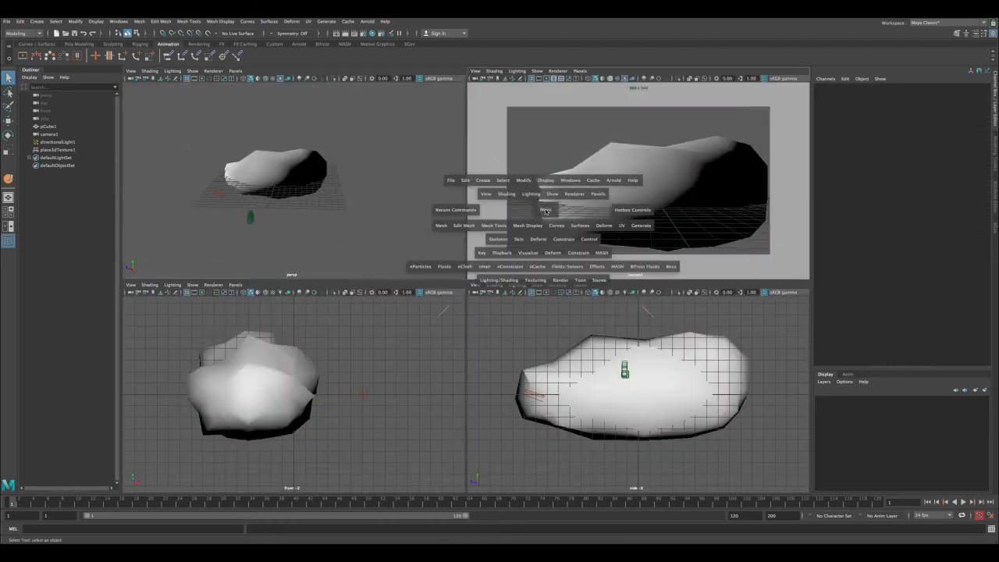
pyautogui.click(345, 32)
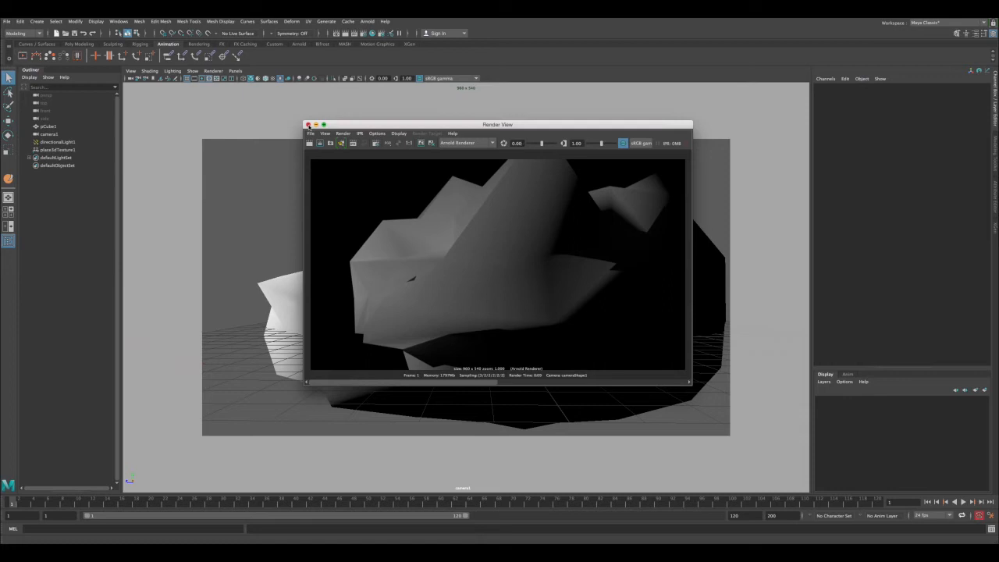
pyautogui.click(307, 125)
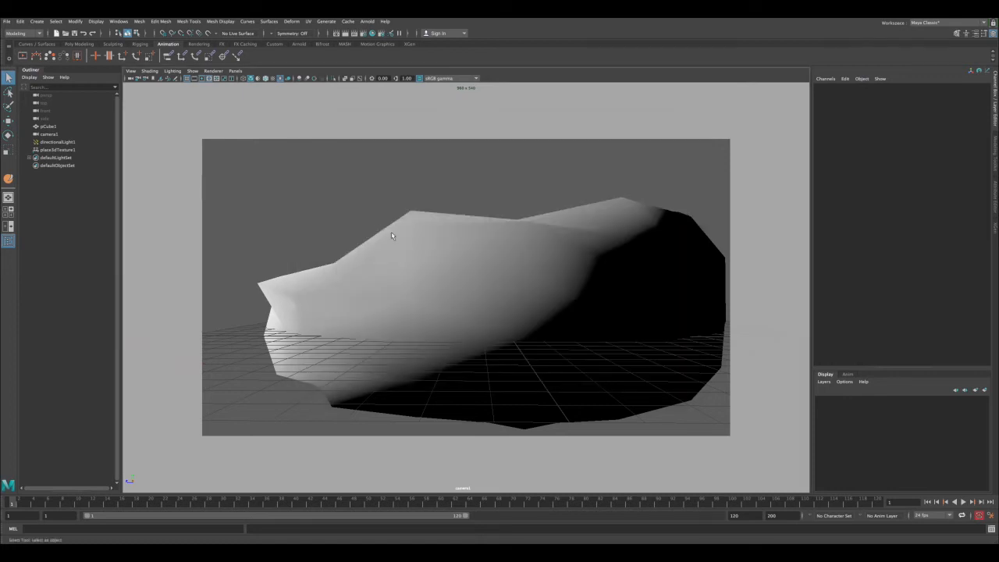
# - Set the asteroid mesh's Arnold subdivision type to catclark with 6 iterations
pyautogui.click(411, 244)
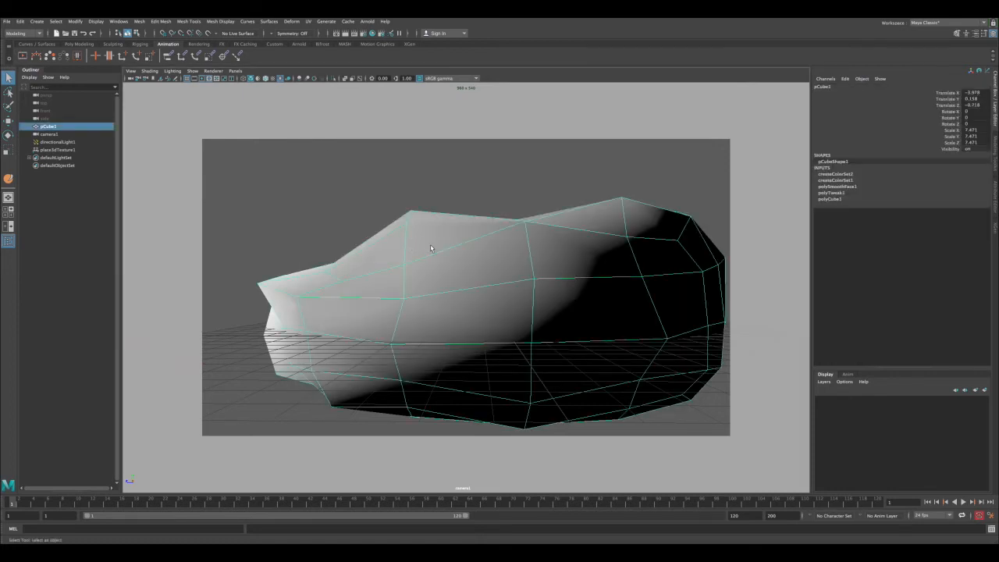
pyautogui.hotkey('ctrl', 'a')
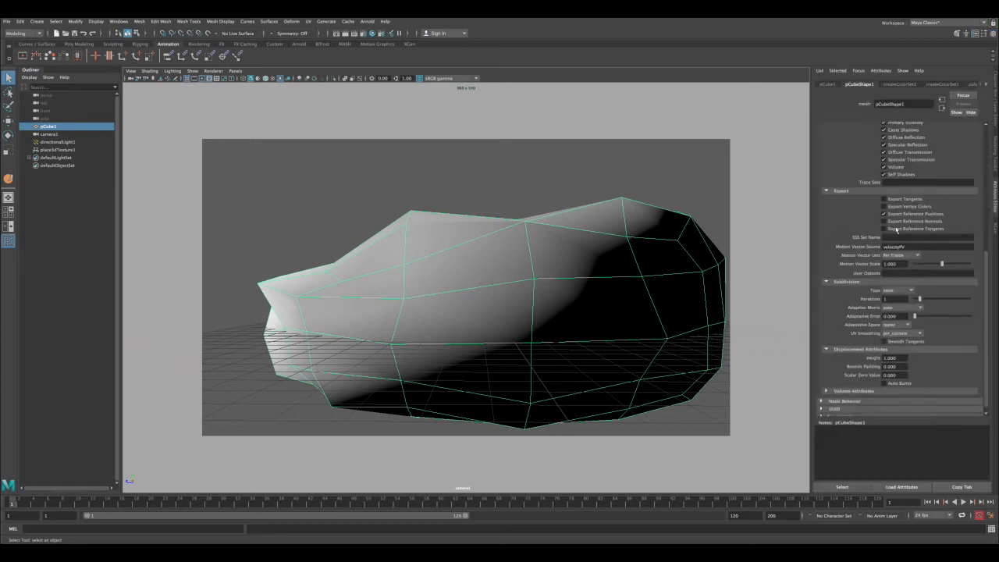
pyautogui.scroll(5, 869, 211)
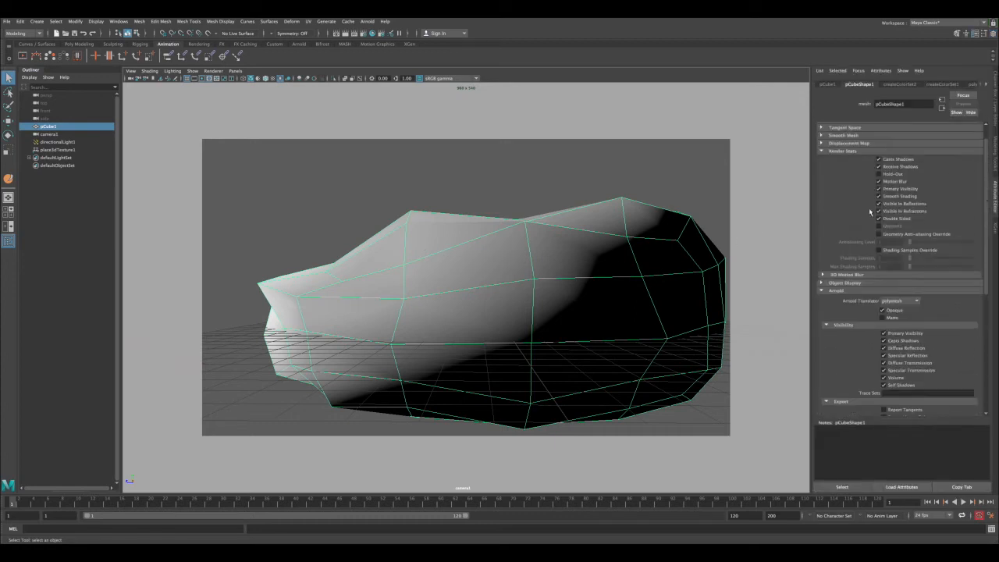
pyautogui.click(837, 291)
pyautogui.click(836, 313)
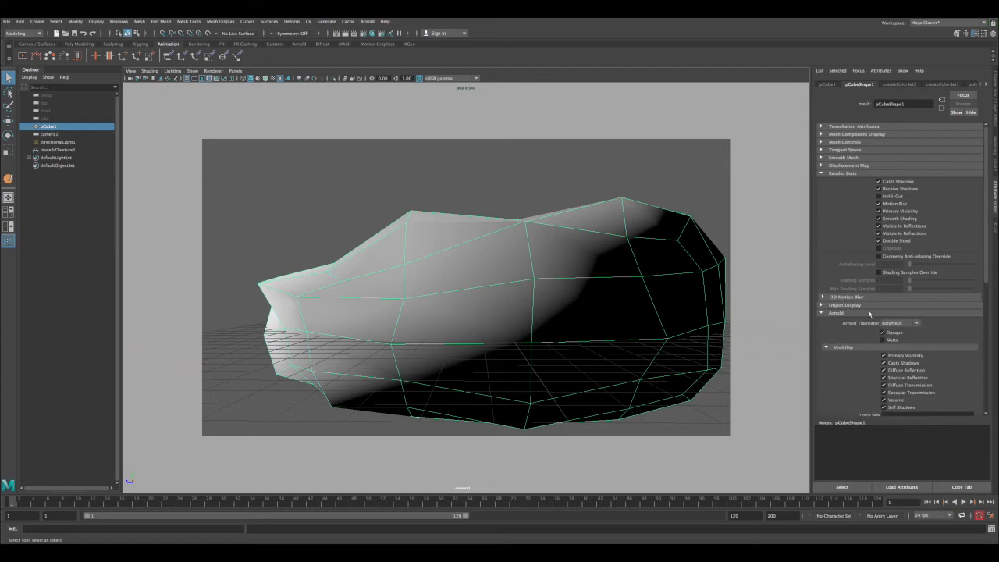
pyautogui.moveTo(988, 275); pyautogui.dragTo(992, 390)
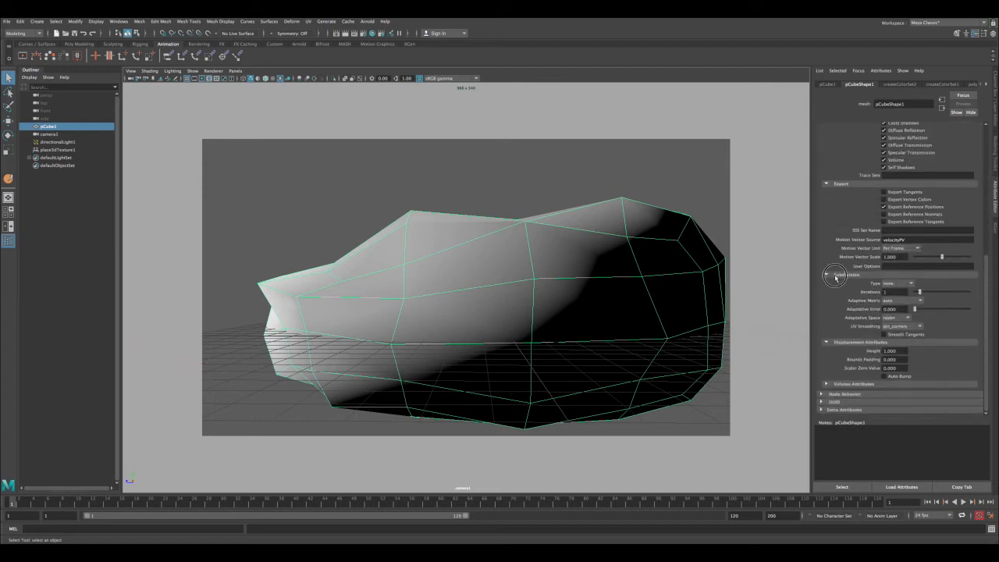
pyautogui.click(841, 282)
pyautogui.click(839, 335)
pyautogui.click(895, 286)
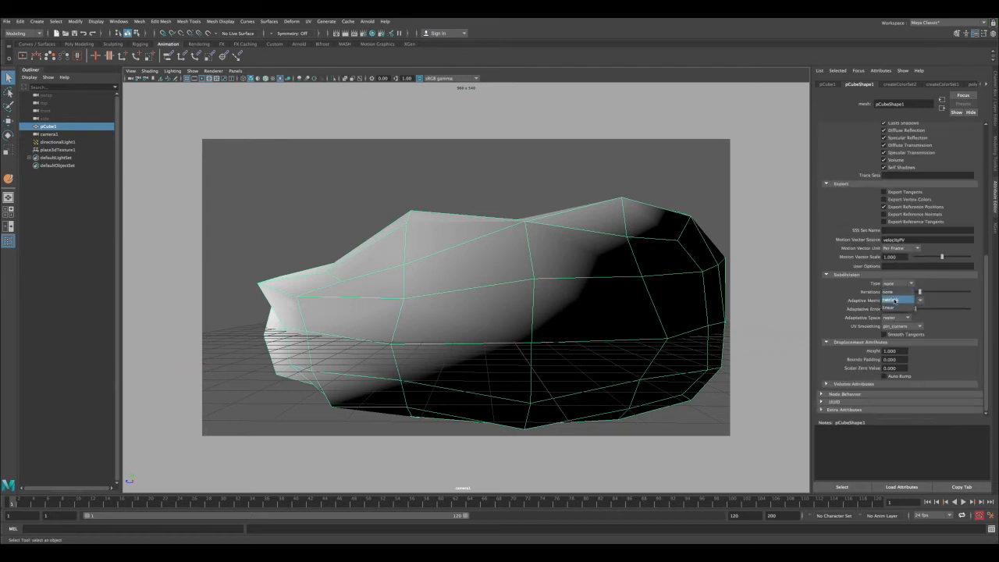
pyautogui.click(892, 300)
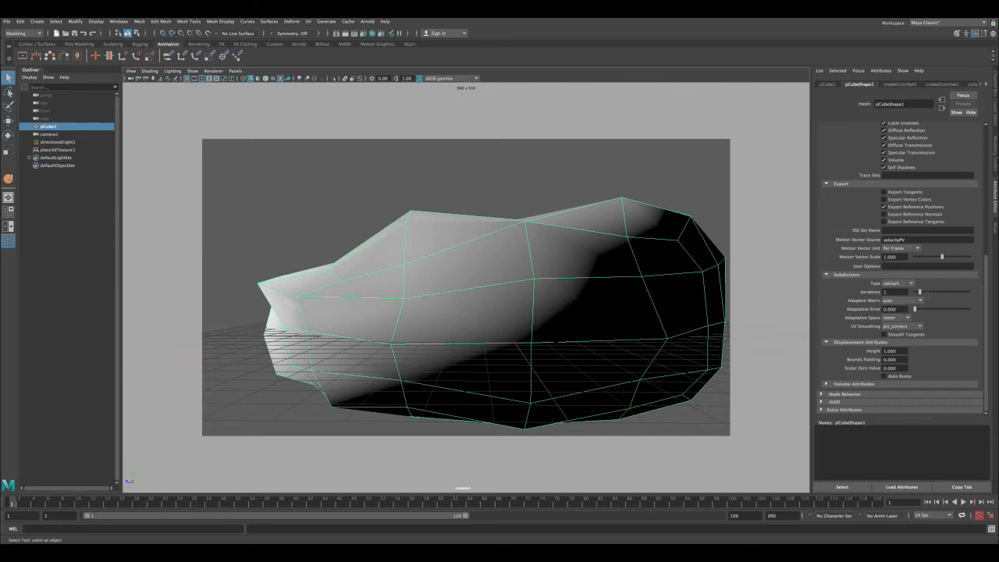
pyautogui.doubleClick(896, 291)
pyautogui.write('3')
pyautogui.press('Return')
# - Try a displacement height of 0.5 on the asteroid mesh and render the camera view
pyautogui.doubleClick(897, 351)
pyautogui.write('0.5')
pyautogui.press('Return')
pyautogui.click(345, 33)
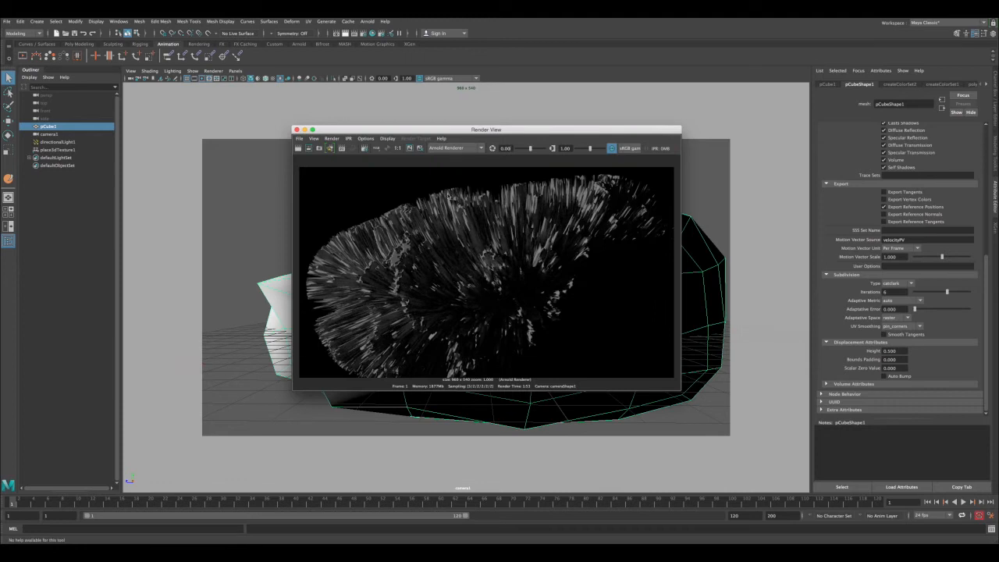
pyautogui.moveTo(529, 132); pyautogui.dragTo(513, 108)
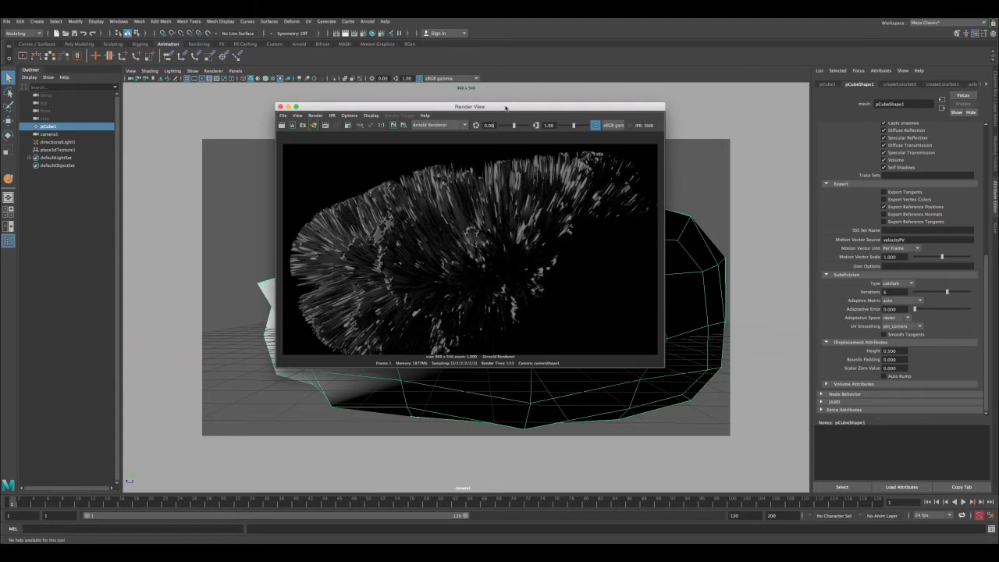
pyautogui.moveTo(505, 107); pyautogui.dragTo(449, 110)
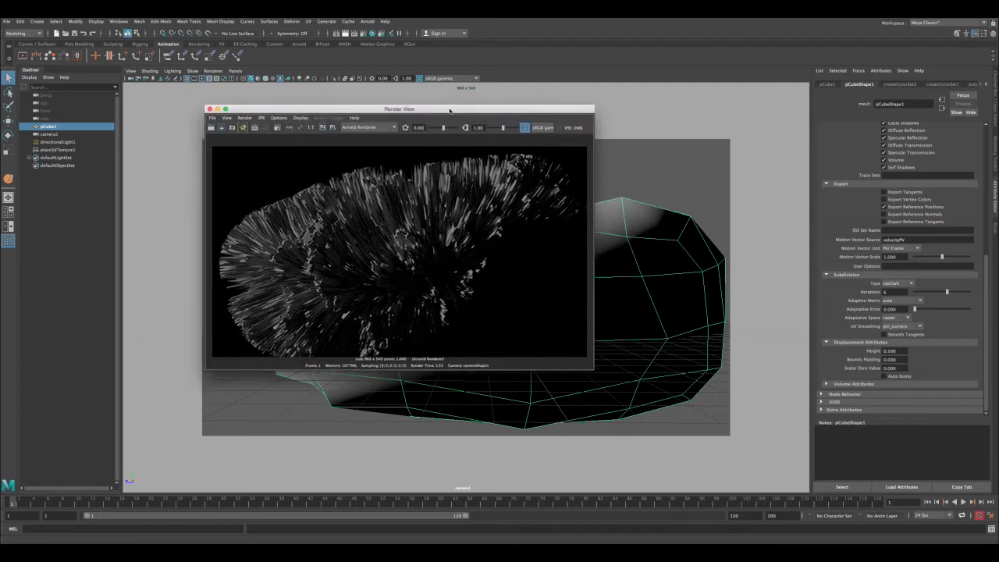
# - Set the asteroid mesh's displacement height to 0.1 and render the camera view again
pyautogui.click(896, 352)
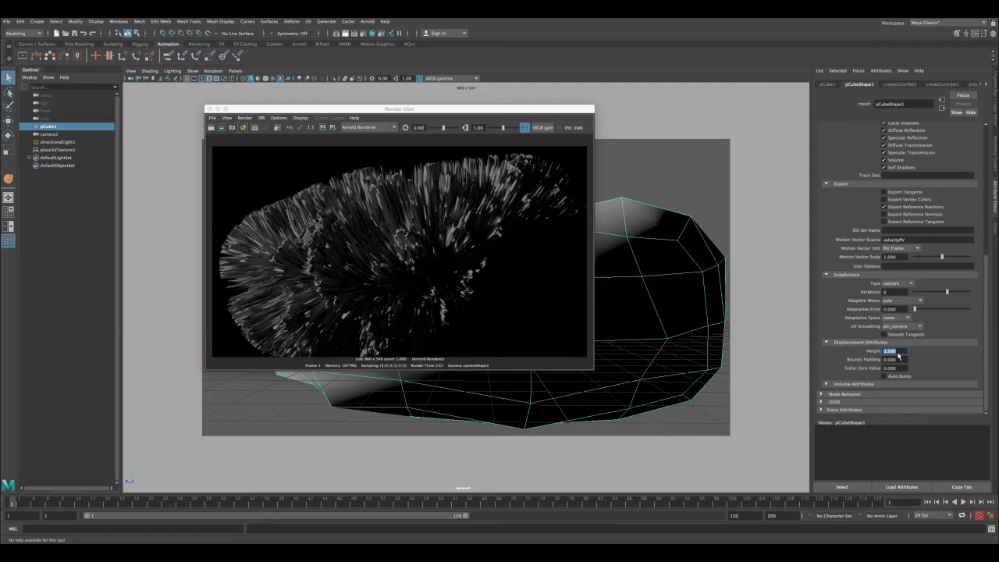
pyautogui.write('0.1')
pyautogui.press('Return')
pyautogui.click(211, 127)
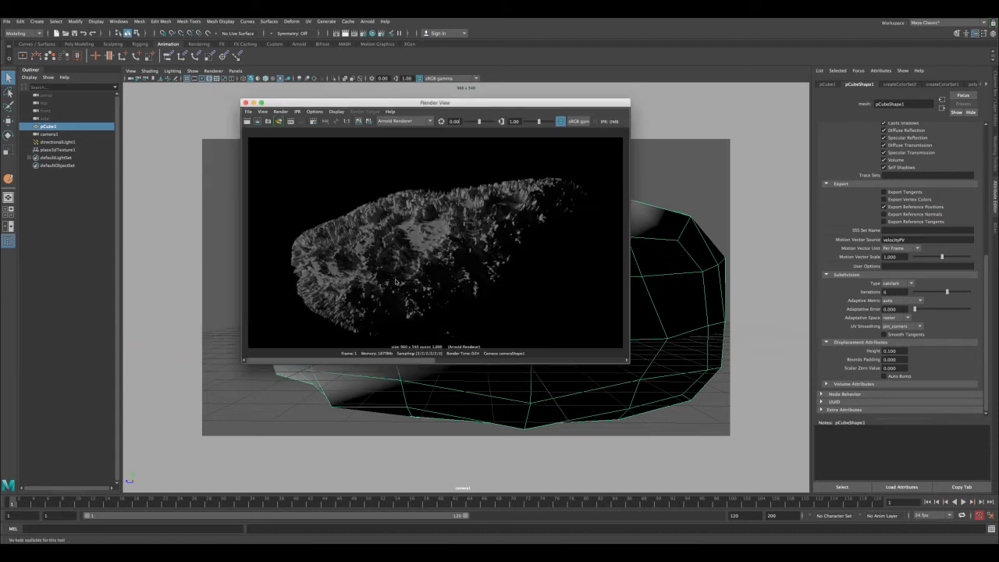
pyautogui.moveTo(409, 357)
pyautogui.mouseDown()
pyautogui.moveTo(556, 360)
pyautogui.moveTo(378, 360)
pyautogui.moveTo(582, 358)
pyautogui.moveTo(389, 359)
pyautogui.mouseUp()
pyautogui.moveTo(295, 102); pyautogui.dragTo(540, 104)
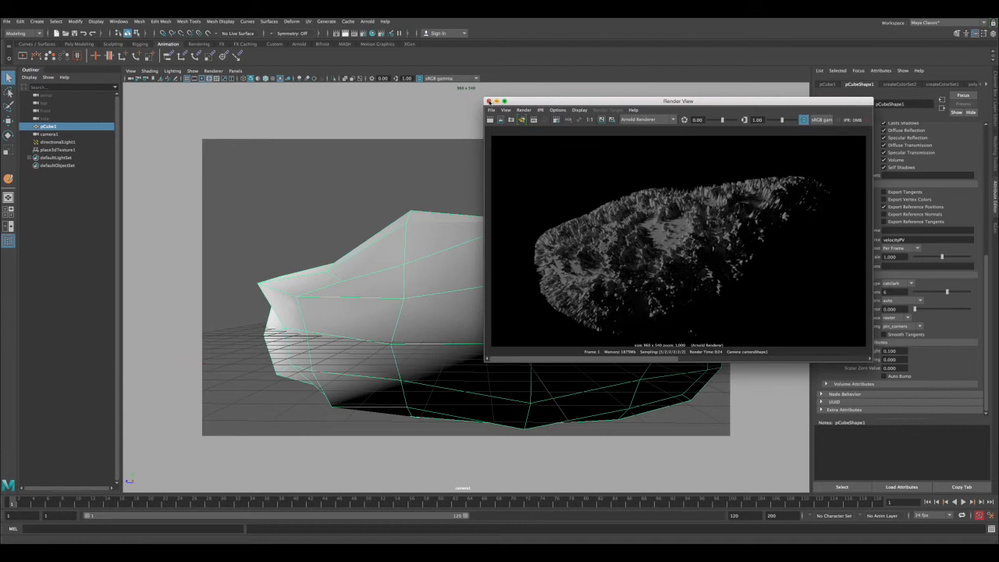
# - Close the render view, open Hypershade and set the cloud1 texture's Center Thresh to 0.09
pyautogui.click(488, 101)
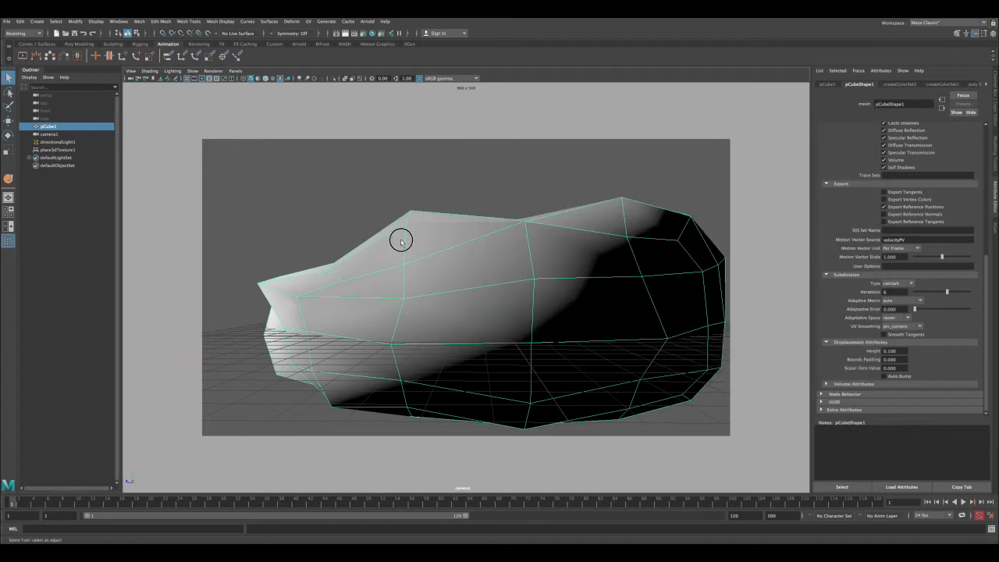
pyautogui.click(118, 21)
pyautogui.moveTo(141, 71)
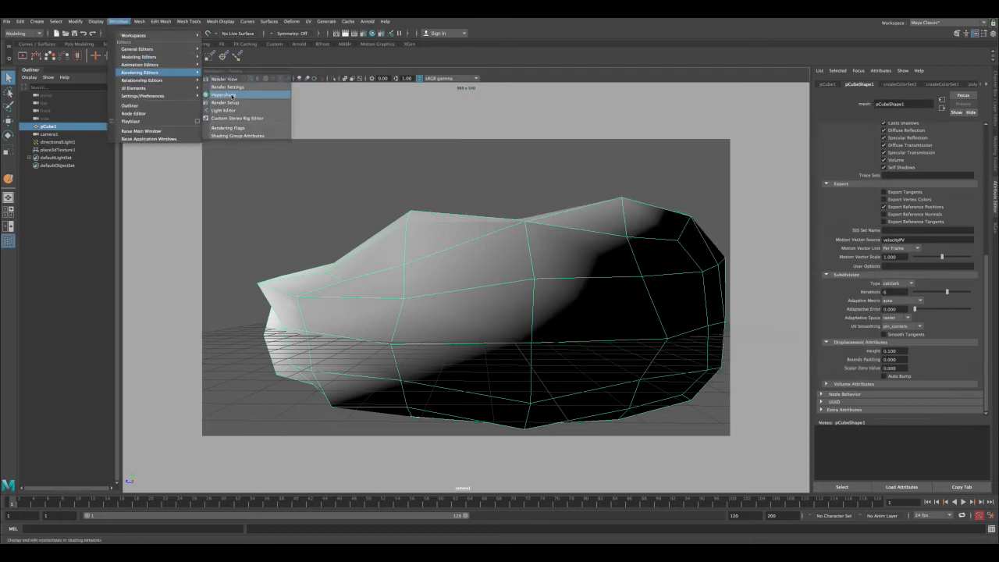
pyautogui.click(225, 95)
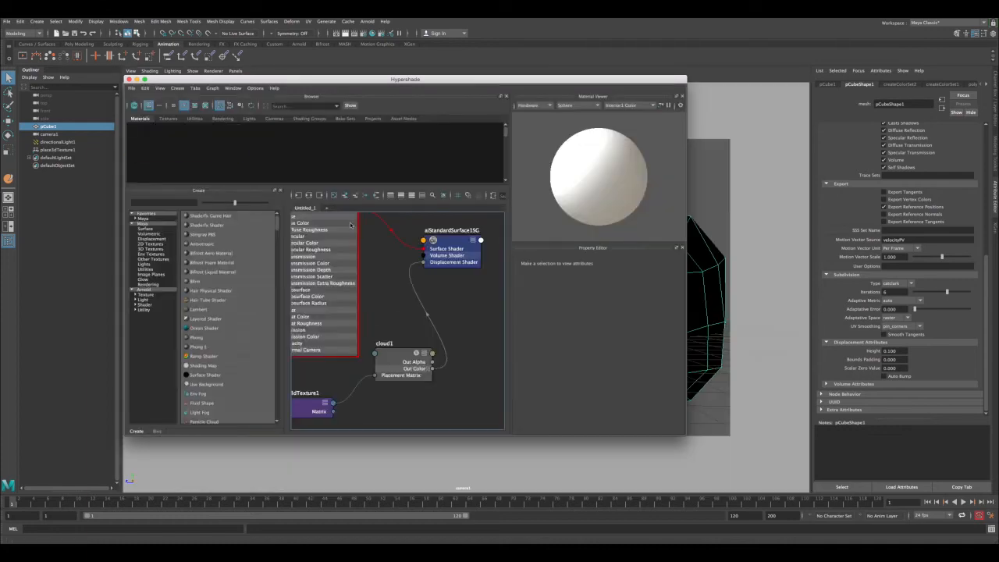
pyautogui.click(392, 356)
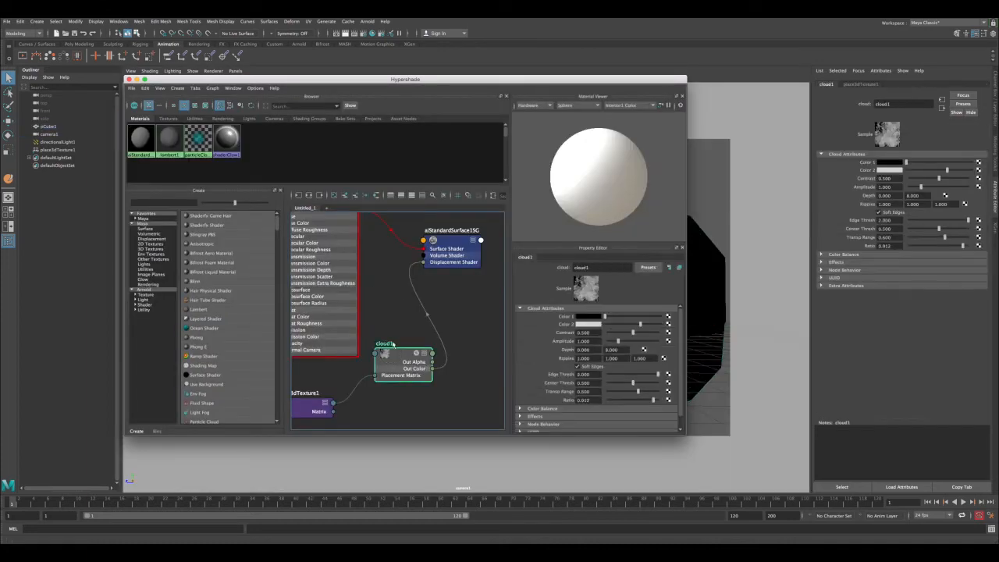
pyautogui.click(680, 336)
pyautogui.moveTo(681, 337); pyautogui.dragTo(680, 345)
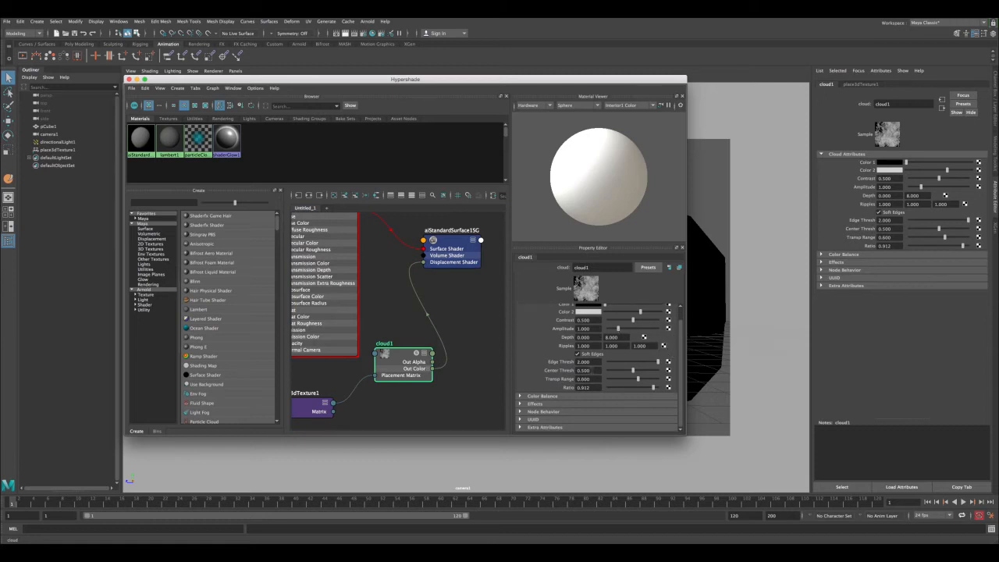
pyautogui.click(584, 370)
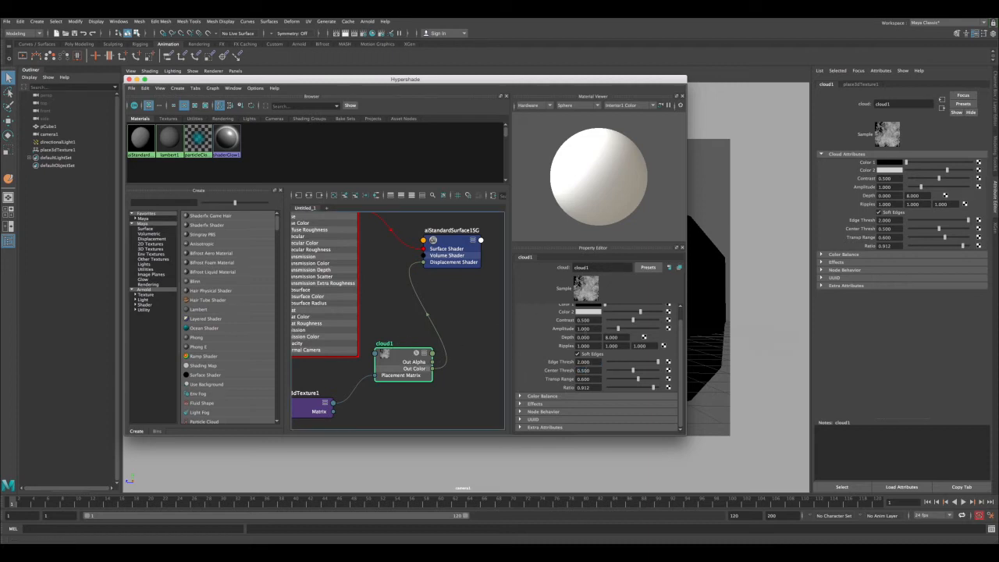
pyautogui.moveTo(592, 370); pyautogui.dragTo(571, 371)
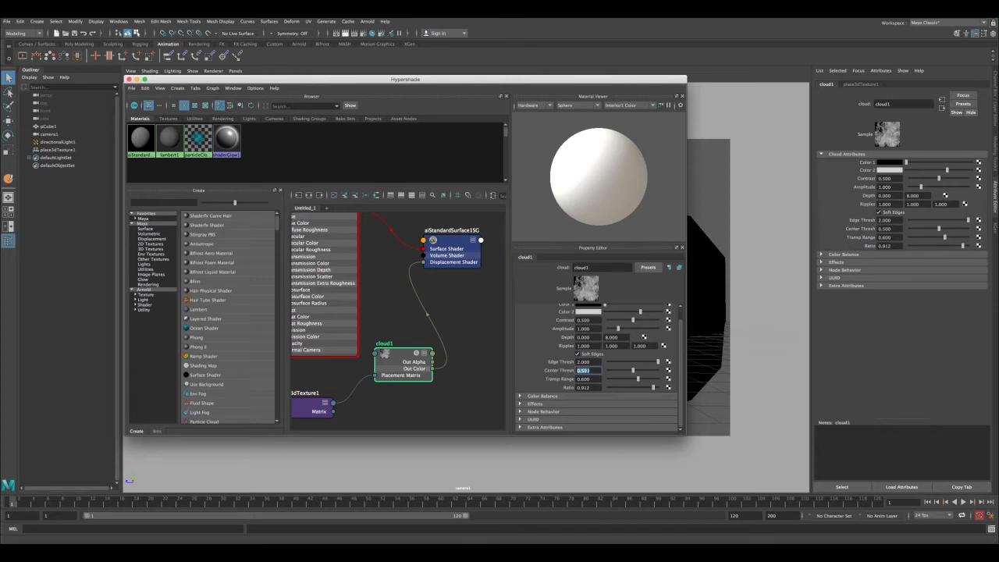
pyautogui.write('0')
pyautogui.press('Return')
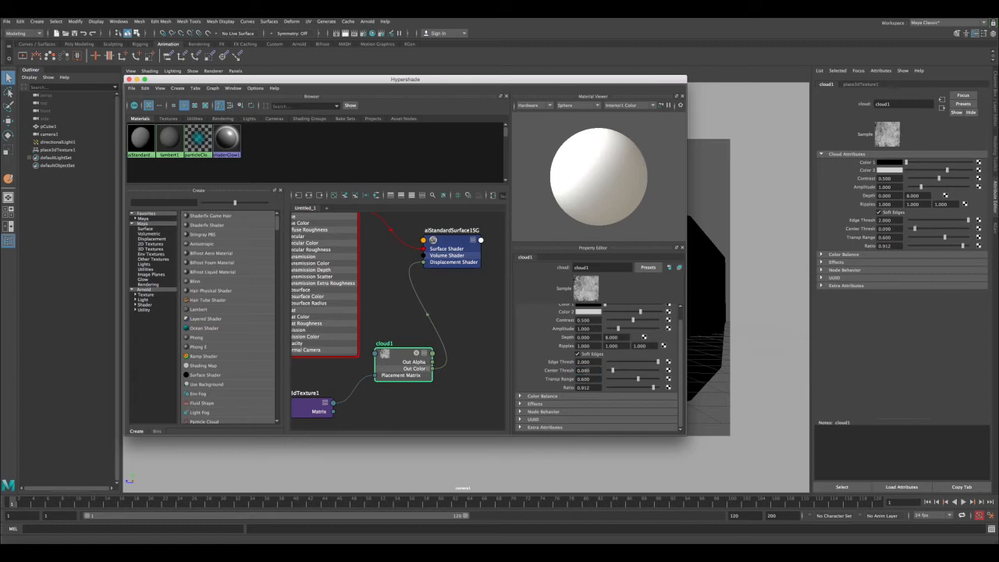
# - Set the cloud1 texture's Transp Range to 0.9 and its Ratio to 0.6
pyautogui.click(590, 378)
pyautogui.write('0.9')
pyautogui.press('Return')
pyautogui.doubleClick(584, 387)
pyautogui.write('0.6')
pyautogui.press('Return')
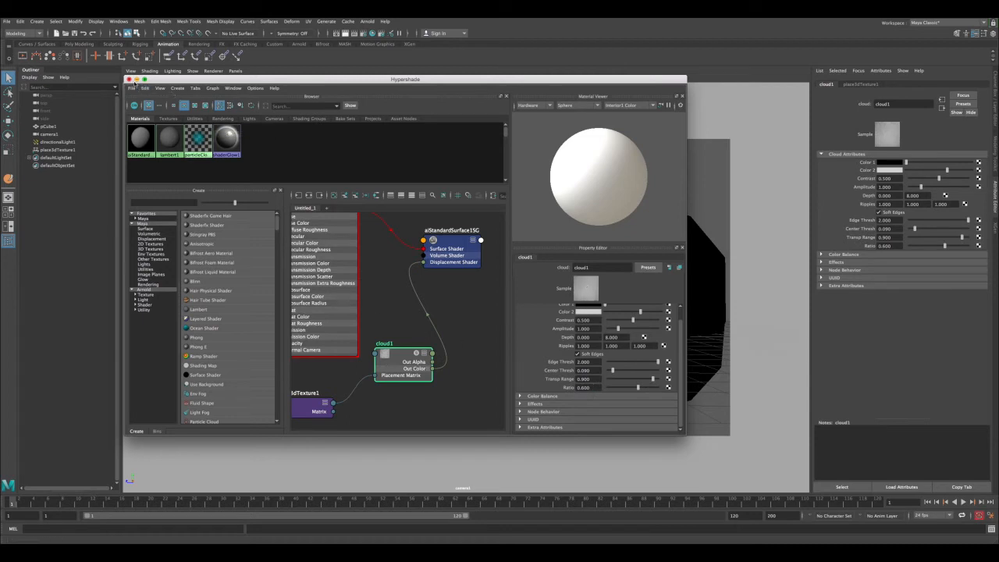
# - Close Hypershade, keep the previous render image in the Render View and render the asteroid again
pyautogui.click(129, 79)
pyautogui.click(337, 34)
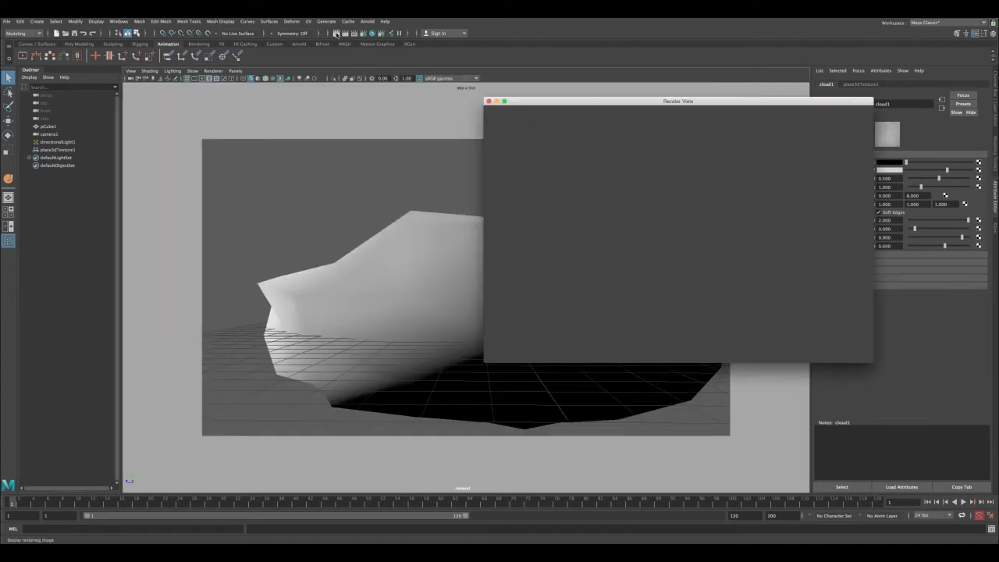
pyautogui.moveTo(533, 104); pyautogui.dragTo(230, 105)
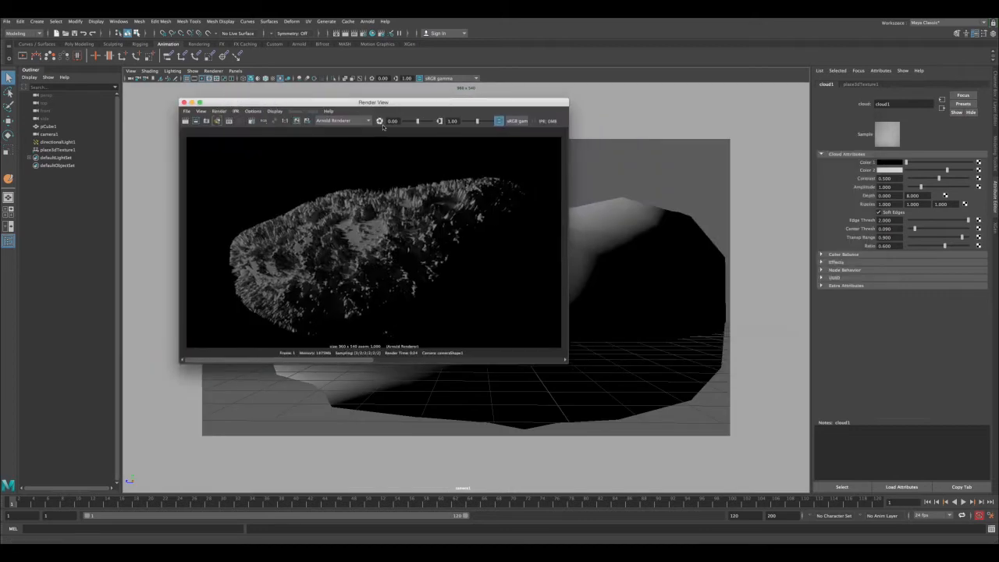
pyautogui.click(296, 122)
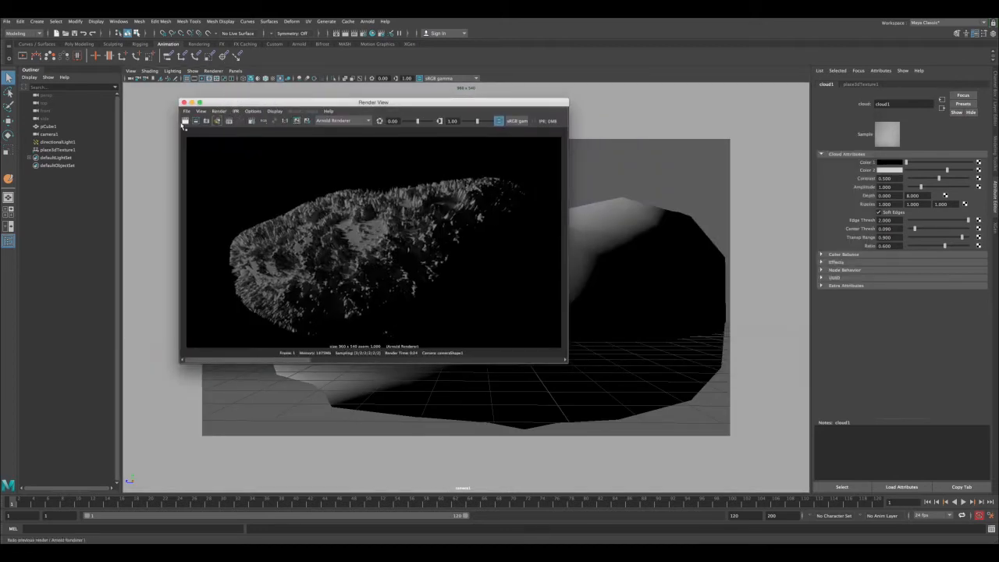
pyautogui.click(185, 122)
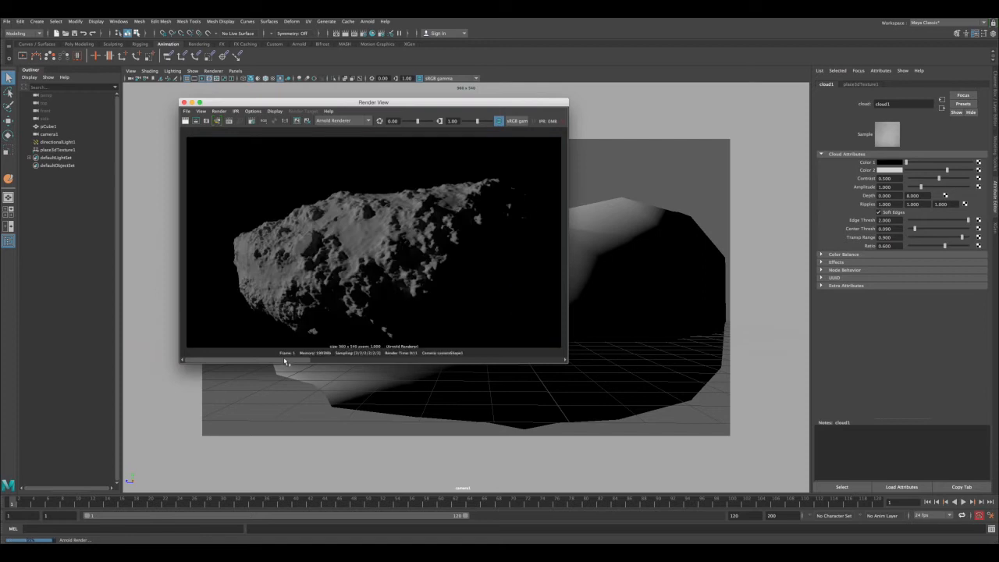
# - Compare the new asteroid render with the previously kept one, then close the Render View
pyautogui.moveTo(317, 361); pyautogui.dragTo(254, 361)
pyautogui.click(320, 360)
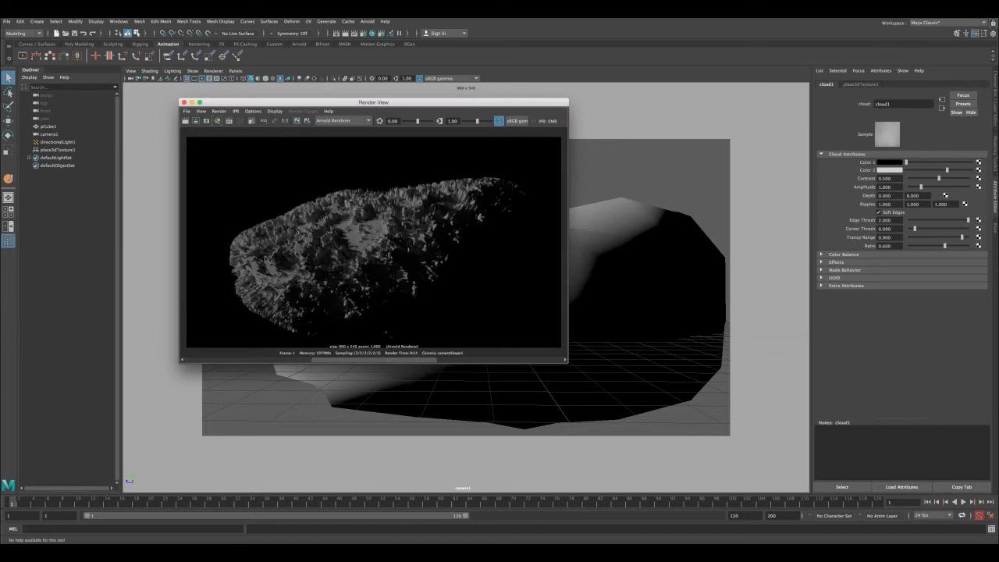
pyautogui.moveTo(317, 360)
pyautogui.mouseDown()
pyautogui.moveTo(238, 361)
pyautogui.moveTo(320, 360)
pyautogui.mouseUp()
pyautogui.click(249, 357)
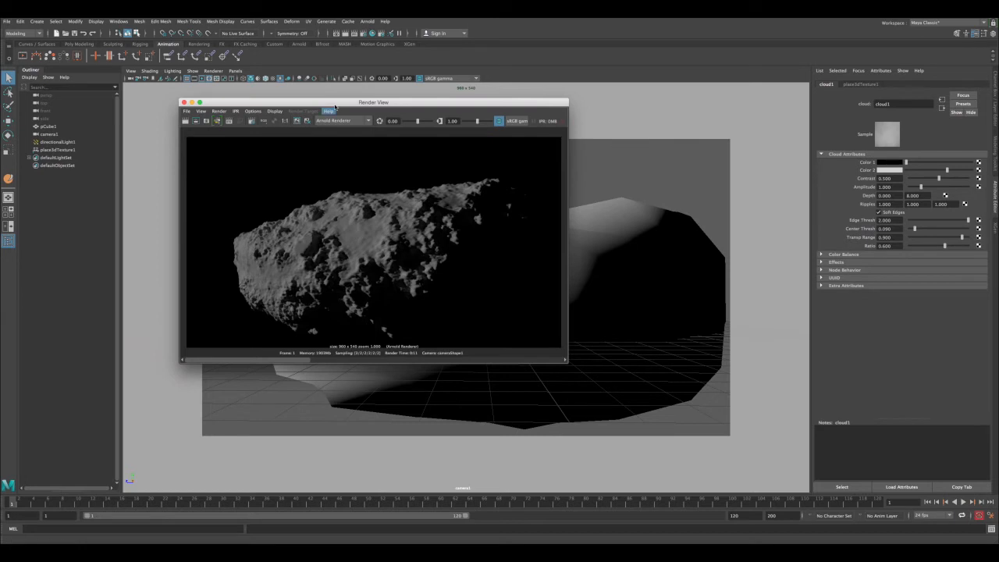
pyautogui.moveTo(330, 102); pyautogui.dragTo(370, 92)
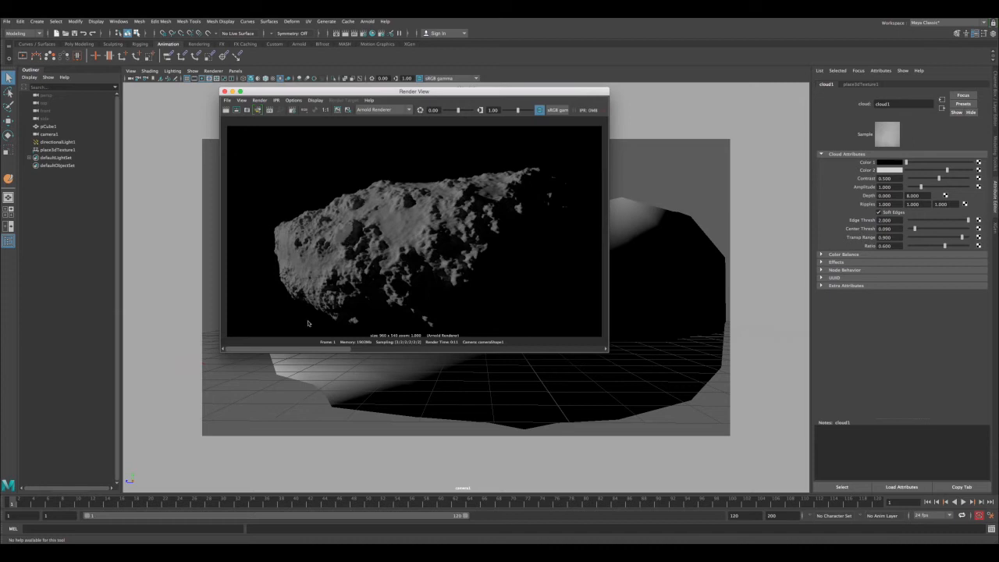
pyautogui.moveTo(309, 349)
pyautogui.mouseDown()
pyautogui.moveTo(382, 350)
pyautogui.moveTo(314, 349)
pyautogui.mouseUp()
pyautogui.click(225, 92)
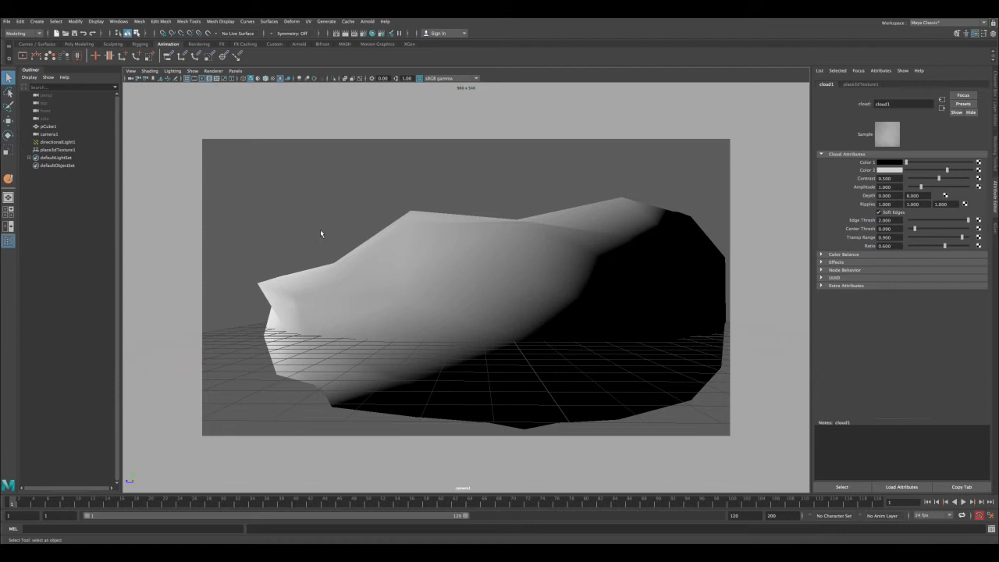
# - Select the asteroid mesh, reopen Hypershade and select the aiStandardSurface1 node in the shading graph
pyautogui.click(466, 262)
pyautogui.click(118, 21)
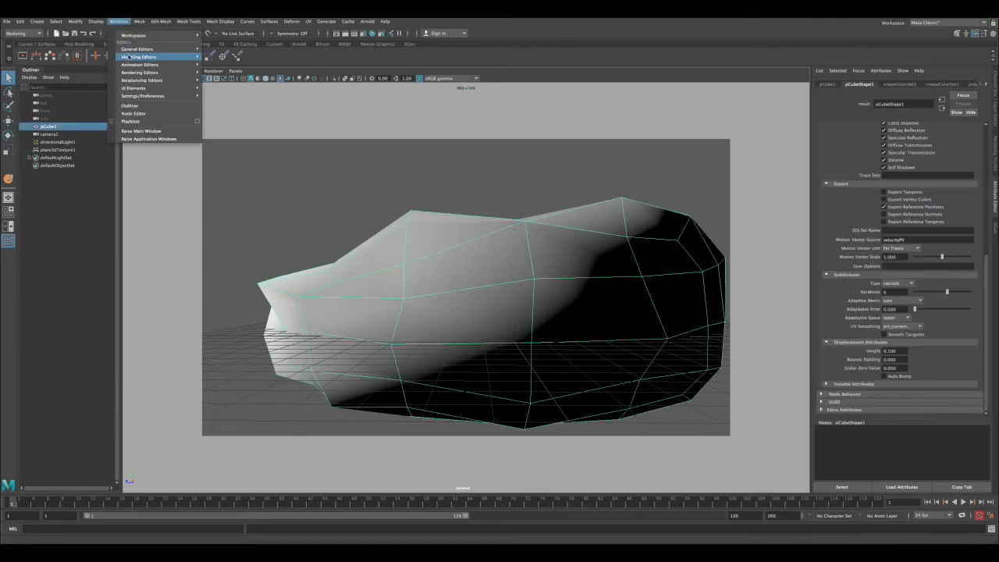
pyautogui.moveTo(163, 79)
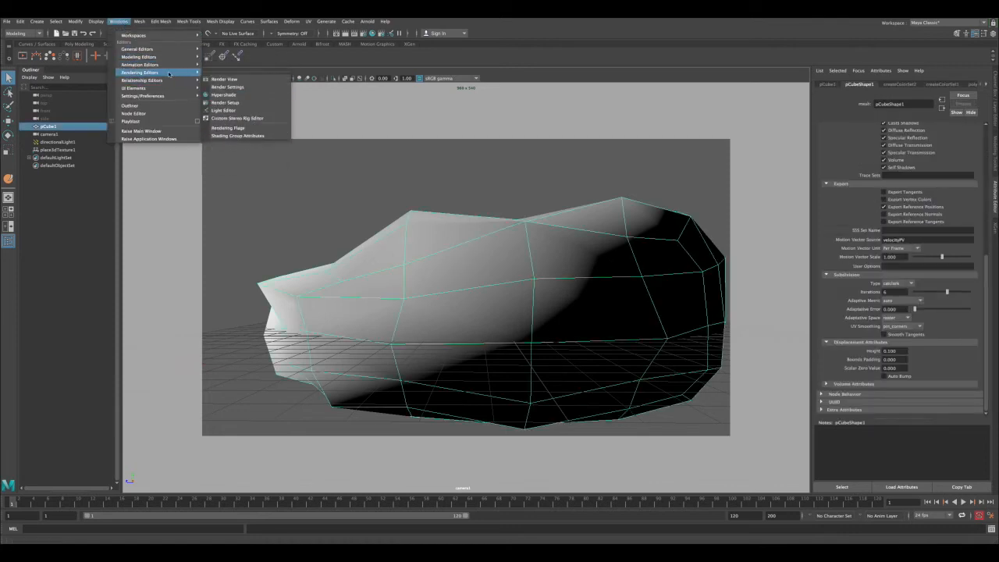
pyautogui.click(225, 95)
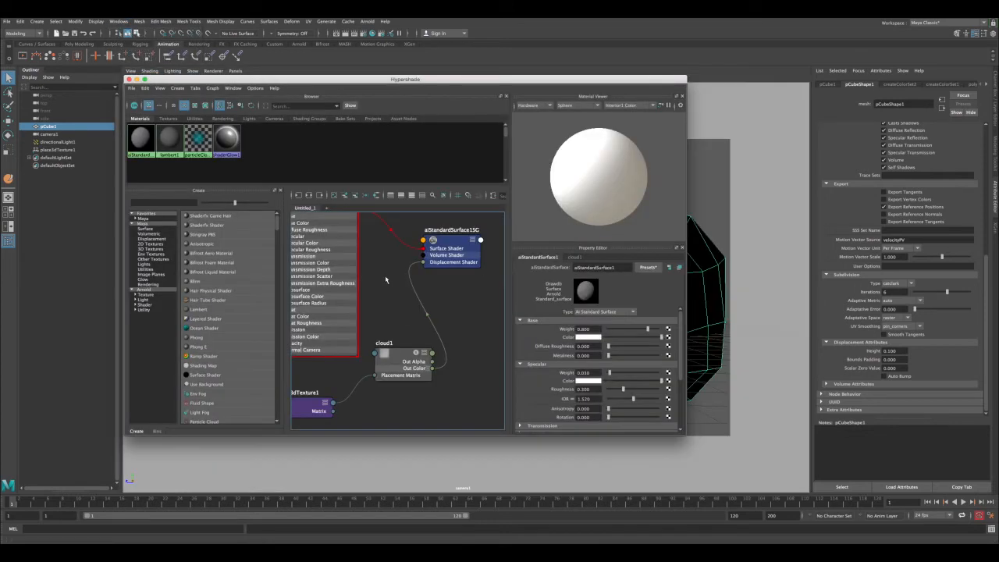
pyautogui.keyDown('alt'); pyautogui.moveTo(385, 275); pyautogui.dragTo(348, 270, button='right'); pyautogui.keyUp('alt')
pyautogui.keyDown('alt'); pyautogui.moveTo(390, 270); pyautogui.dragTo(399, 305, button='middle'); pyautogui.keyUp('alt')
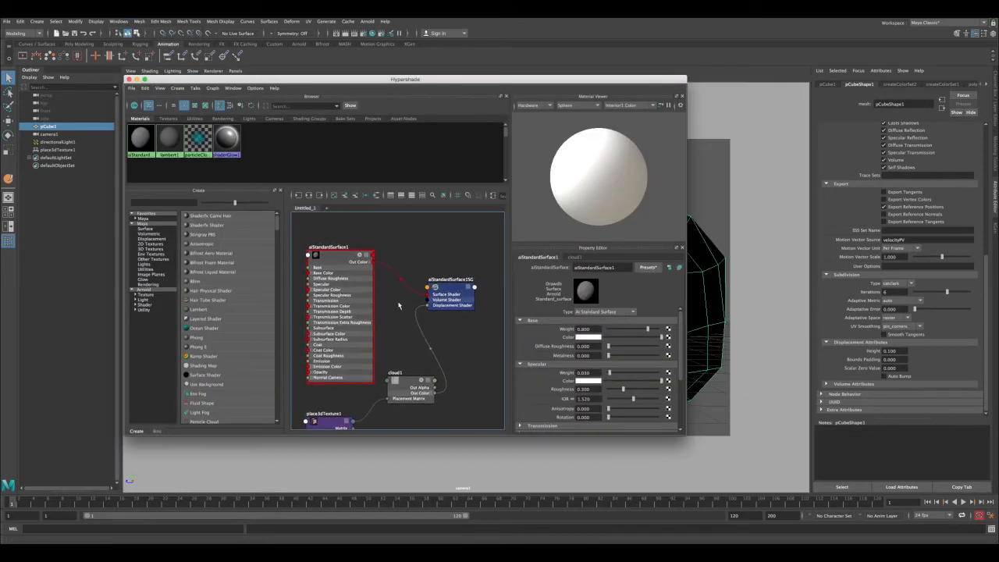
pyautogui.click(338, 266)
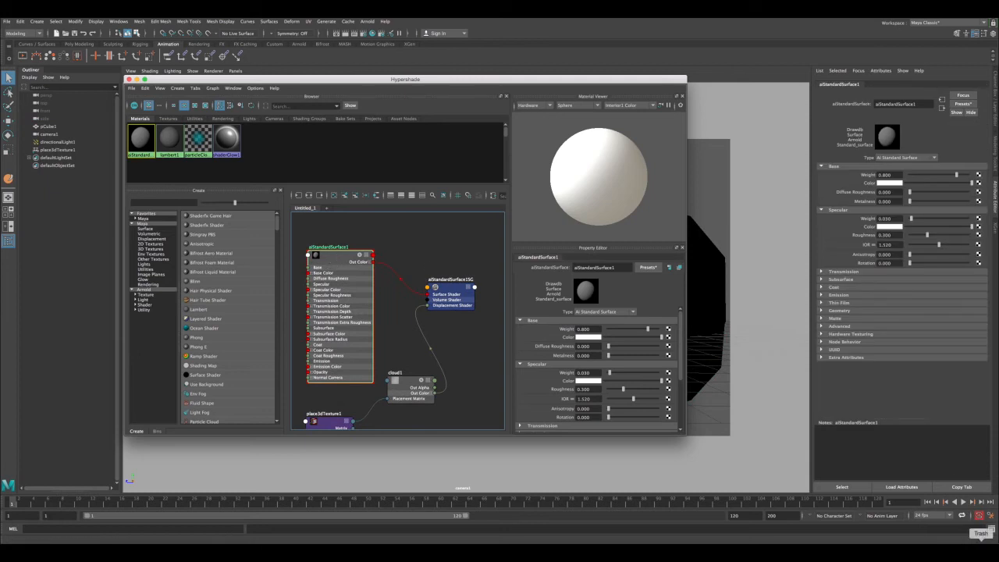
# - Examine the rock texture images Rock_1024_albedo.jpg and Rock_1024_normal.jpg, minimizing each after viewing
pyautogui.click(914, 551)
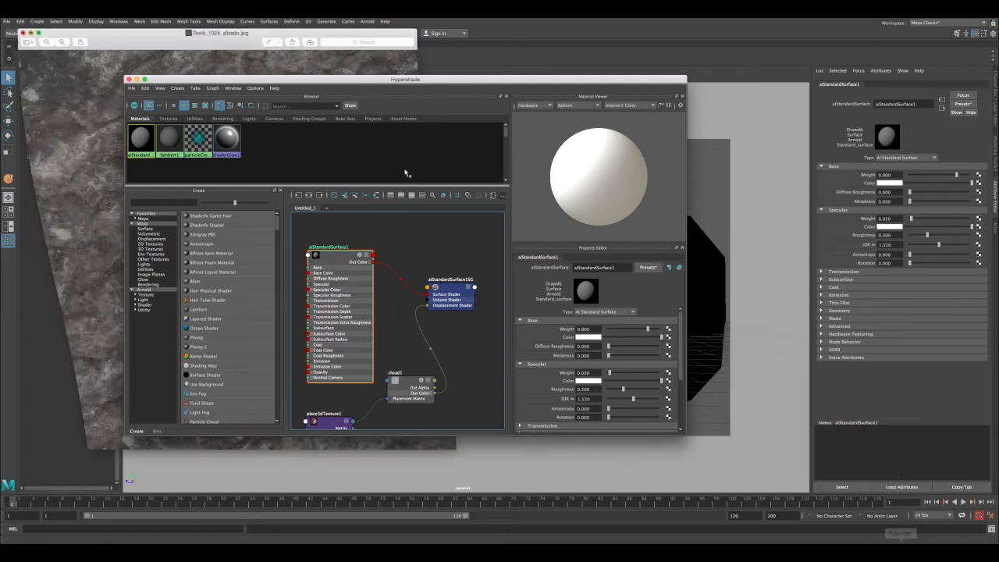
pyautogui.moveTo(214, 38); pyautogui.dragTo(407, 46)
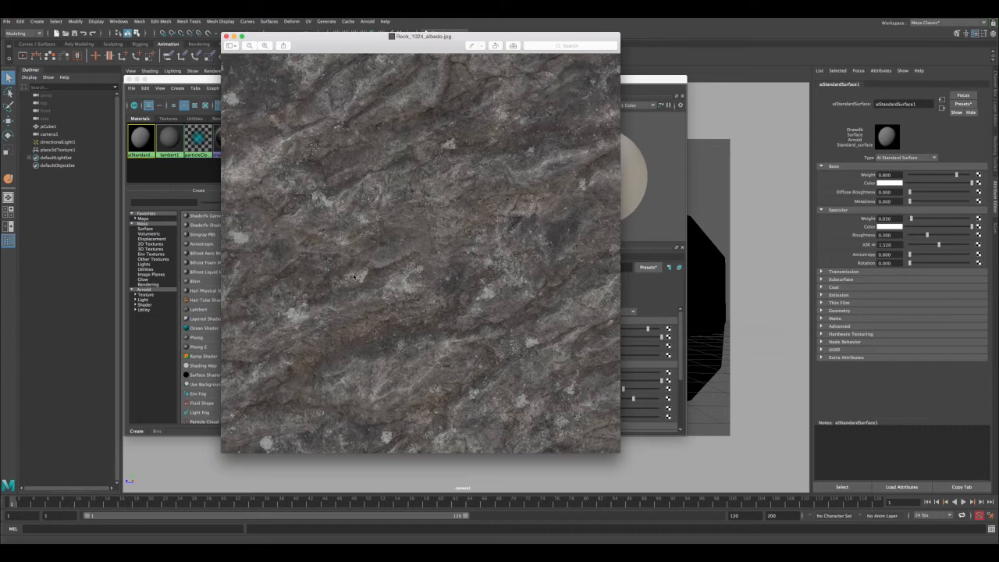
pyautogui.click(234, 38)
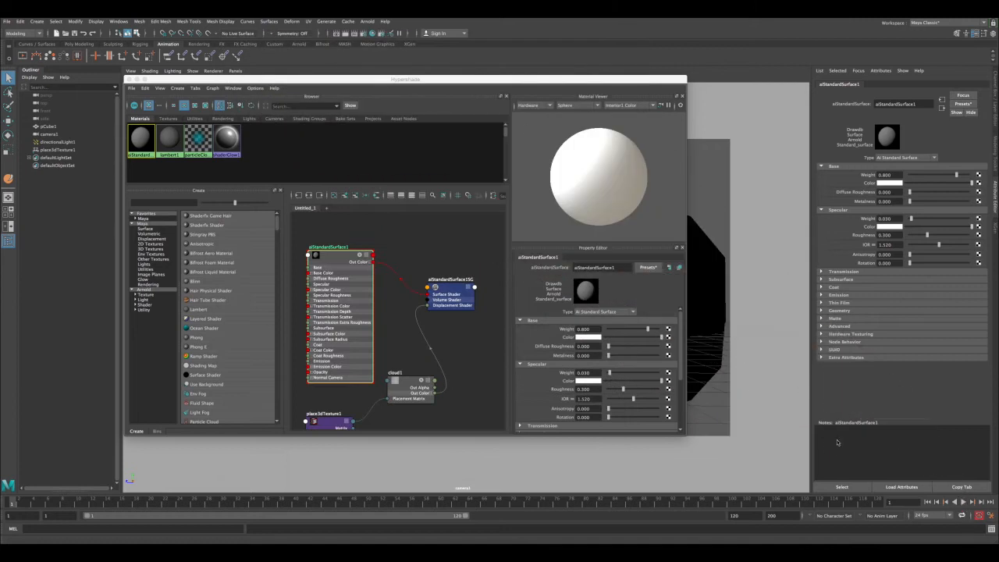
pyautogui.click(898, 549)
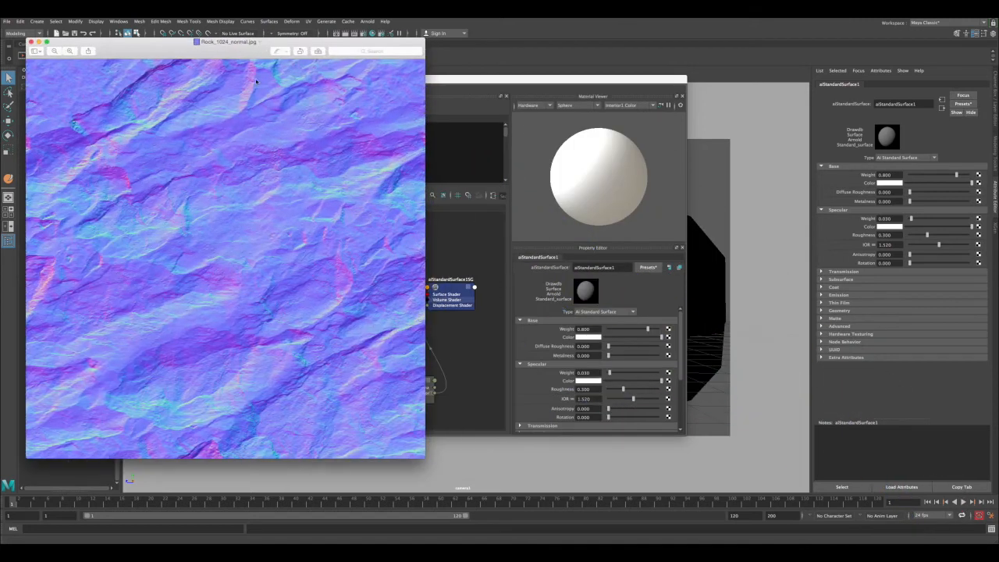
pyautogui.moveTo(232, 46); pyautogui.dragTo(289, 54)
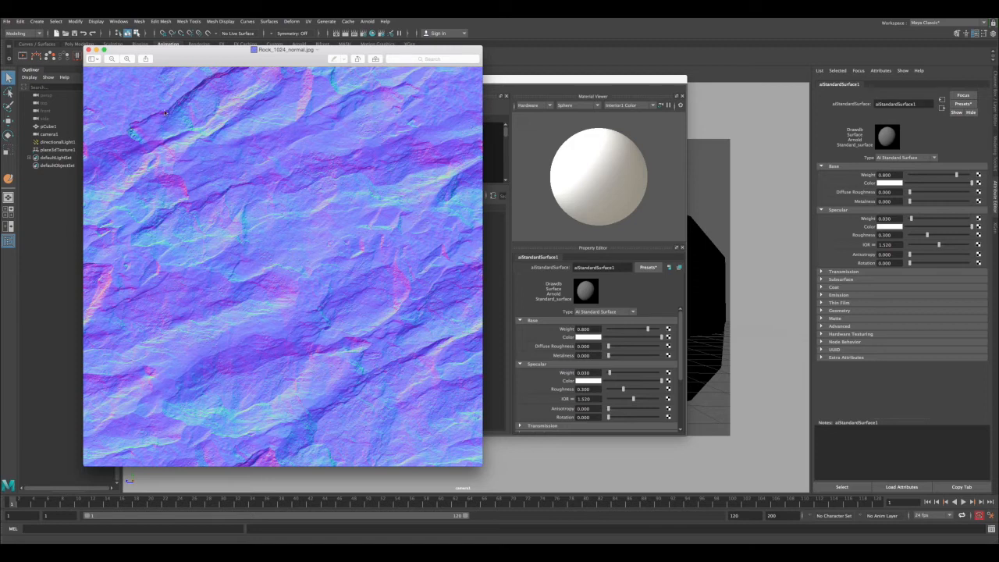
pyautogui.moveTo(199, 61); pyautogui.dragTo(223, 61)
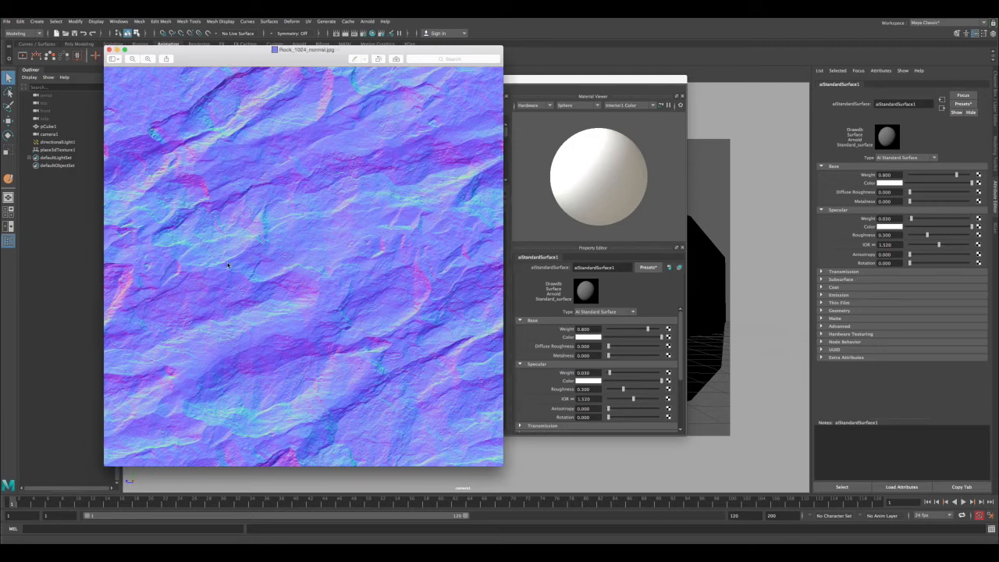
pyautogui.click(117, 51)
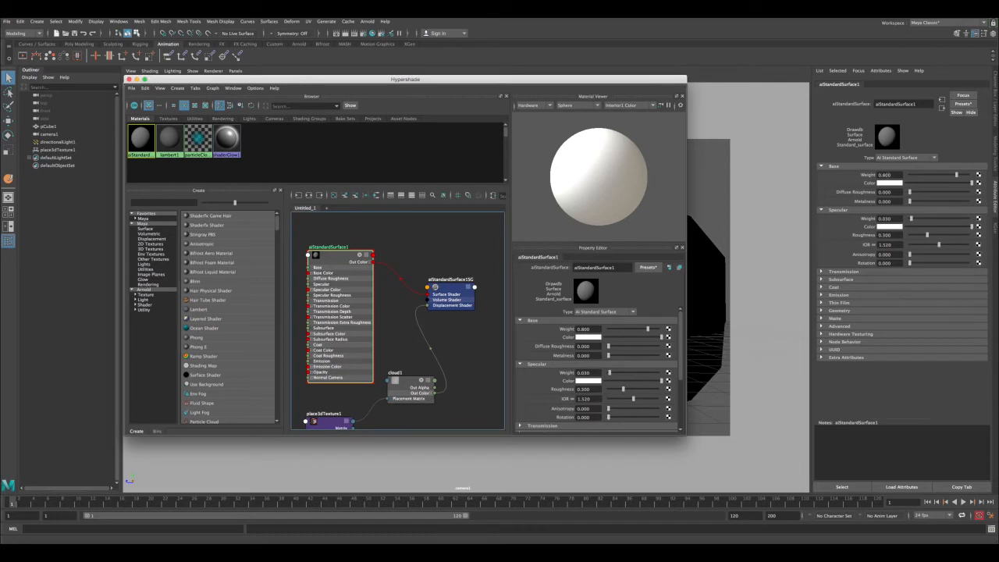
# - Map a File texture with Rock_1024_albedo.jpg to the base color of aiStandardSurface1
pyautogui.click(978, 182)
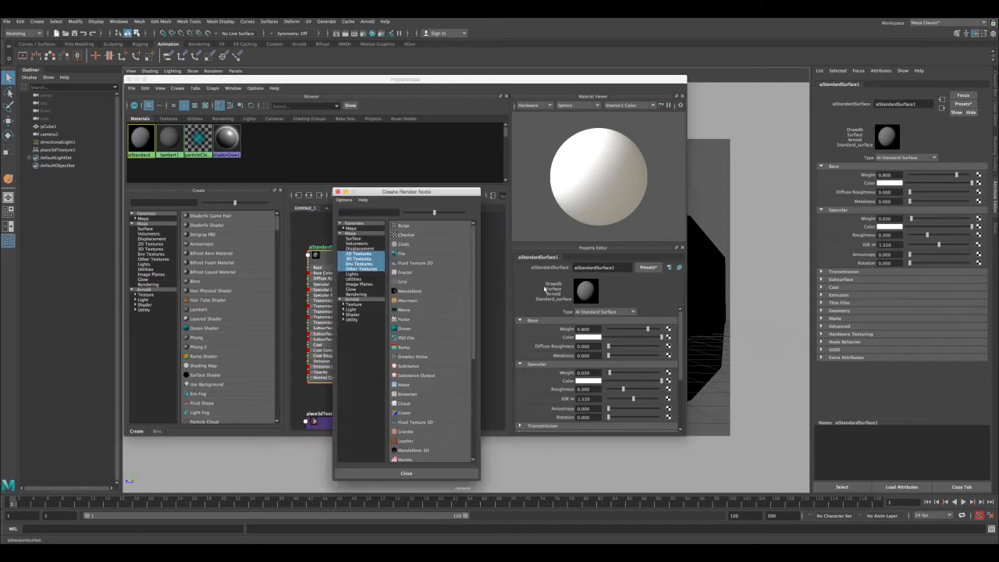
pyautogui.click(416, 253)
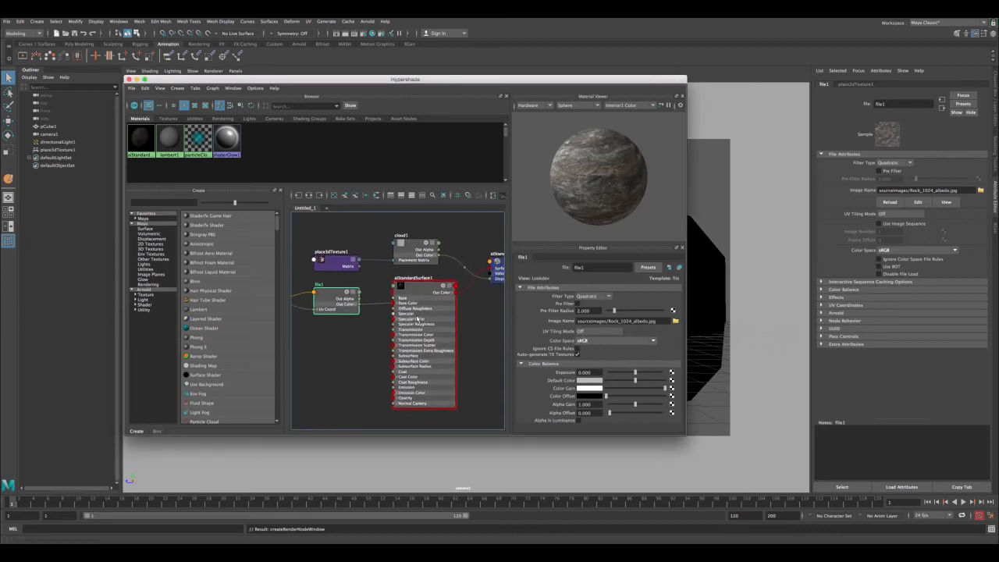
# - Set the UV repeat of the albedo texture's place2dTexture1 node to 8 by 8
pyautogui.click(341, 266)
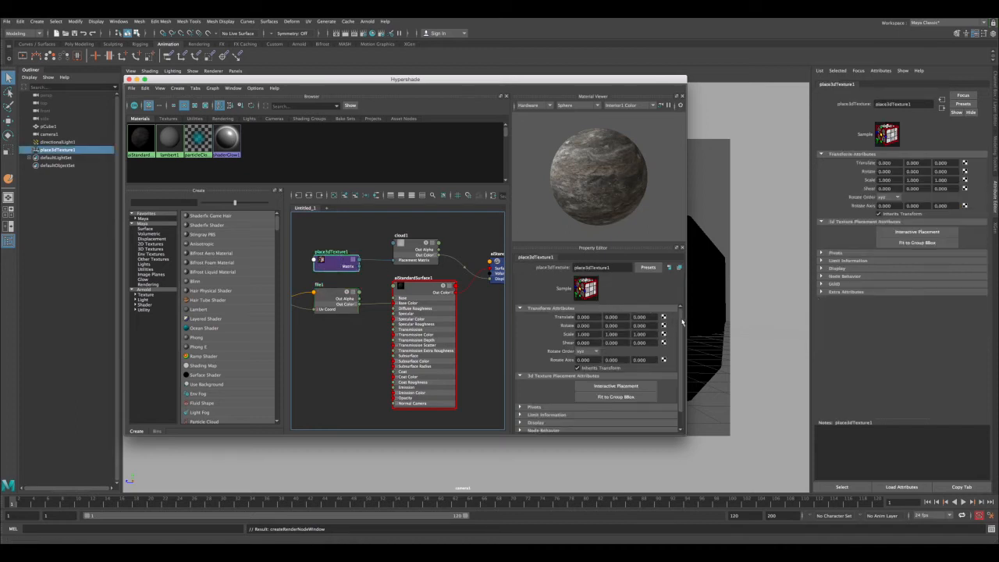
pyautogui.click(373, 274)
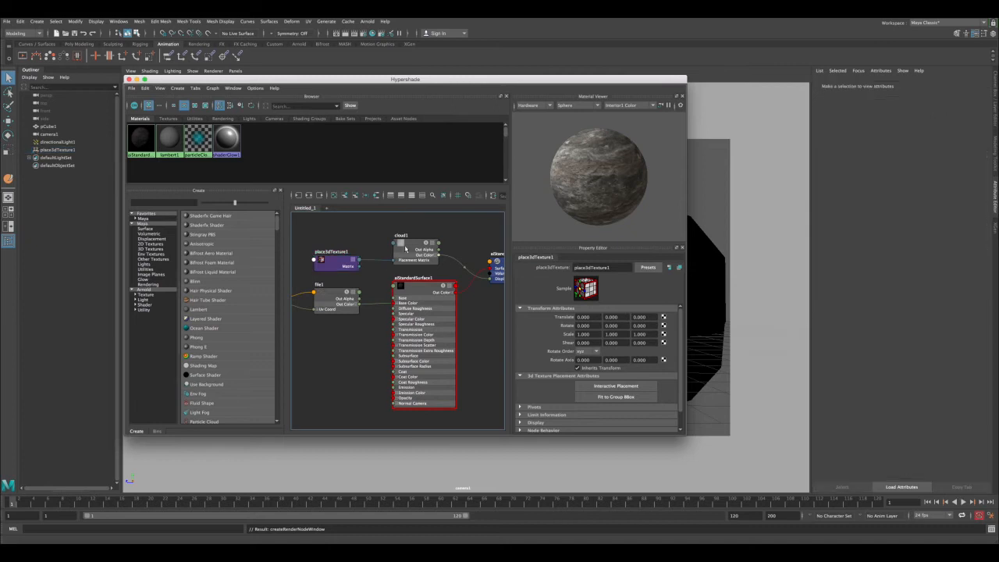
pyautogui.moveTo(387, 323)
pyautogui.keyDown('alt'); pyautogui.mouseDown(button='middle')
pyautogui.moveTo(330, 353)
pyautogui.moveTo(453, 260)
pyautogui.moveTo(386, 314)
pyautogui.mouseUp(button='middle'); pyautogui.keyUp('alt')
pyautogui.keyDown('alt'); pyautogui.moveTo(351, 279); pyautogui.dragTo(392, 283, button='middle'); pyautogui.keyUp('alt')
pyautogui.click(331, 277)
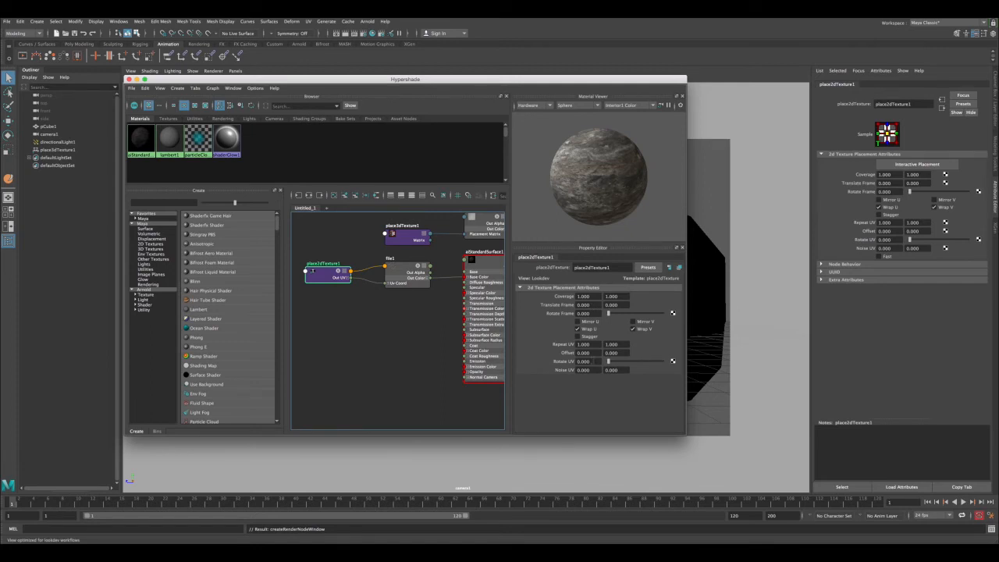
pyautogui.doubleClick(591, 344)
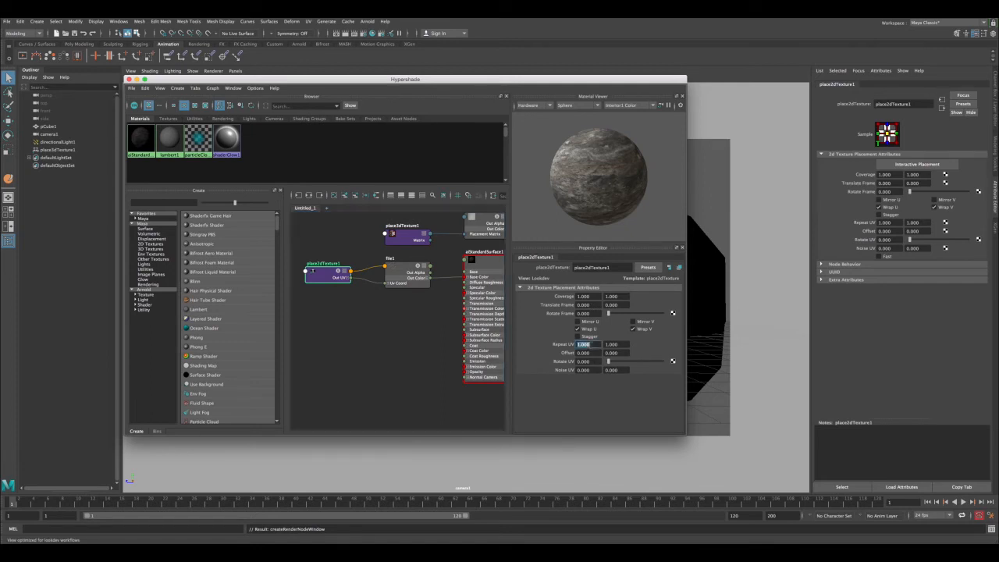
pyautogui.write('8')
pyautogui.press('Tab')
pyautogui.write('8')
pyautogui.press('Tab')
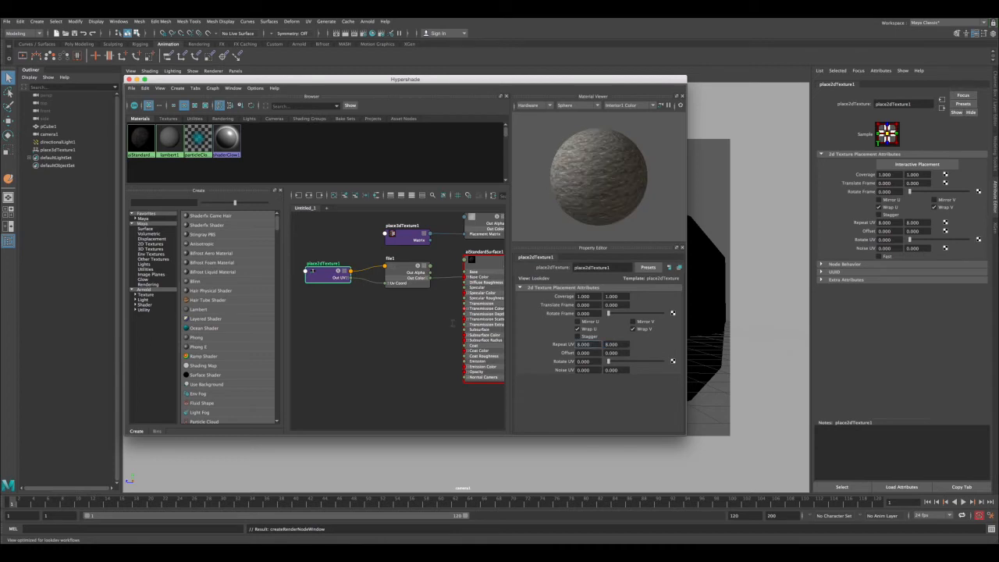
# - Map a File texture to the bump mapping of aiStandardSurface1 and use the bump2d1 node as Tangent Space Normals
pyautogui.keyDown('alt'); pyautogui.moveTo(374, 309); pyautogui.dragTo(357, 316, button='middle'); pyautogui.keyUp('alt')
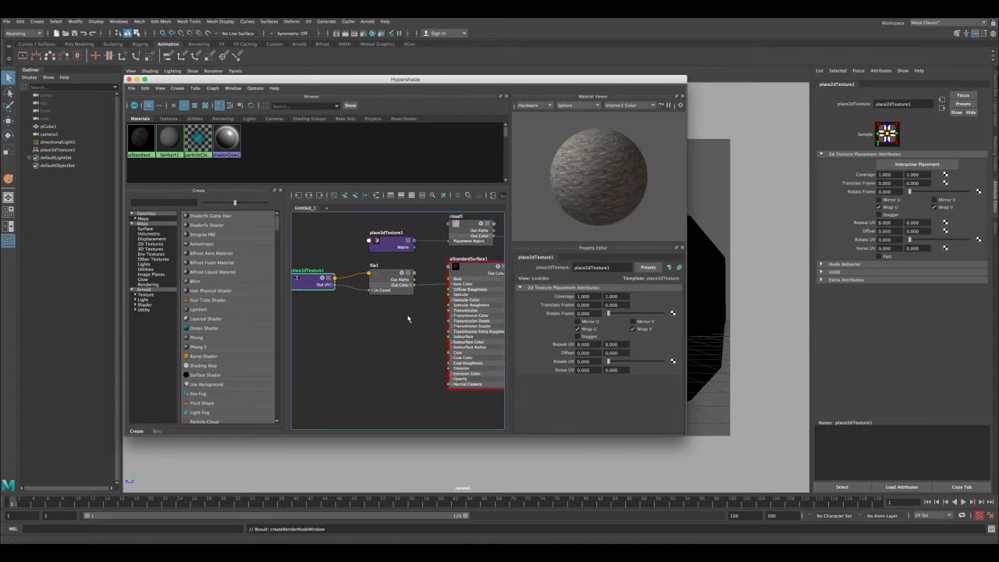
pyautogui.click(471, 280)
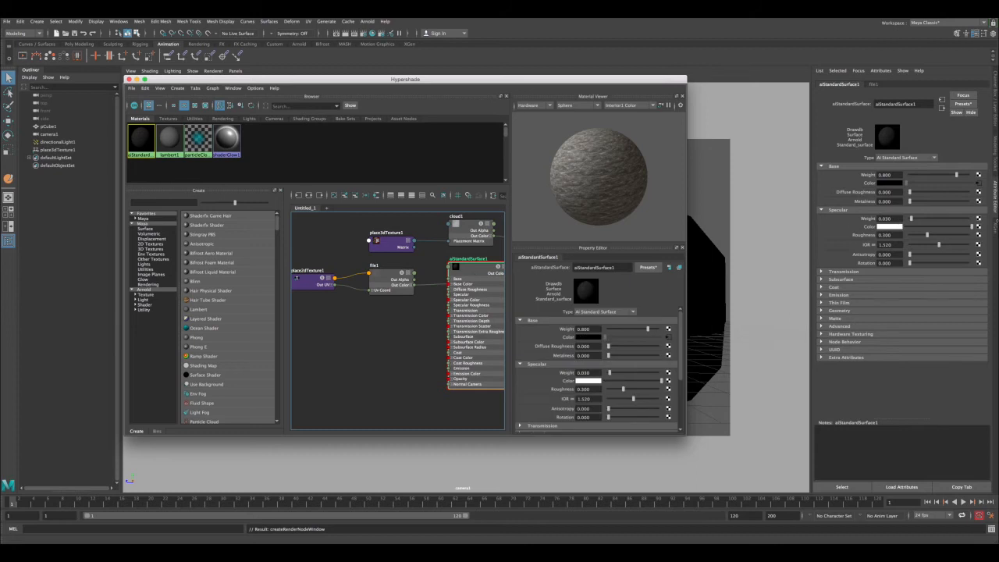
pyautogui.click(839, 310)
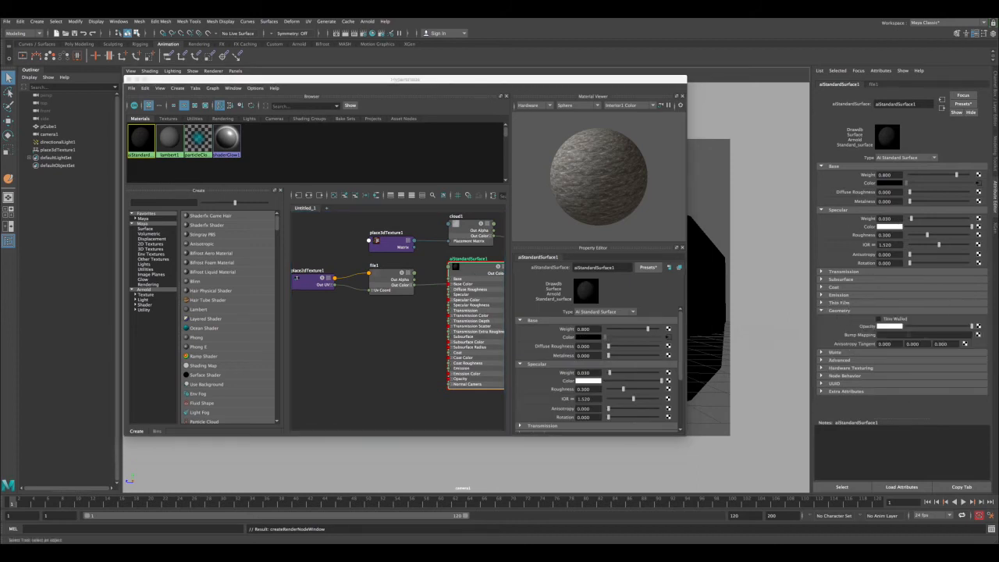
pyautogui.click(978, 336)
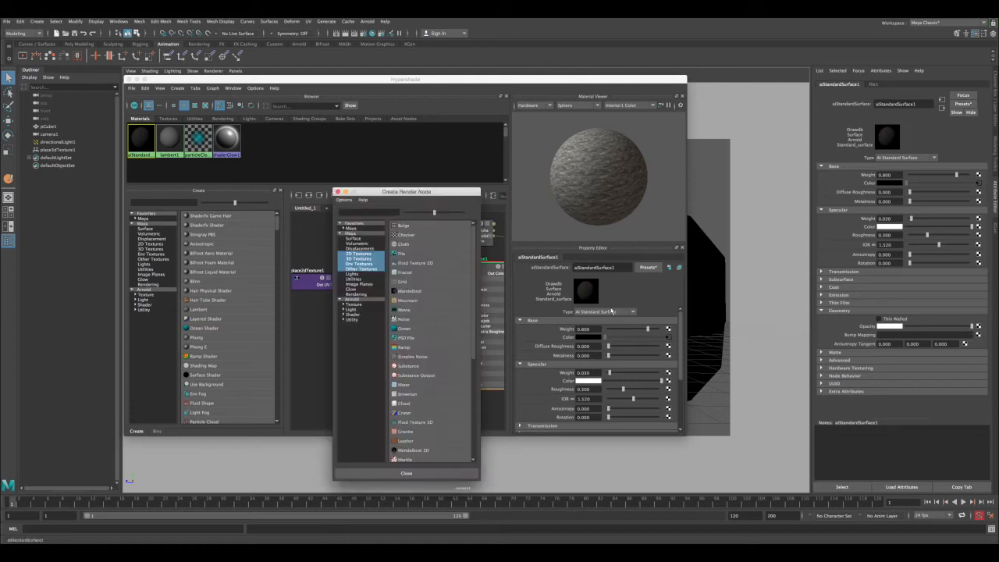
pyautogui.click(414, 254)
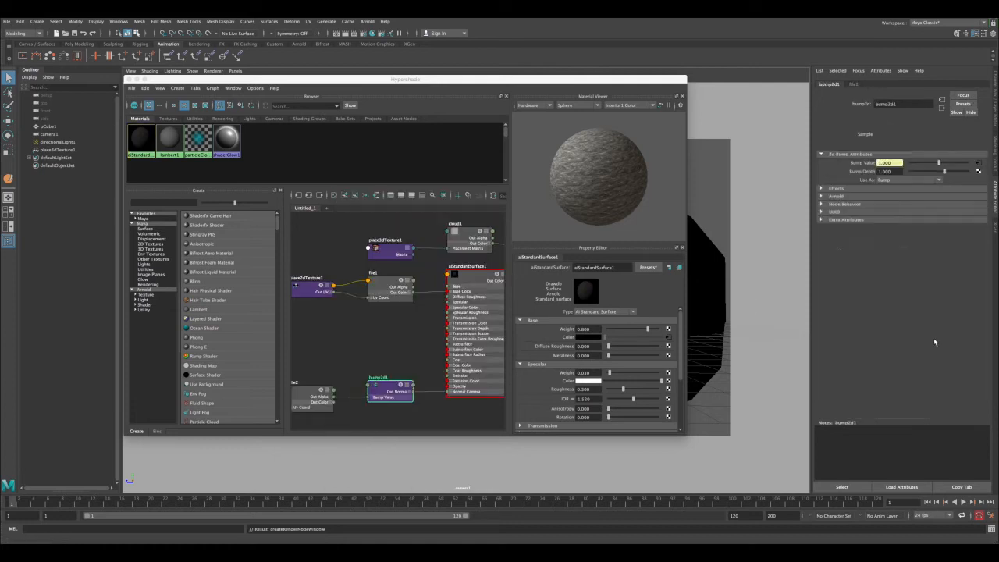
pyautogui.click(895, 180)
pyautogui.click(899, 196)
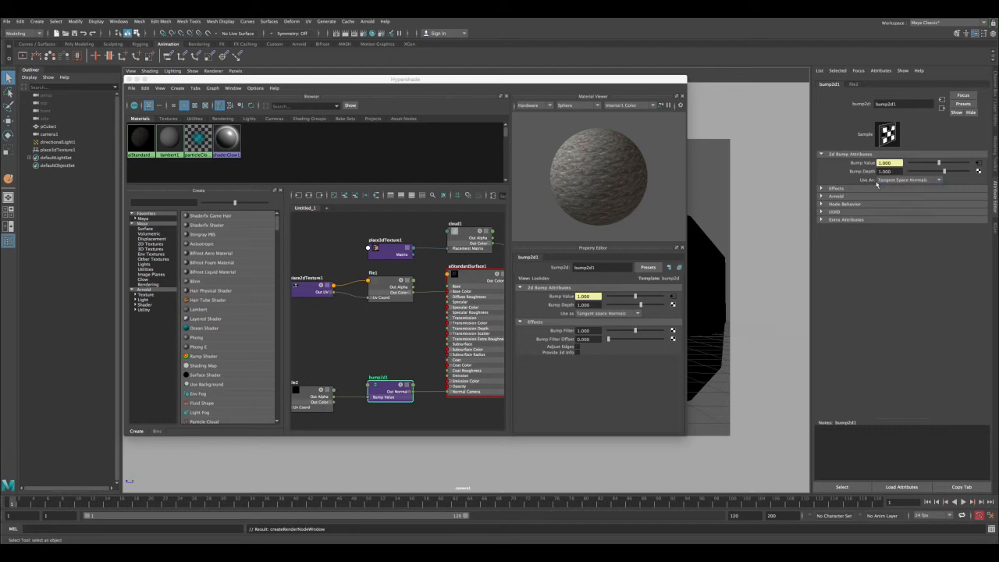
# - Load Rock_1024_normal.jpg into the bump's File texture, set its color space to Raw and return to bump2d1
pyautogui.click(978, 162)
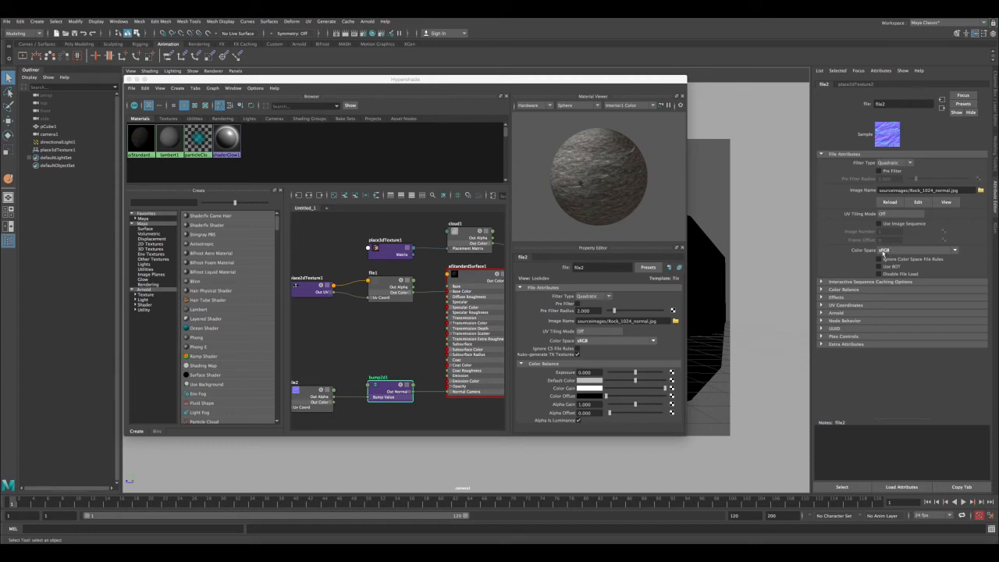
pyautogui.click(884, 252)
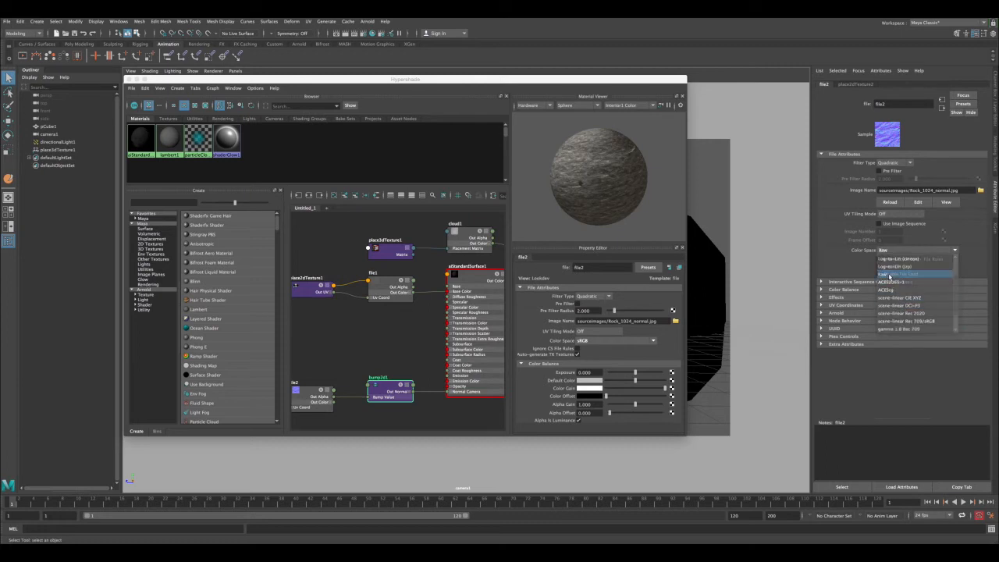
pyautogui.click(883, 274)
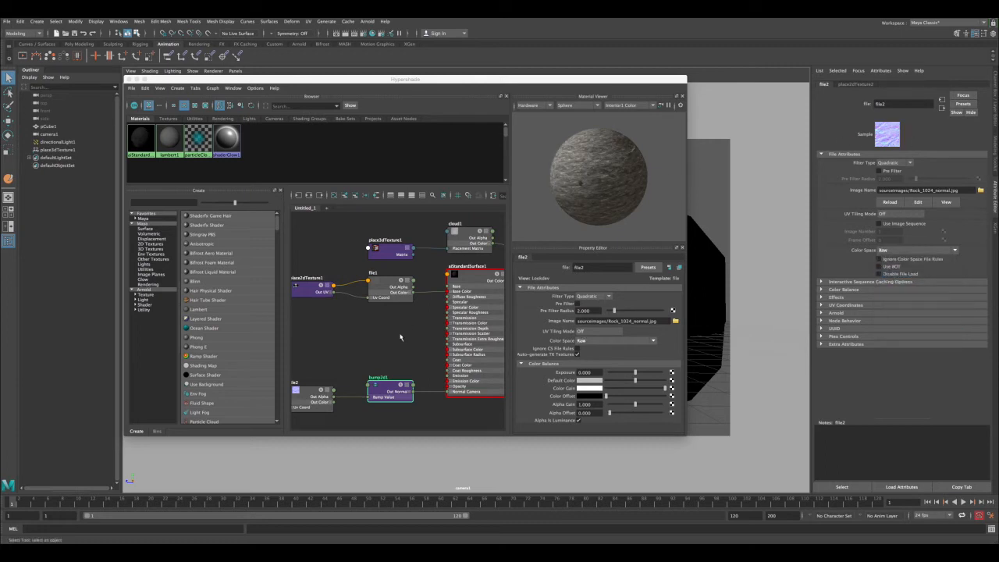
pyautogui.click(942, 108)
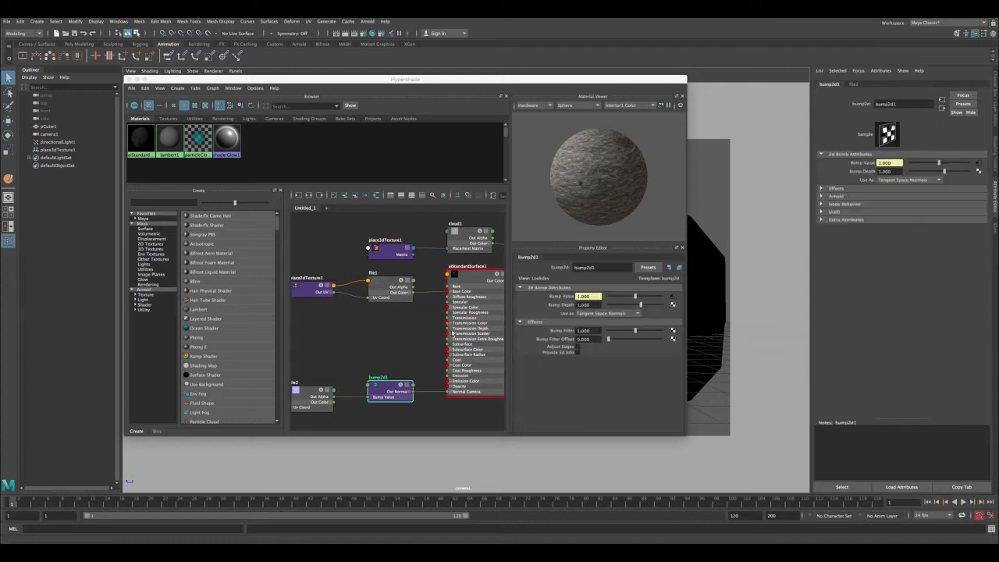
# - Render the asteroid with the rock albedo and normal maps and compare it with the previously kept render
pyautogui.keyDown('alt'); pyautogui.moveTo(395, 365); pyautogui.dragTo(358, 339, button='right'); pyautogui.keyUp('alt')
pyautogui.keyDown('alt'); pyautogui.moveTo(358, 338); pyautogui.dragTo(312, 352, button='middle'); pyautogui.keyUp('alt')
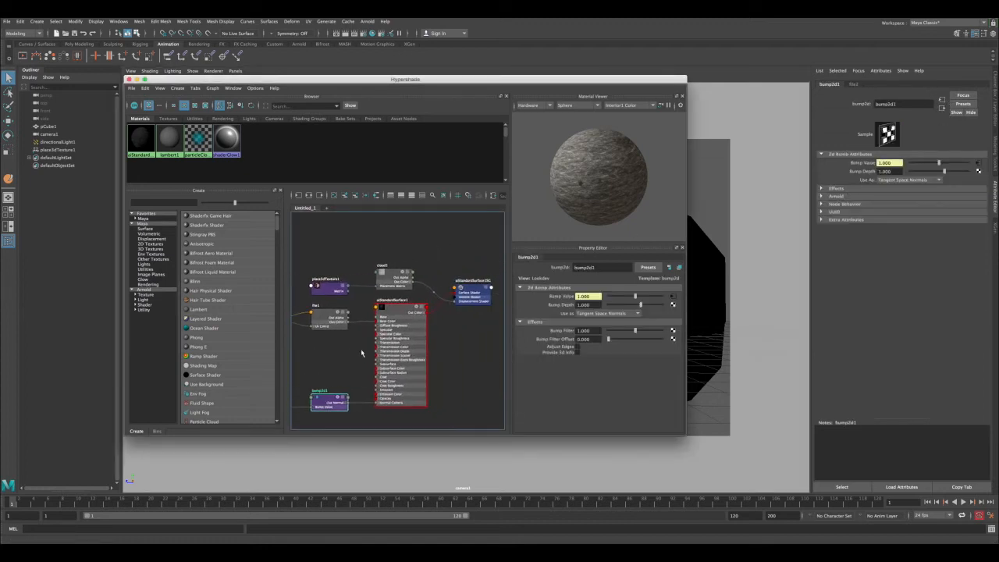
pyautogui.moveTo(589, 93); pyautogui.dragTo(607, 110)
pyautogui.click(337, 34)
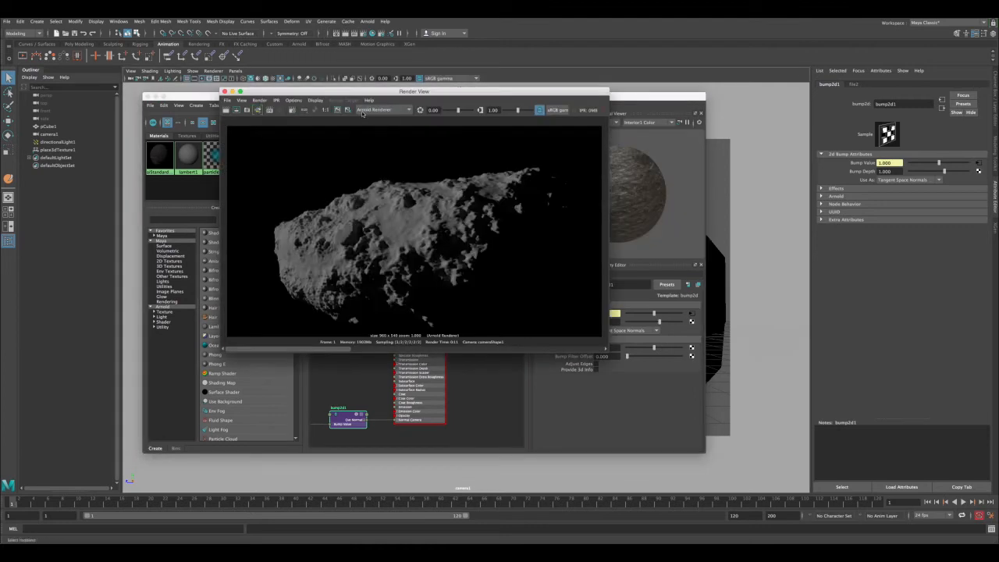
pyautogui.click(226, 112)
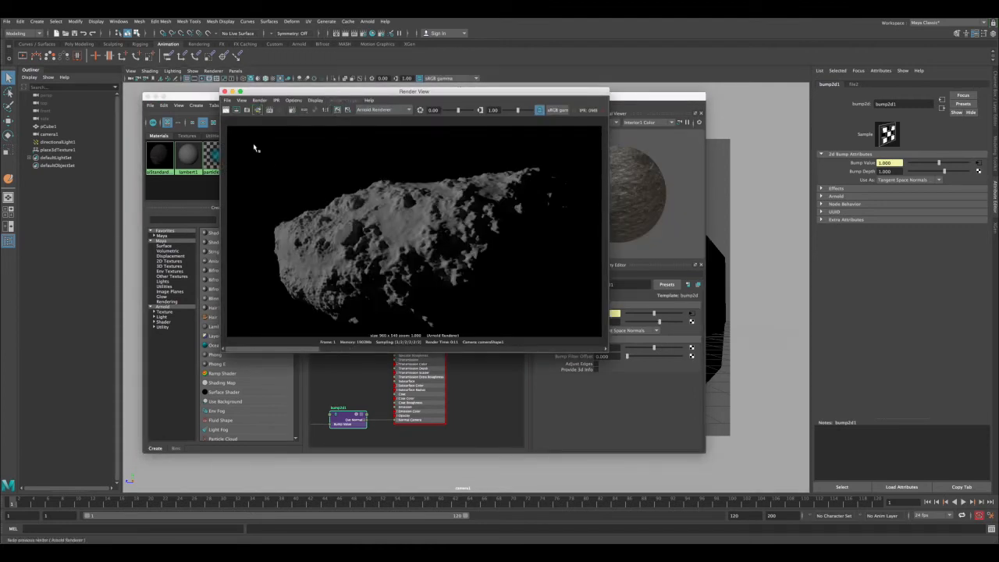
pyautogui.moveTo(376, 348)
pyautogui.mouseDown()
pyautogui.moveTo(260, 341)
pyautogui.moveTo(367, 346)
pyautogui.mouseUp()
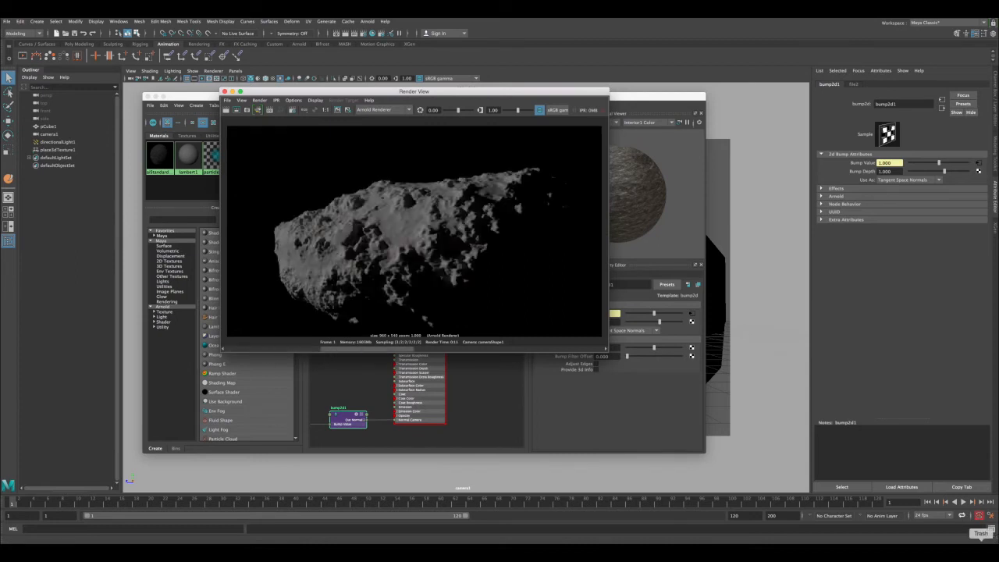
# - Compare the render with the reference image Asteroid-shapes-craters.jpg, then close the Render View
pyautogui.click(920, 551)
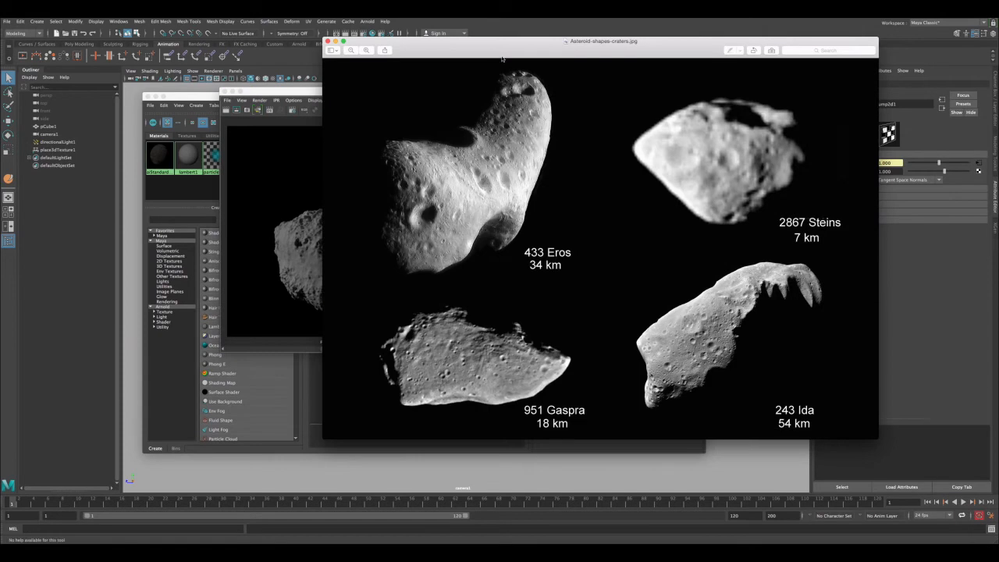
pyautogui.moveTo(493, 48); pyautogui.dragTo(717, 53)
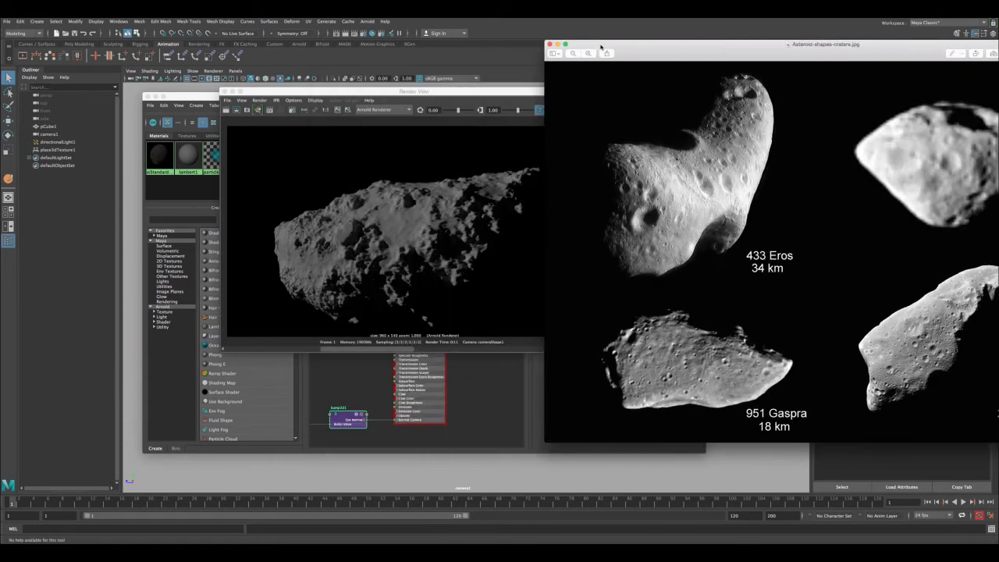
pyautogui.moveTo(600, 48); pyautogui.dragTo(431, 48)
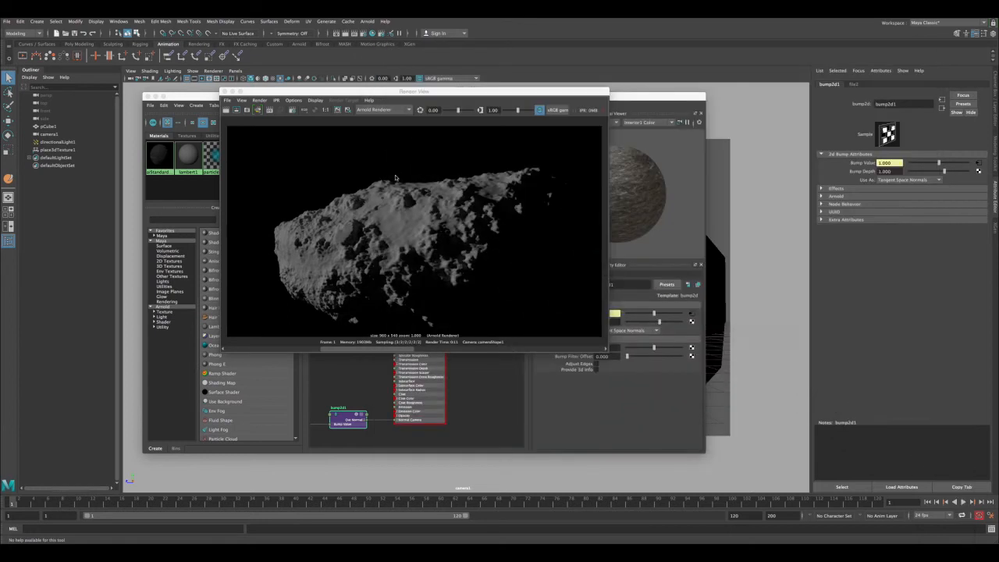
pyautogui.click(396, 173)
pyautogui.click(283, 90)
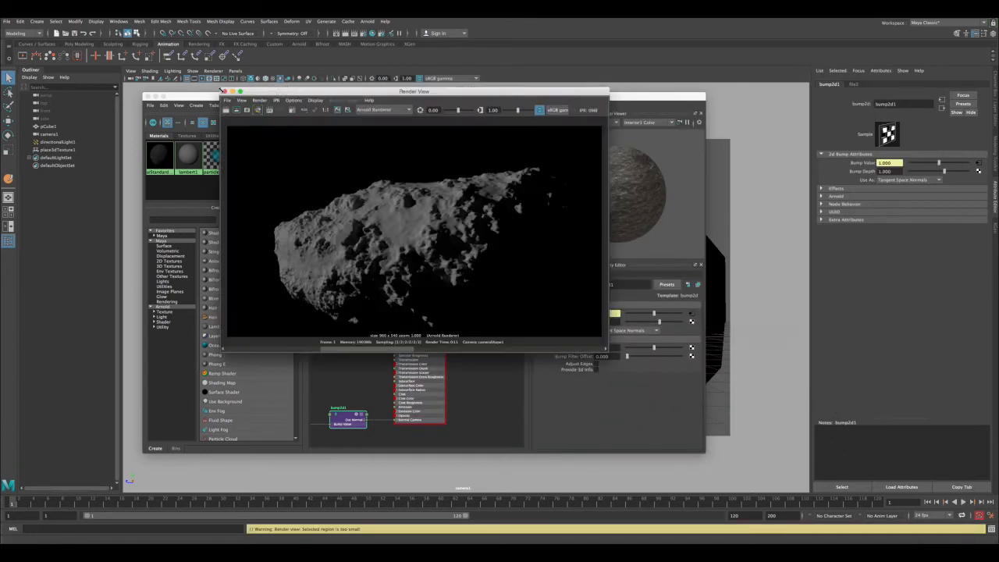
pyautogui.click(224, 91)
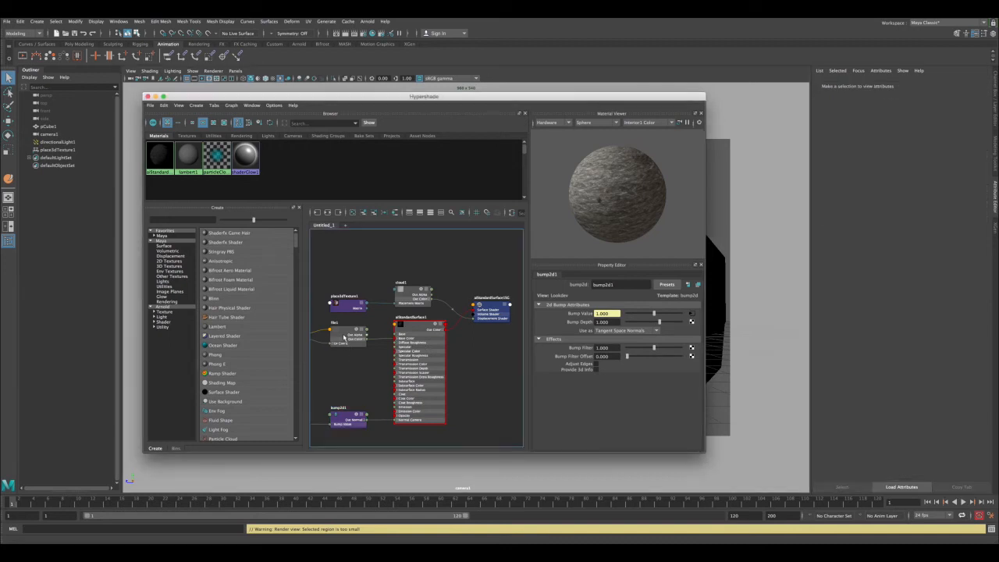
# - Raise the Color Offset of the albedo File texture file1 to a light grey
pyautogui.click(355, 331)
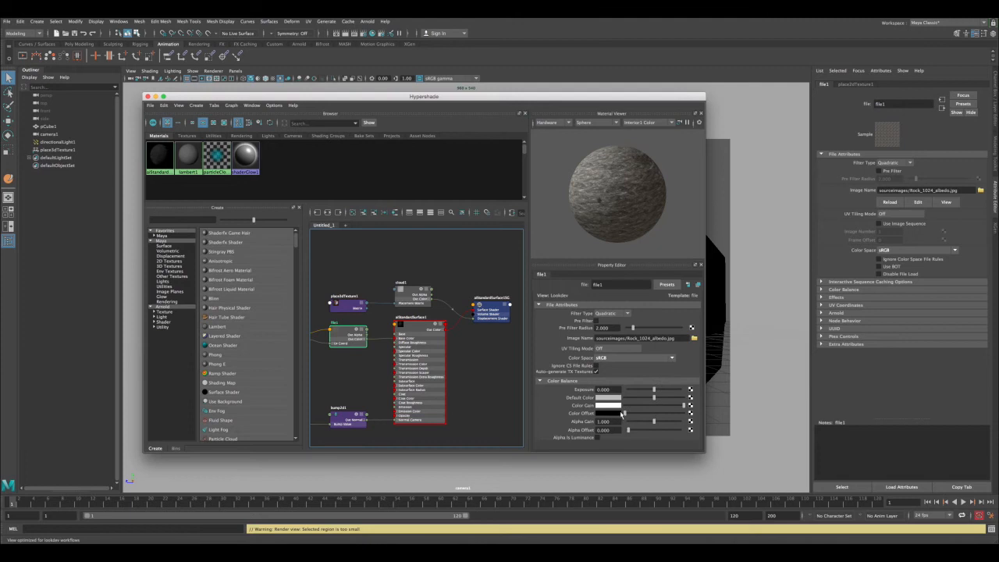
pyautogui.moveTo(625, 416); pyautogui.dragTo(665, 413)
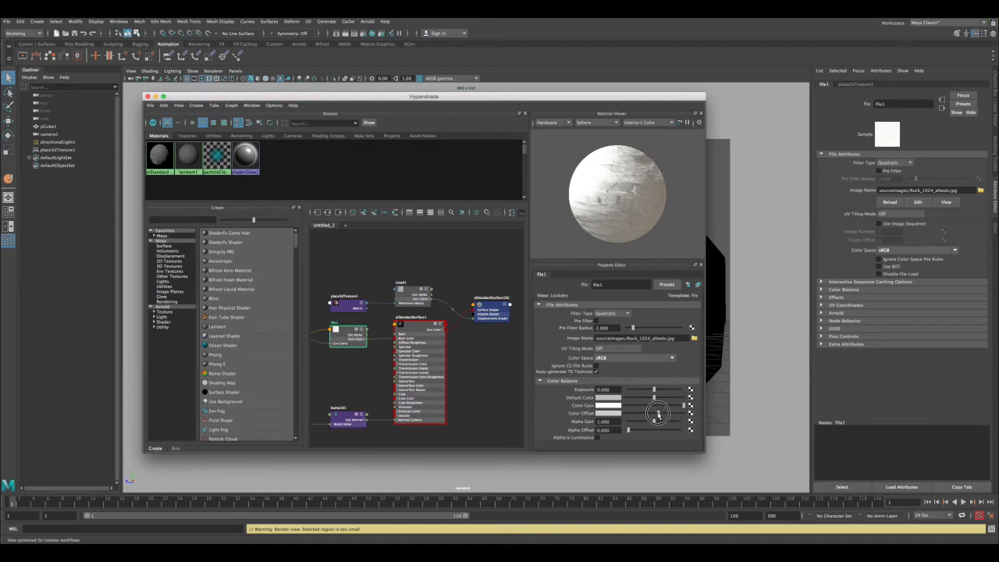
pyautogui.moveTo(658, 415); pyautogui.dragTo(662, 415)
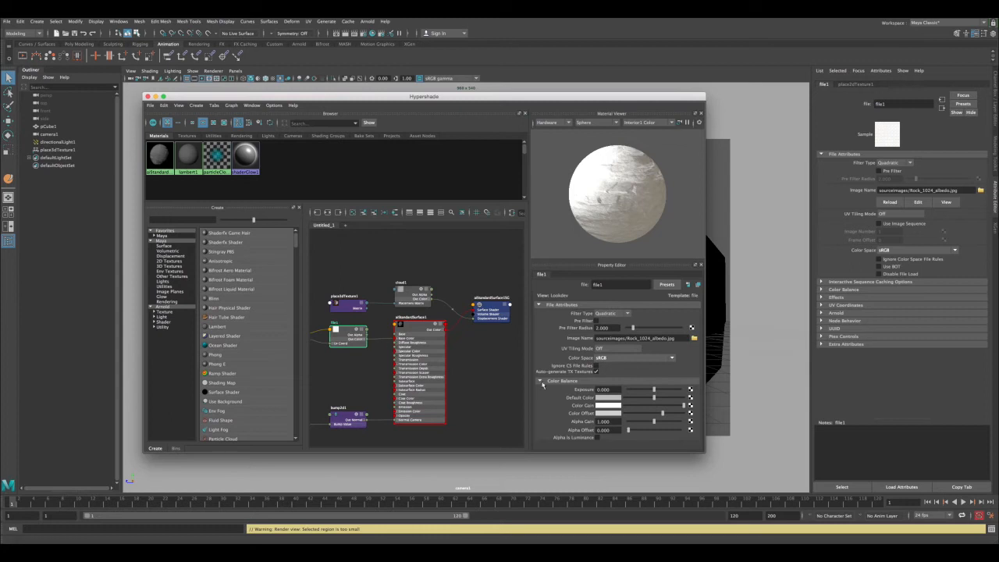
# - Render the asteroid again with the raised Color Offset, compare it with the kept render and close the Render View
pyautogui.click(334, 33)
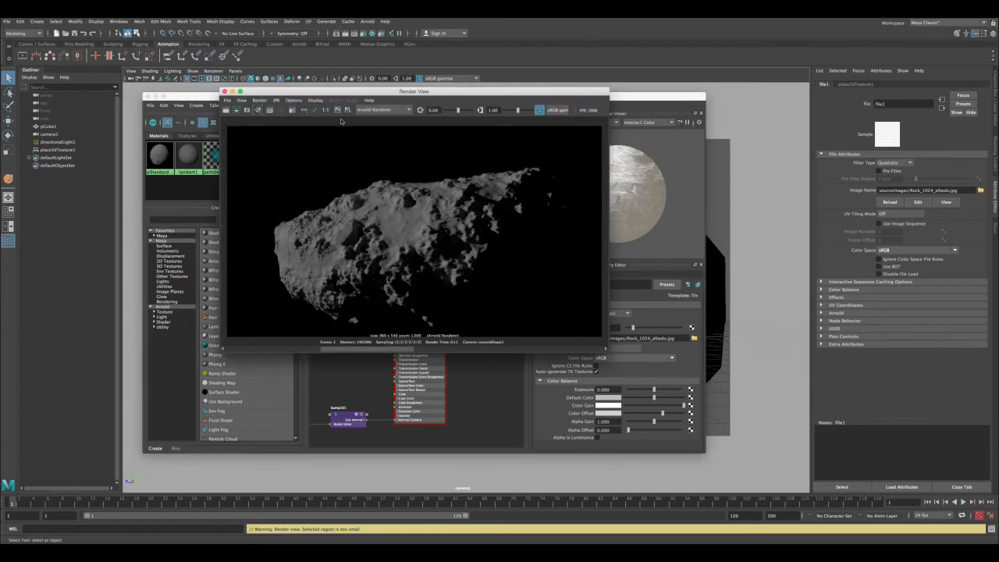
pyautogui.click(227, 110)
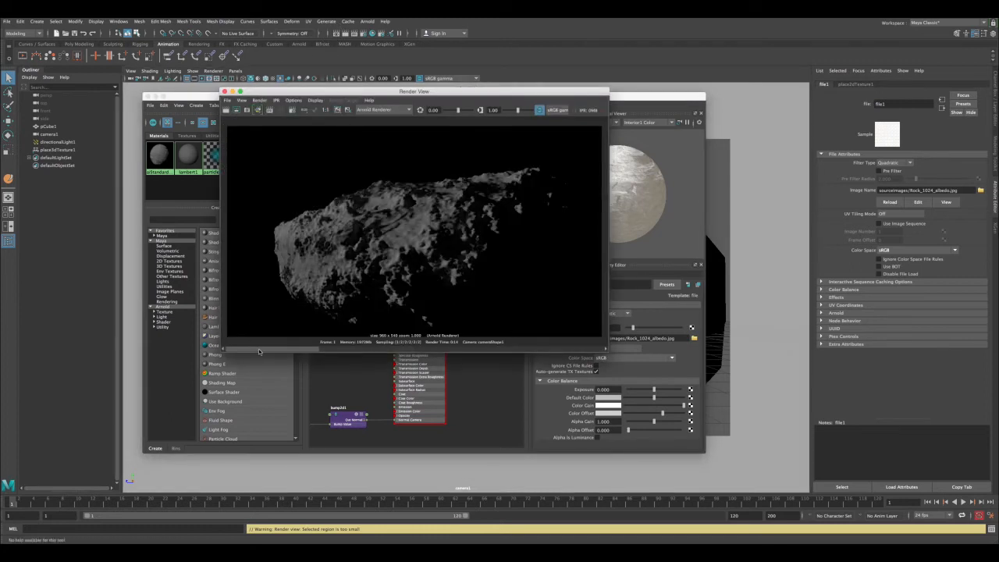
pyautogui.moveTo(259, 351); pyautogui.dragTo(290, 339)
pyautogui.click(226, 93)
# - Set the UV repeat of the albedo texture's place2dTexture1 node to 12 by 12
pyautogui.click(377, 358)
pyautogui.scroll(-1, 372, 368)
pyautogui.keyDown('alt'); pyautogui.moveTo(375, 366); pyautogui.dragTo(468, 346, button='middle'); pyautogui.keyUp('alt')
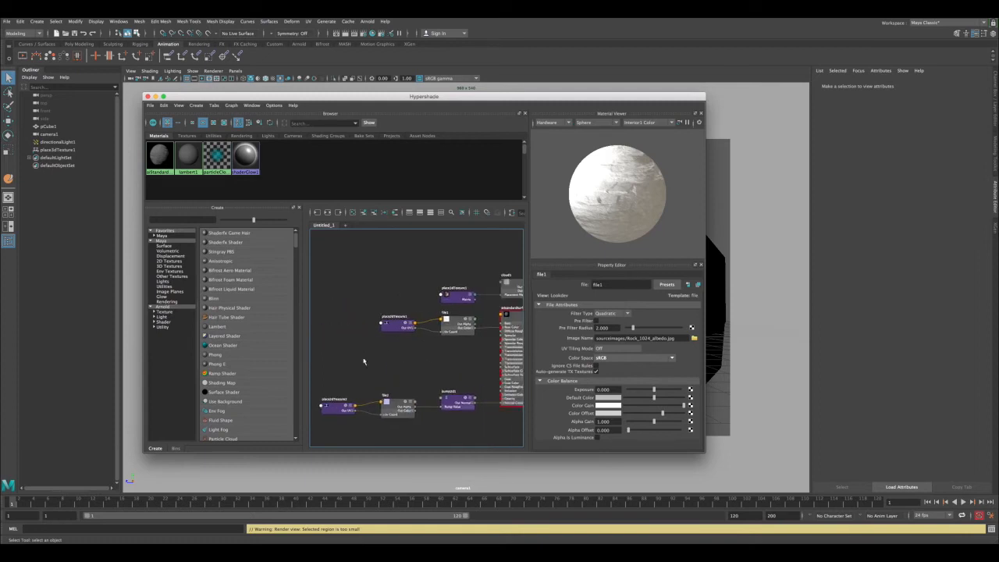
pyautogui.click(397, 323)
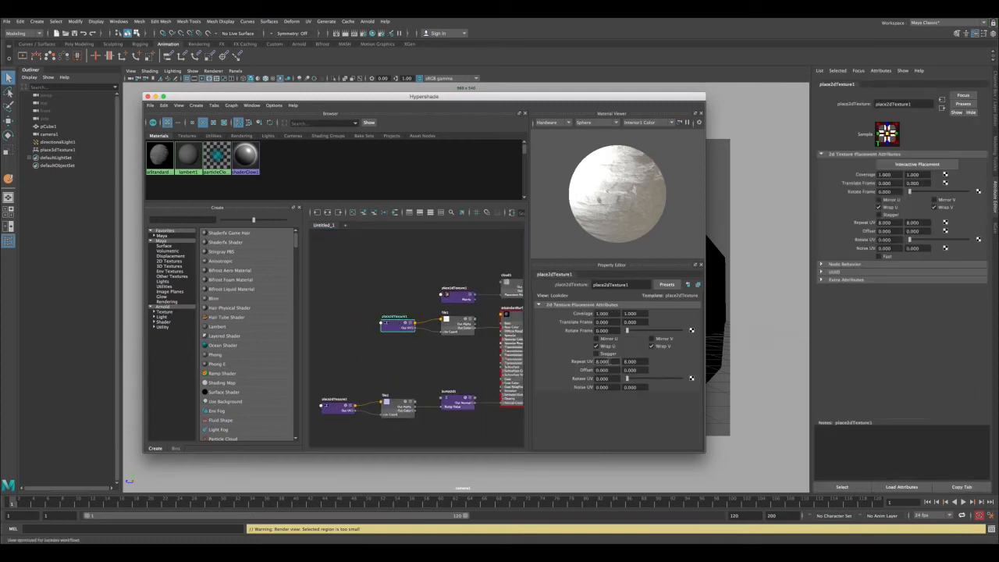
pyautogui.doubleClick(601, 361)
pyautogui.write('12')
pyautogui.press('Tab')
pyautogui.write('12')
# - Set the UV repeat of the normal map's place2dTexture2 node to 12 by 12 and deselect it
pyautogui.click(344, 407)
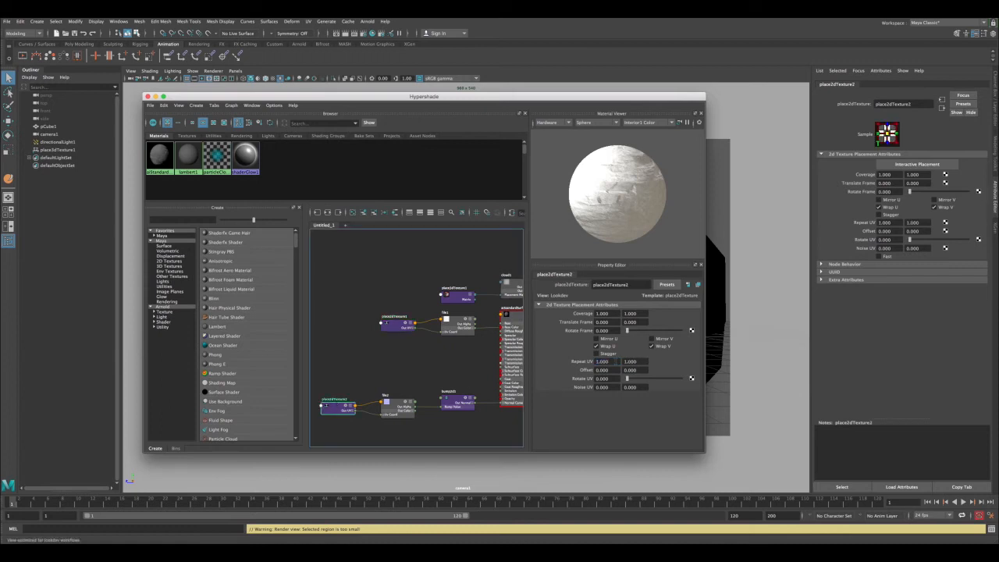
pyautogui.moveTo(617, 362); pyautogui.dragTo(595, 361)
pyautogui.write('12')
pyautogui.press('Tab')
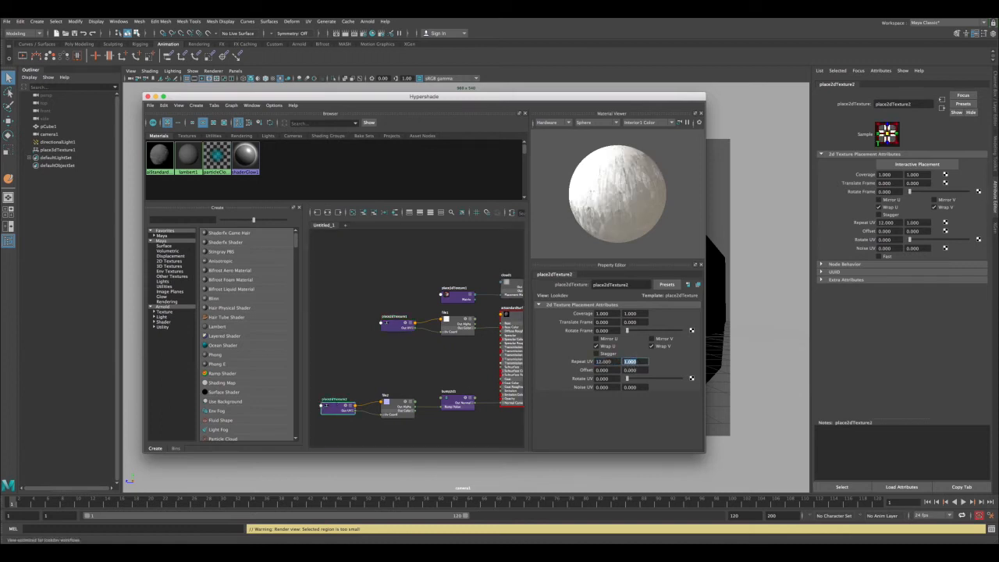
pyautogui.write('12')
pyautogui.press('Return')
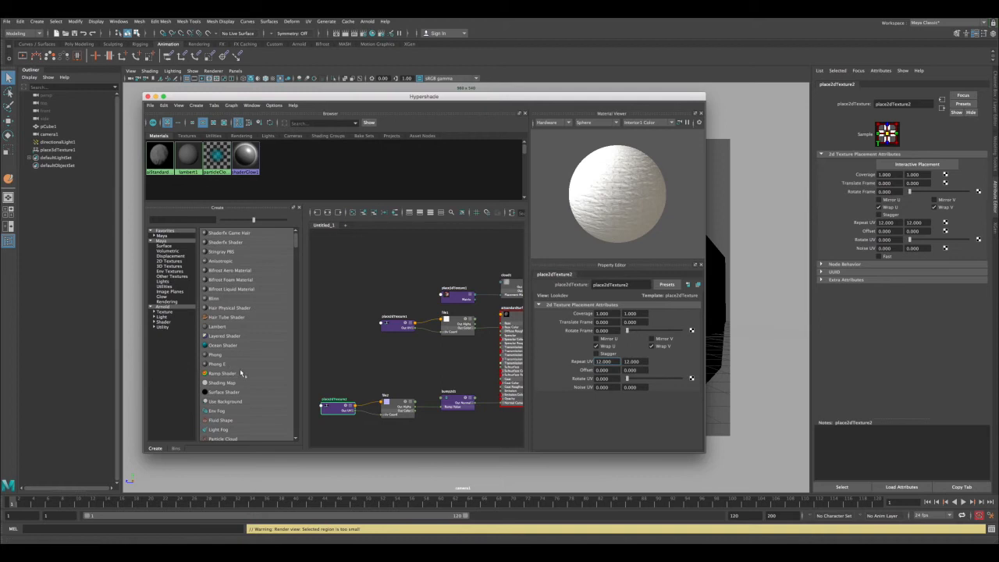
pyautogui.click(326, 354)
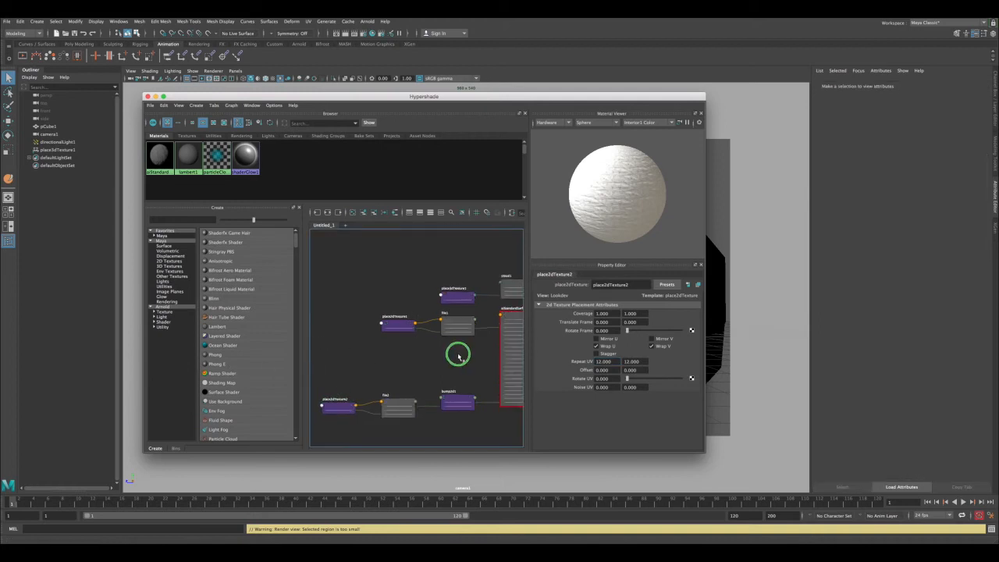
# - Re-render the asteroid through camera1 with Arnold in the Render View
pyautogui.keyDown('alt'); pyautogui.moveTo(457, 352); pyautogui.dragTo(356, 348, button='middle'); pyautogui.keyUp('alt')
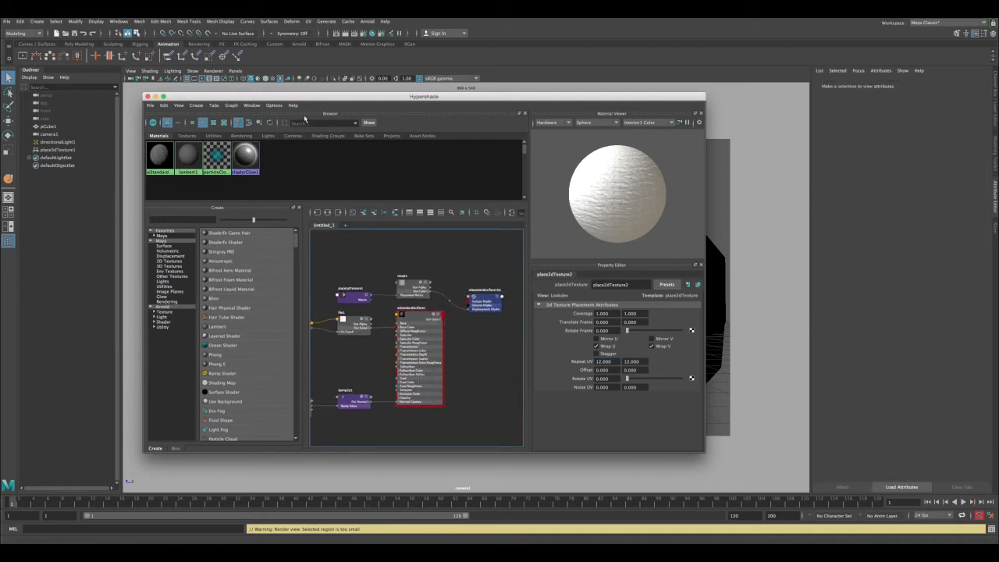
pyautogui.click(337, 33)
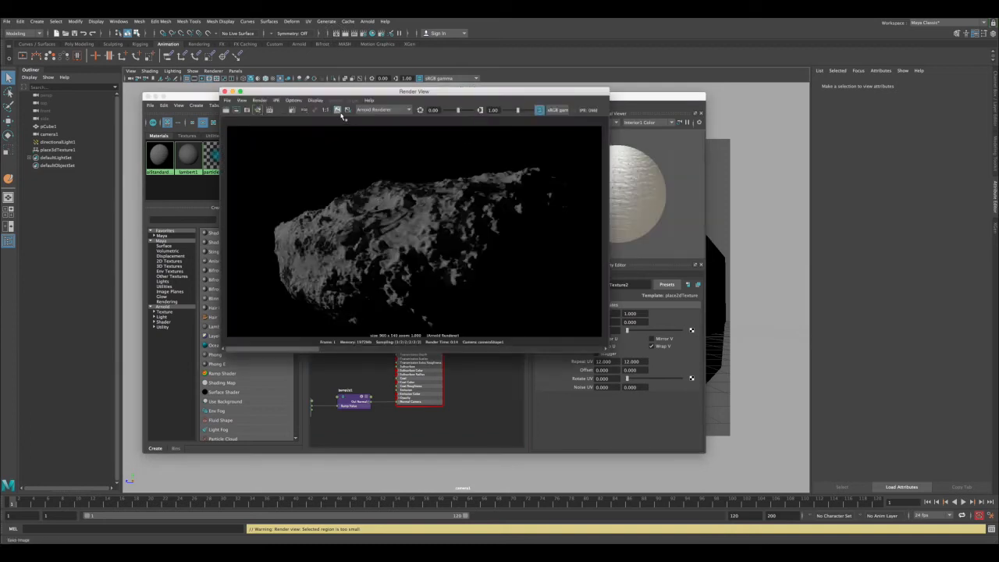
pyautogui.click(226, 110)
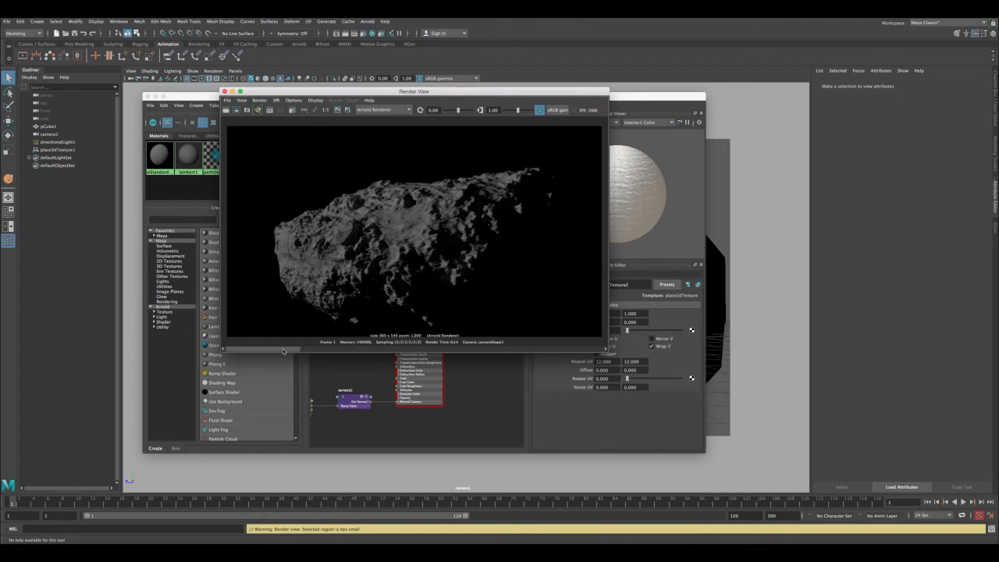
# - Compare the new asteroid render with the stored ones and remove an older image from the Render View
pyautogui.moveTo(284, 352); pyautogui.dragTo(309, 351)
pyautogui.click(348, 112)
pyautogui.moveTo(303, 350)
pyautogui.mouseDown()
pyautogui.moveTo(354, 346)
pyautogui.moveTo(286, 348)
pyautogui.moveTo(338, 351)
pyautogui.moveTo(317, 351)
pyautogui.mouseUp()
pyautogui.moveTo(224, 92); pyautogui.dragTo(280, 215)
pyautogui.moveTo(291, 349)
pyautogui.mouseDown()
pyautogui.moveTo(383, 350)
pyautogui.moveTo(301, 349)
pyautogui.mouseUp()
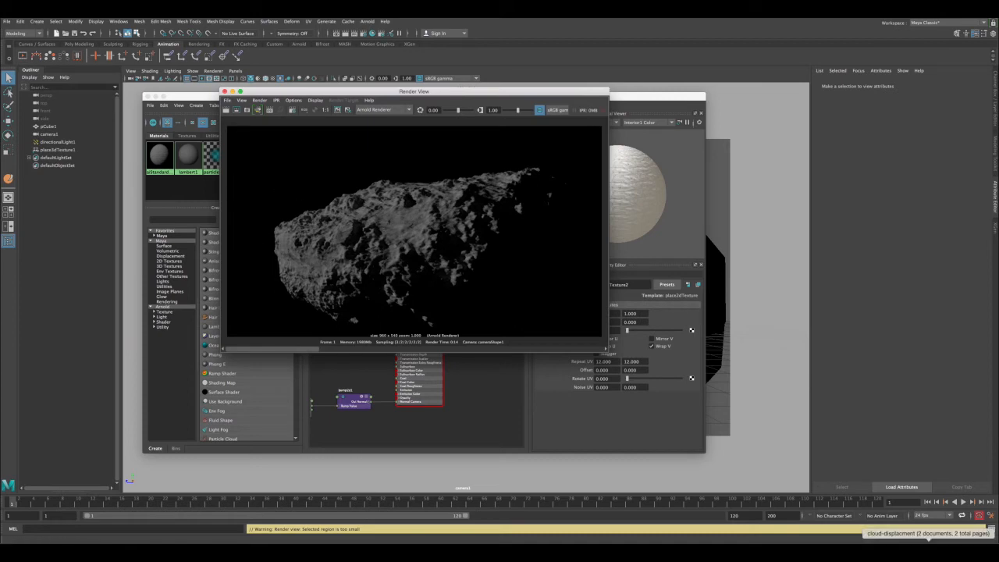
# - Check the asteroid crater reference picture, and close the Hypershade and Render View windows
pyautogui.click(957, 549)
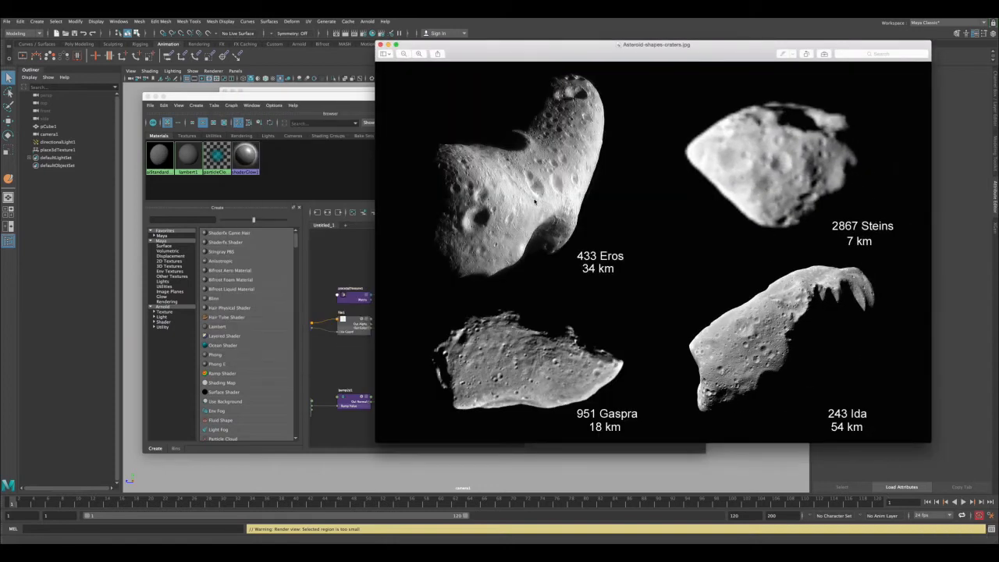
pyautogui.click(389, 45)
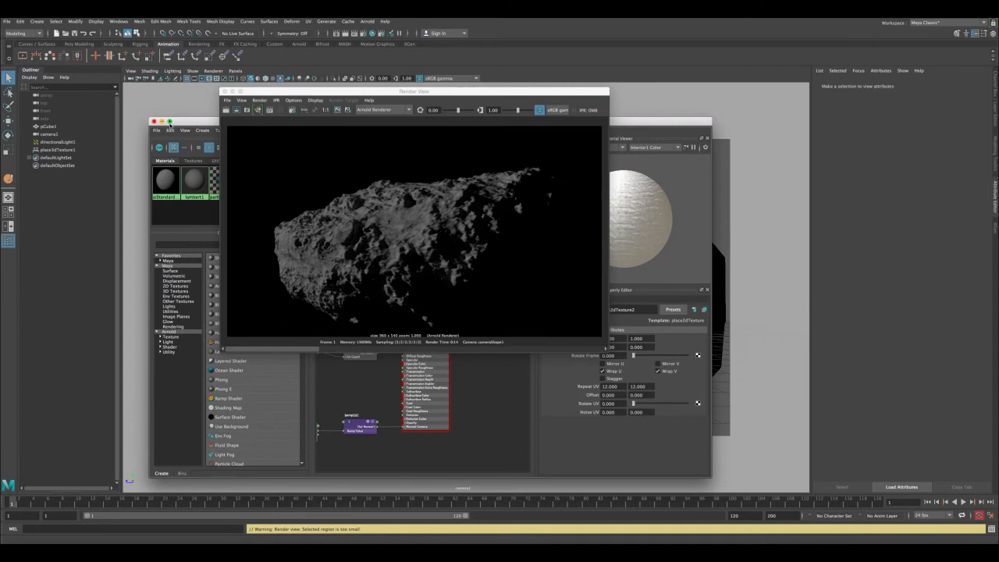
pyautogui.click(169, 122)
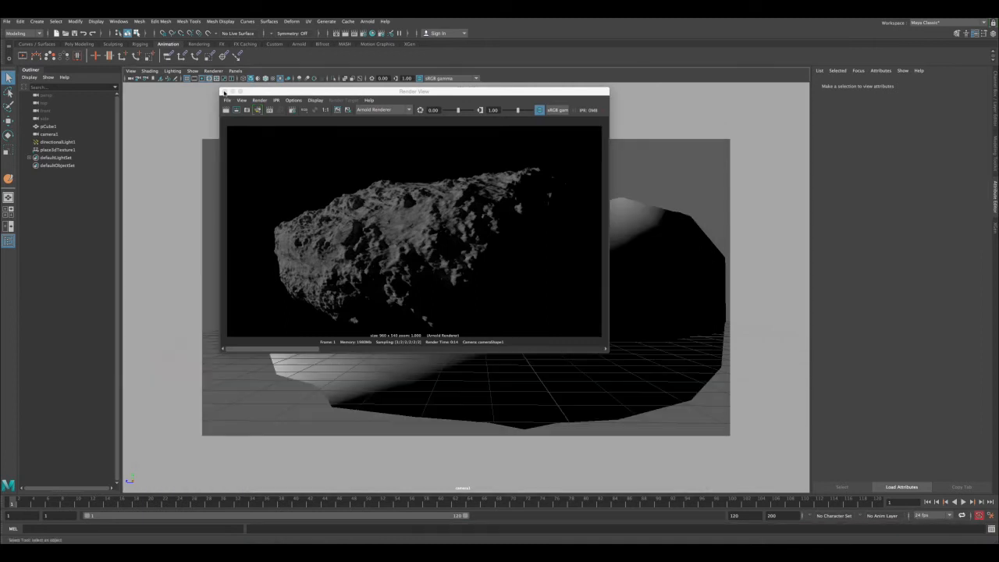
pyautogui.click(224, 91)
# - Select the directional light in the four-view layout, set its intensity to 1.5, and return to the camera view
pyautogui.click(284, 346)
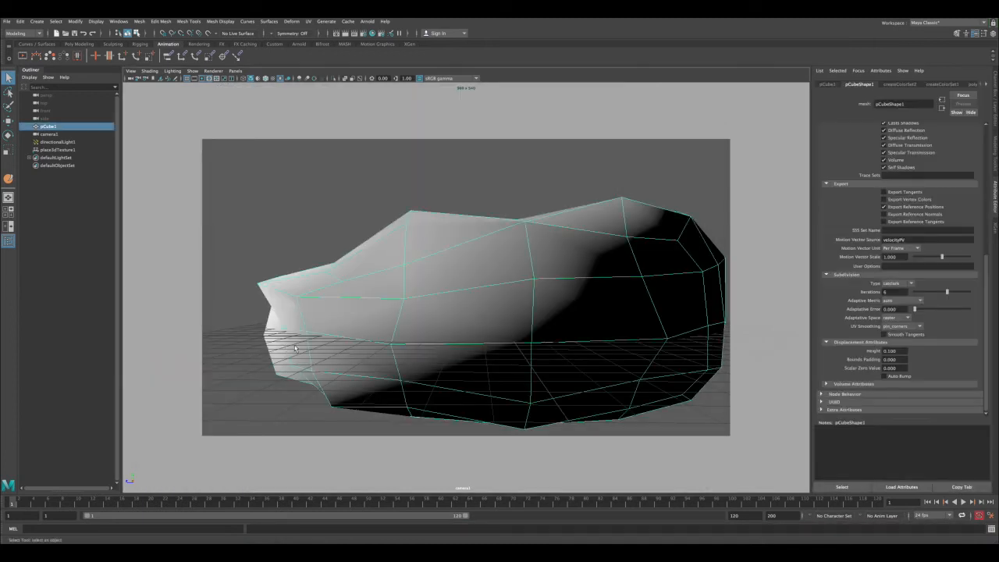
pyautogui.press('space')
pyautogui.click(219, 193)
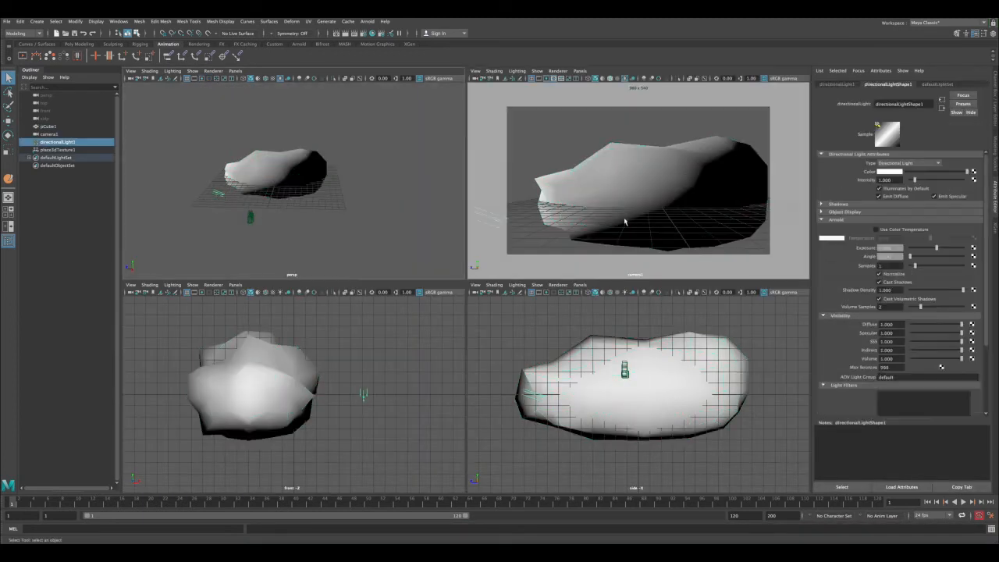
pyautogui.doubleClick(885, 179)
pyautogui.write('1.5')
pyautogui.press('Return')
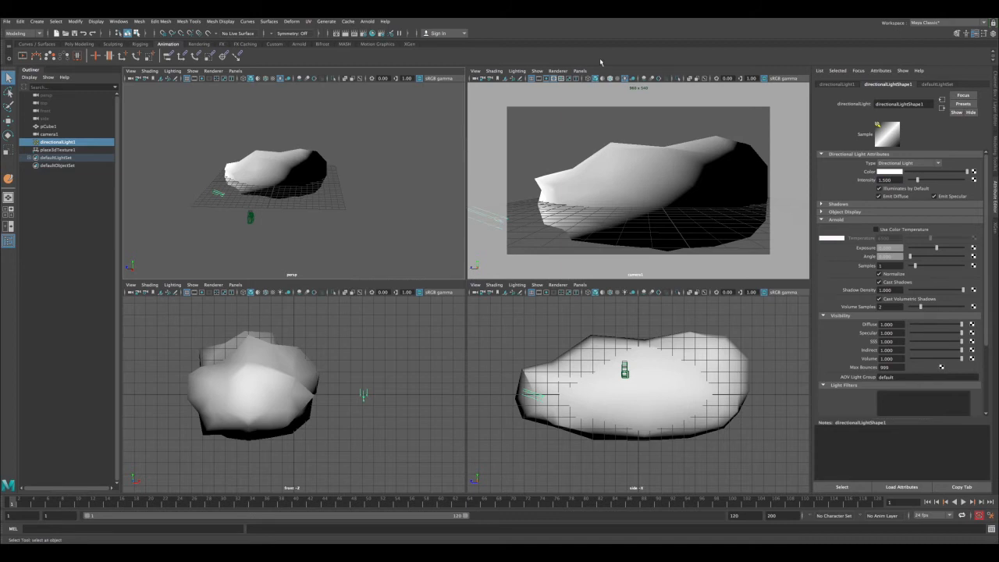
pyautogui.press('space')
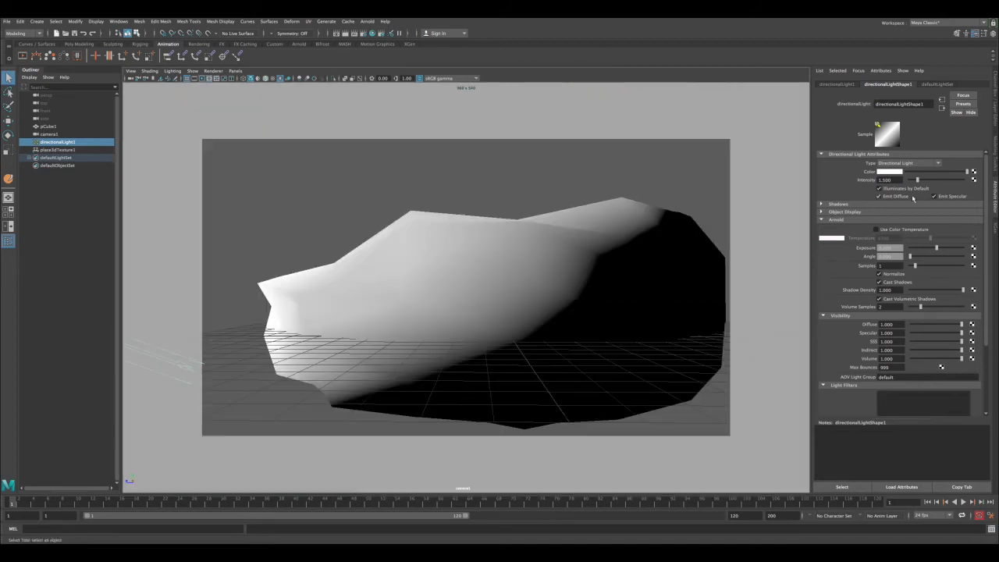
# - Render the asteroid with the adjusted light to judge its brightness, and close the render window
pyautogui.click(899, 173)
pyautogui.click(353, 35)
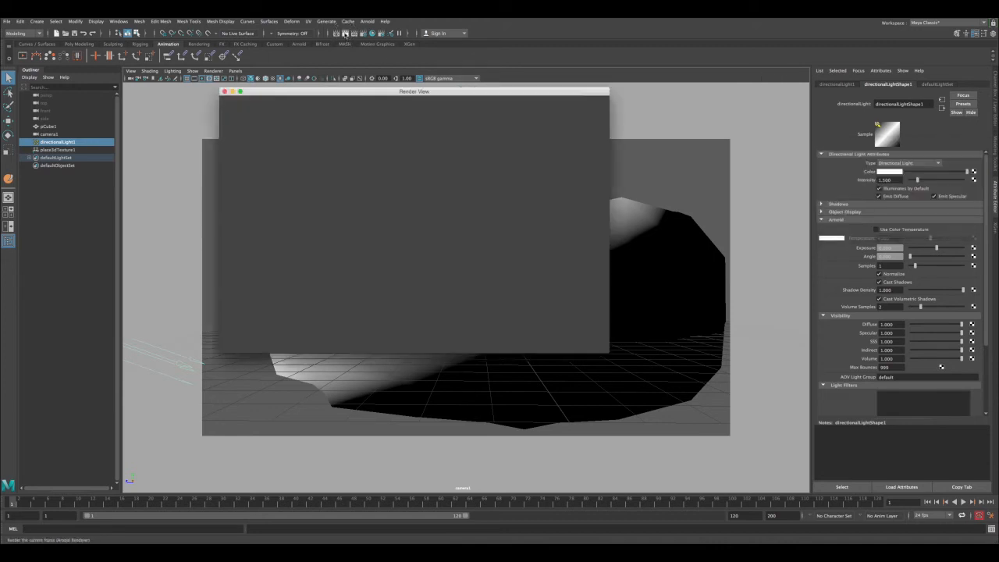
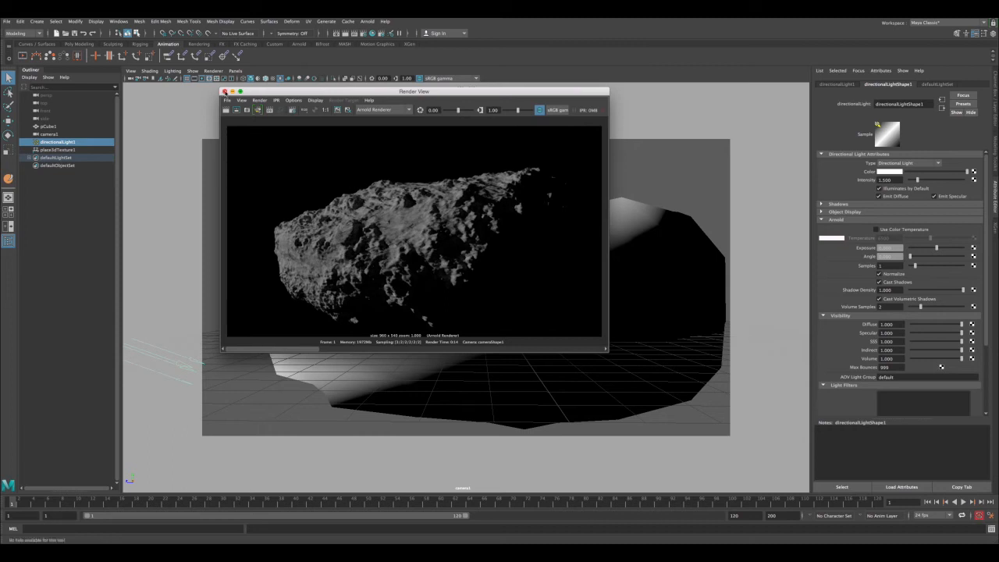
pyautogui.click(224, 92)
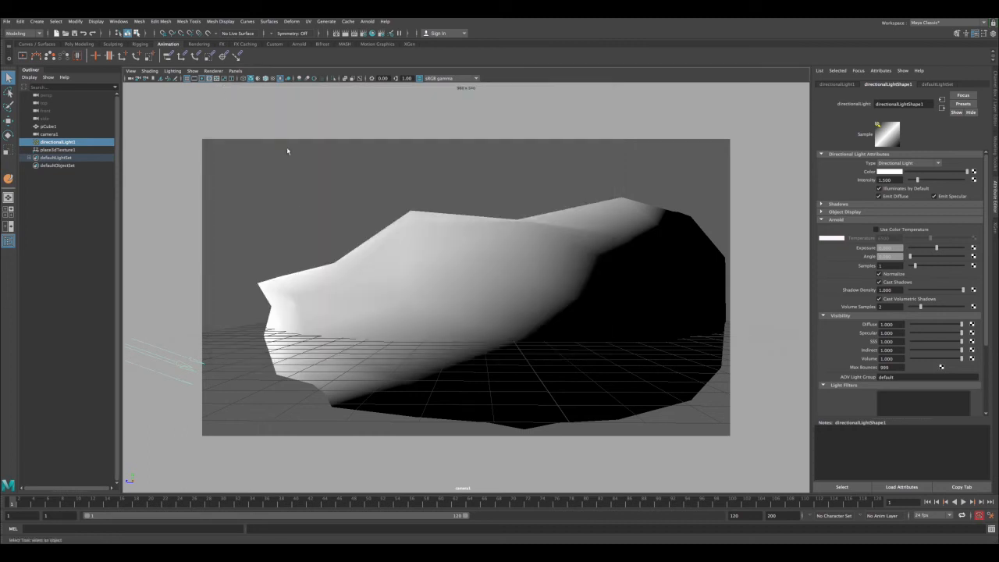
# - Set the directional light's intensity to 2 and render the asteroid again to check it
pyautogui.click(896, 180)
pyautogui.write('2')
pyautogui.press('Return')
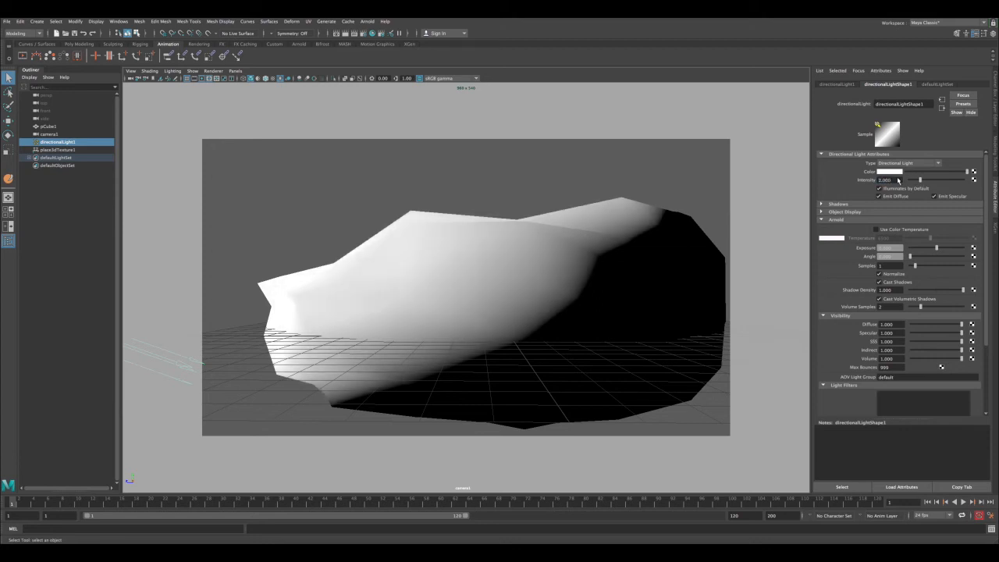
pyautogui.click(337, 33)
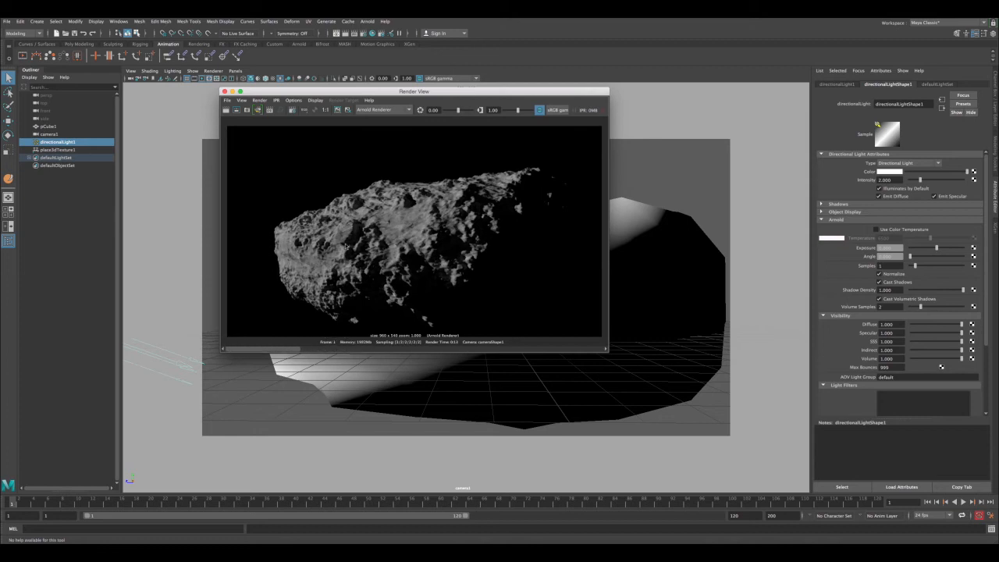
pyautogui.click(225, 92)
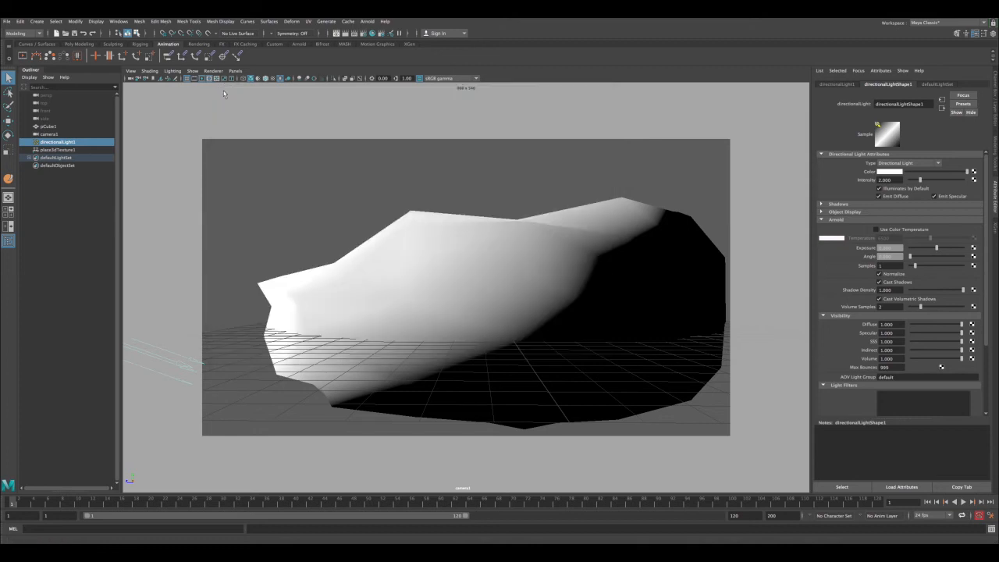
# - Switch to the perspective view and review the latest asteroid render once more
pyautogui.press('space')
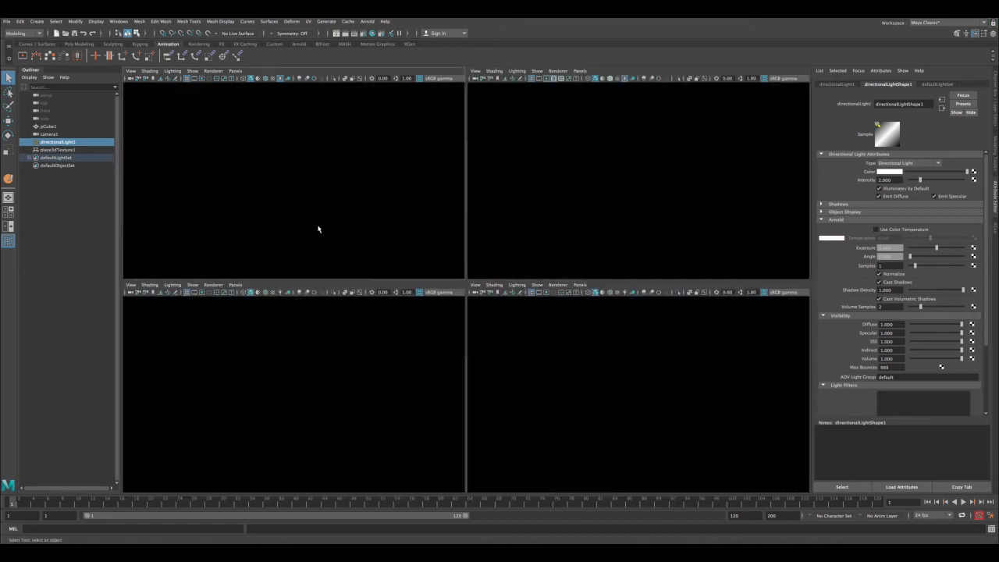
pyautogui.press('space')
pyautogui.keyDown('alt'); pyautogui.moveTo(364, 257); pyautogui.dragTo(395, 203); pyautogui.keyUp('alt')
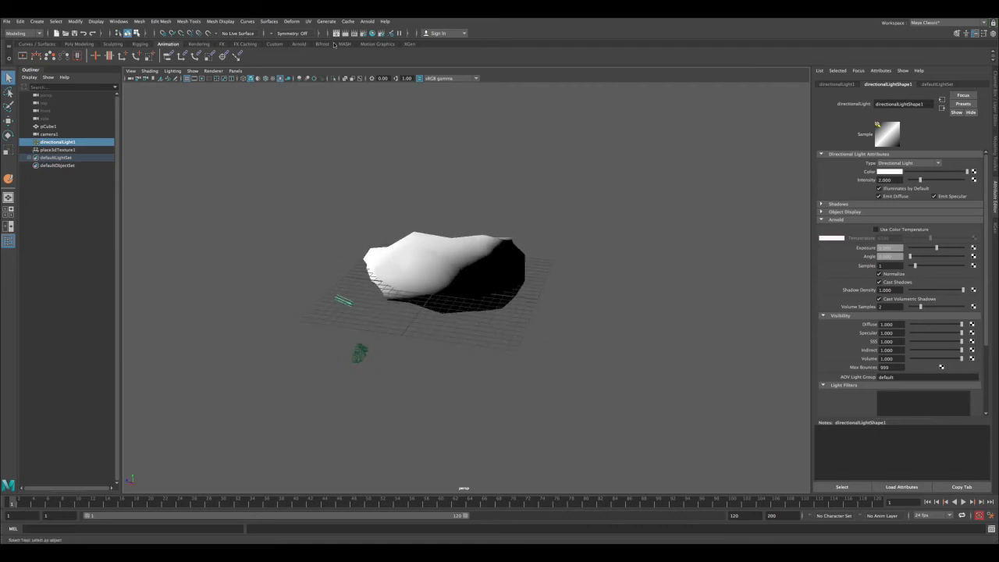
pyautogui.click(336, 33)
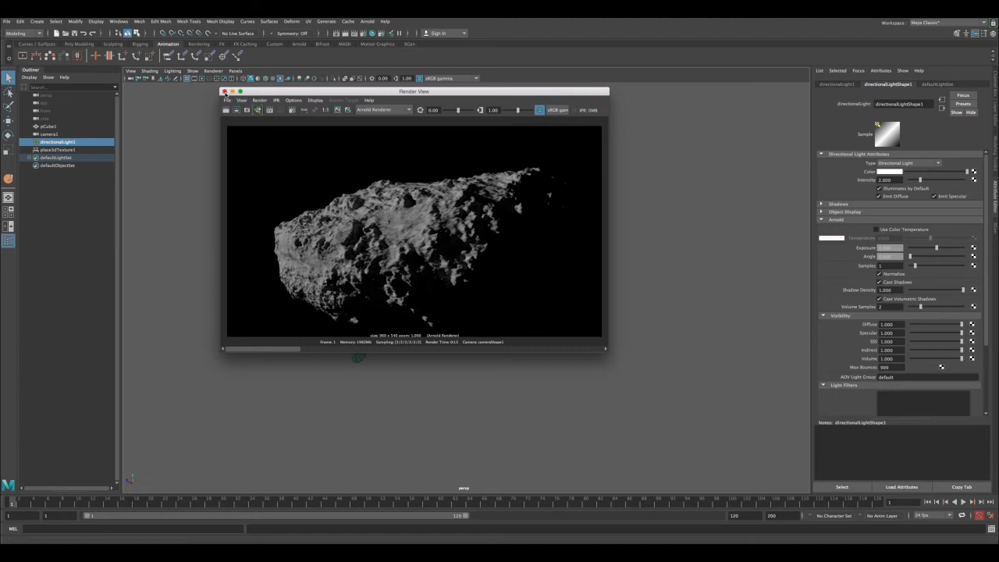
pyautogui.click(224, 91)
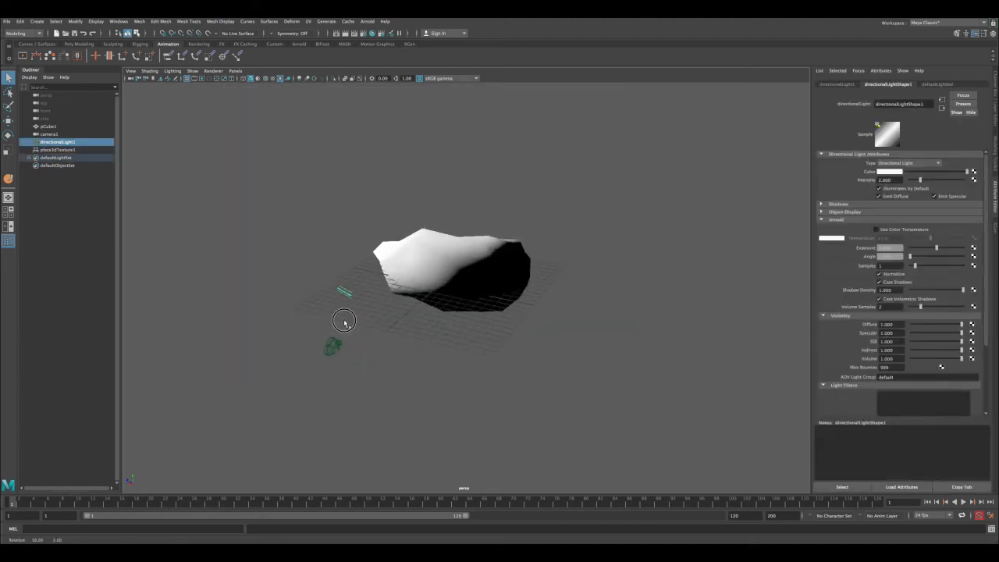
# - Duplicate the directional light and move the copy to the far side of the asteroid
pyautogui.hotkey('ctrl', 'd')
pyautogui.press('w')
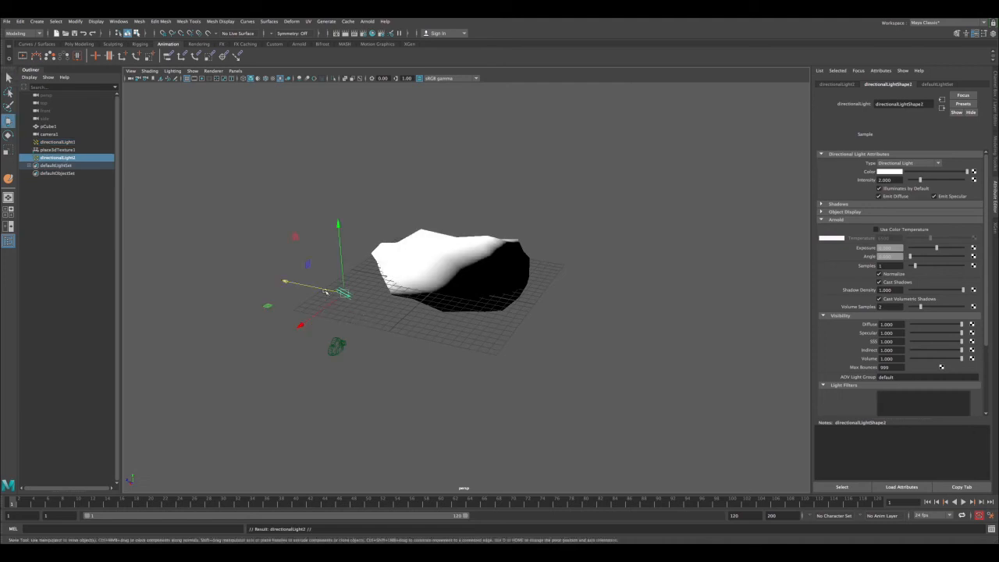
pyautogui.moveTo(325, 292); pyautogui.dragTo(575, 344)
# - Rotate the duplicated light to aim back at the asteroid's dark side and lower it beneath the asteroid
pyautogui.keyDown('alt'); pyautogui.moveTo(452, 305); pyautogui.dragTo(418, 282); pyautogui.keyUp('alt')
pyautogui.press('e')
pyautogui.moveTo(479, 218)
pyautogui.mouseDown()
pyautogui.moveTo(492, 296)
pyautogui.moveTo(490, 414)
pyautogui.moveTo(491, 228)
pyautogui.moveTo(473, 349)
pyautogui.mouseUp()
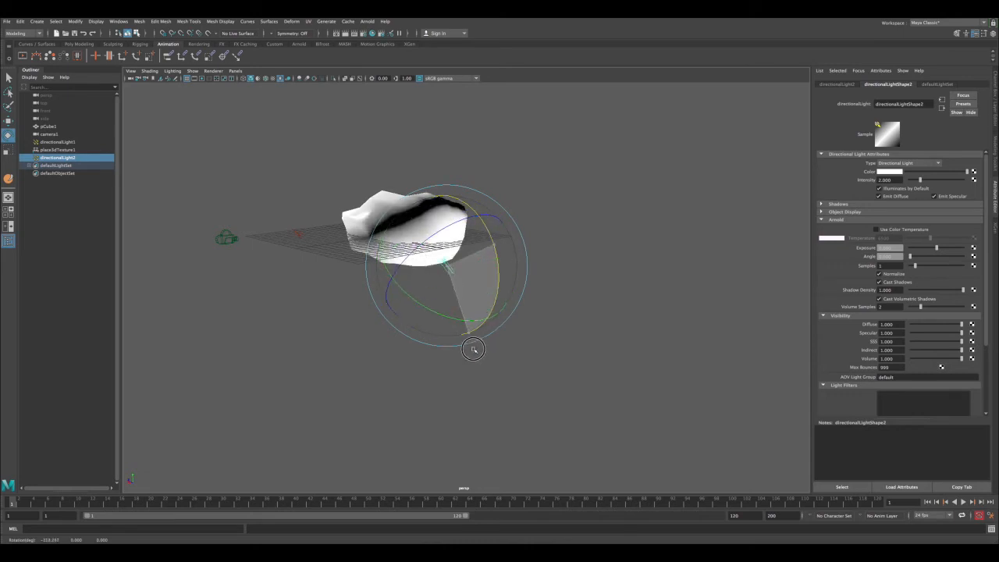
pyautogui.press('w')
pyautogui.keyDown('alt'); pyautogui.moveTo(419, 282); pyautogui.dragTo(471, 282); pyautogui.keyUp('alt')
pyautogui.moveTo(524, 215); pyautogui.dragTo(524, 235)
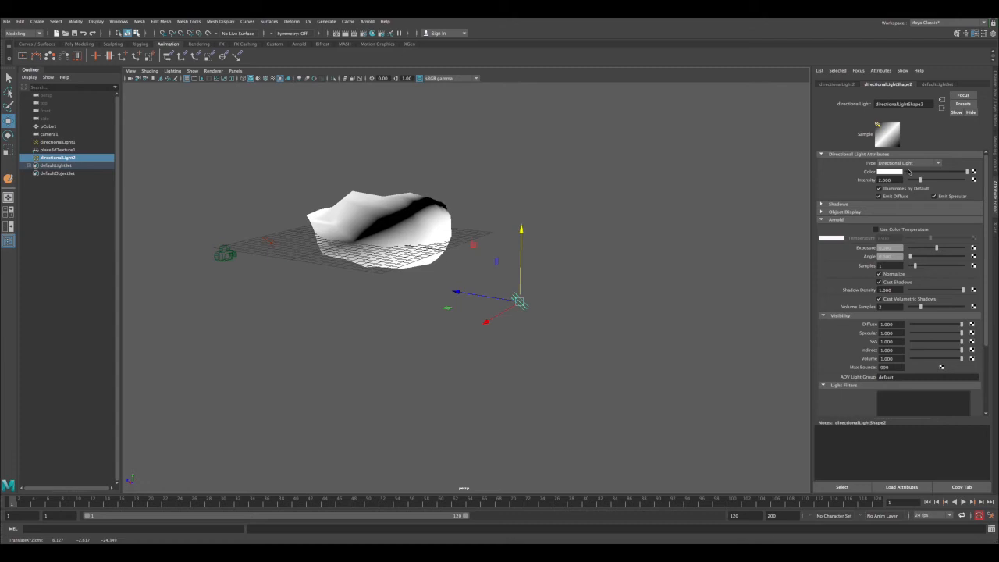
# - Set the duplicated light's intensity to 0.02 and turn off its Cast Shadows and Emit Specular options
pyautogui.click(885, 179)
pyautogui.press('Return')
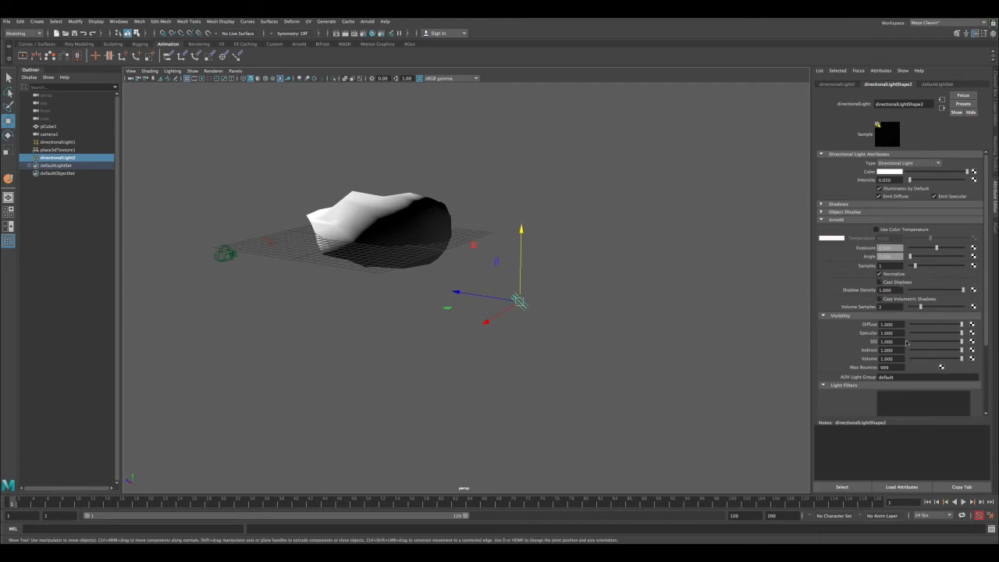
pyautogui.click(942, 197)
pyautogui.keyDown('alt'); pyautogui.moveTo(680, 267); pyautogui.dragTo(507, 266); pyautogui.keyUp('alt')
pyautogui.press('q')
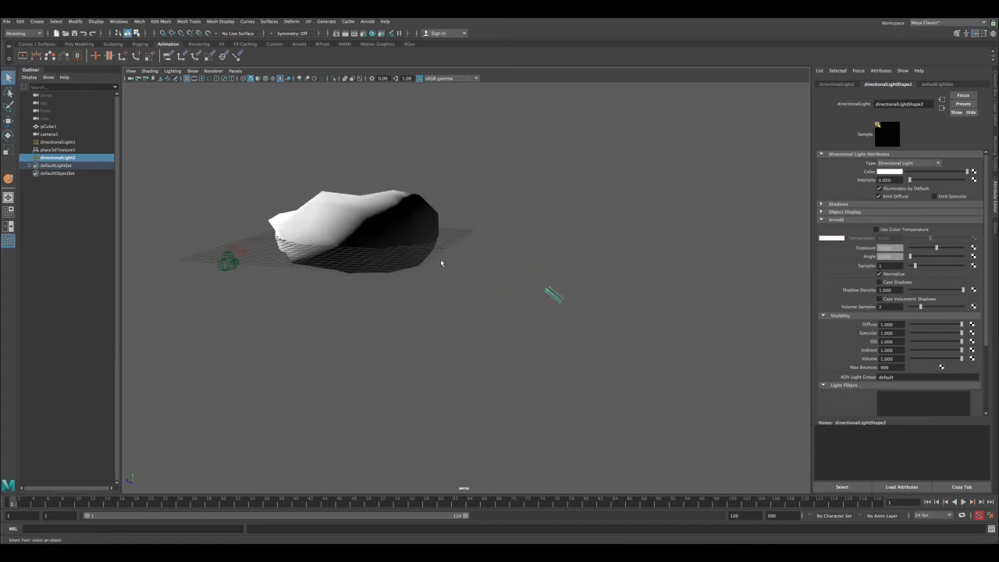
# - Keep the current render image, re-render the camera view with the faint second light, and compare the two
pyautogui.press('space')
pyautogui.press('space')
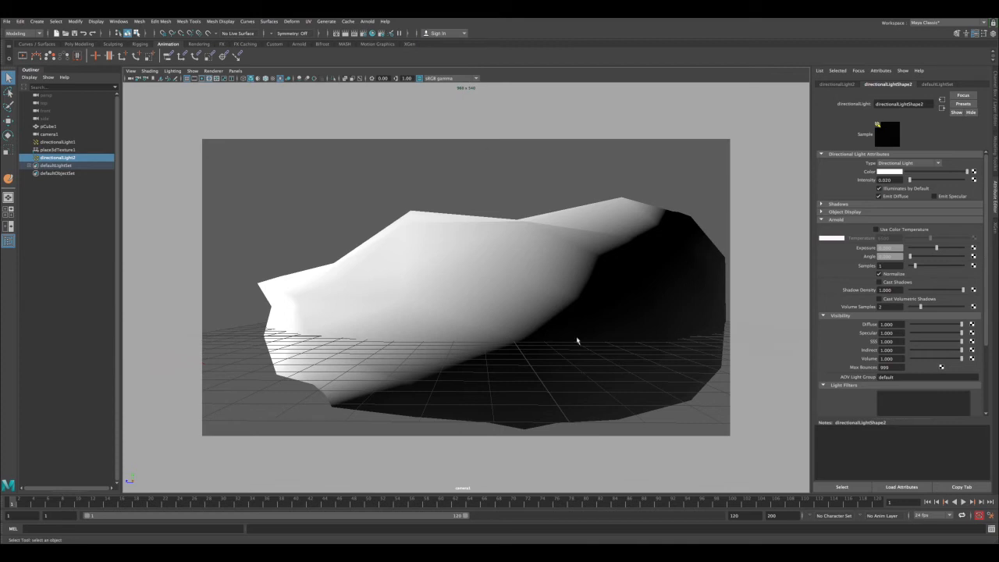
pyautogui.click(336, 33)
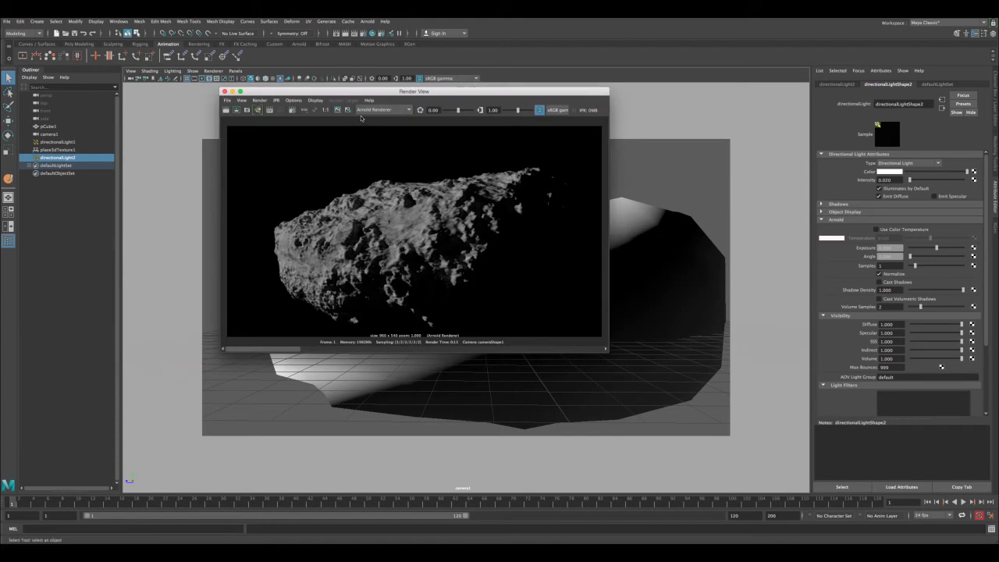
pyautogui.click(338, 109)
pyautogui.click(227, 110)
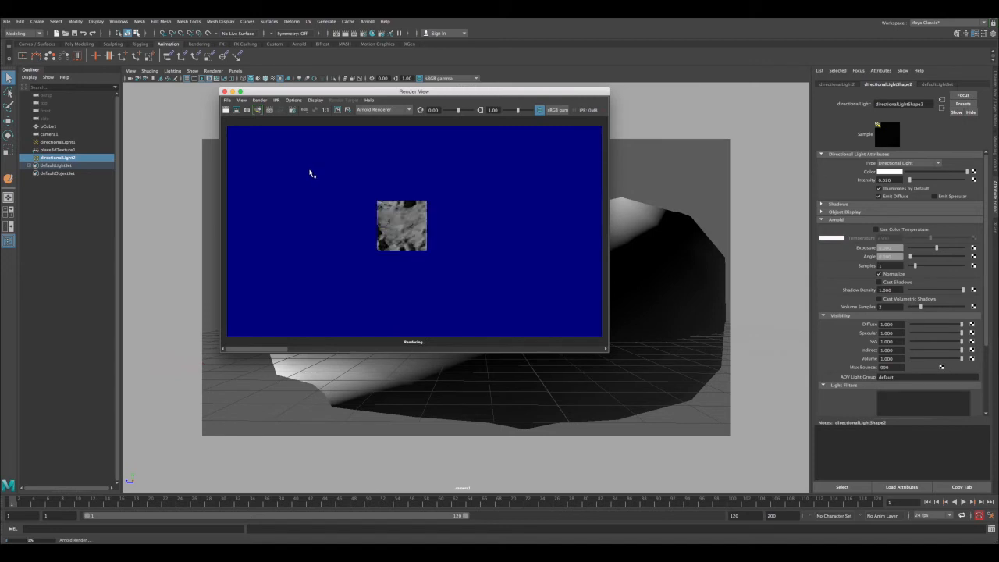
pyautogui.moveTo(267, 349)
pyautogui.mouseDown()
pyautogui.moveTo(346, 348)
pyautogui.moveTo(260, 348)
pyautogui.mouseUp()
pyautogui.click(224, 91)
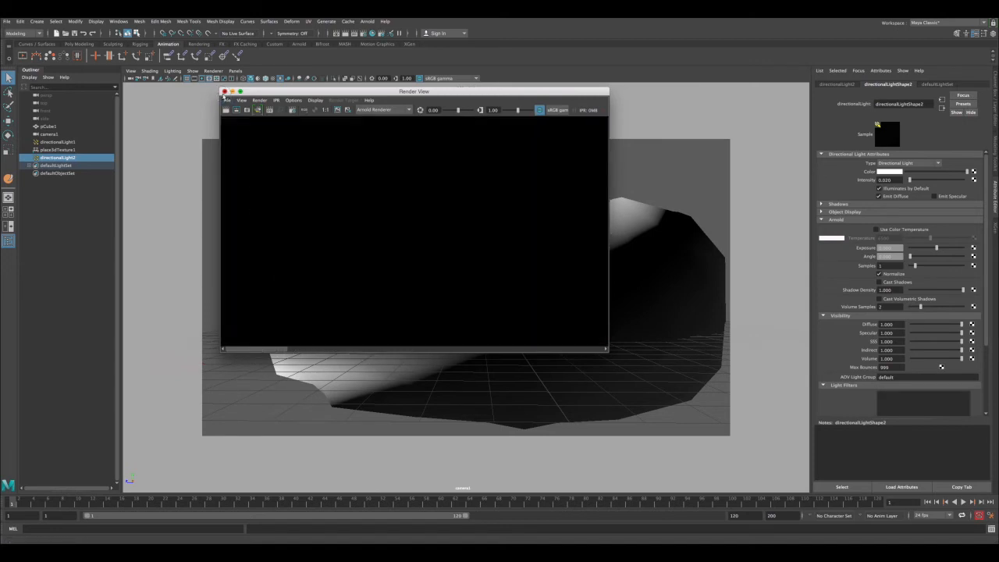
# - Return to the perspective view and create a polygon cylinder in the scene
pyautogui.click(272, 202)
pyautogui.press('space')
pyautogui.press('space')
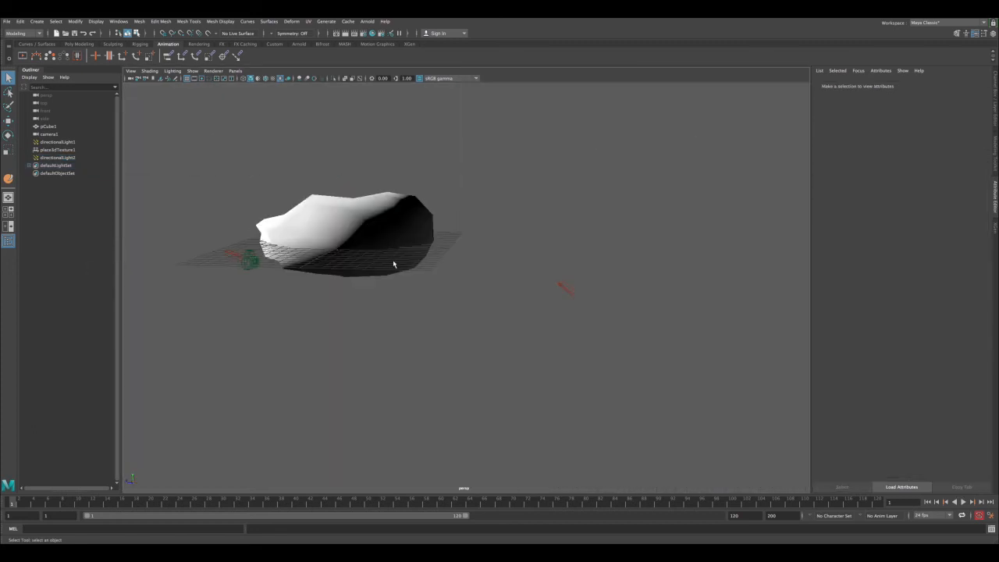
pyautogui.scroll(-4, 394, 263)
pyautogui.keyDown('alt'); pyautogui.moveTo(314, 237); pyautogui.dragTo(359, 242); pyautogui.keyUp('alt')
pyautogui.scroll(-3, 406, 210)
pyautogui.keyDown('alt'); pyautogui.moveTo(415, 203); pyautogui.dragTo(396, 234, button='middle'); pyautogui.keyUp('alt')
pyautogui.keyDown('alt'); pyautogui.moveTo(396, 235); pyautogui.dragTo(427, 222); pyautogui.keyUp('alt')
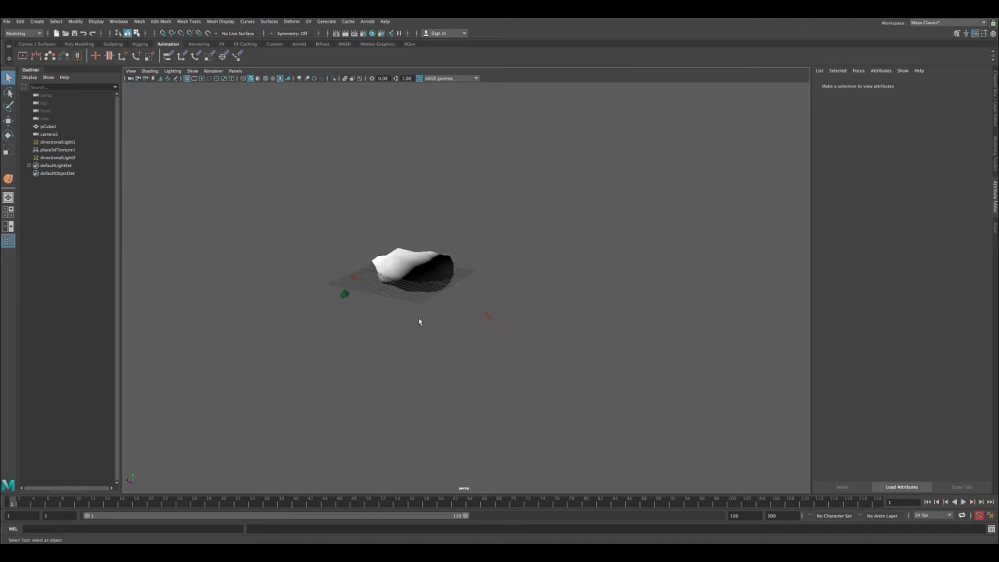
pyautogui.keyDown('alt'); pyautogui.moveTo(361, 210); pyautogui.dragTo(358, 205, button='right'); pyautogui.keyUp('alt')
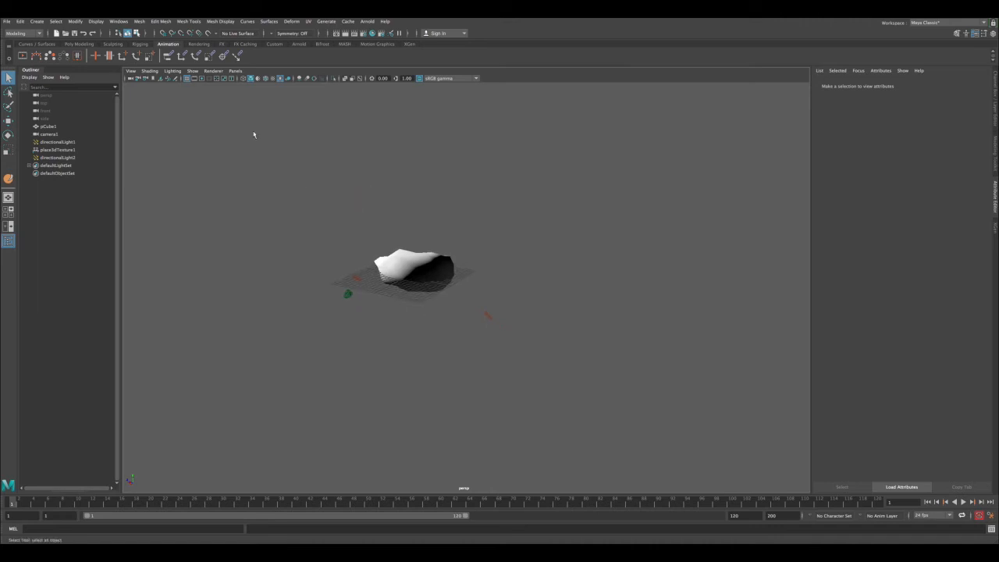
pyautogui.click(54, 23)
pyautogui.moveTo(37, 21)
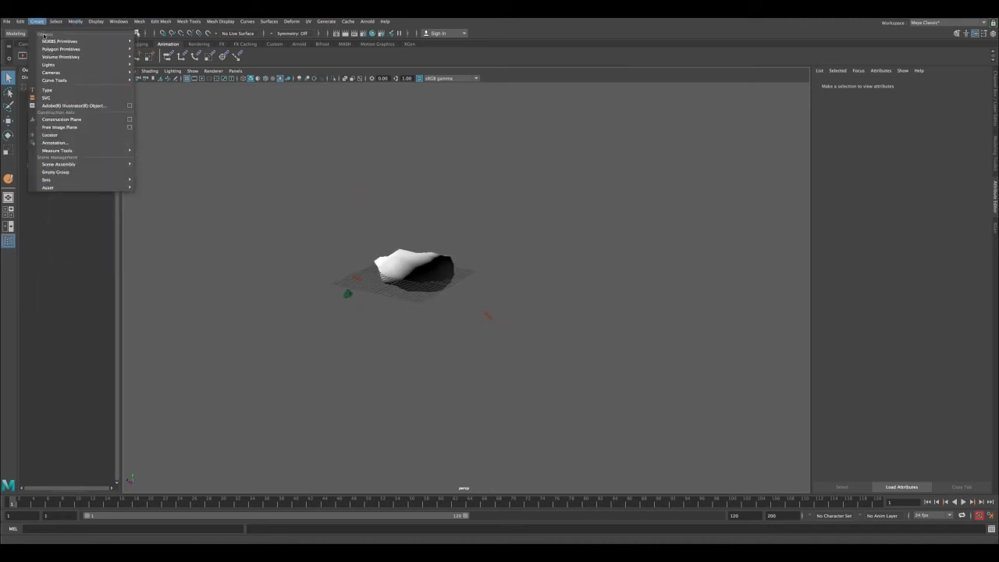
pyautogui.moveTo(122, 53)
pyautogui.click(156, 71)
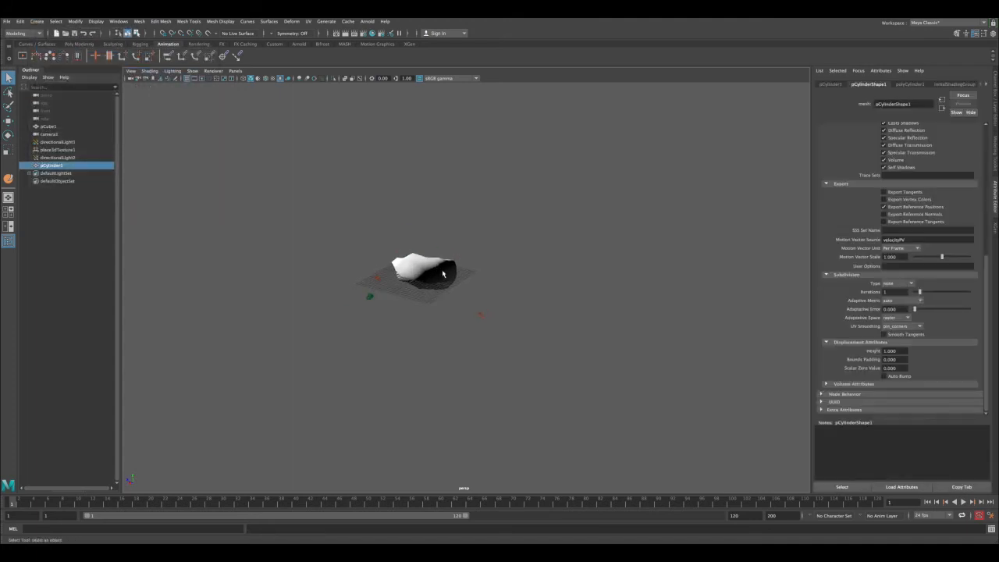
# - Scale the polygon cylinder up uniformly so it surrounds the asteroid
pyautogui.press('r')
pyautogui.moveTo(417, 279); pyautogui.dragTo(769, 217)
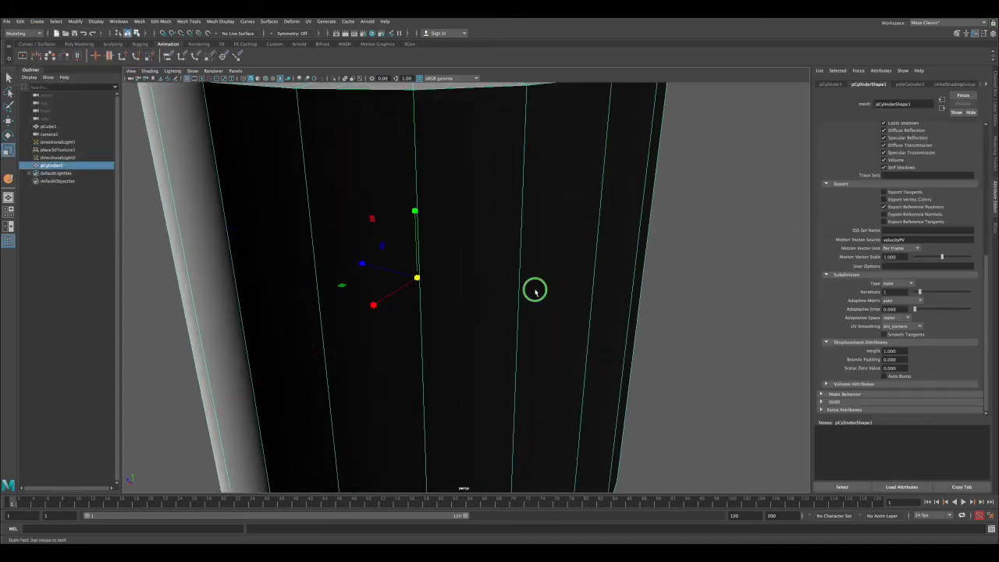
pyautogui.keyDown('alt'); pyautogui.moveTo(535, 291); pyautogui.dragTo(458, 263, button='right'); pyautogui.keyUp('alt')
pyautogui.moveTo(439, 281); pyautogui.dragTo(454, 266)
# - Select the cylinder's end-cap faces from the top view and delete them to leave an open tube
pyautogui.press('q')
pyautogui.press('space')
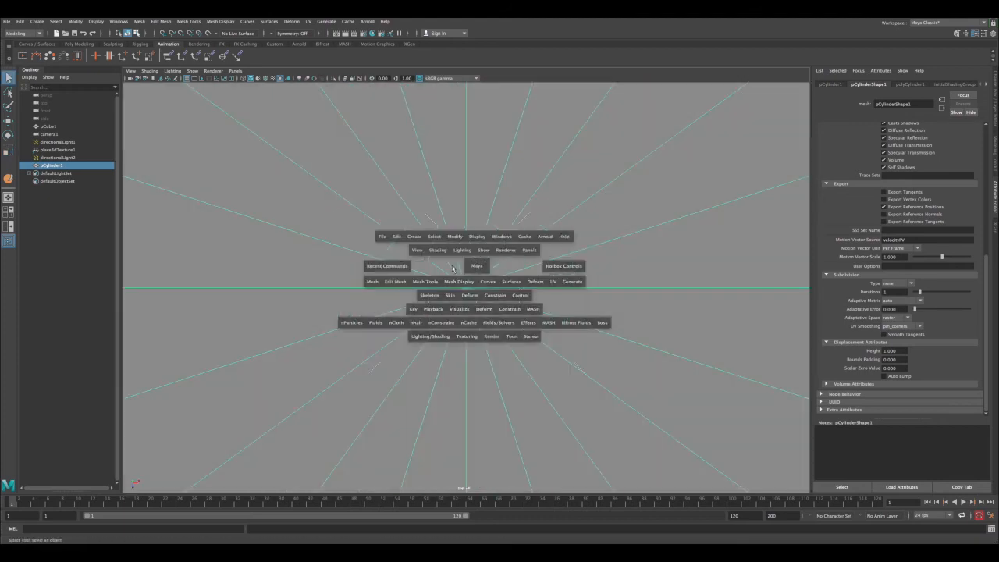
pyautogui.moveTo(454, 266)
pyautogui.keyDown('alt'); pyautogui.mouseDown(button='right')
pyautogui.moveTo(451, 282)
pyautogui.moveTo(164, 119)
pyautogui.mouseUp(button='right'); pyautogui.keyUp('alt')
pyautogui.keyDown('alt'); pyautogui.moveTo(282, 174); pyautogui.dragTo(172, 113, button='right'); pyautogui.keyUp('alt')
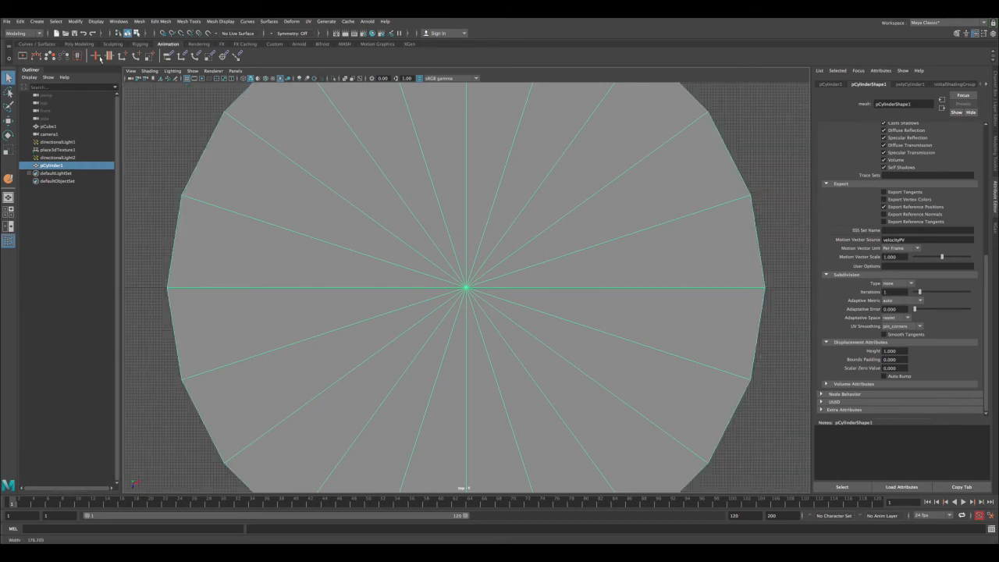
pyautogui.keyDown('alt'); pyautogui.moveTo(457, 257); pyautogui.dragTo(305, 152, button='right'); pyautogui.keyUp('alt')
pyautogui.keyDown('alt'); pyautogui.moveTo(372, 202); pyautogui.dragTo(316, 168, button='right'); pyautogui.keyUp('alt')
pyautogui.moveTo(436, 247); pyautogui.dragTo(440, 263, button='right')
pyautogui.click(413, 257)
pyautogui.moveTo(492, 314); pyautogui.dragTo(492, 314)
pyautogui.press('Delete')
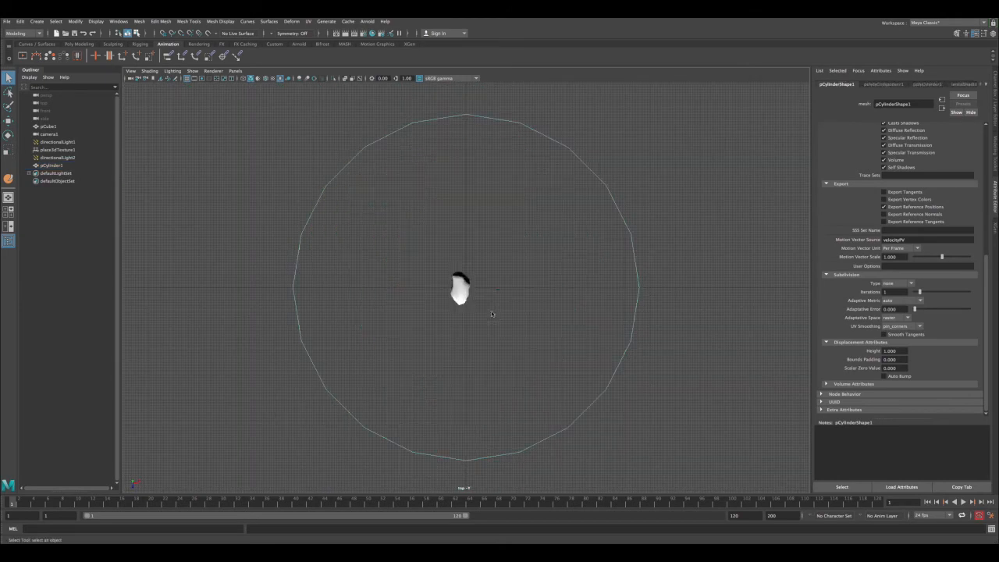
# - Reselect the open cylinder as a whole object in the perspective view and scale it up uniformly to about 4155
pyautogui.press('space')
pyautogui.moveTo(434, 226)
pyautogui.mouseDown()
pyautogui.moveTo(430, 205)
pyautogui.moveTo(438, 208)
pyautogui.mouseUp()
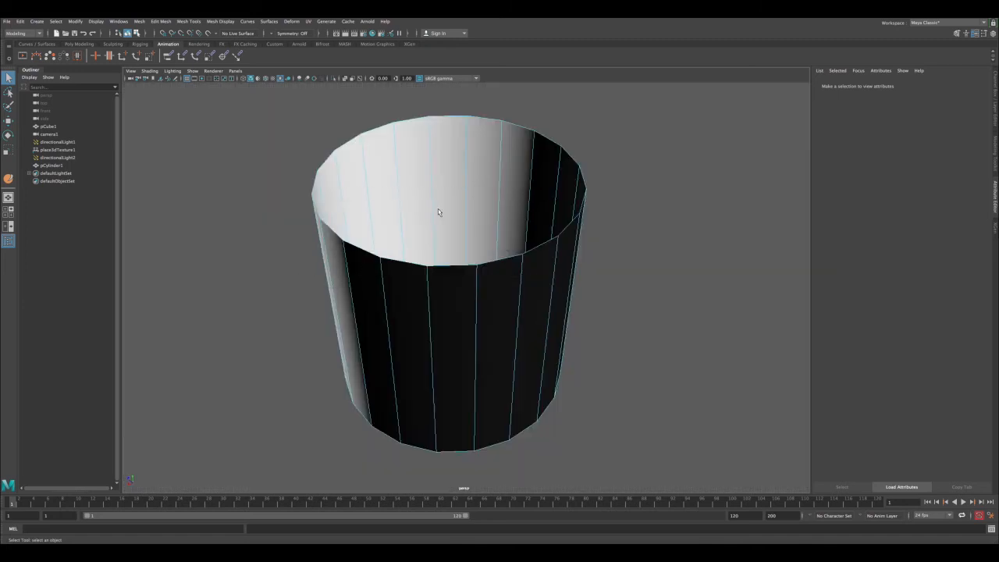
pyautogui.click(444, 218)
pyautogui.moveTo(444, 218); pyautogui.dragTo(475, 216, button='right')
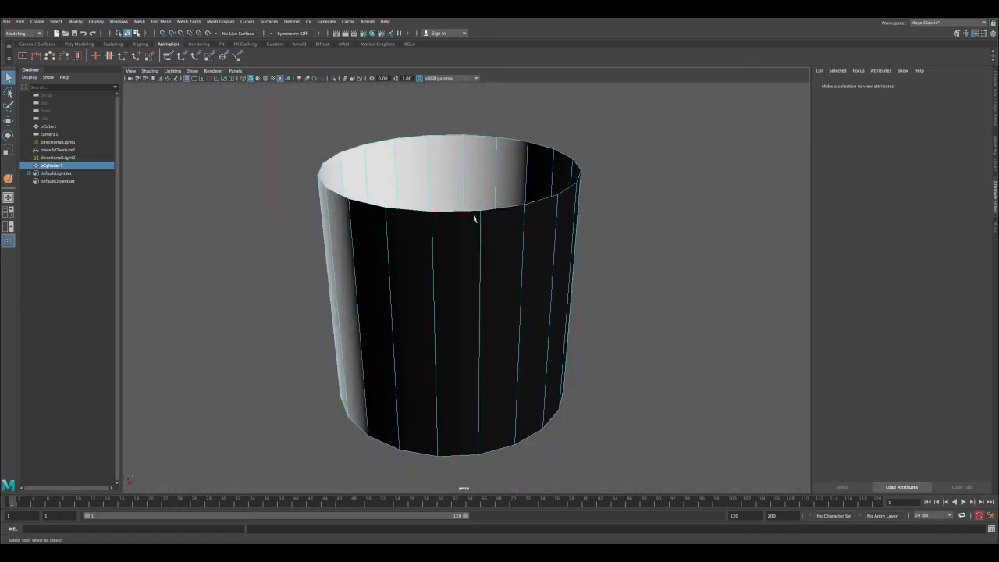
pyautogui.keyDown('alt'); pyautogui.moveTo(474, 216); pyautogui.dragTo(446, 268); pyautogui.keyUp('alt')
pyautogui.press('w')
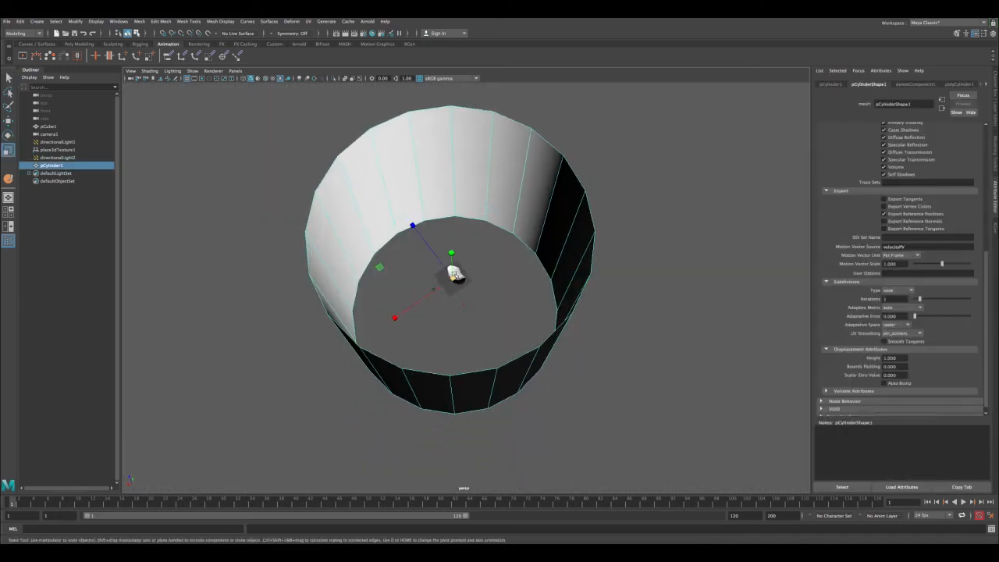
pyautogui.keyDown('alt'); pyautogui.moveTo(455, 272); pyautogui.dragTo(270, 173, button='right'); pyautogui.keyUp('alt')
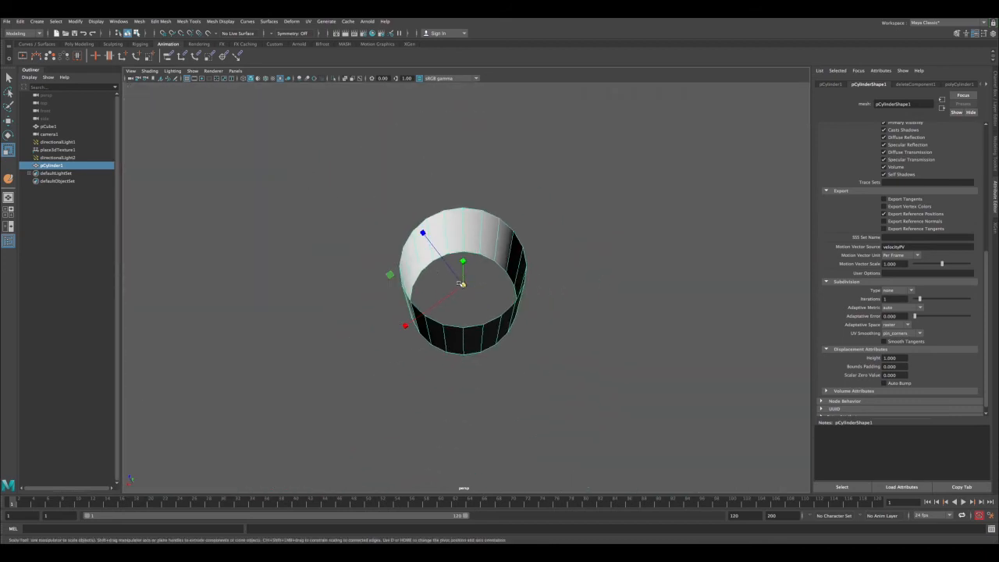
pyautogui.moveTo(461, 283); pyautogui.dragTo(488, 316)
pyautogui.moveTo(461, 285); pyautogui.dragTo(847, 125)
pyautogui.keyDown('alt'); pyautogui.moveTo(492, 220); pyautogui.dragTo(541, 299, button='right'); pyautogui.keyUp('alt')
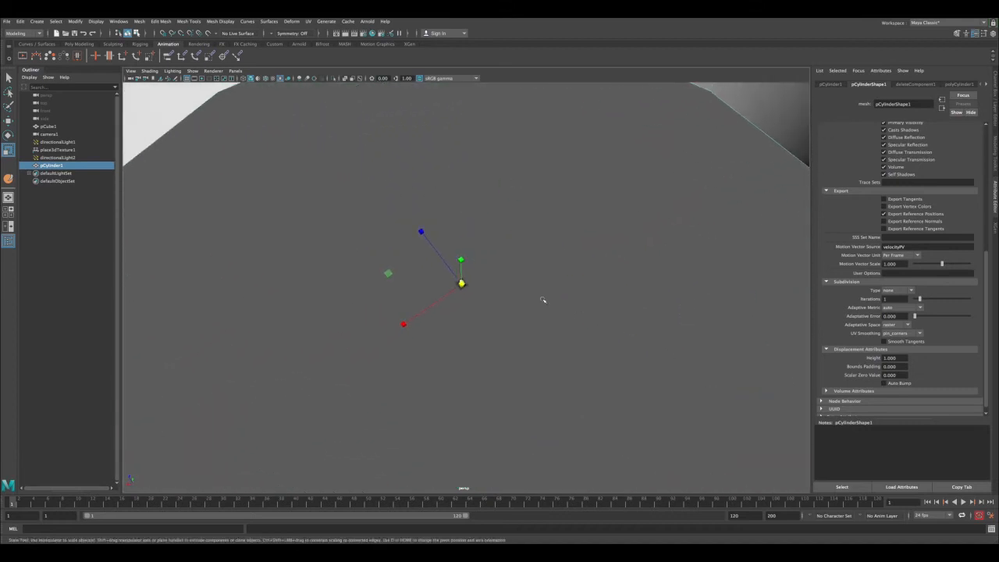
# - Assign a new Surface Shader material to the inside-facing backdrop cylinder around the asteroid
pyautogui.keyDown('alt'); pyautogui.moveTo(542, 299); pyautogui.dragTo(533, 260); pyautogui.keyUp('alt')
pyautogui.keyDown('alt'); pyautogui.moveTo(533, 261); pyautogui.dragTo(713, 497, button='right'); pyautogui.keyUp('alt')
pyautogui.keyDown('alt'); pyautogui.moveTo(507, 309); pyautogui.dragTo(622, 393, button='right'); pyautogui.keyUp('alt')
pyautogui.press('q')
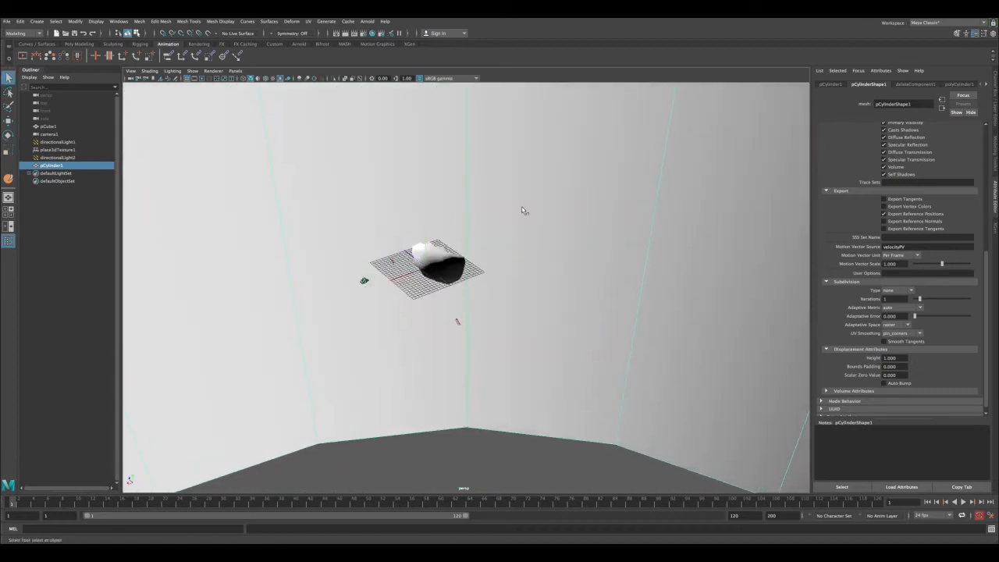
pyautogui.keyDown('alt'); pyautogui.moveTo(523, 211); pyautogui.dragTo(524, 190); pyautogui.keyUp('alt')
pyautogui.moveTo(521, 174); pyautogui.dragTo(520, 375, button='right')
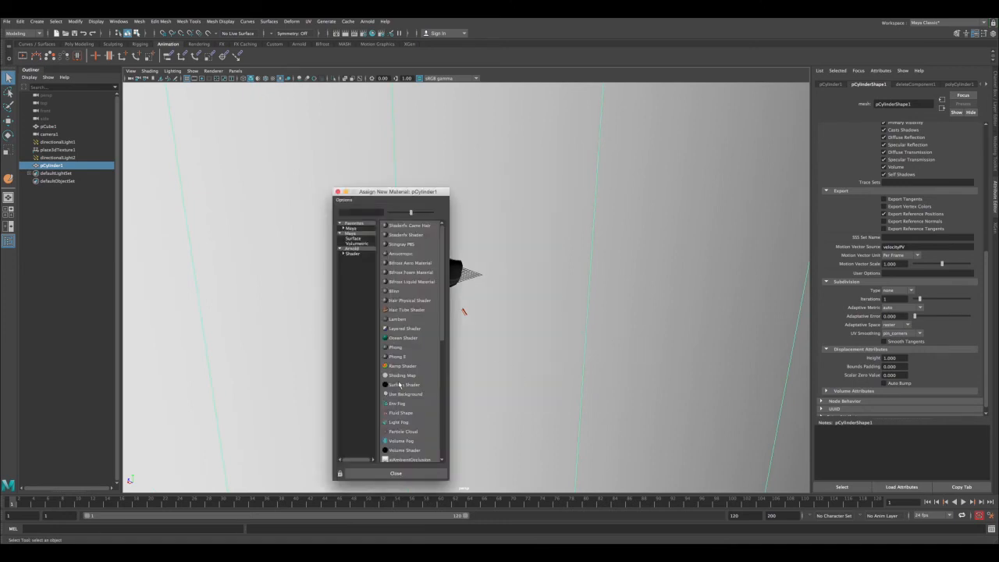
pyautogui.click(400, 384)
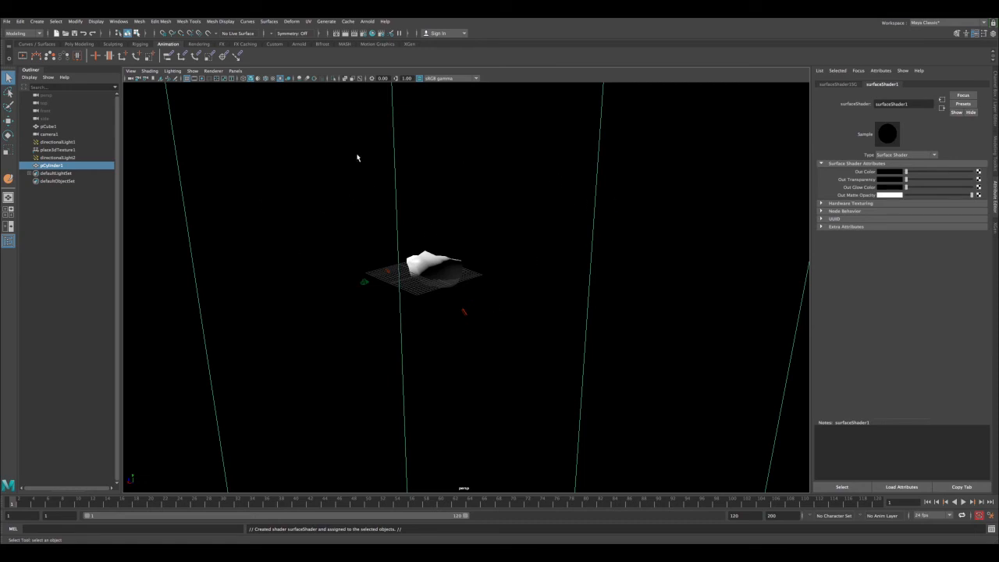
# - Map the surface shader's Out Color with a file texture using Stars_texture.jpg, and inspect the source star image
pyautogui.click(978, 172)
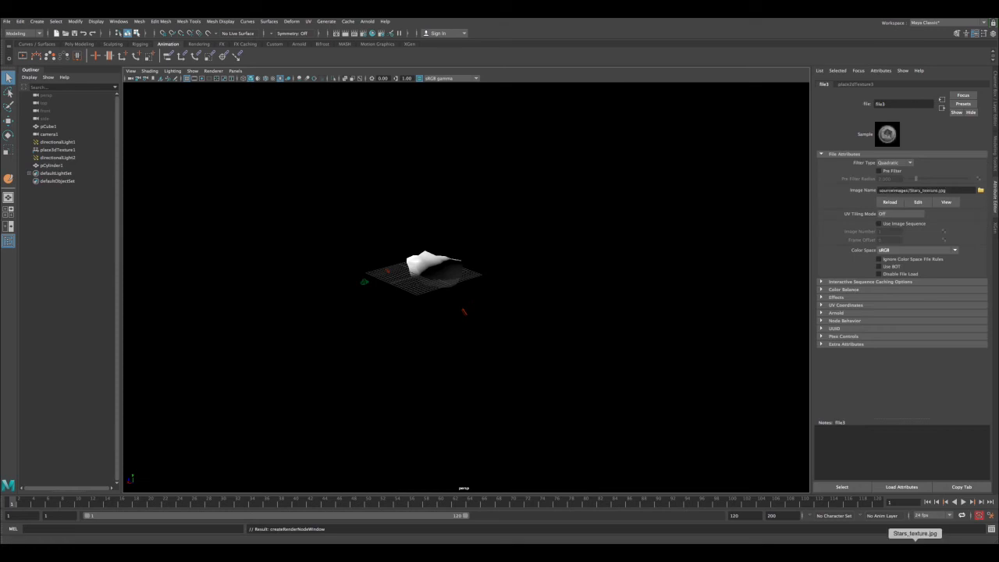
pyautogui.click(914, 552)
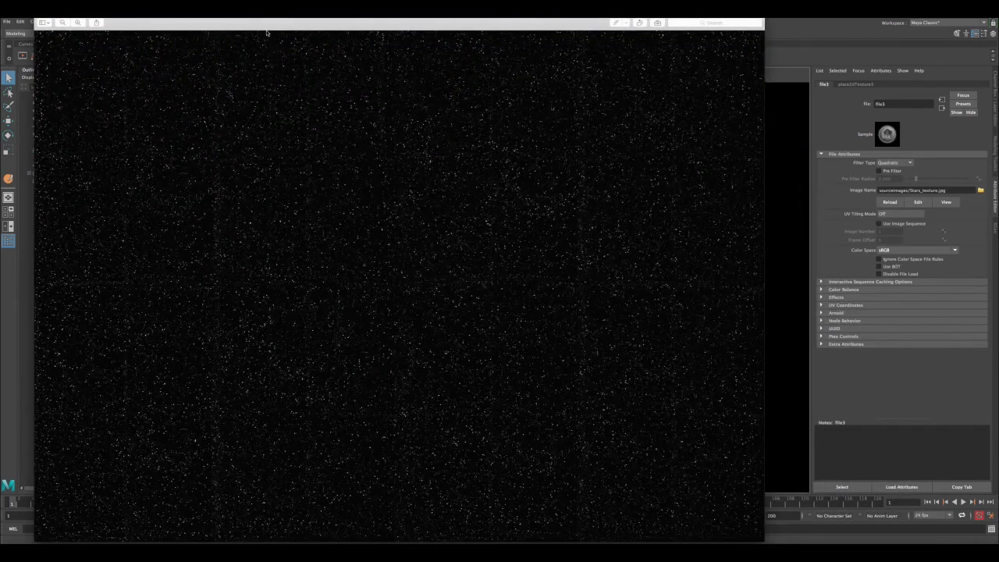
pyautogui.moveTo(266, 32); pyautogui.dragTo(283, 20)
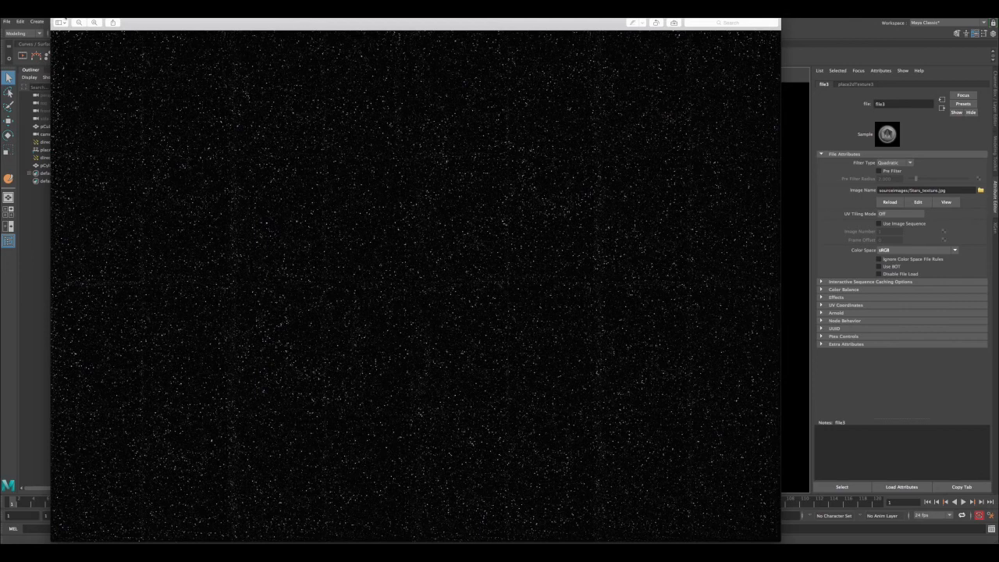
pyautogui.click(65, 17)
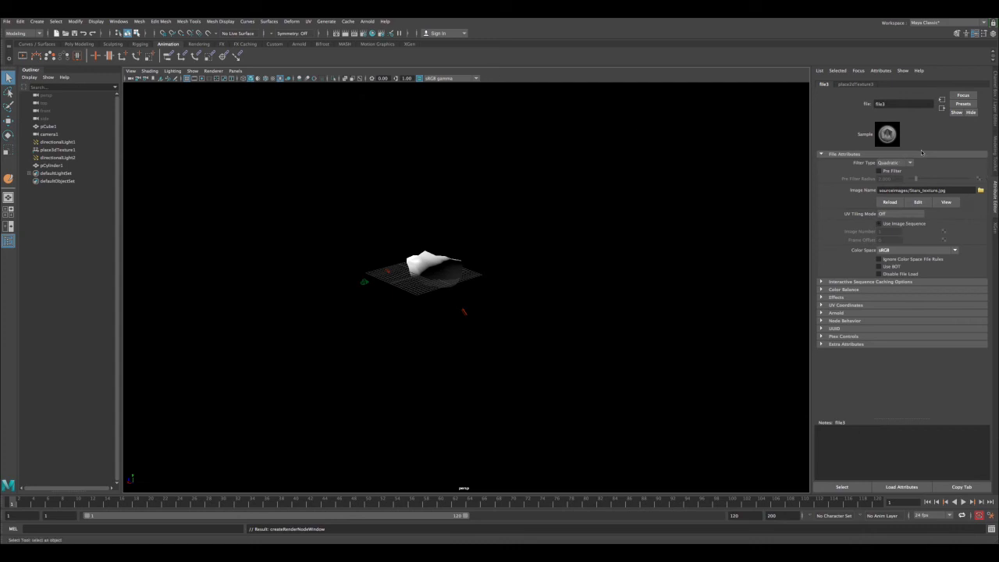
# - Switch to the render camera's view, open the star file texture's attributes, and turn on textured display
pyautogui.click(941, 108)
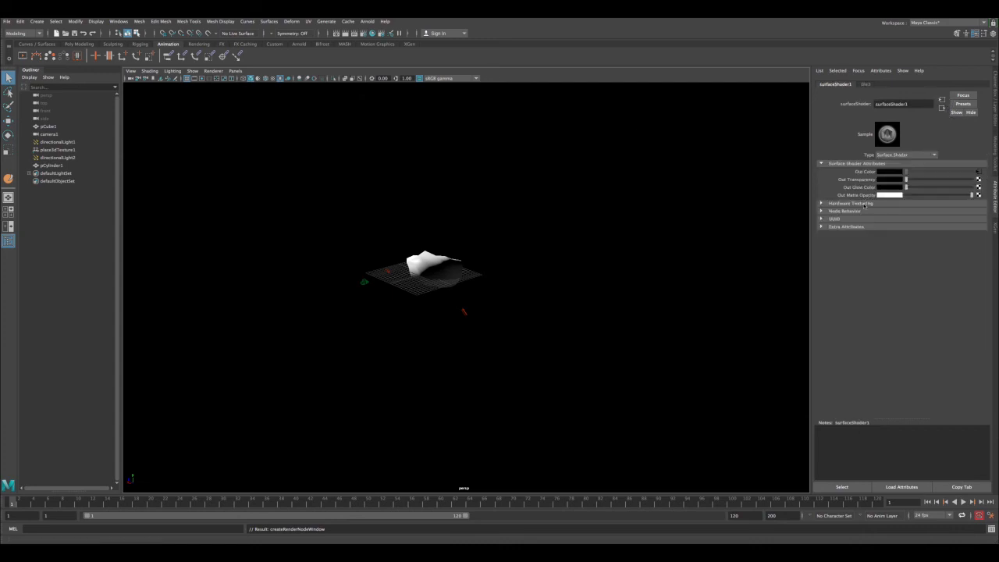
pyautogui.press('space')
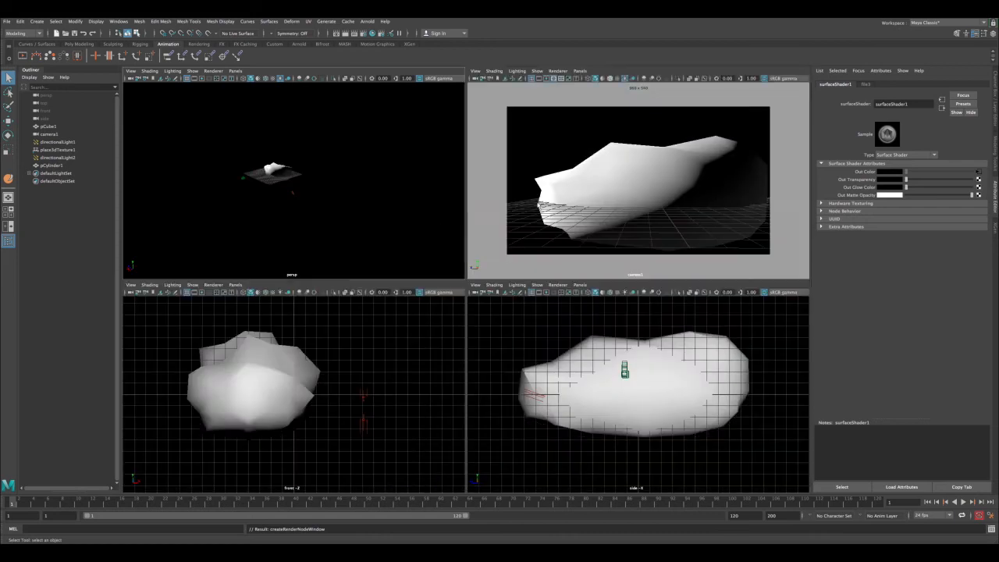
pyautogui.press('space')
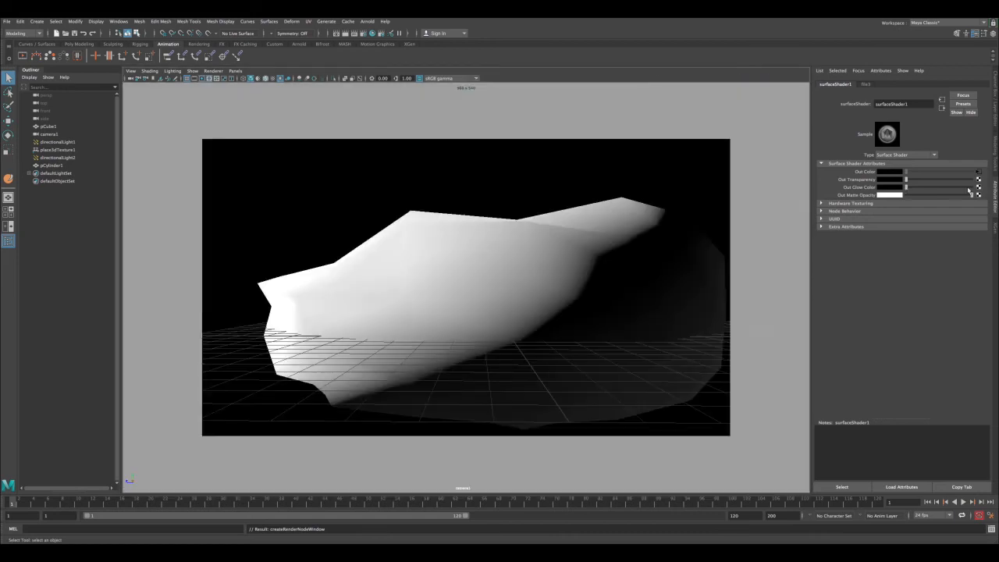
pyautogui.click(978, 171)
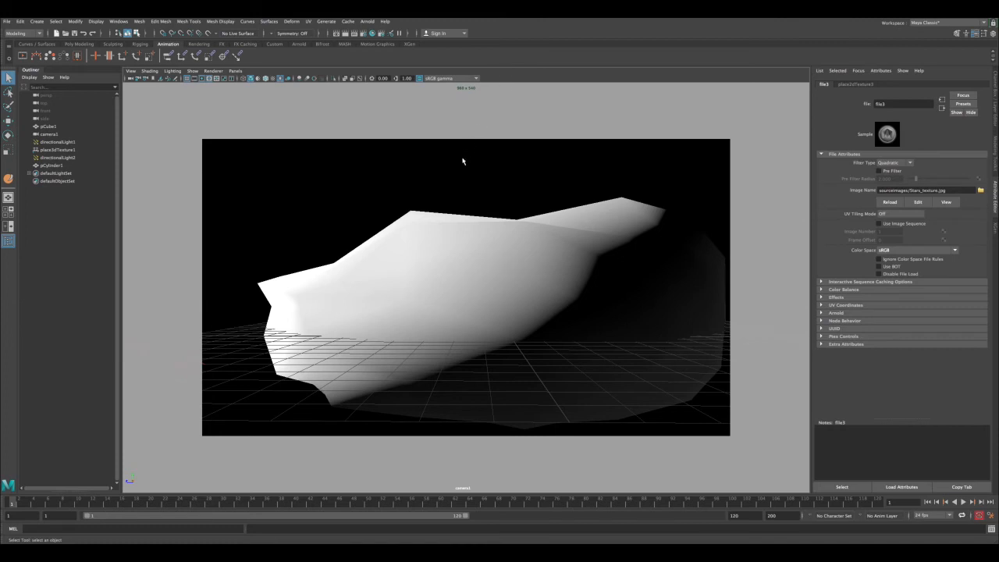
pyautogui.press('6')
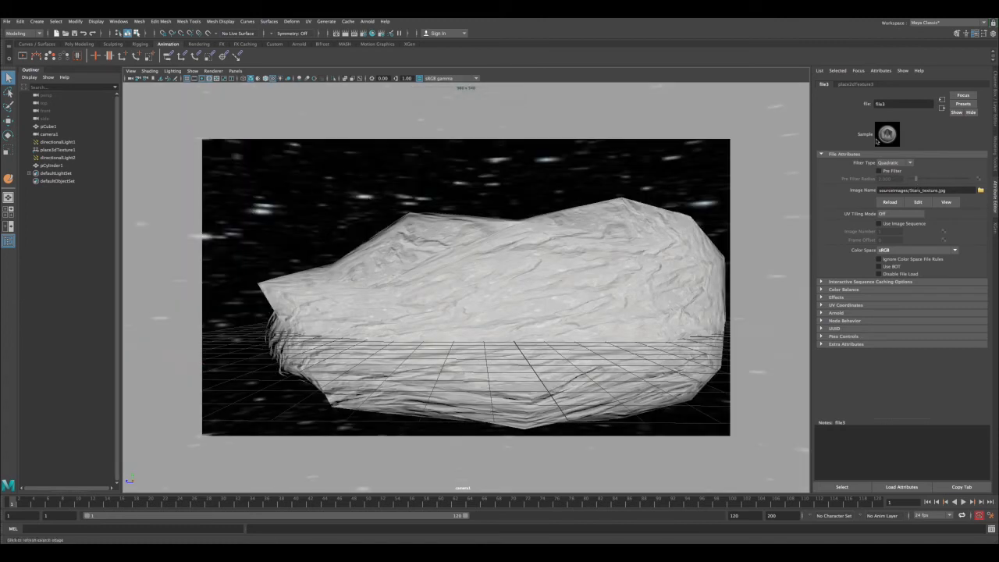
# - Set the star texture's Repeat UV to 12 by 12, and raise the U repeat to 14
pyautogui.click(855, 83)
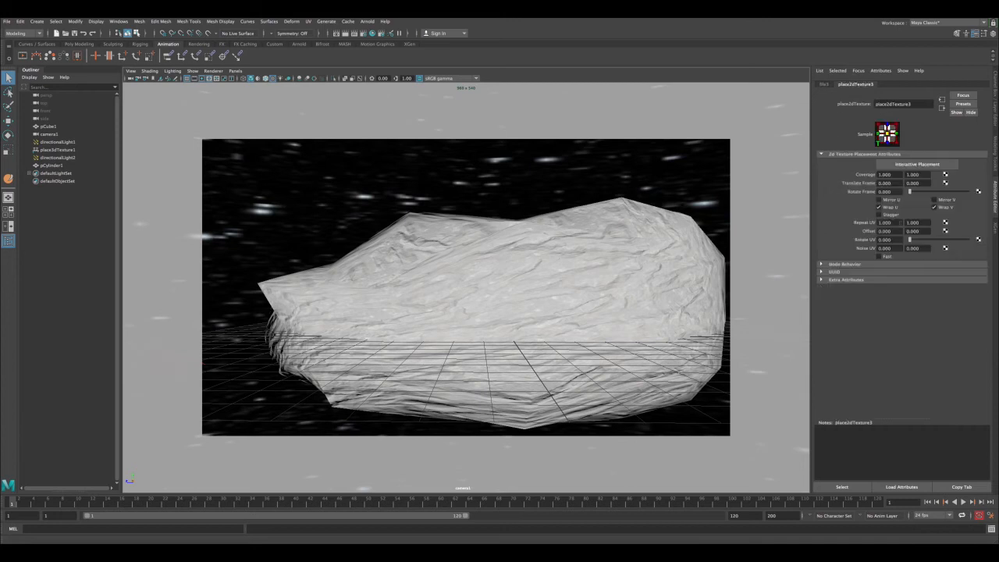
pyautogui.doubleClick(889, 222)
pyautogui.write('12')
pyautogui.press('Tab')
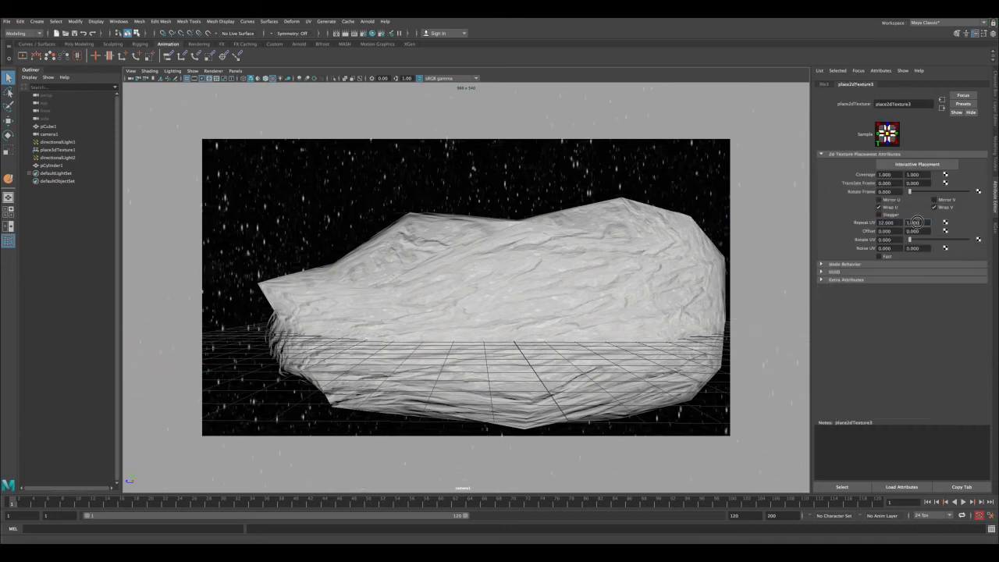
pyautogui.press('Return')
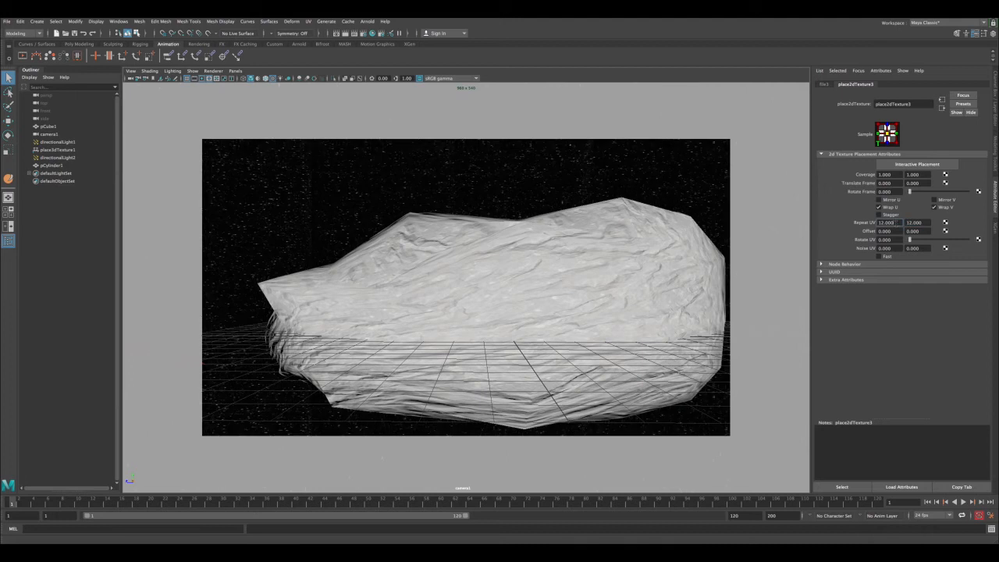
pyautogui.doubleClick(898, 223)
pyautogui.press('Tab')
pyautogui.press('Return')
# - Select the star cylinder and turn off Casts Shadows and Receive Shadows in its shape's render stats
pyautogui.press('space')
pyautogui.click(360, 162)
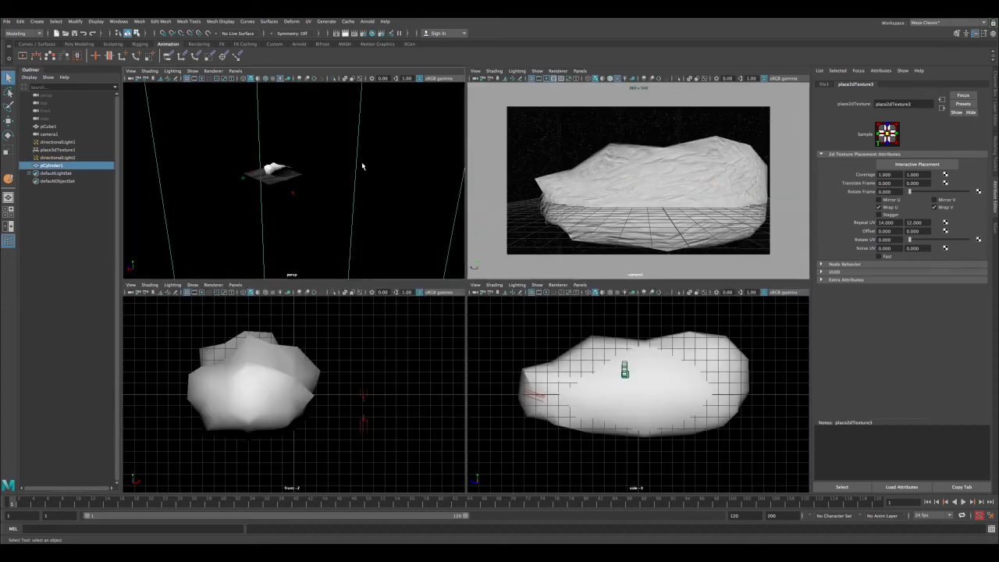
pyautogui.click(345, 156)
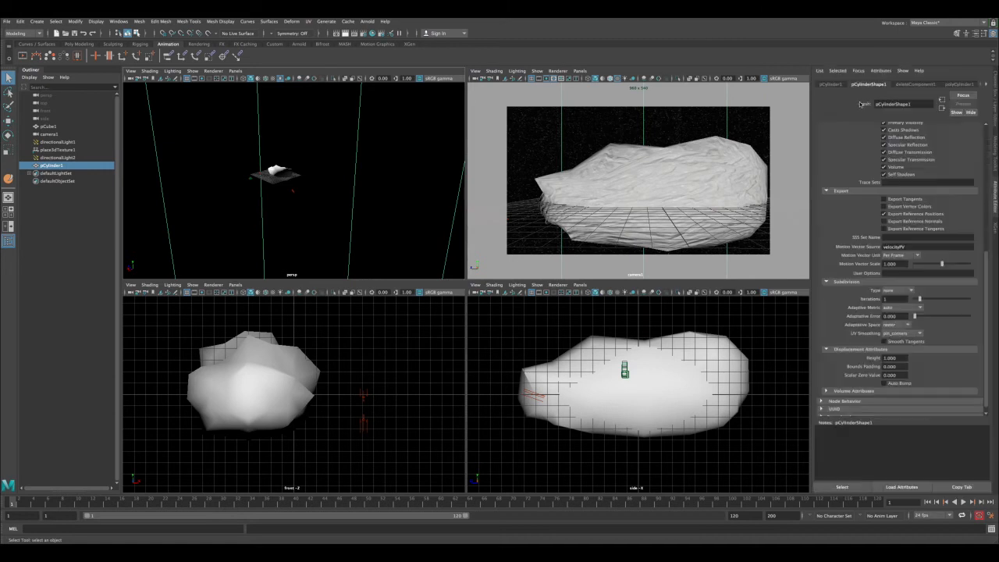
pyautogui.scroll(5, 982, 153)
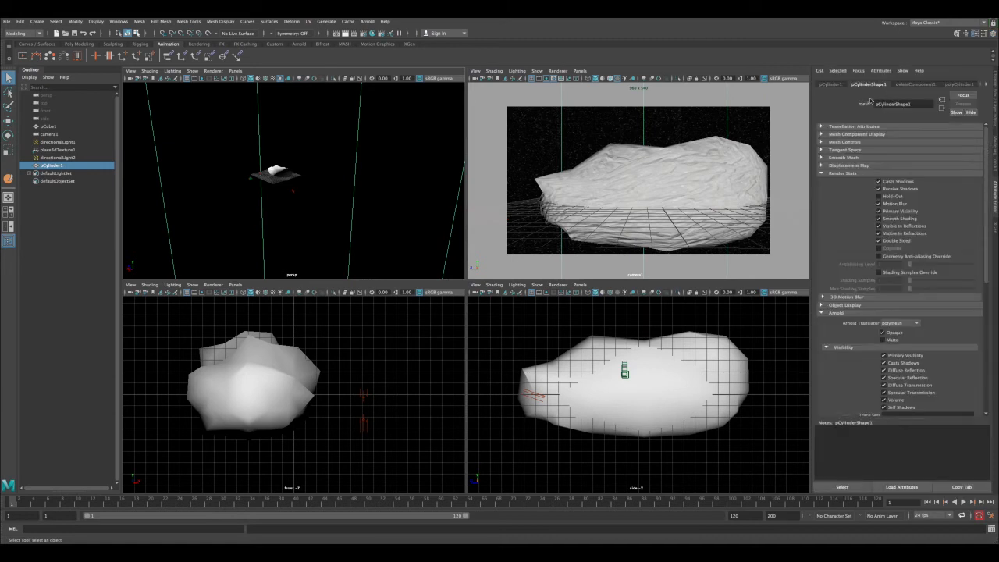
pyautogui.click(832, 84)
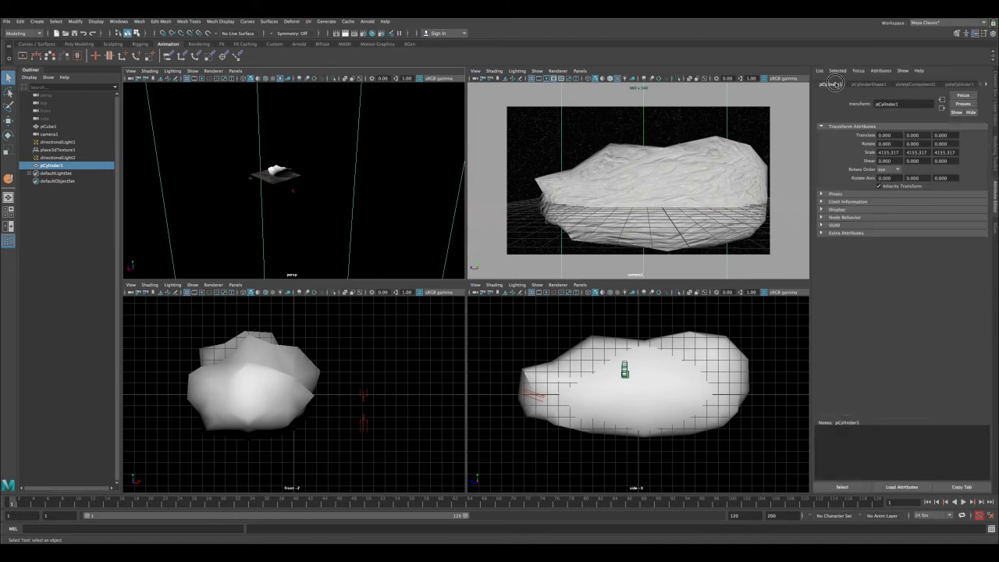
pyautogui.click(866, 85)
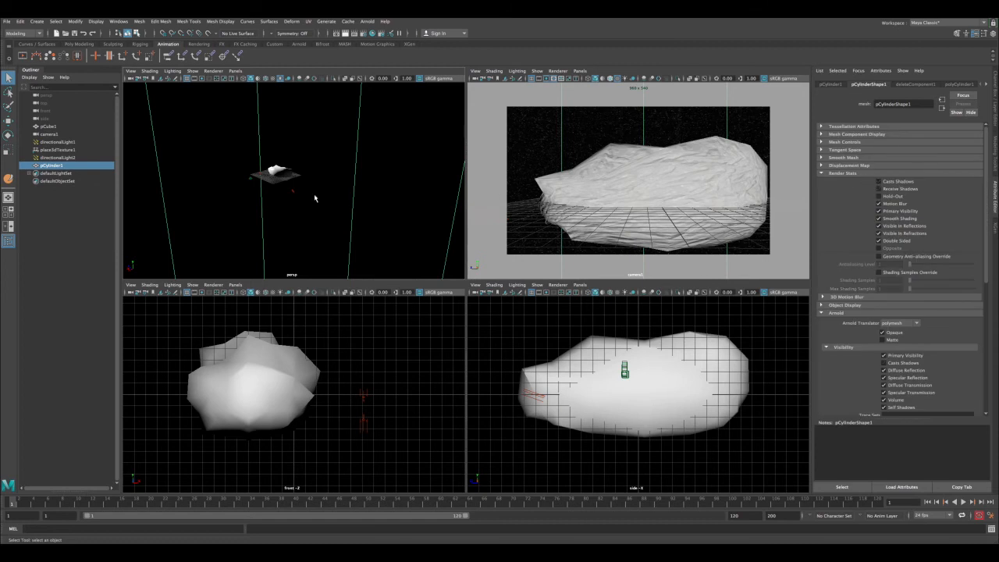
# - Render the asteroid from the camera against the star backdrop, compare it with the stored images, and close the render window
pyautogui.press('space')
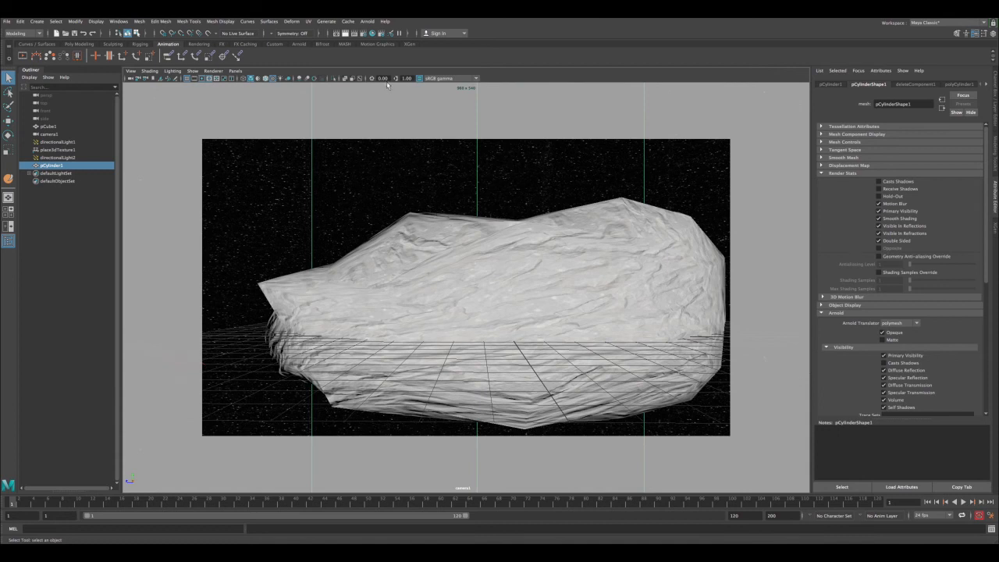
pyautogui.click(337, 33)
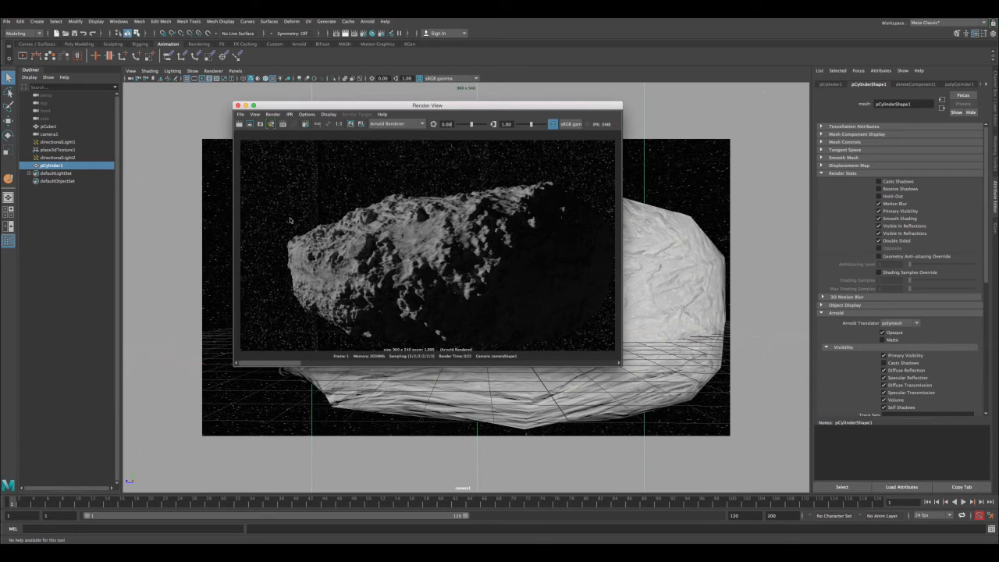
pyautogui.moveTo(281, 367)
pyautogui.mouseDown()
pyautogui.moveTo(361, 361)
pyautogui.moveTo(270, 362)
pyautogui.mouseUp()
pyautogui.moveTo(290, 362)
pyautogui.mouseDown()
pyautogui.moveTo(336, 362)
pyautogui.moveTo(277, 362)
pyautogui.mouseUp()
pyautogui.click(238, 106)
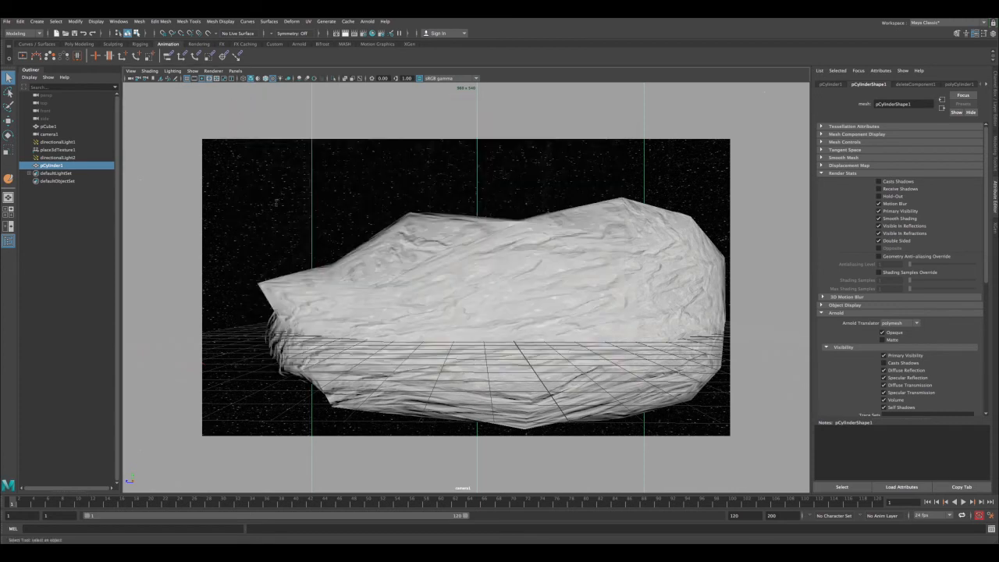
# - Raise the star surface shader's Out Transparency to nearly white and bring up the render view
pyautogui.click(986, 84)
pyautogui.click(952, 84)
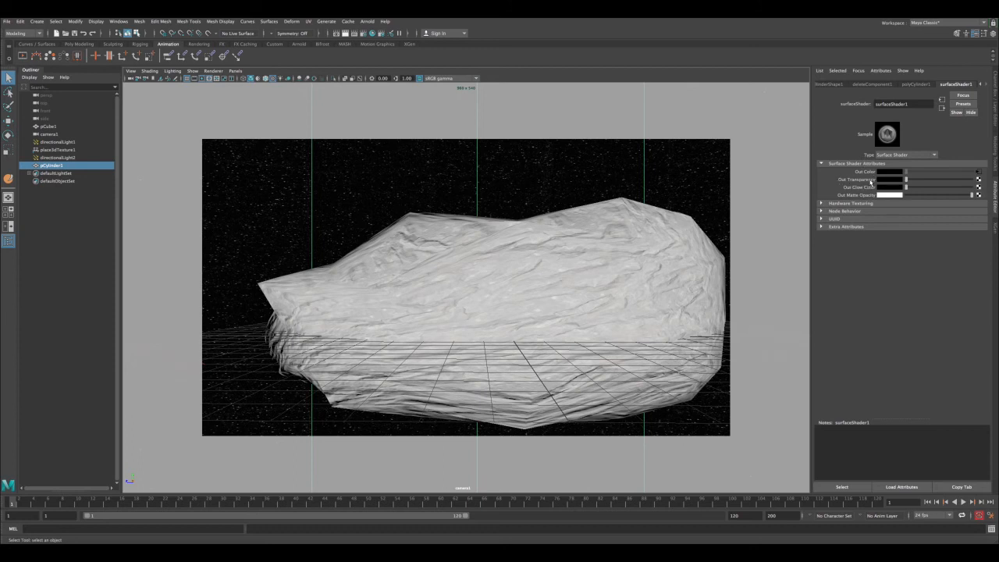
pyautogui.moveTo(914, 182)
pyautogui.mouseDown()
pyautogui.moveTo(978, 185)
pyautogui.moveTo(965, 185)
pyautogui.mouseUp()
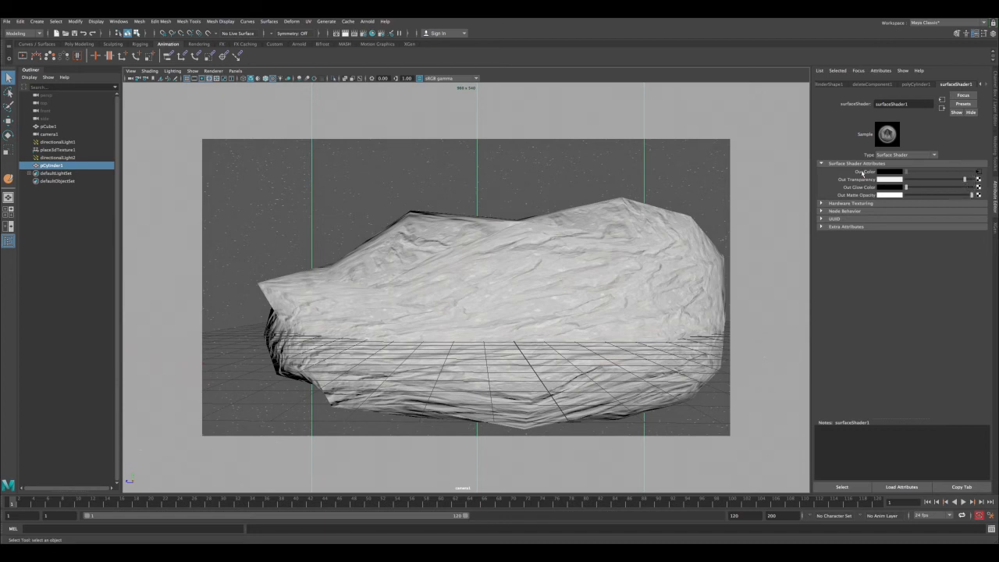
pyautogui.click(345, 35)
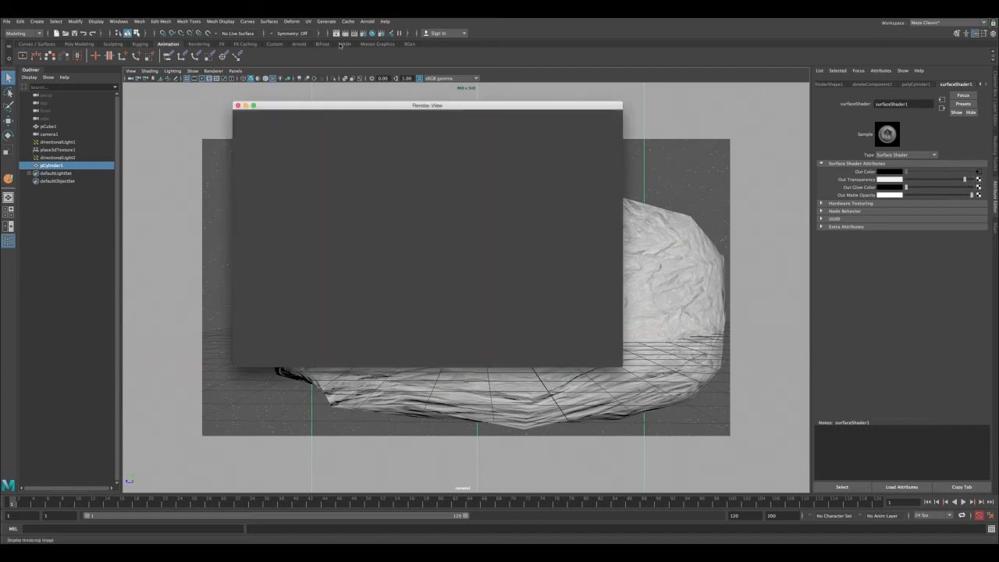
# - Render the asteroid from the camera with the changed backdrop transparency and compare it with the stored image
pyautogui.click(350, 125)
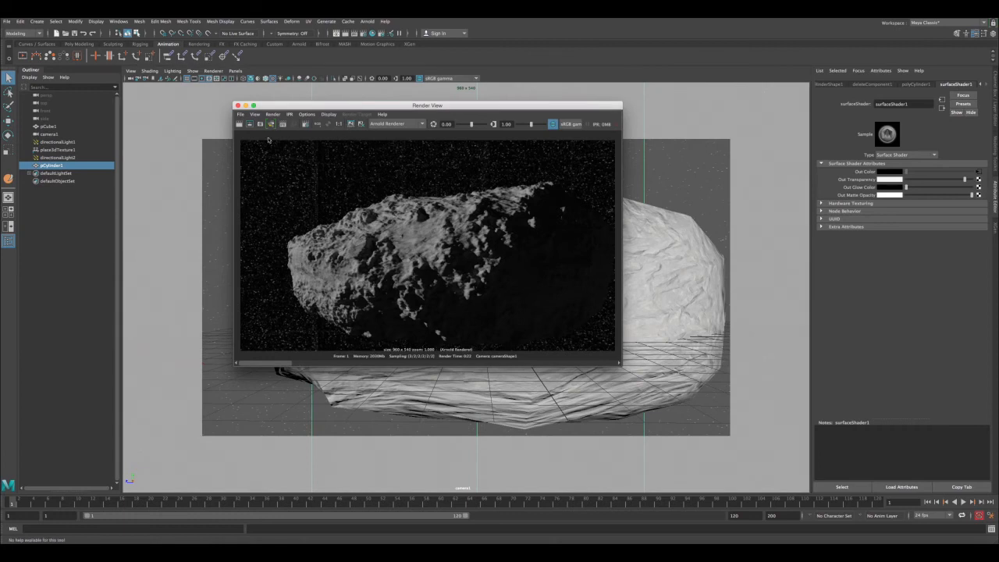
pyautogui.moveTo(392, 105); pyautogui.dragTo(406, 115)
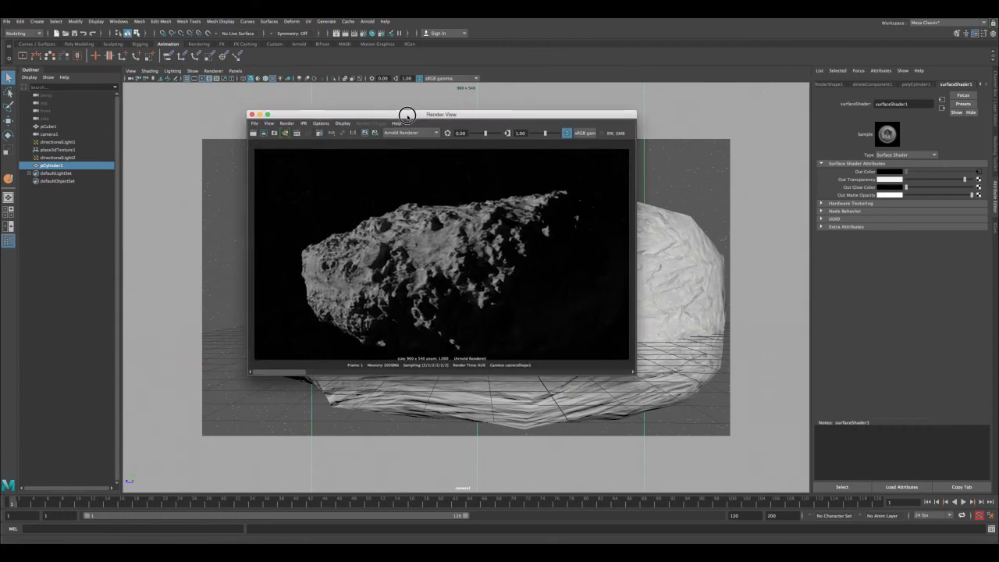
pyautogui.moveTo(295, 375)
pyautogui.mouseDown()
pyautogui.moveTo(322, 374)
pyautogui.moveTo(278, 373)
pyautogui.mouseUp()
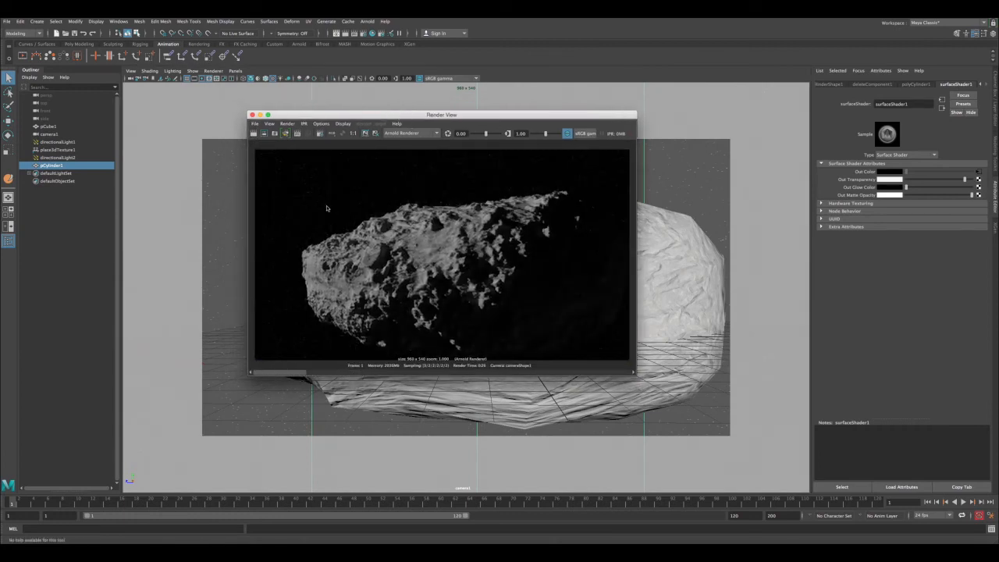
# - Lower the star surface shader's Out Transparency slightly, re-render the asteroid, and close the render window
pyautogui.click(966, 181)
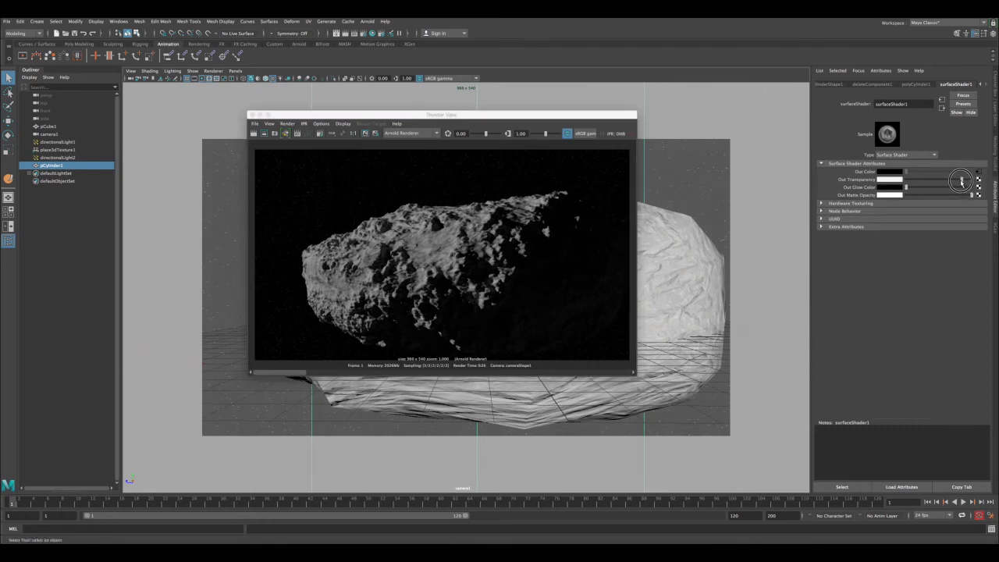
pyautogui.click(253, 132)
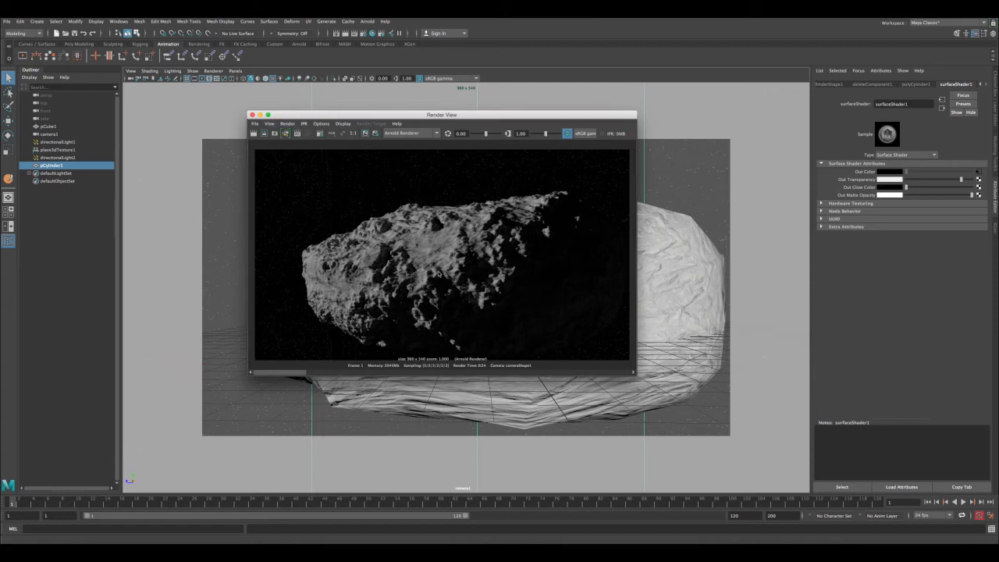
pyautogui.click(252, 115)
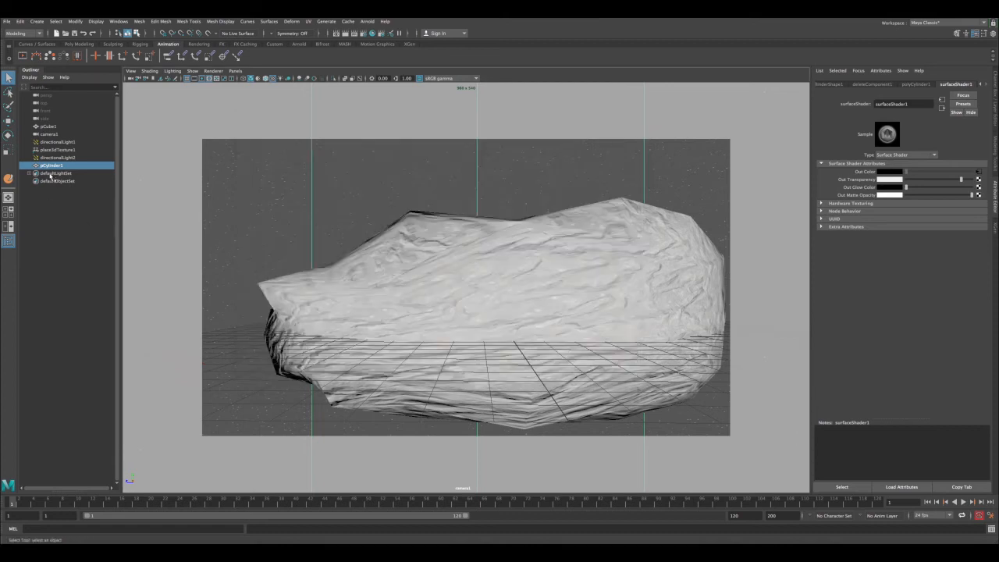
# - Group the asteroid mesh, name the group anim_grp, and check that it contains the cube
pyautogui.click(427, 289)
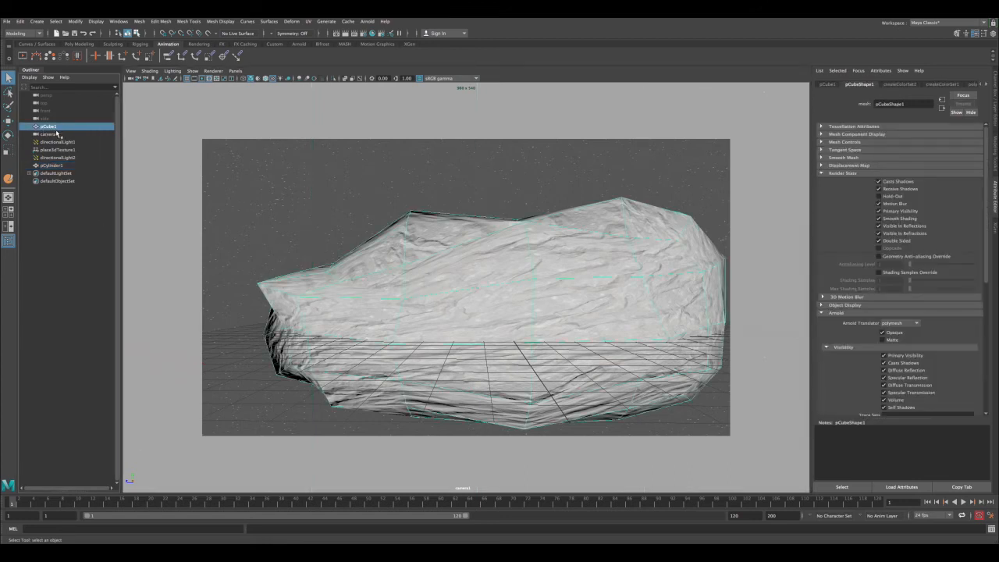
pyautogui.hotkey('ctrl', 'g')
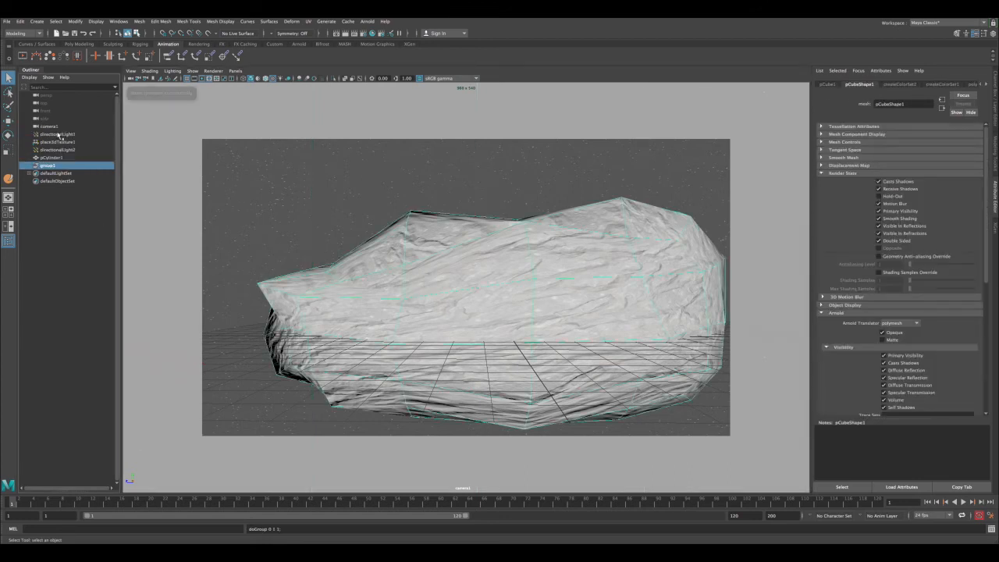
pyautogui.doubleClick(47, 166)
pyautogui.write('anim_grp')
pyautogui.press('Return')
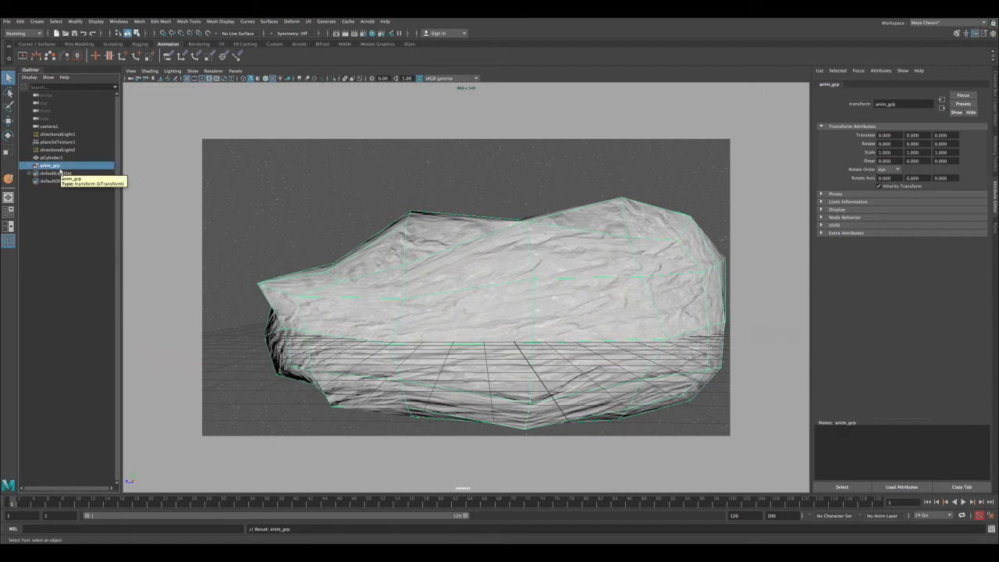
pyautogui.click(30, 166)
pyautogui.click(50, 173)
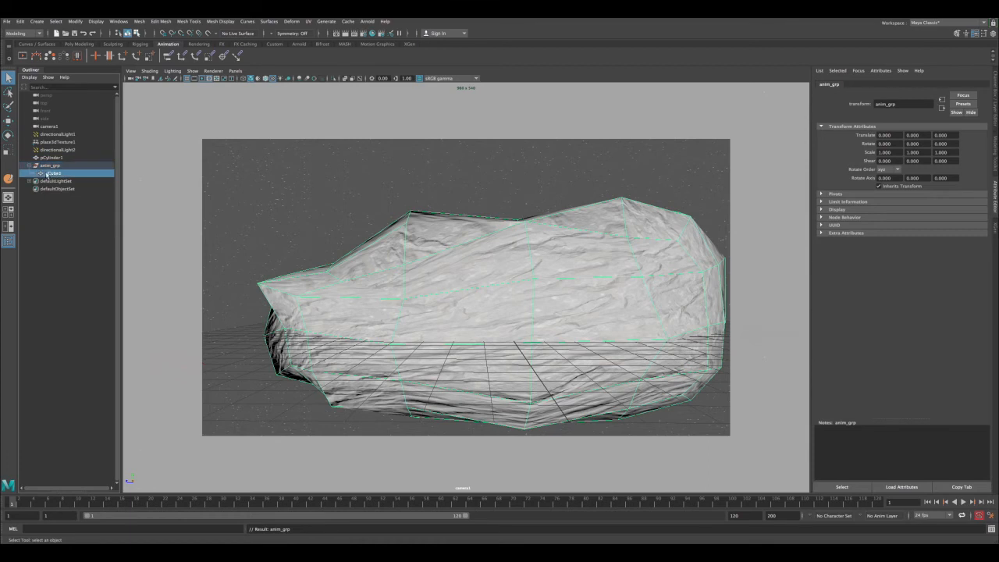
pyautogui.click(50, 167)
pyautogui.click(30, 166)
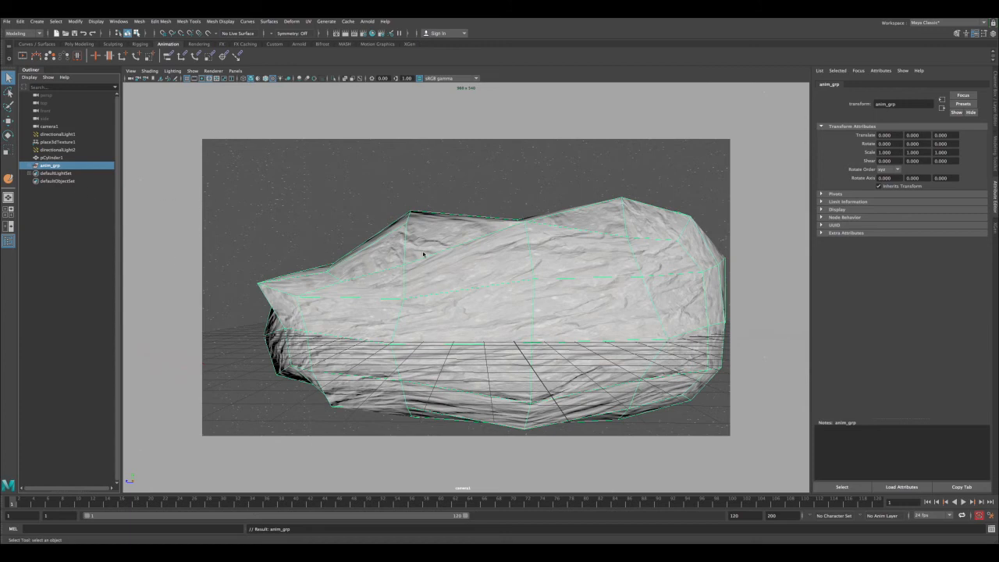
# - Center the pivot of anim_grp on the asteroid
pyautogui.press('5')
pyautogui.press('space')
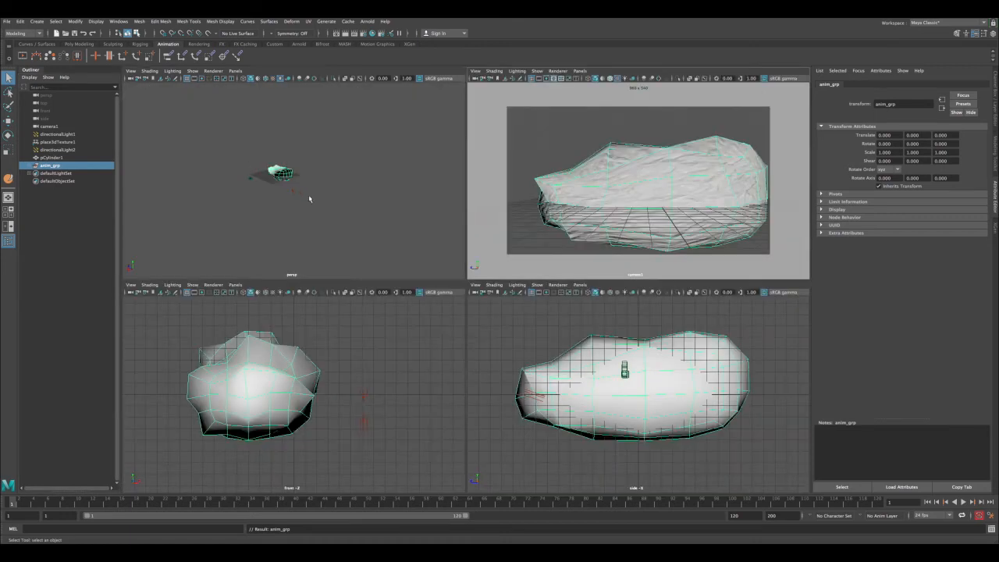
pyautogui.scroll(3, 312, 187)
pyautogui.press('w')
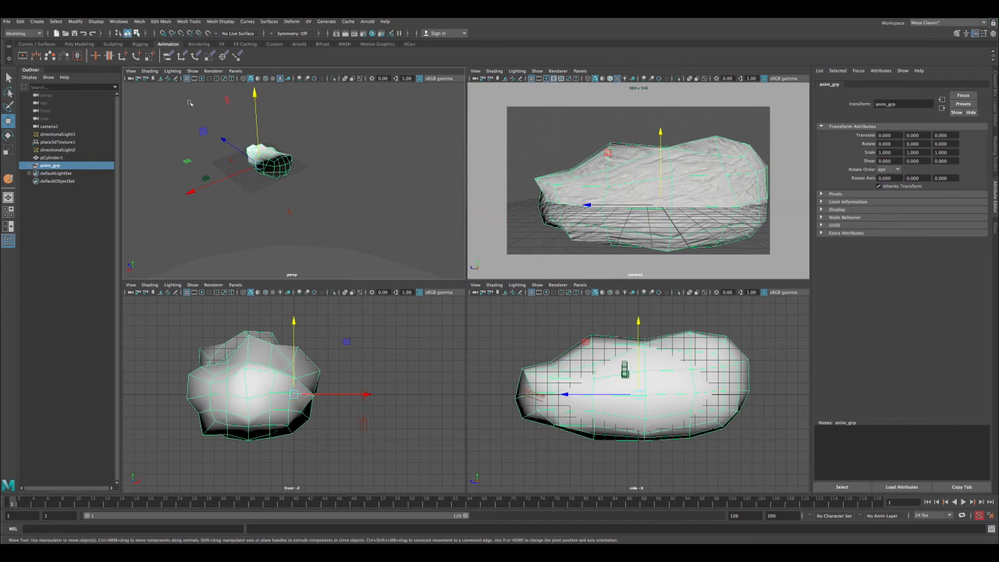
pyautogui.click(49, 168)
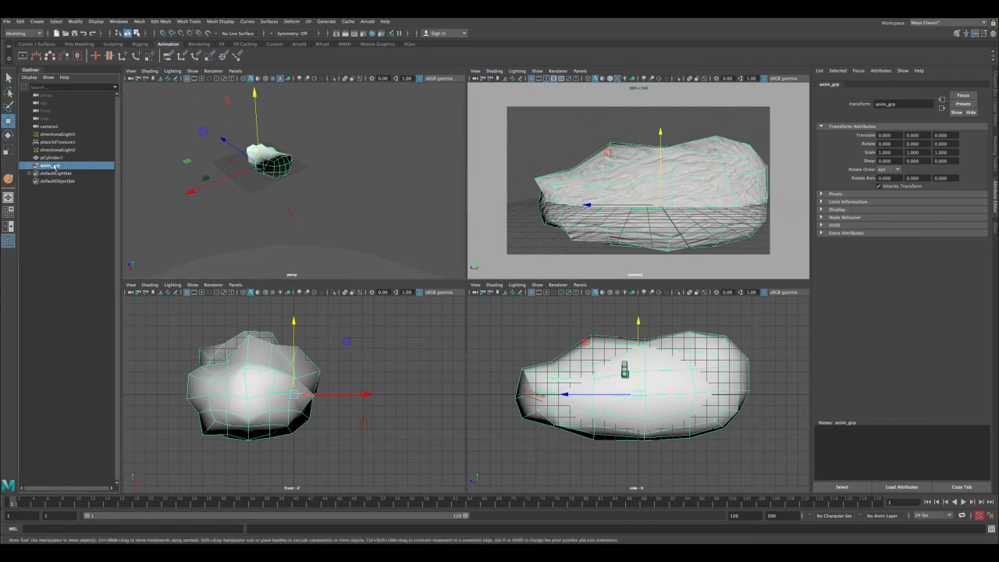
pyautogui.click(75, 21)
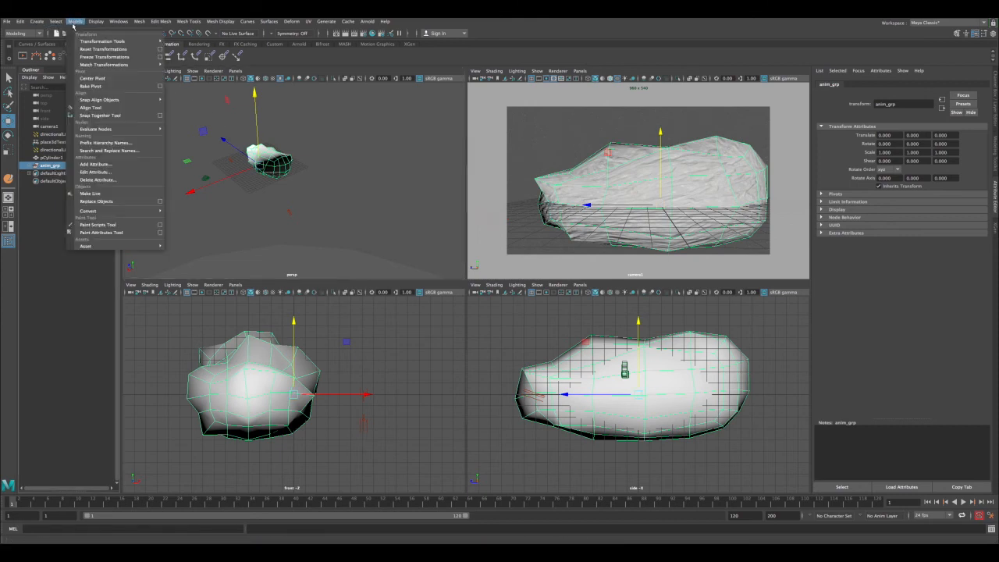
pyautogui.click(92, 78)
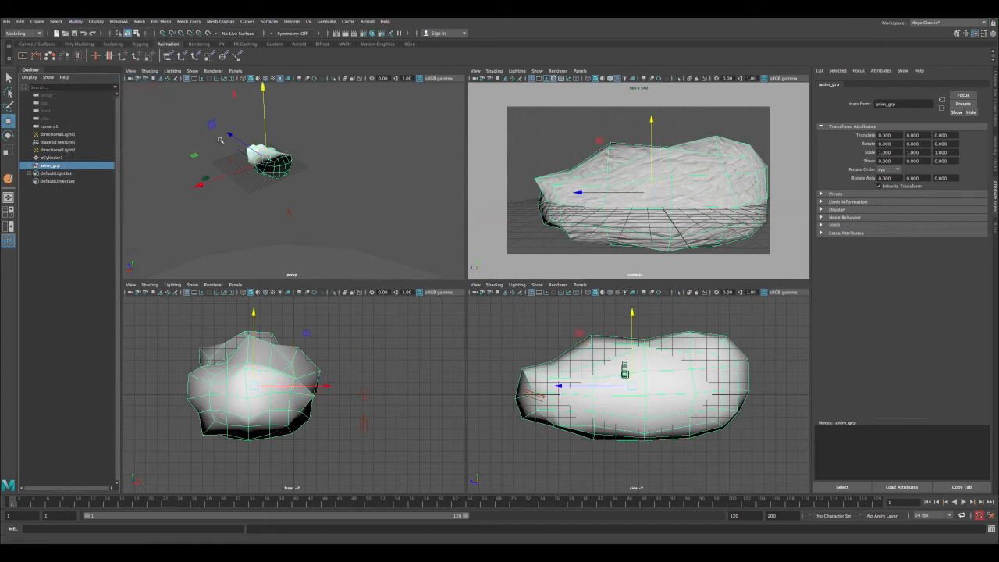
# - At frame 1, rotate anim_grp to about -18.4° in X and -23.6° in Y, and key its transforms
pyautogui.keyDown('alt'); pyautogui.moveTo(220, 140); pyautogui.dragTo(292, 221); pyautogui.keyUp('alt')
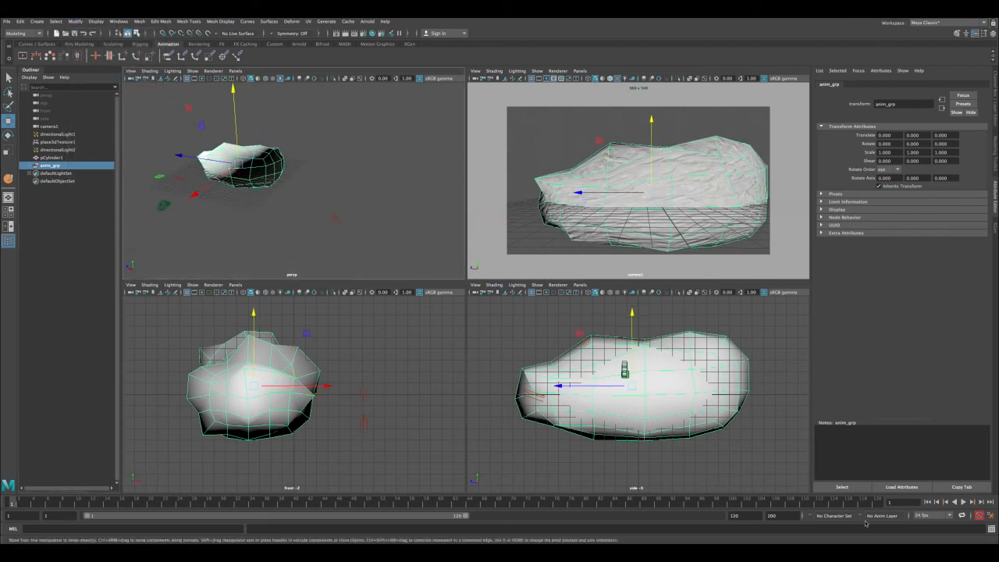
pyautogui.moveTo(21, 504)
pyautogui.mouseDown()
pyautogui.moveTo(887, 503)
pyautogui.moveTo(2, 506)
pyautogui.mouseUp()
pyautogui.keyDown('alt'); pyautogui.moveTo(337, 185); pyautogui.dragTo(246, 176); pyautogui.keyUp('alt')
pyautogui.press('e')
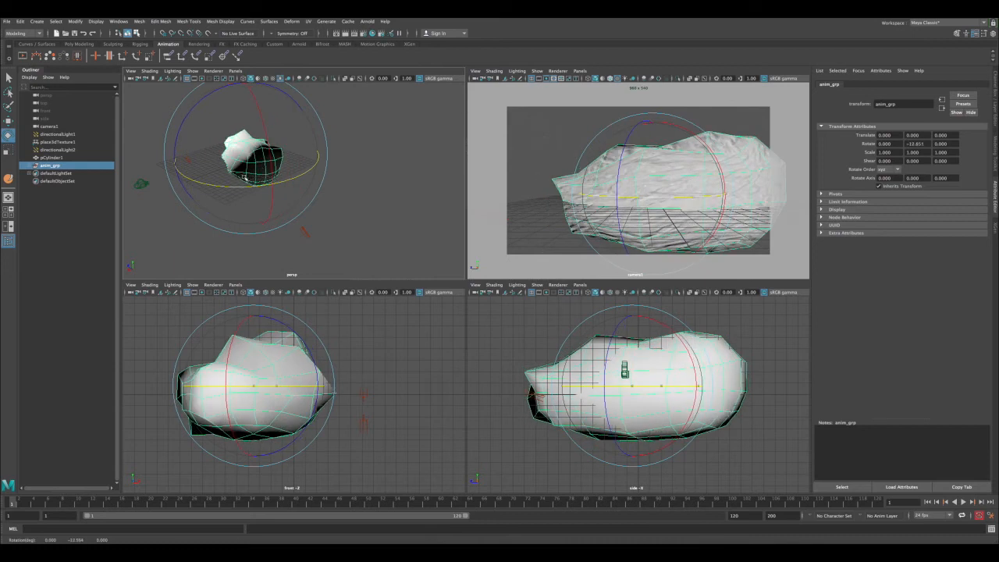
pyautogui.press('w')
pyautogui.press('e')
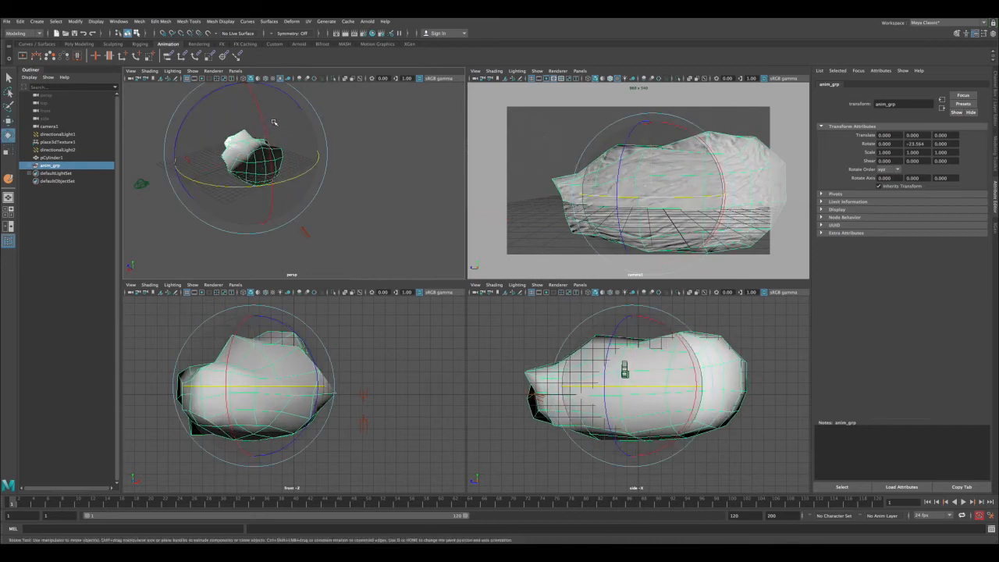
pyautogui.moveTo(274, 122); pyautogui.dragTo(277, 149)
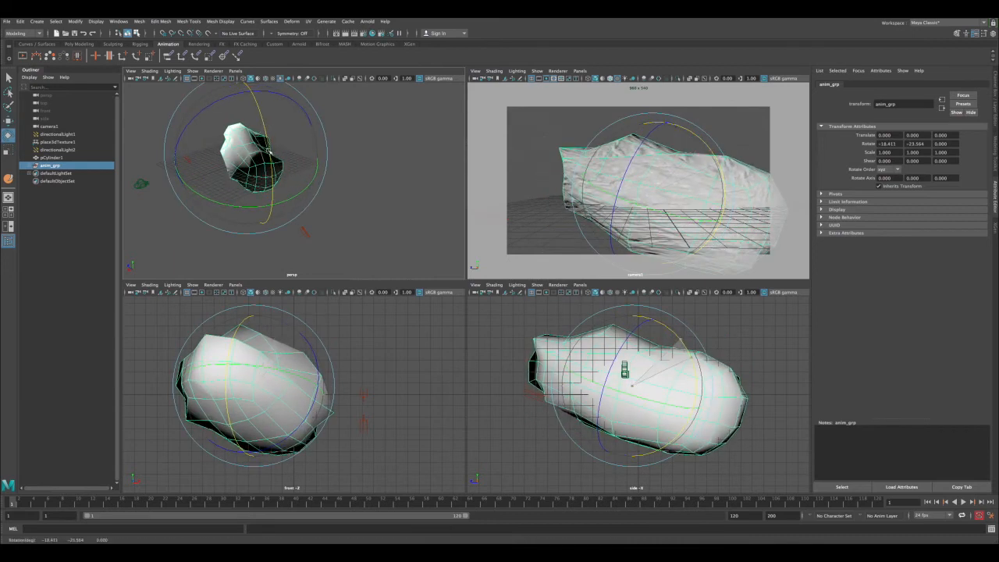
pyautogui.press('s')
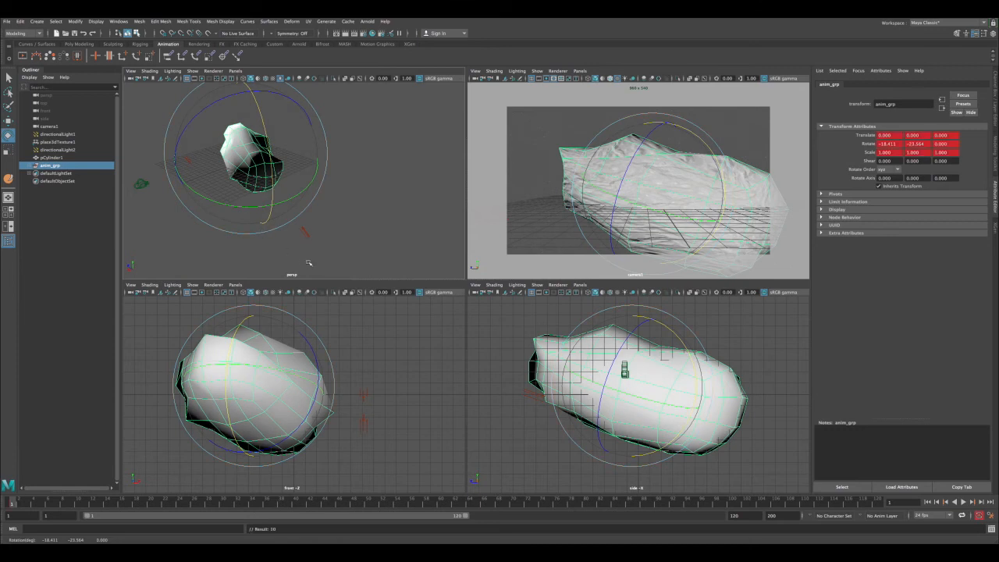
# - At frame 120, move anim_grp to about -8.6 in X, rotate it to about -15.7, -25.2, 20.1, and key it
pyautogui.click(877, 504)
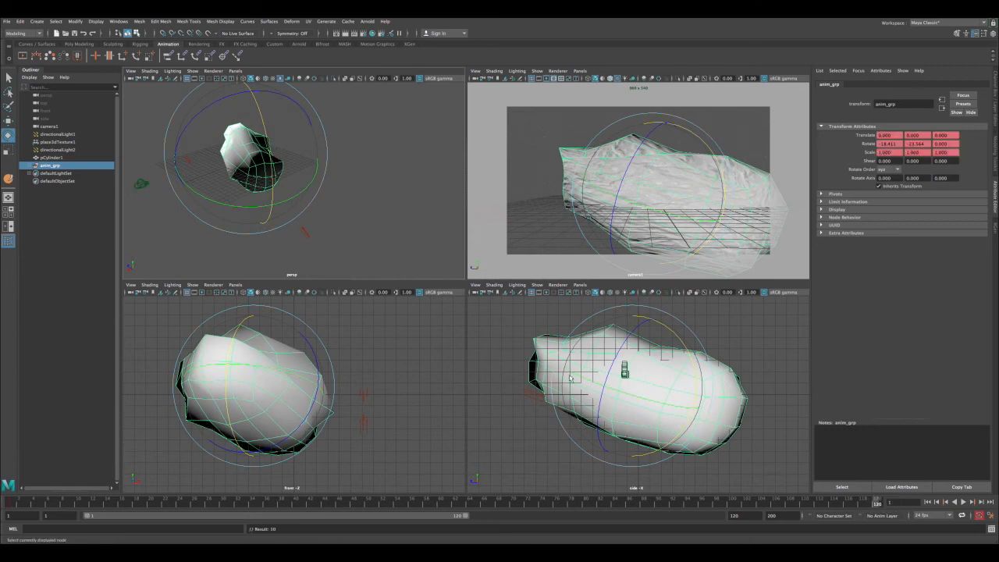
pyautogui.scroll(2, 240, 190)
pyautogui.press('w')
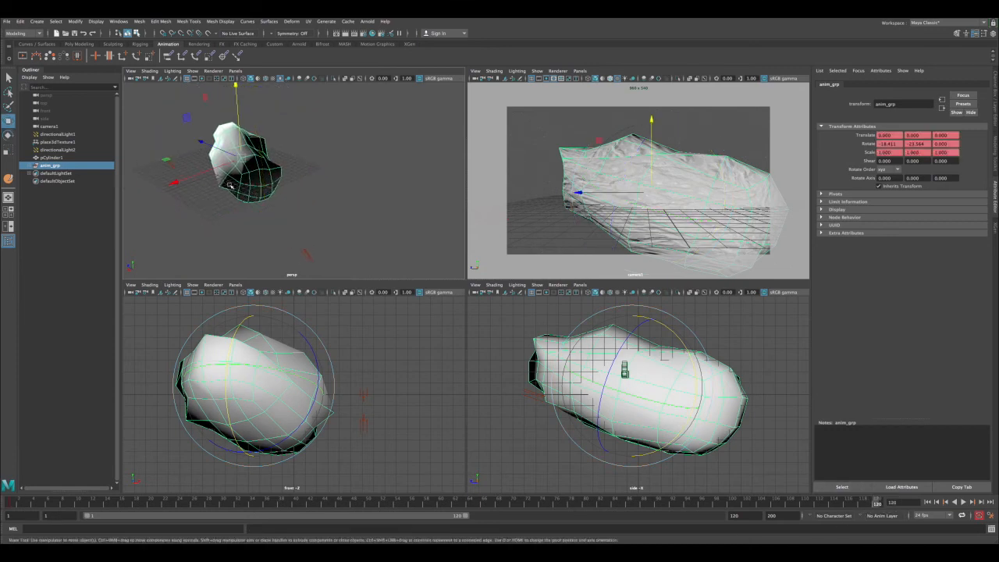
pyautogui.moveTo(218, 166); pyautogui.dragTo(256, 167)
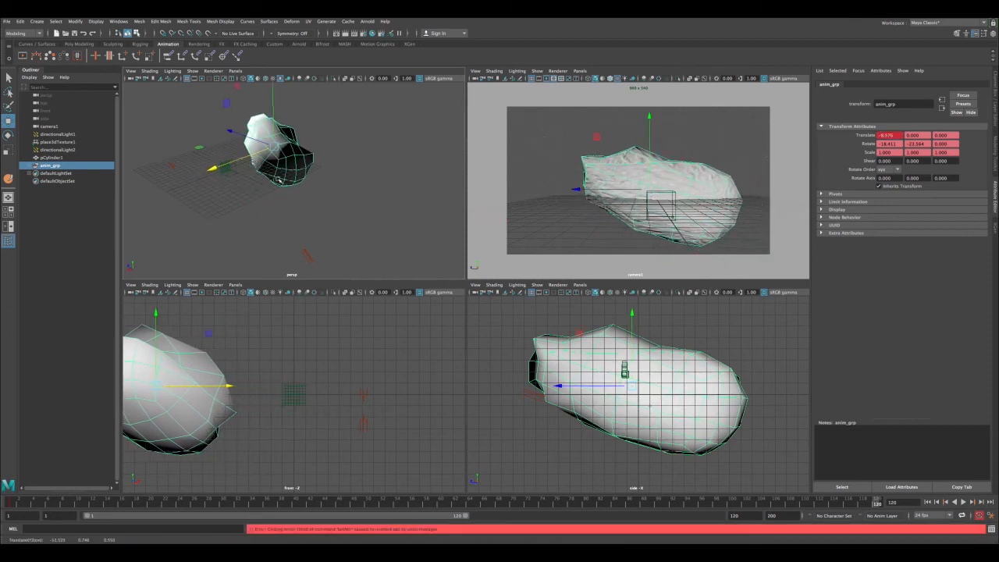
pyautogui.press('e')
pyautogui.moveTo(288, 196); pyautogui.dragTo(291, 117)
pyautogui.press('q')
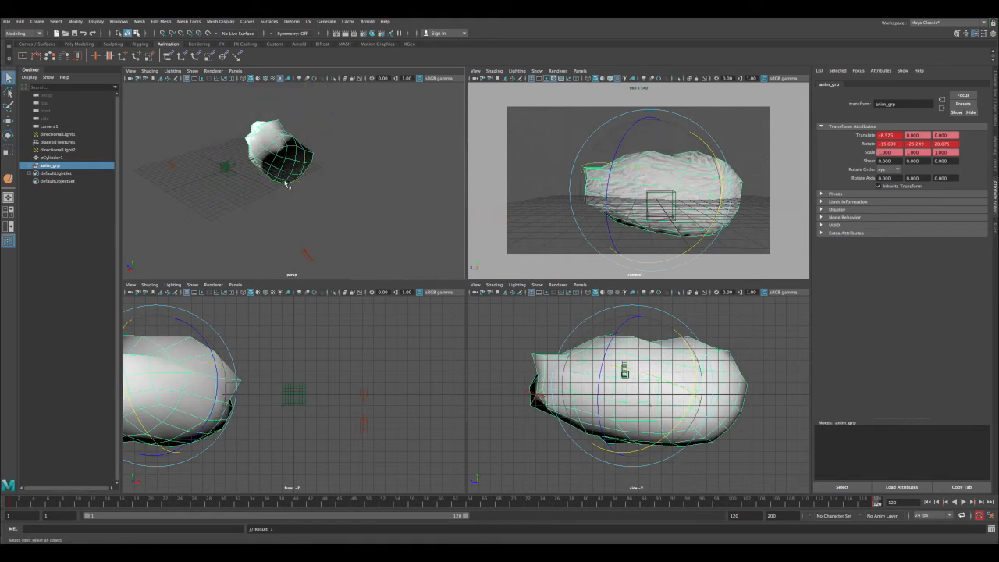
# - Play the asteroid animation from the first frame in the camera view, then stop playback
pyautogui.press('space')
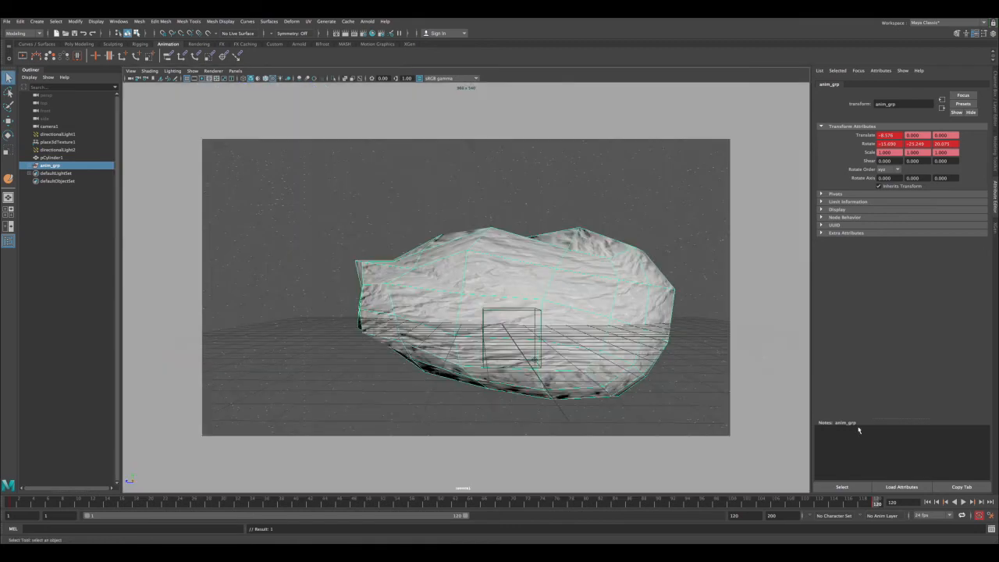
pyautogui.click(927, 503)
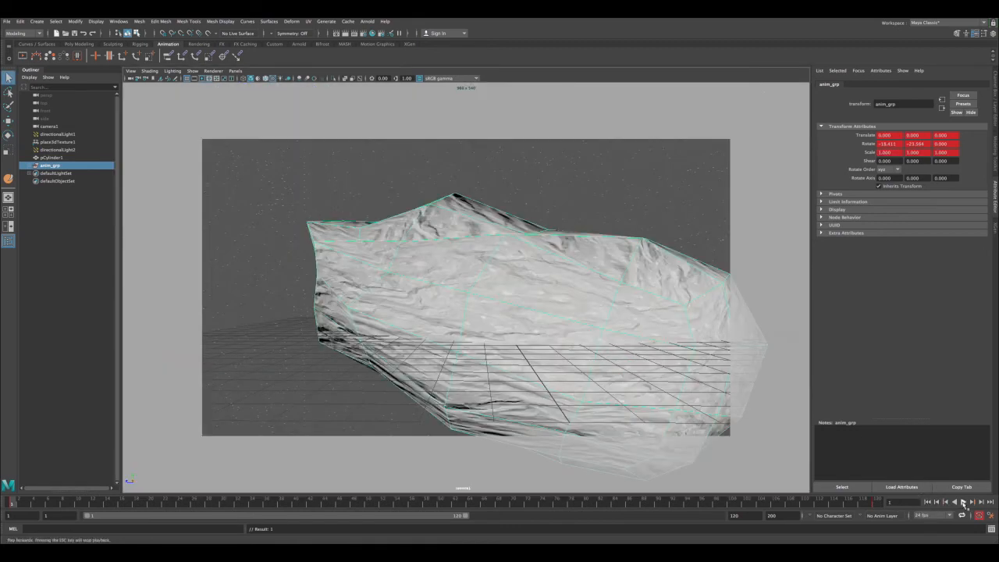
pyautogui.click(964, 502)
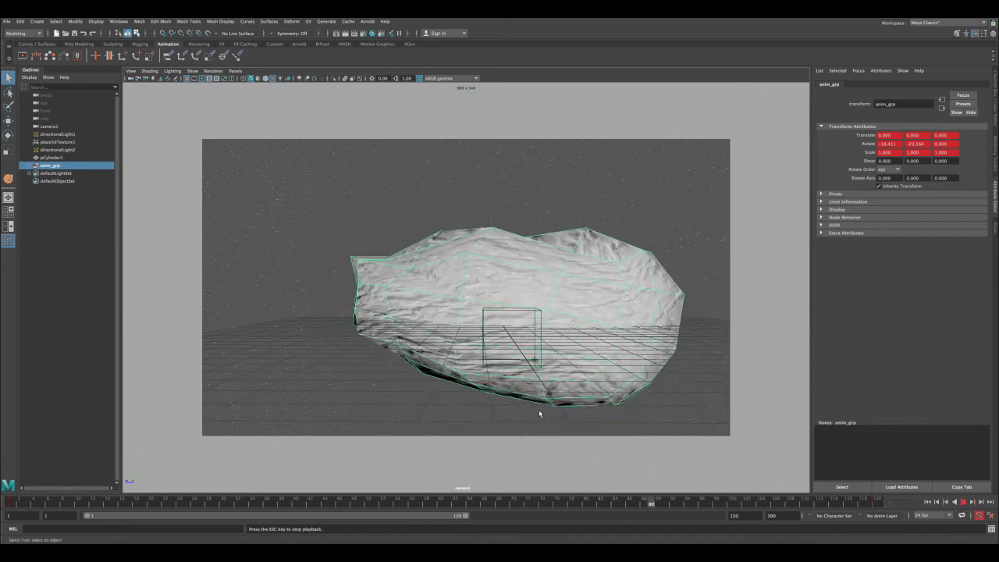
pyautogui.press('Escape')
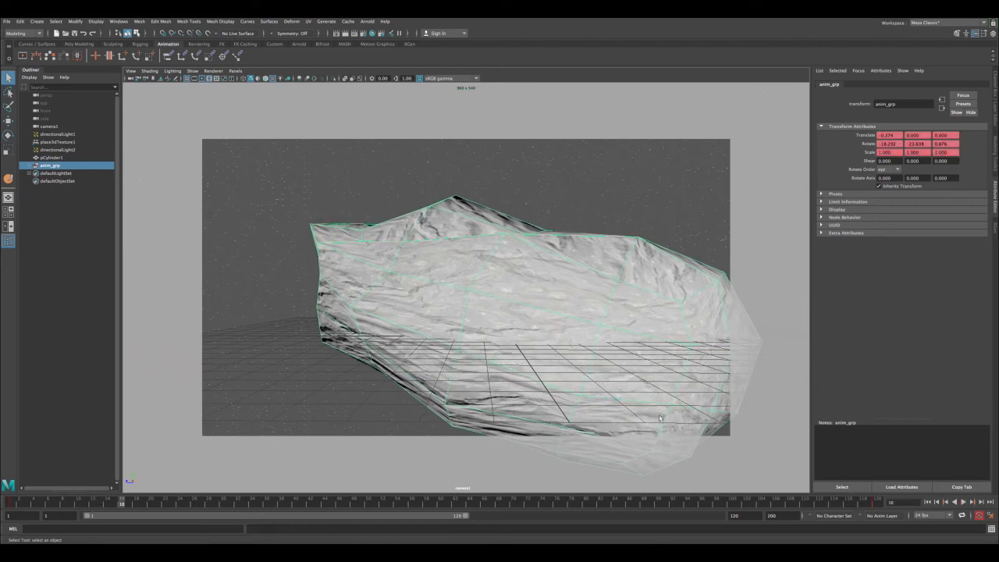
# - At frame 120, open the Graph Editor and set all of anim_grp's animation keys to linear tangents
pyautogui.click(874, 503)
pyautogui.press('space')
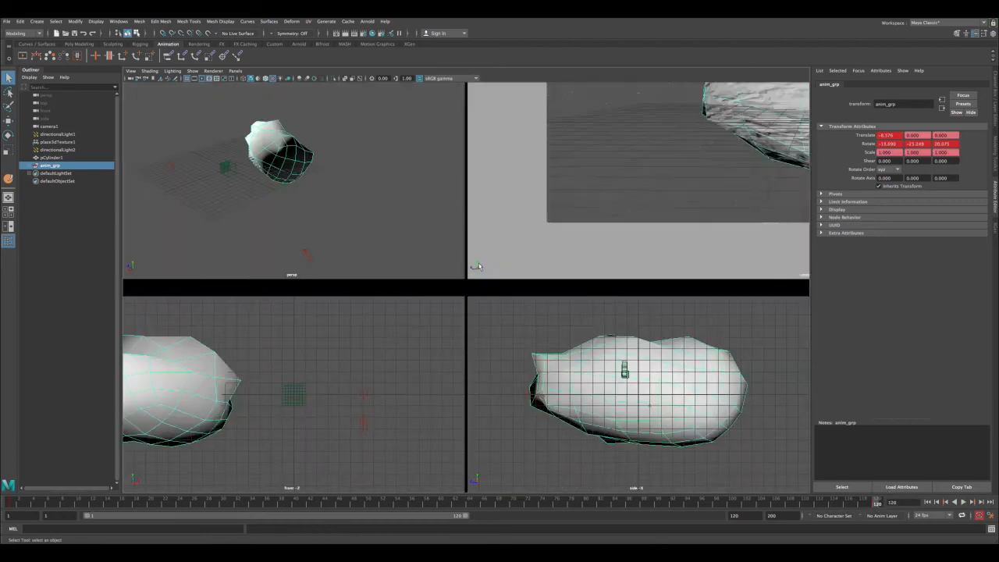
pyautogui.press('space')
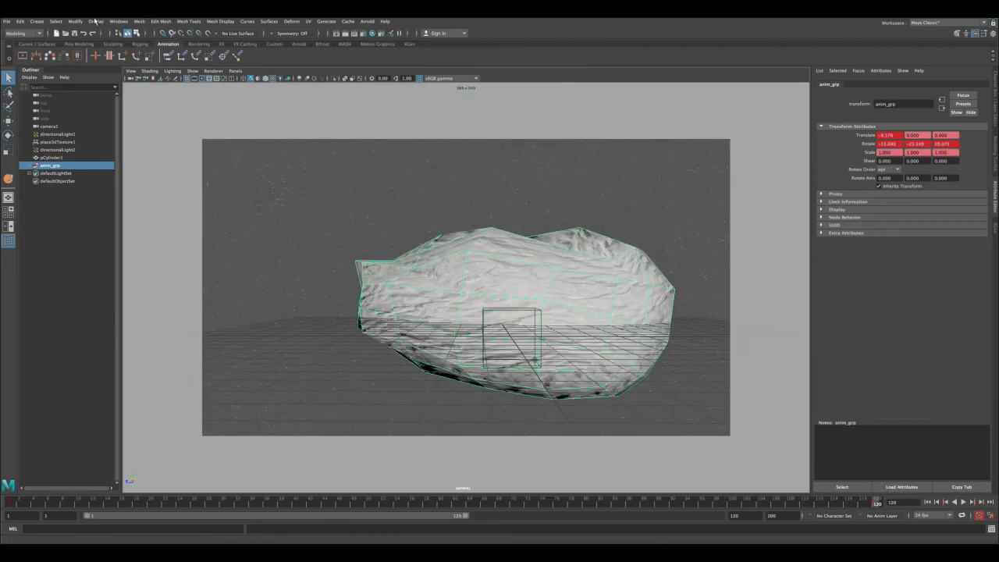
pyautogui.click(118, 21)
pyautogui.moveTo(156, 64)
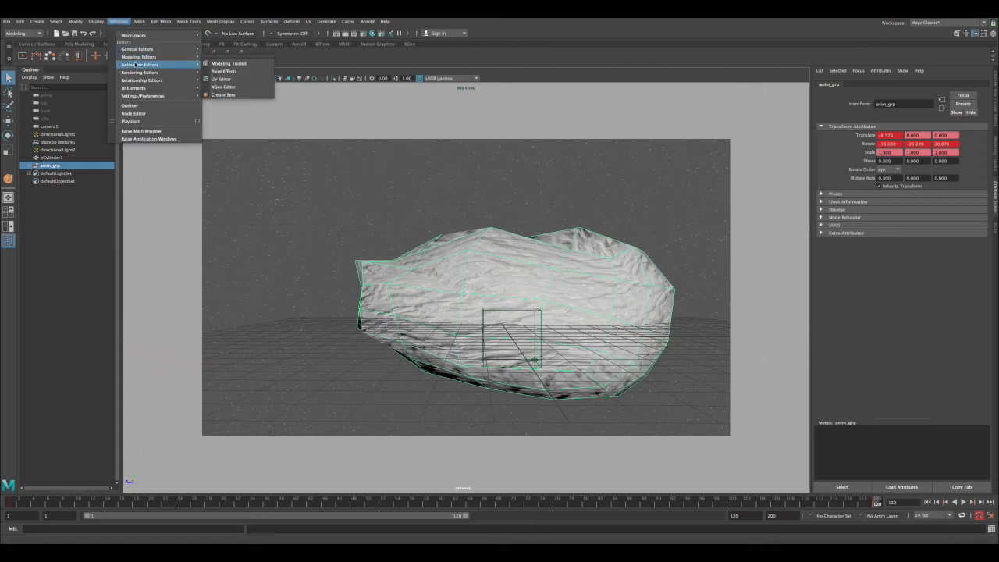
pyautogui.click(222, 71)
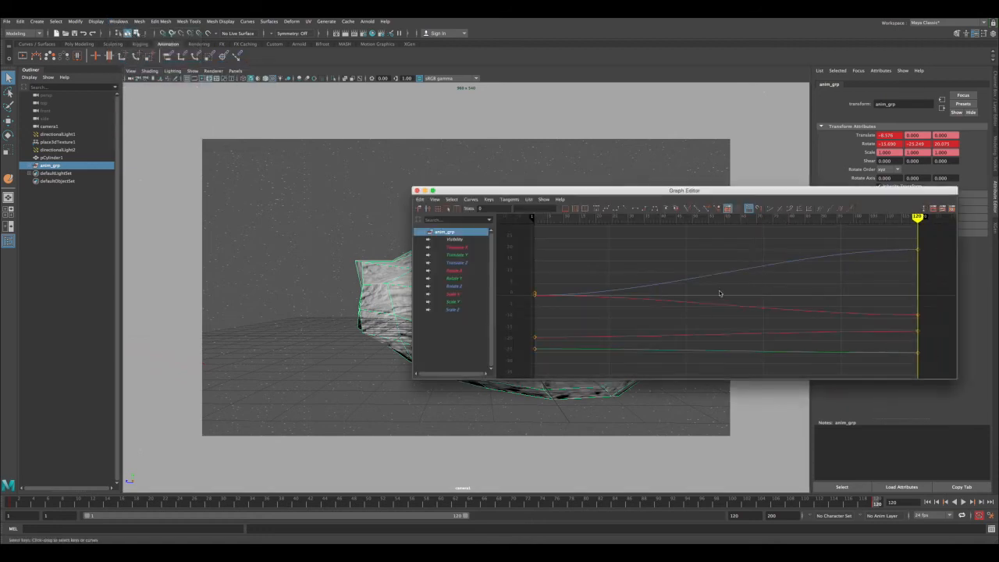
pyautogui.moveTo(640, 238); pyautogui.dragTo(778, 364)
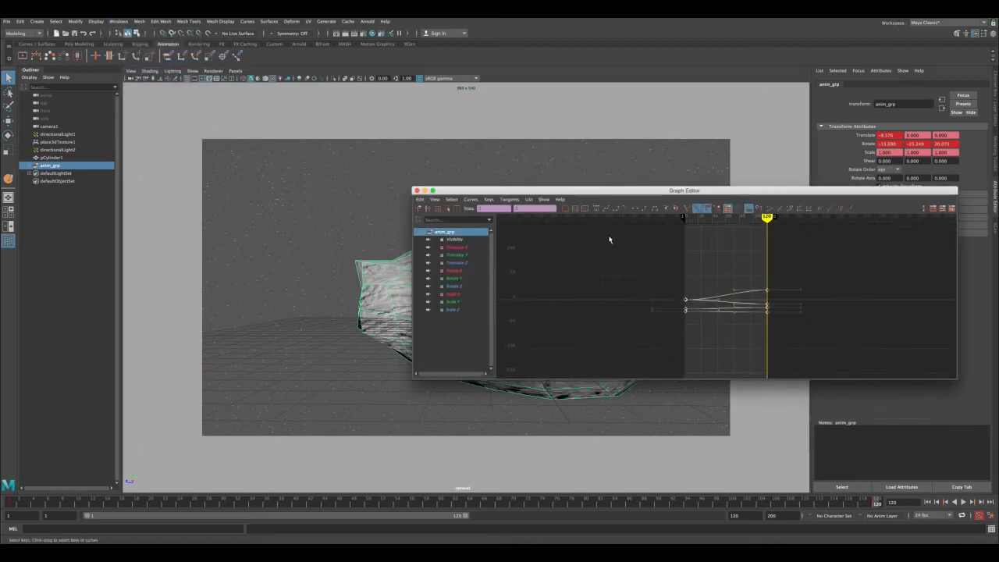
pyautogui.click(625, 209)
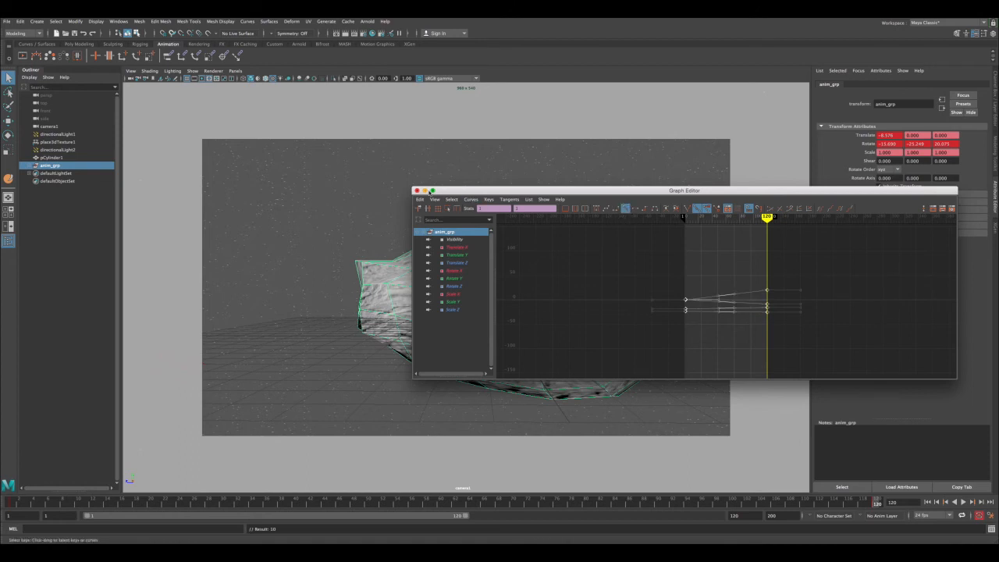
# - Move the Graph Editor off the asteroid, play the linear animation from the first frame and stop playback
pyautogui.moveTo(453, 192); pyautogui.dragTo(627, 23)
pyautogui.click(928, 502)
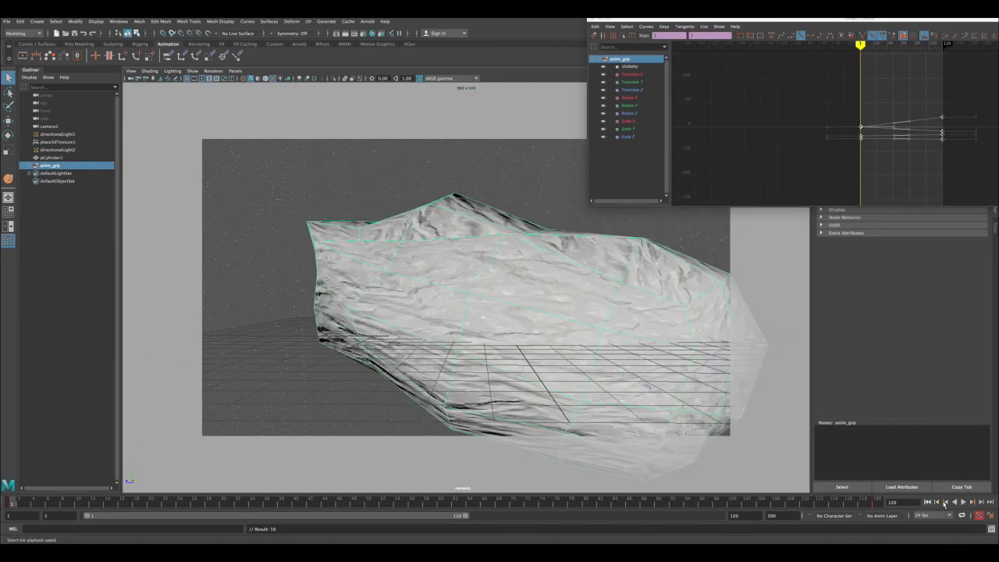
pyautogui.click(963, 502)
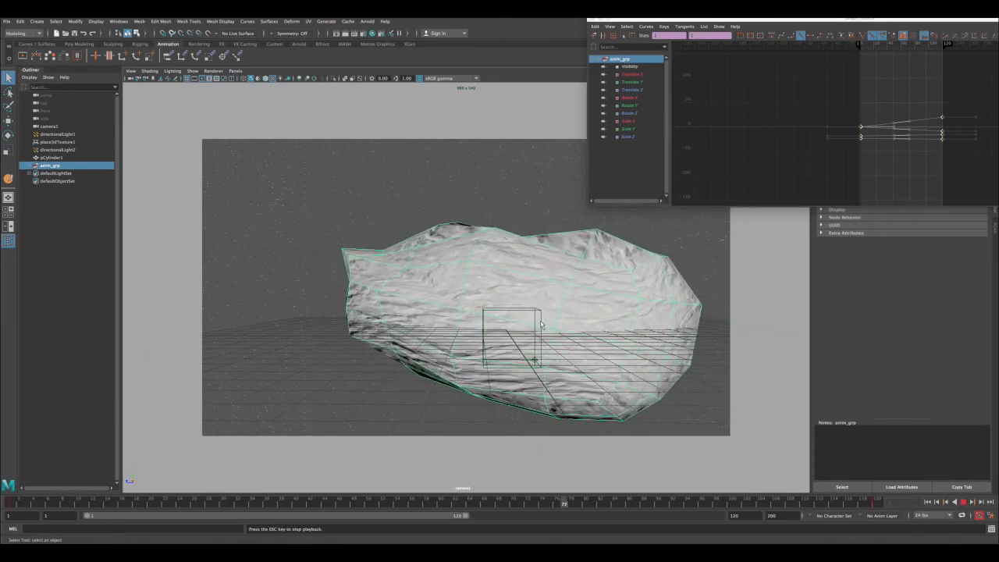
pyautogui.press('Escape')
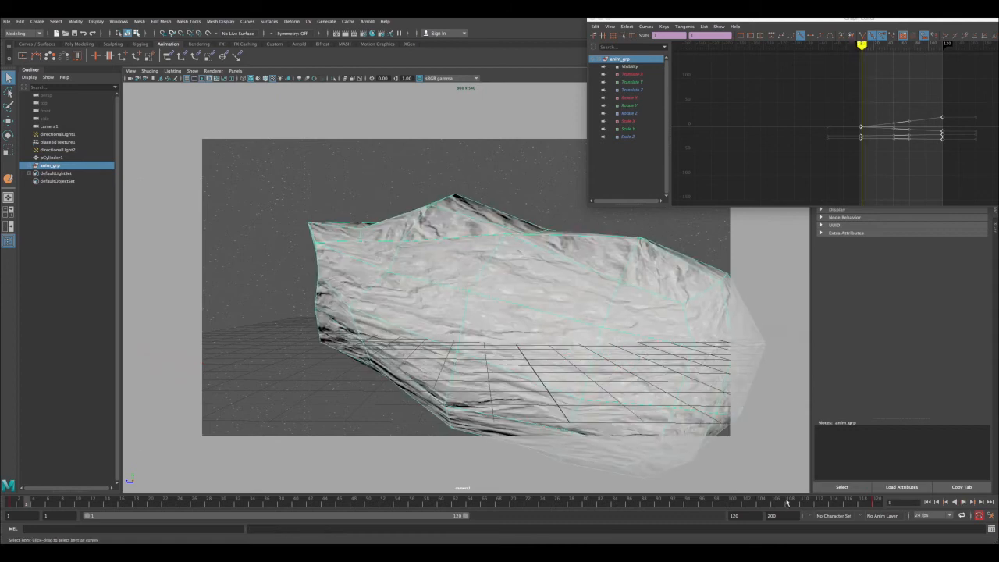
# - At frame 120, lower anim_grp's Rotate Z key to about -50 in the Graph Editor, keeping its time fixed
pyautogui.click(866, 504)
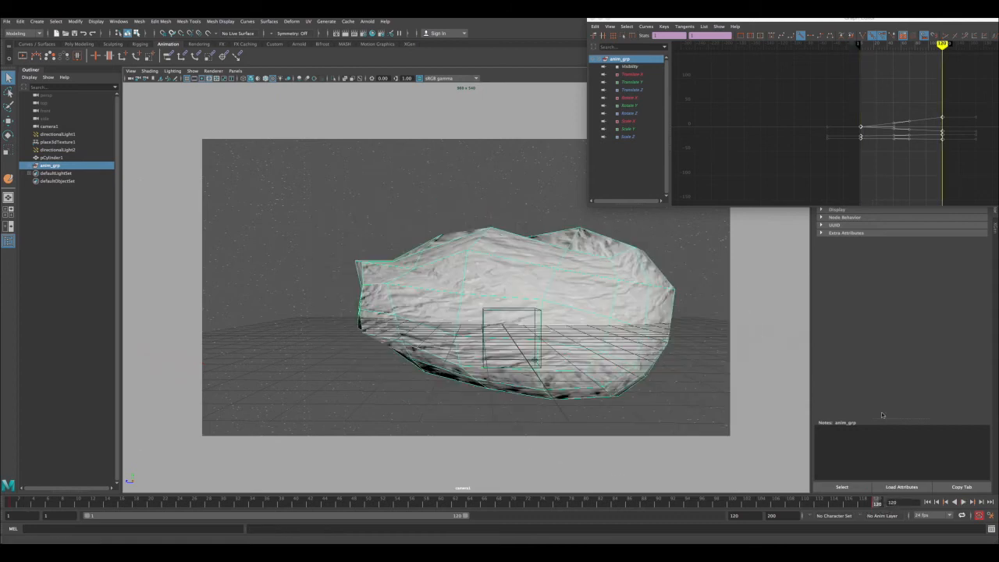
pyautogui.click(629, 113)
pyautogui.keyDown('alt'); pyautogui.moveTo(849, 123); pyautogui.dragTo(799, 136, button='middle'); pyautogui.keyUp('alt')
pyautogui.click(894, 131)
pyautogui.press('w')
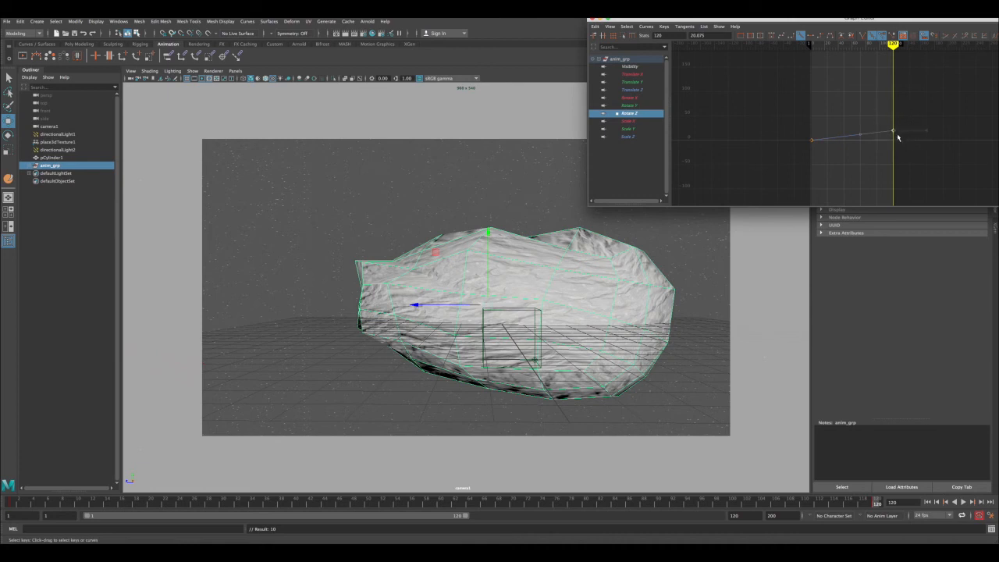
pyautogui.moveTo(887, 21); pyautogui.dragTo(735, 30)
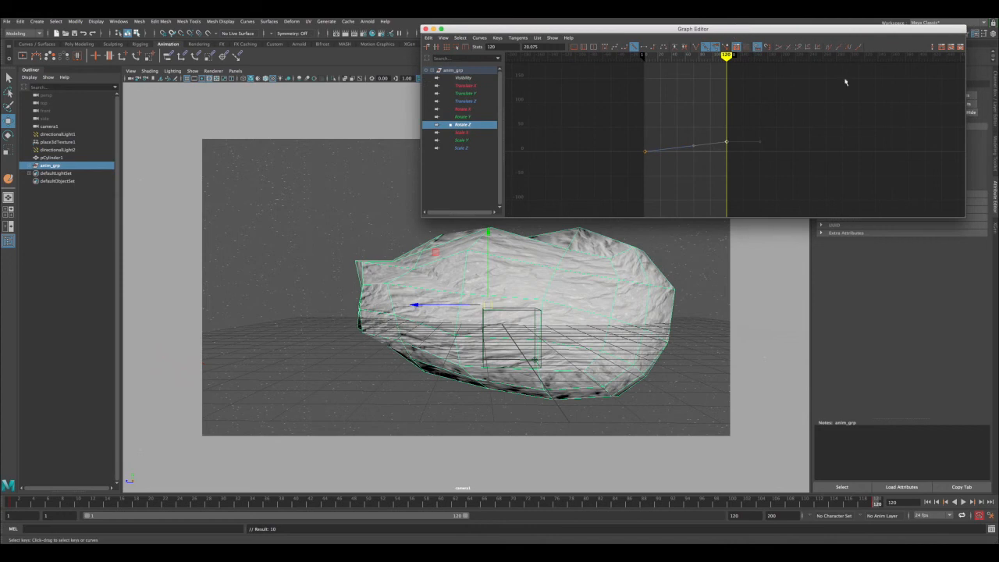
pyautogui.keyDown('shift'); pyautogui.moveTo(732, 121); pyautogui.dragTo(728, 150, button='middle'); pyautogui.keyUp('shift')
pyautogui.keyDown('shift'); pyautogui.moveTo(727, 154); pyautogui.dragTo(728, 156, button='middle'); pyautogui.keyUp('shift')
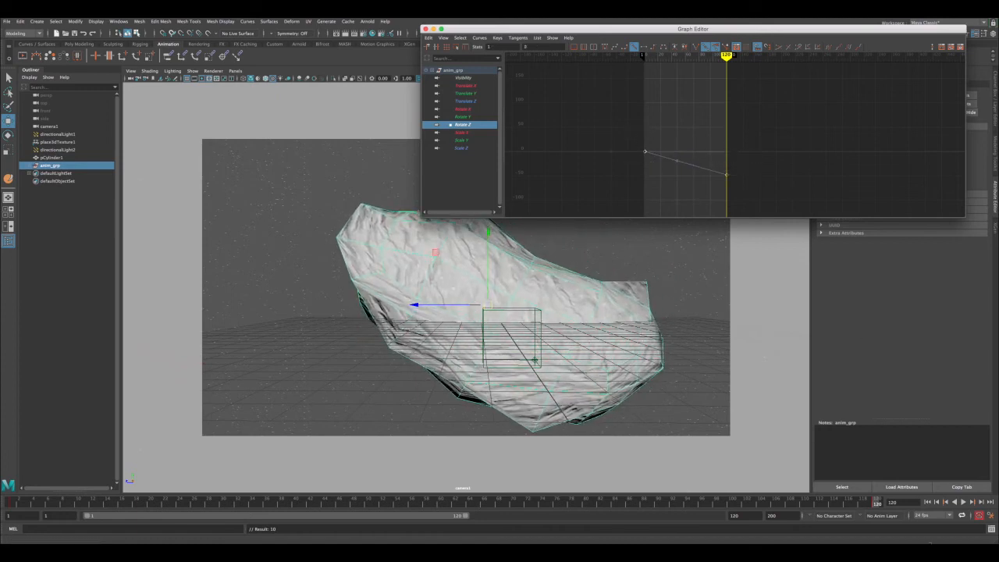
# - At frame 1, raise anim_grp's Rotate Z key to about 27.2 and play the animation to check the spin
pyautogui.click(927, 502)
pyautogui.click(659, 175)
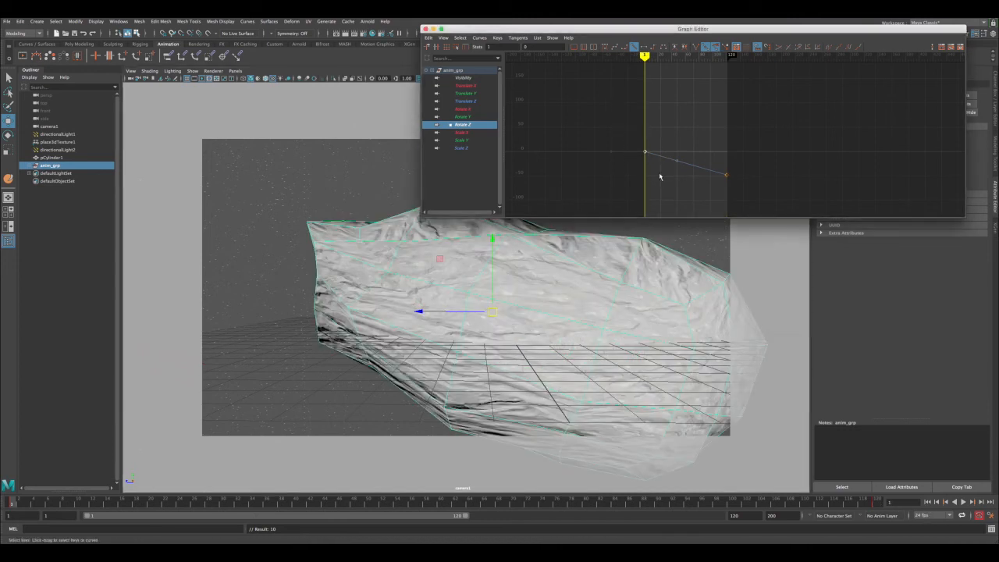
pyautogui.keyDown('shift'); pyautogui.moveTo(652, 165); pyautogui.dragTo(651, 151, button='middle'); pyautogui.keyUp('shift')
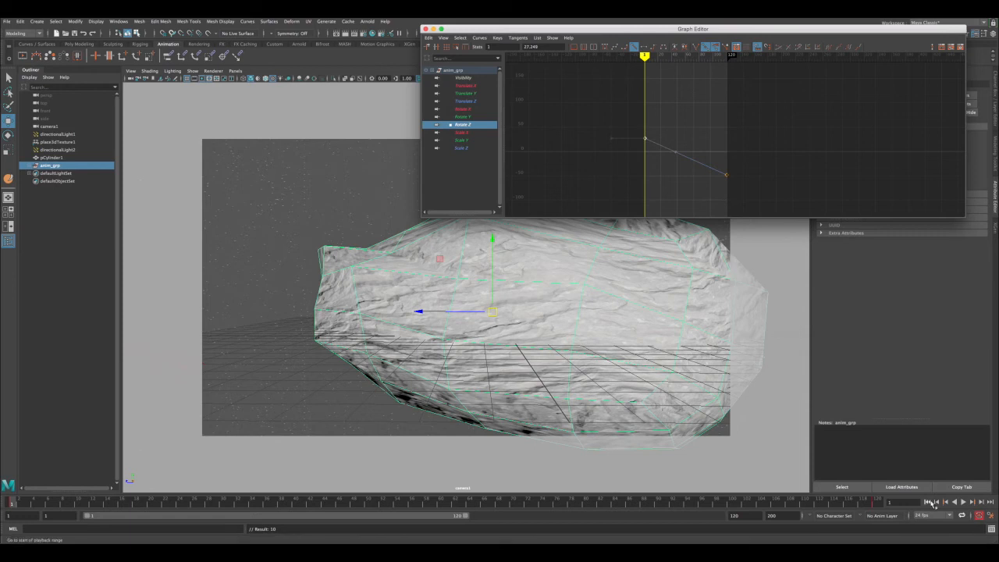
pyautogui.click(967, 502)
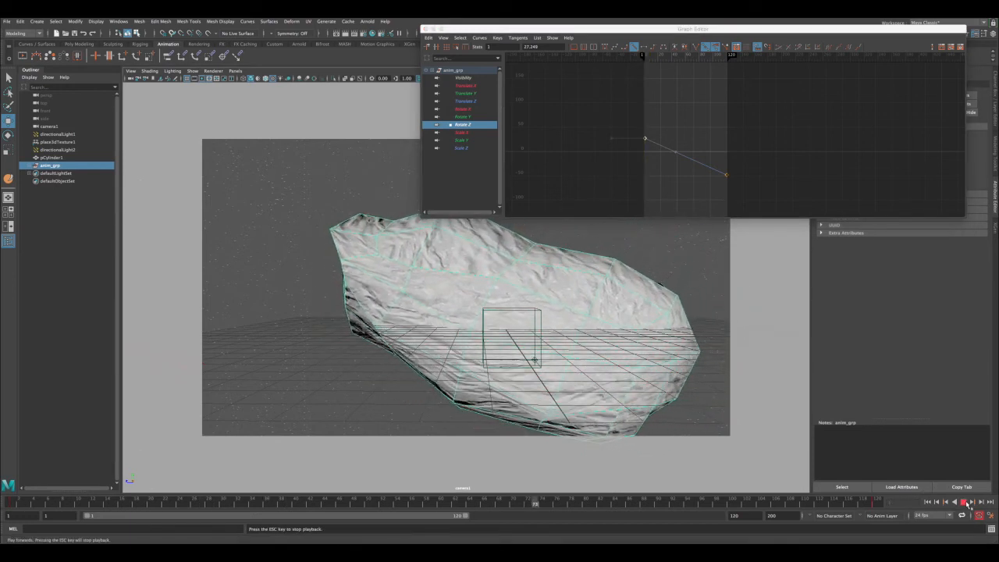
pyautogui.click(966, 502)
# - Reverse the Rotate Z slope with keys of about 85 at frame 120 and -29 at frame 1, and play the result
pyautogui.click(875, 502)
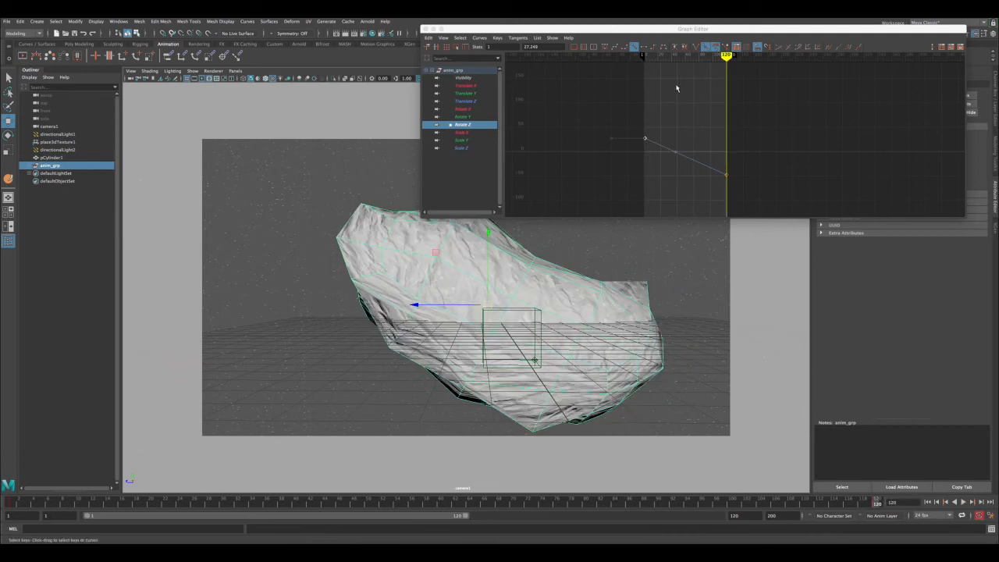
pyautogui.moveTo(700, 122); pyautogui.dragTo(743, 188)
pyautogui.moveTo(734, 184); pyautogui.dragTo(657, 131, button='middle')
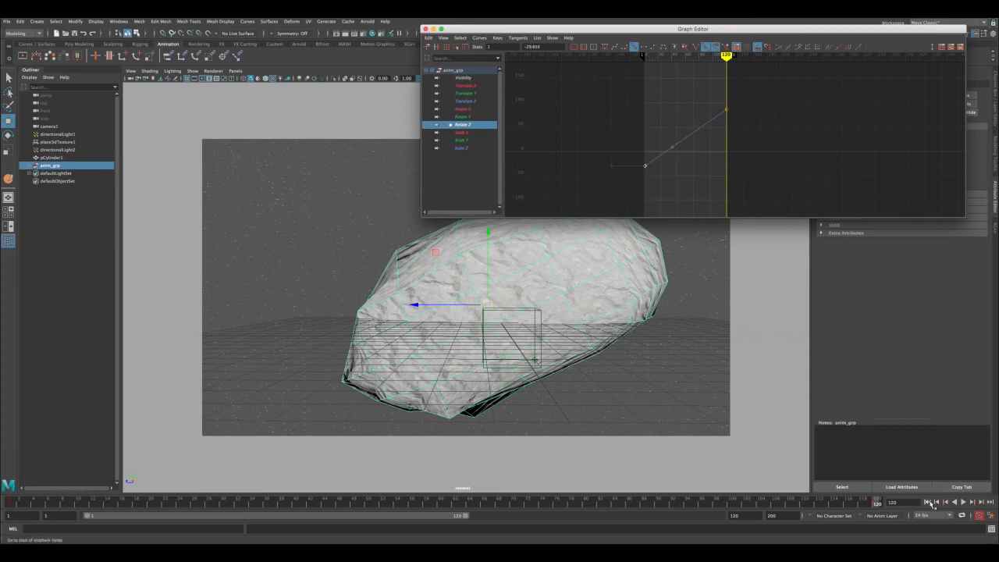
pyautogui.click(965, 503)
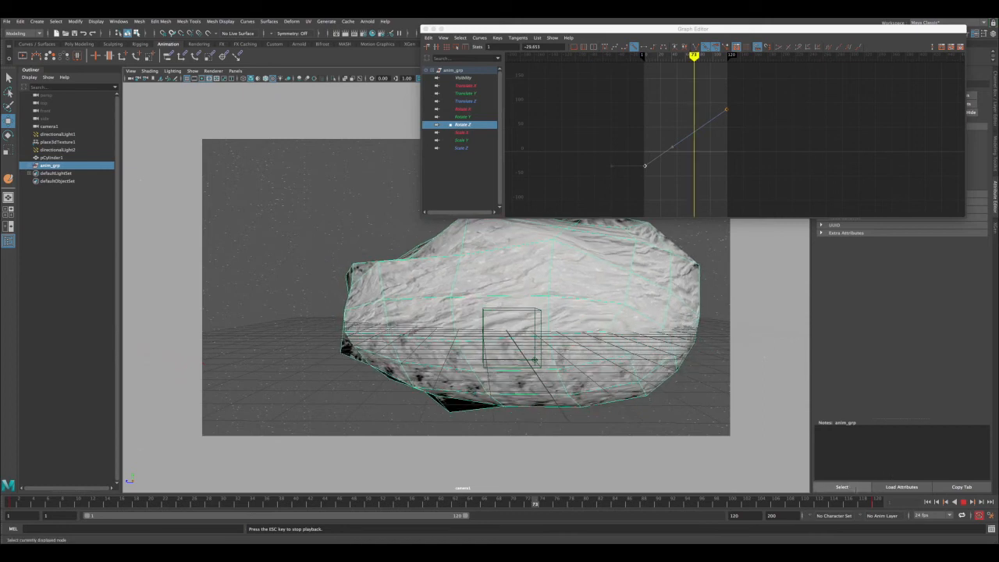
# - Set anim_grp's Rotate Z keys to about -16 at frame 120 and -64.9 at frame 1, and play the animation
pyautogui.moveTo(717, 99); pyautogui.dragTo(736, 118)
pyautogui.keyDown('shift'); pyautogui.moveTo(727, 124); pyautogui.dragTo(726, 173, button='middle'); pyautogui.keyUp('shift')
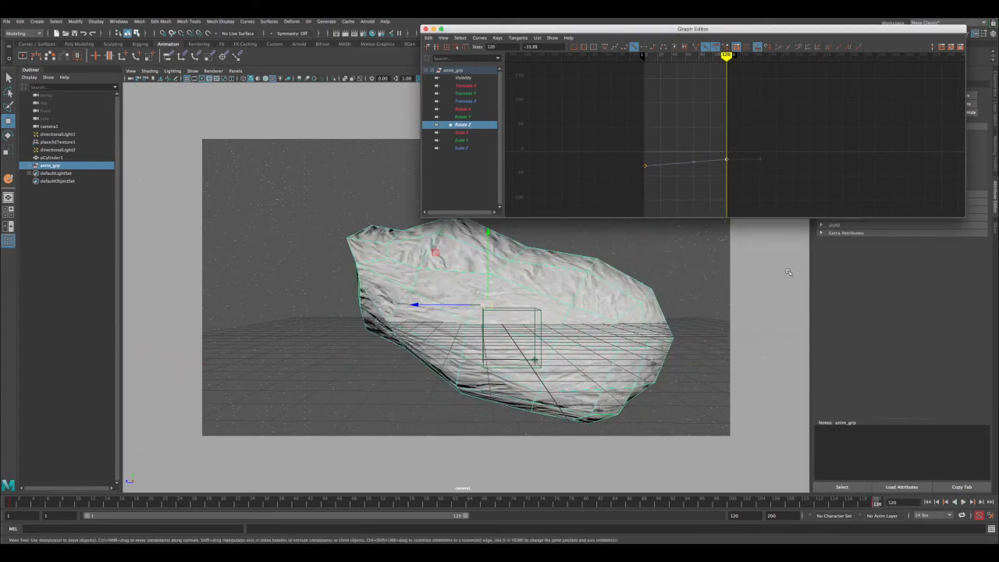
pyautogui.click(928, 502)
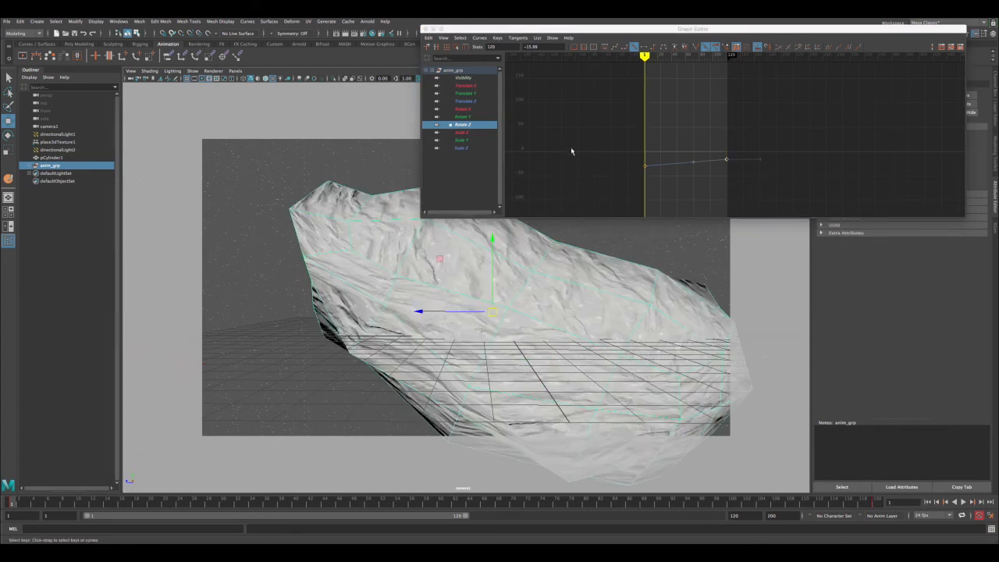
pyautogui.moveTo(571, 147); pyautogui.dragTo(657, 178)
pyautogui.keyDown('shift'); pyautogui.moveTo(645, 143); pyautogui.dragTo(642, 157, button='middle'); pyautogui.keyUp('shift')
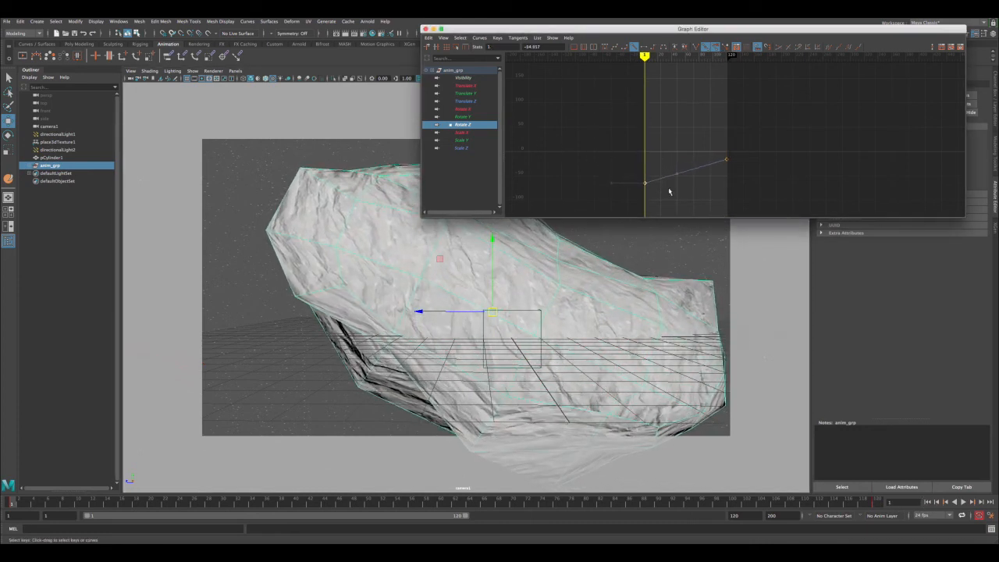
pyautogui.click(963, 502)
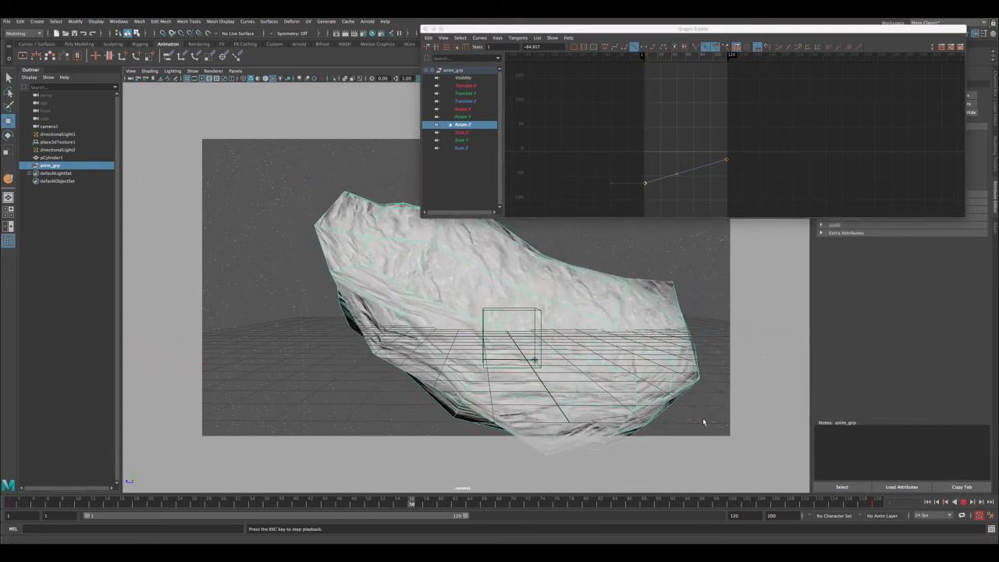
pyautogui.press('Escape')
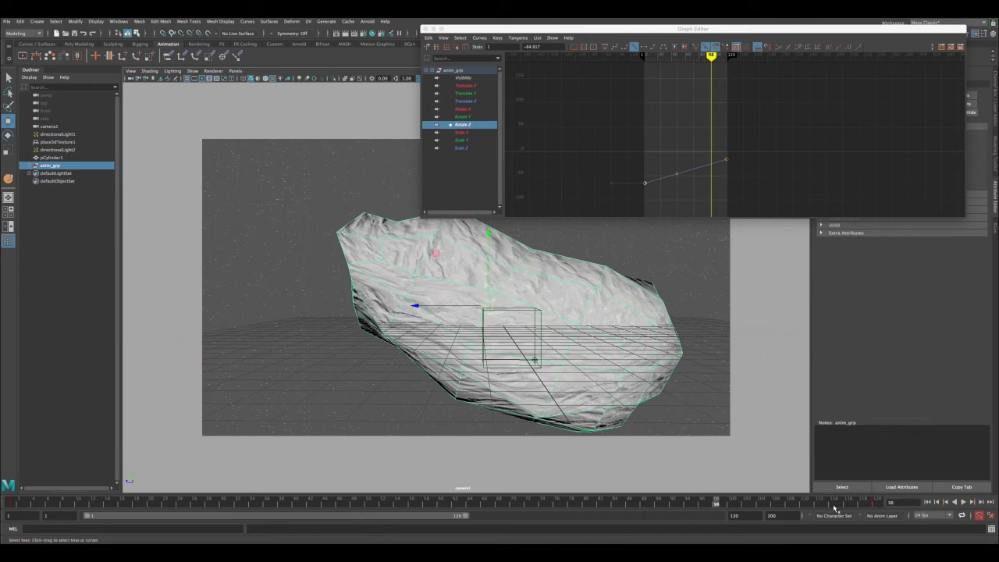
# - Set anim_grp's Rotate Y keys to about -28.6 at frame 120 and -20.2 at frame 1 in the Graph Editor
pyautogui.moveTo(835, 508); pyautogui.dragTo(899, 505)
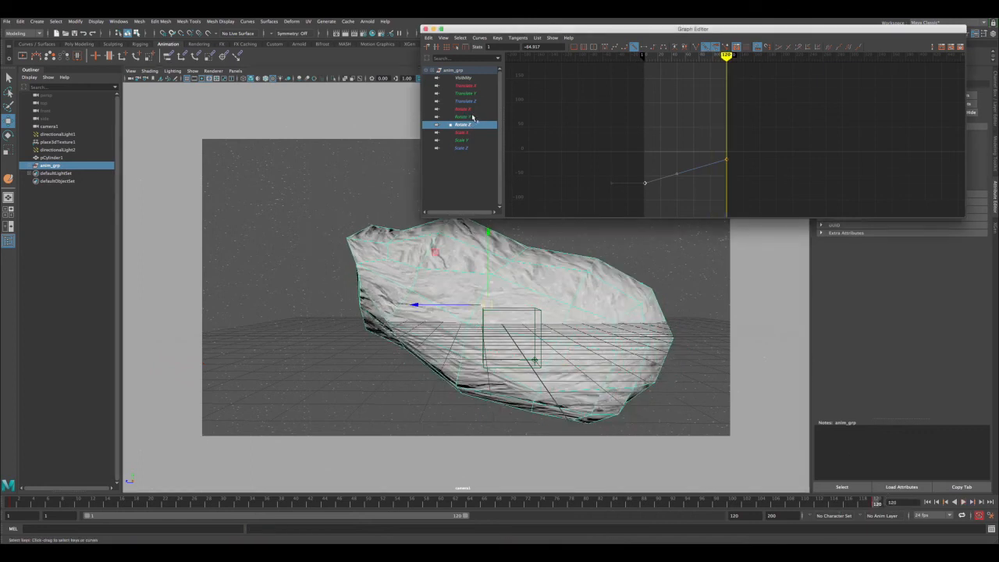
pyautogui.click(472, 117)
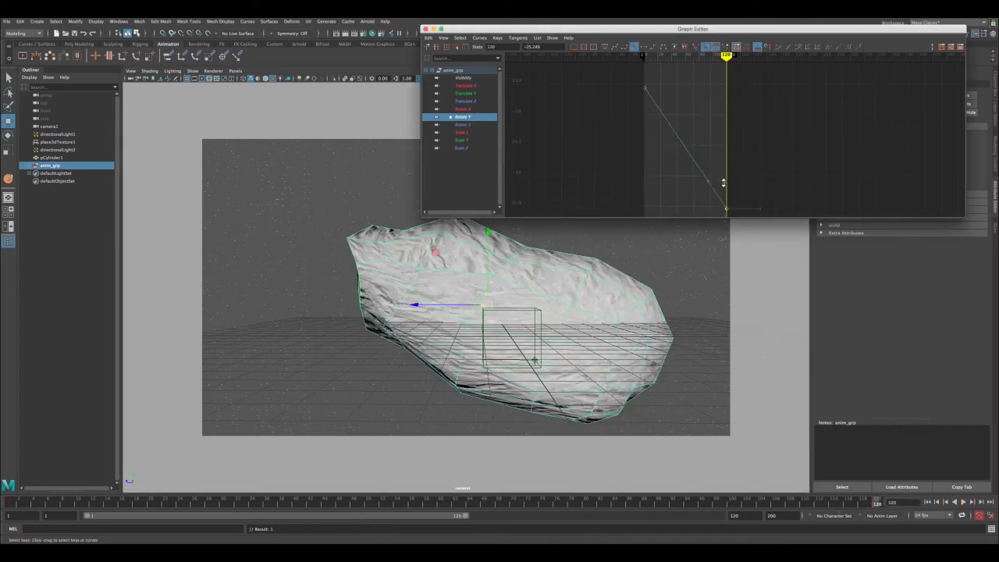
pyautogui.moveTo(723, 183)
pyautogui.mouseDown(button='middle')
pyautogui.moveTo(718, 195)
pyautogui.moveTo(732, 169)
pyautogui.mouseUp(button='middle')
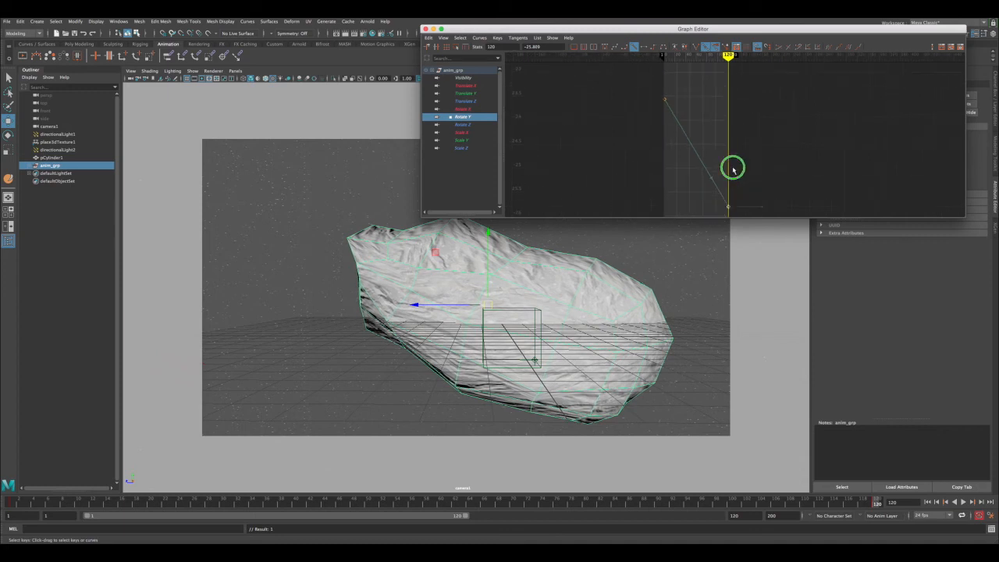
pyautogui.keyDown('alt'); pyautogui.keyDown('shift'); pyautogui.moveTo(733, 169); pyautogui.dragTo(762, 169, button='right'); pyautogui.keyUp('shift'); pyautogui.keyUp('alt')
pyautogui.keyDown('shift'); pyautogui.moveTo(720, 127); pyautogui.dragTo(718, 170, button='middle'); pyautogui.keyUp('shift')
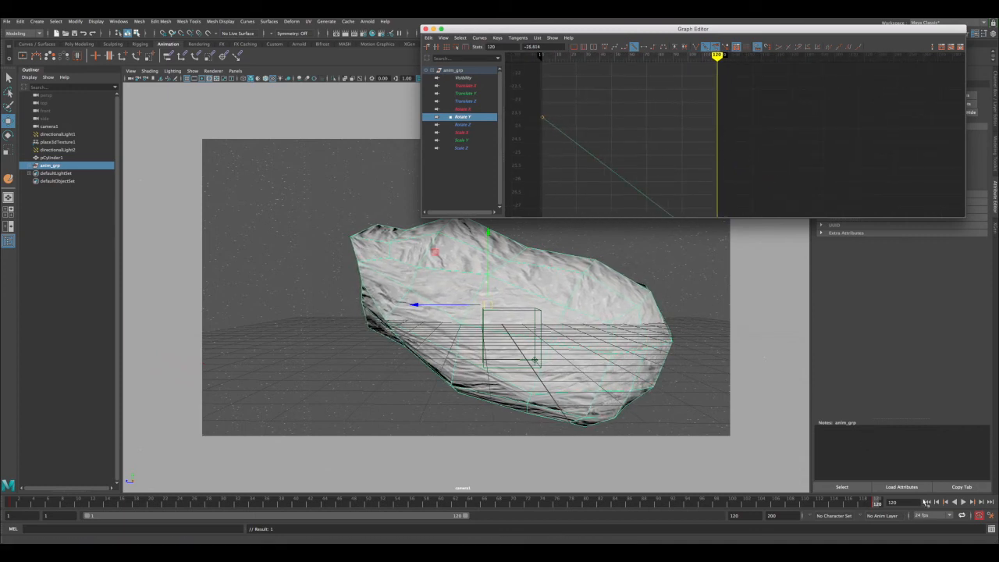
pyautogui.click(928, 502)
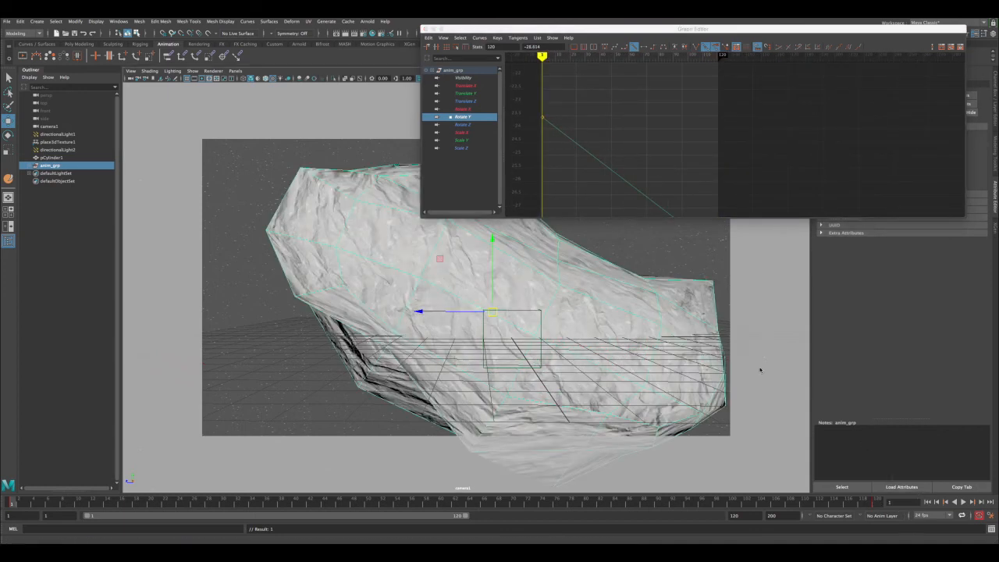
pyautogui.moveTo(532, 102); pyautogui.dragTo(555, 138)
pyautogui.keyDown('shift'); pyautogui.moveTo(552, 138); pyautogui.dragTo(546, 58, button='middle'); pyautogui.keyUp('shift')
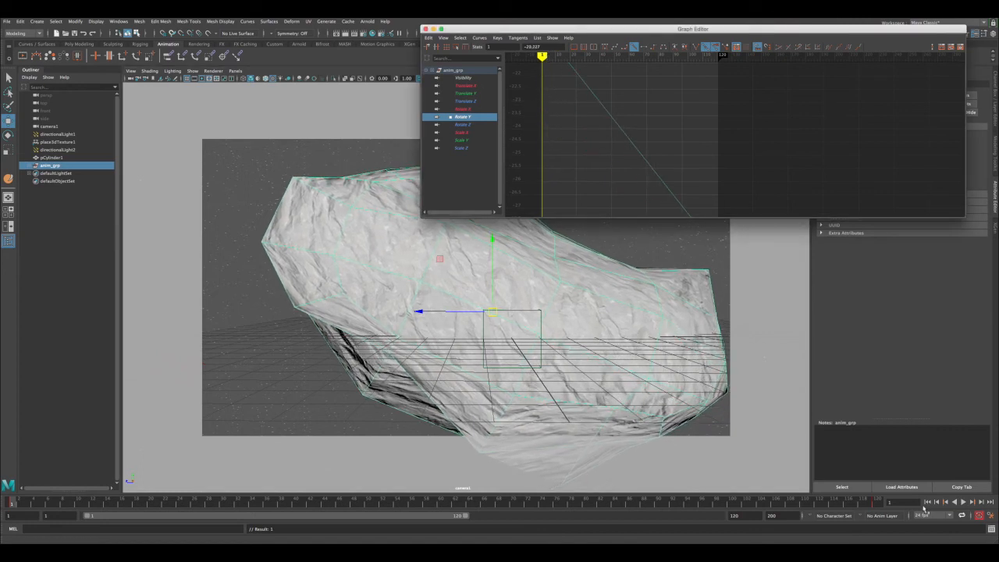
# - Set anim_grp's Rotate X keys to about -28.5 at frame 1 and -12.9 at frame 120 in the Graph Editor
pyautogui.click(465, 109)
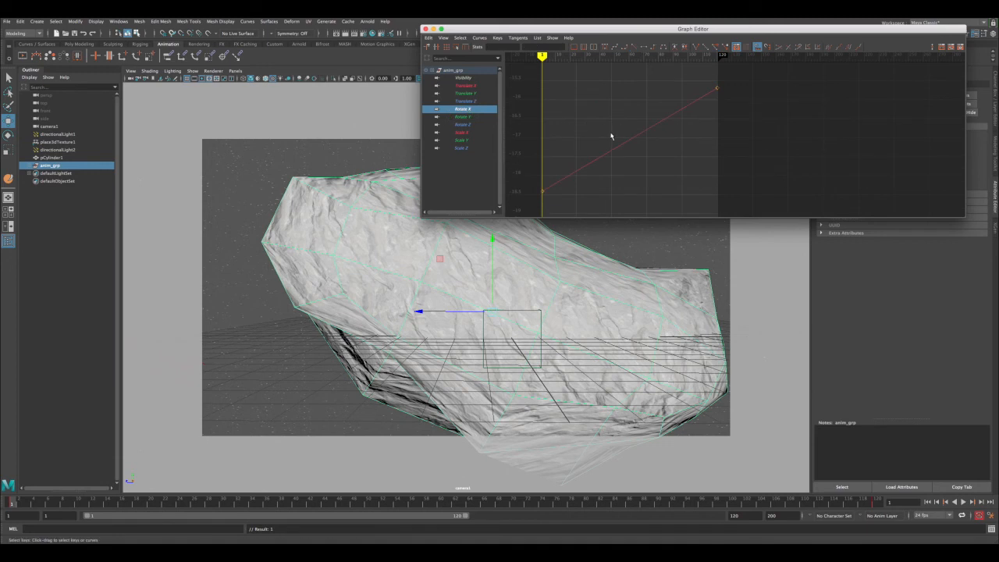
pyautogui.press('f')
pyautogui.moveTo(564, 163); pyautogui.dragTo(609, 192)
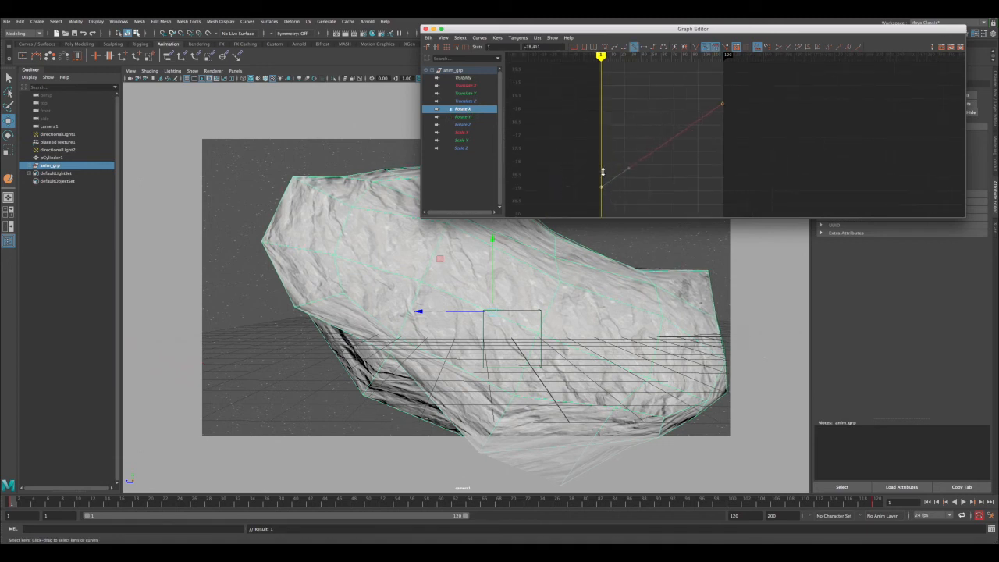
pyautogui.keyDown('shift'); pyautogui.moveTo(603, 172); pyautogui.dragTo(628, 358, button='middle'); pyautogui.keyUp('shift')
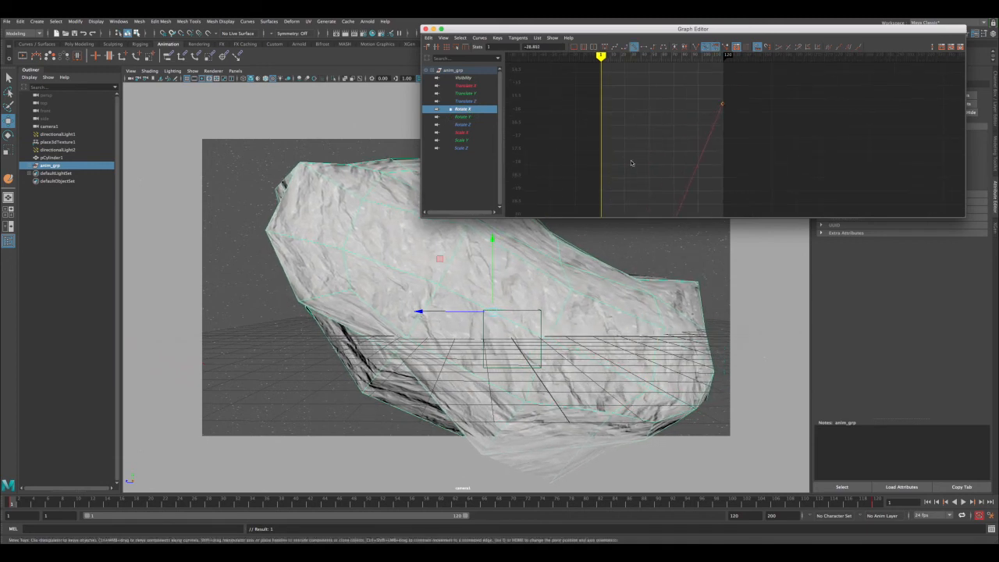
pyautogui.keyDown('alt'); pyautogui.moveTo(632, 163); pyautogui.dragTo(625, 136, button='right'); pyautogui.keyUp('alt')
pyautogui.keyDown('shift'); pyautogui.moveTo(625, 137); pyautogui.dragTo(627, 155, button='middle'); pyautogui.keyUp('shift')
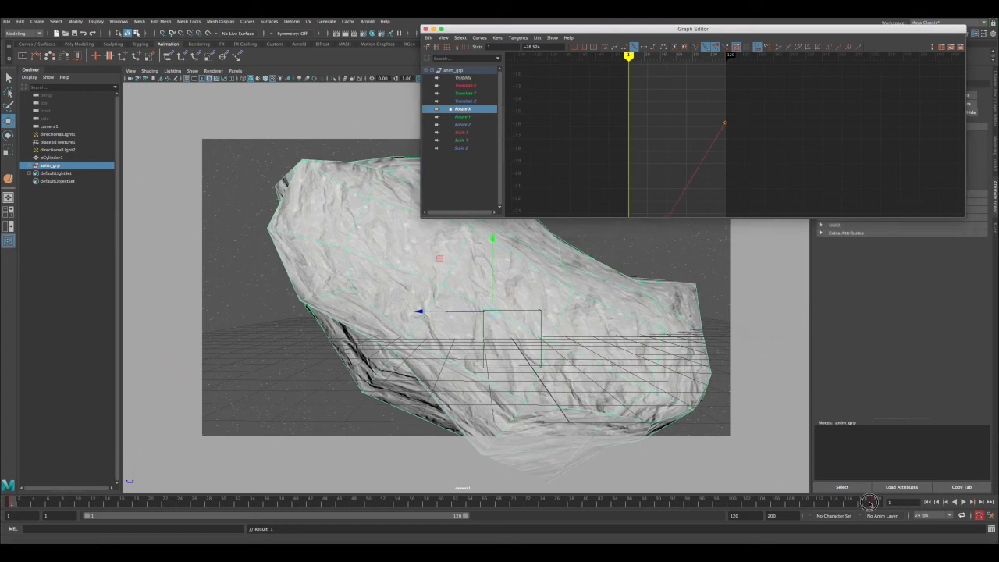
pyautogui.click(877, 503)
pyautogui.moveTo(709, 108); pyautogui.dragTo(741, 142)
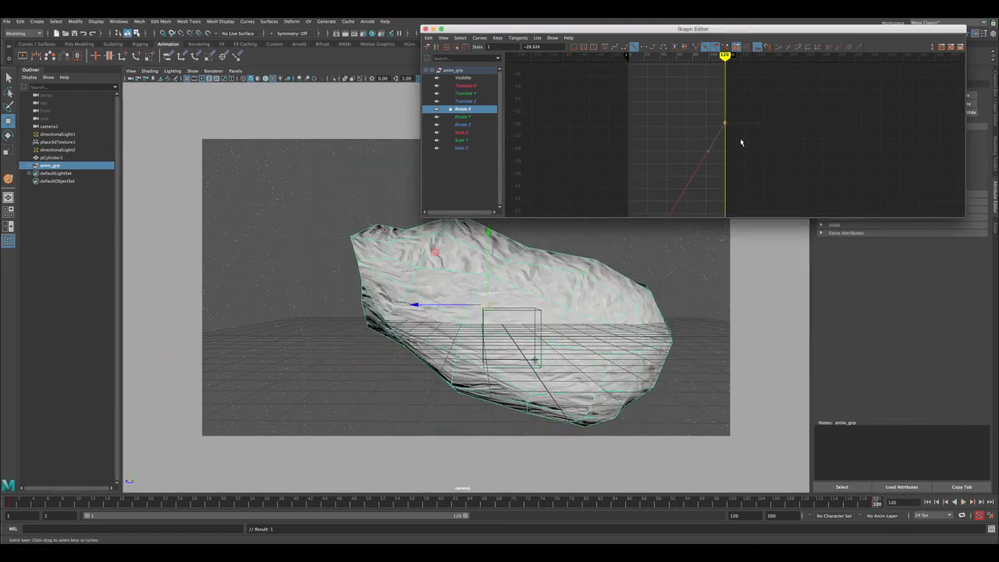
pyautogui.keyDown('shift'); pyautogui.moveTo(733, 139); pyautogui.dragTo(733, 104, button='middle'); pyautogui.keyUp('shift')
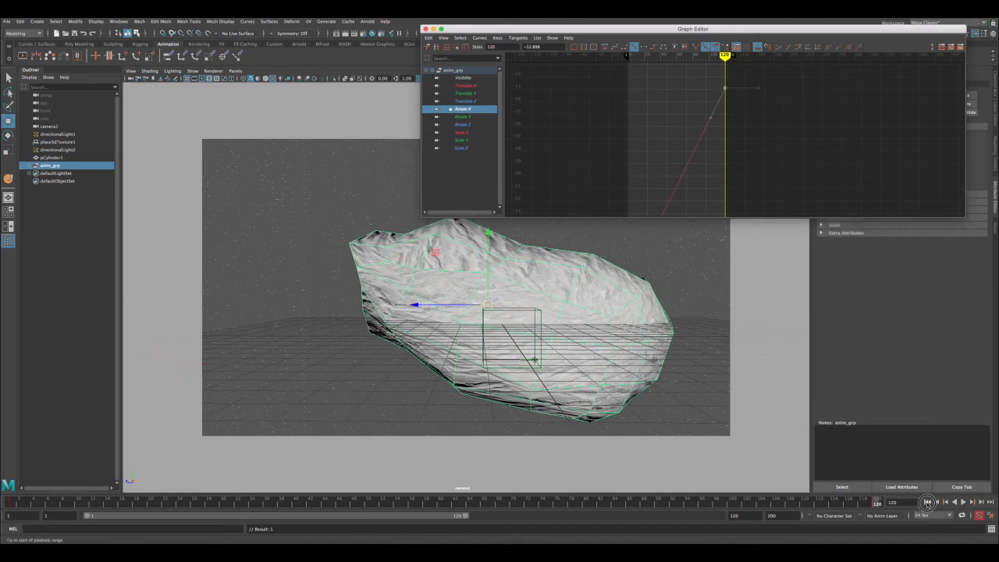
# - Play the revised animation, check the asteroid's pose at frame 120, close the Graph Editor and return to frame 1
pyautogui.click(928, 502)
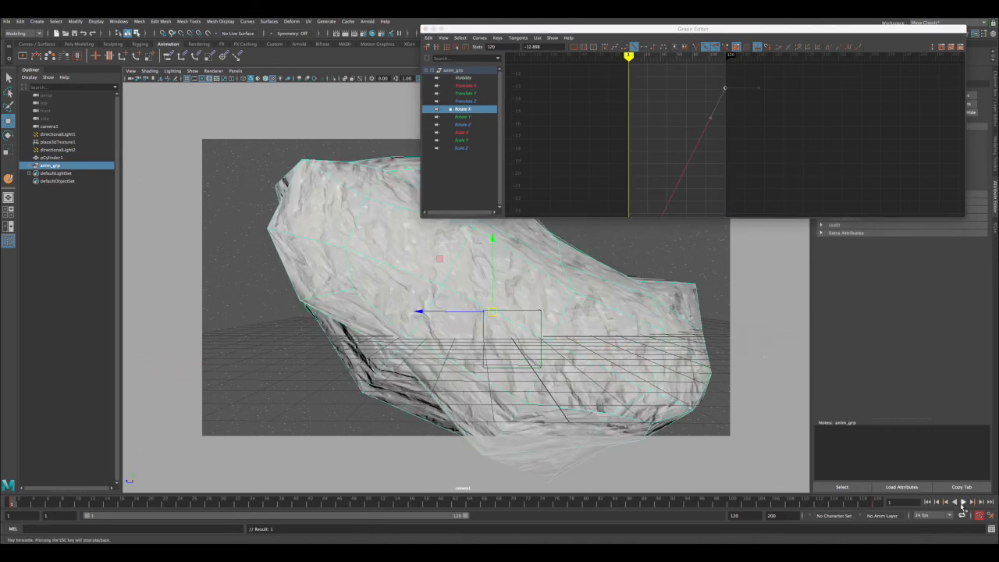
pyautogui.click(963, 502)
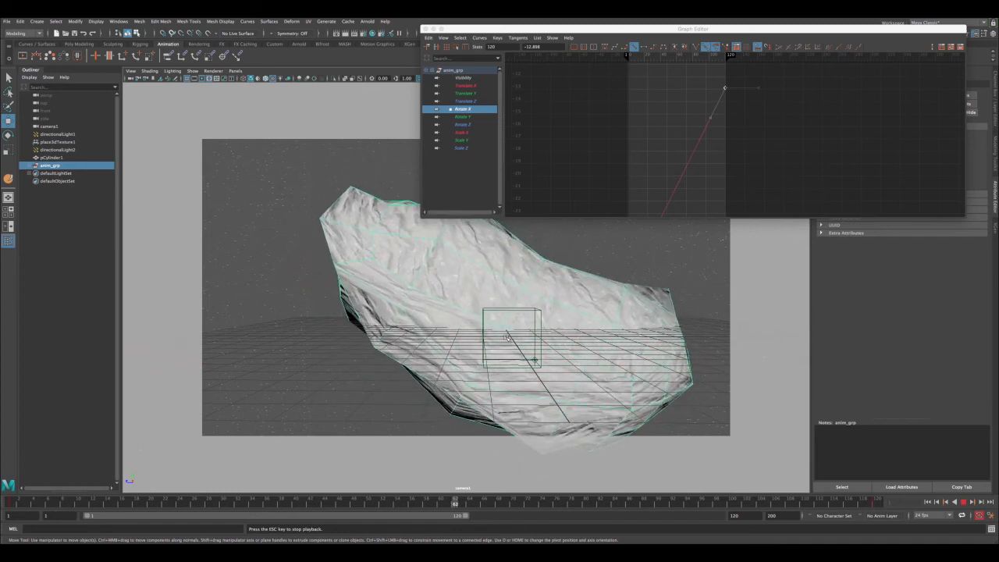
pyautogui.press('Escape')
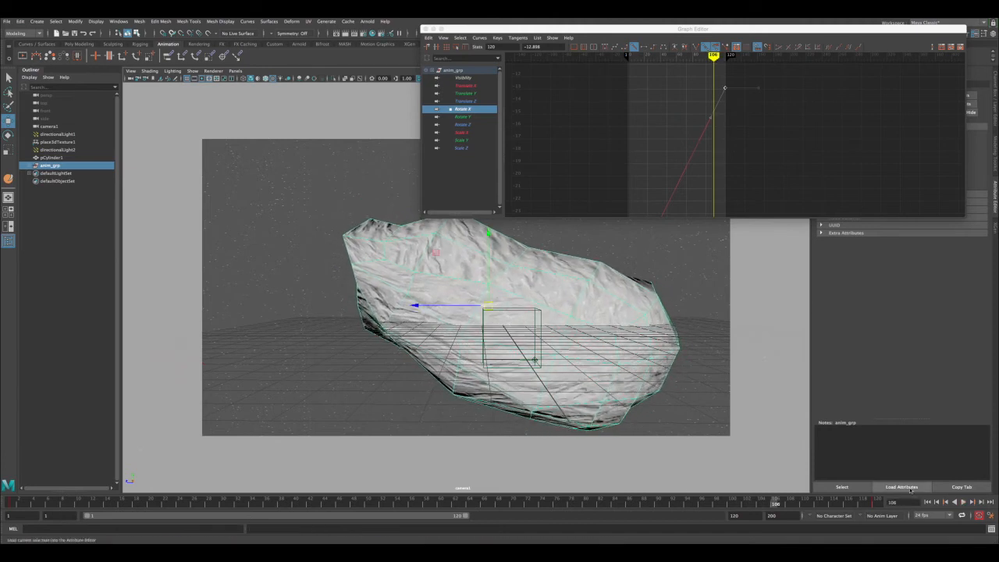
pyautogui.click(877, 502)
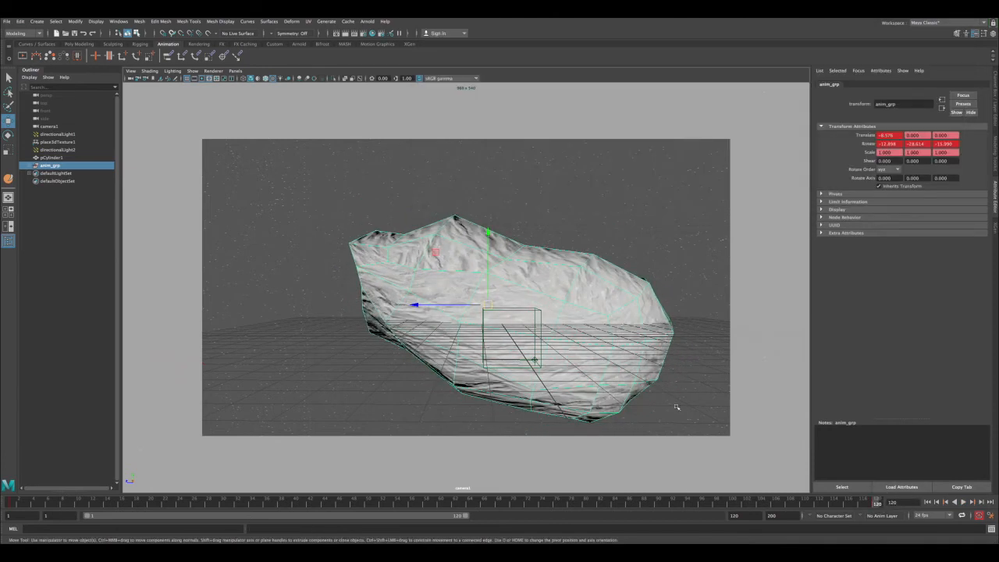
pyautogui.click(927, 502)
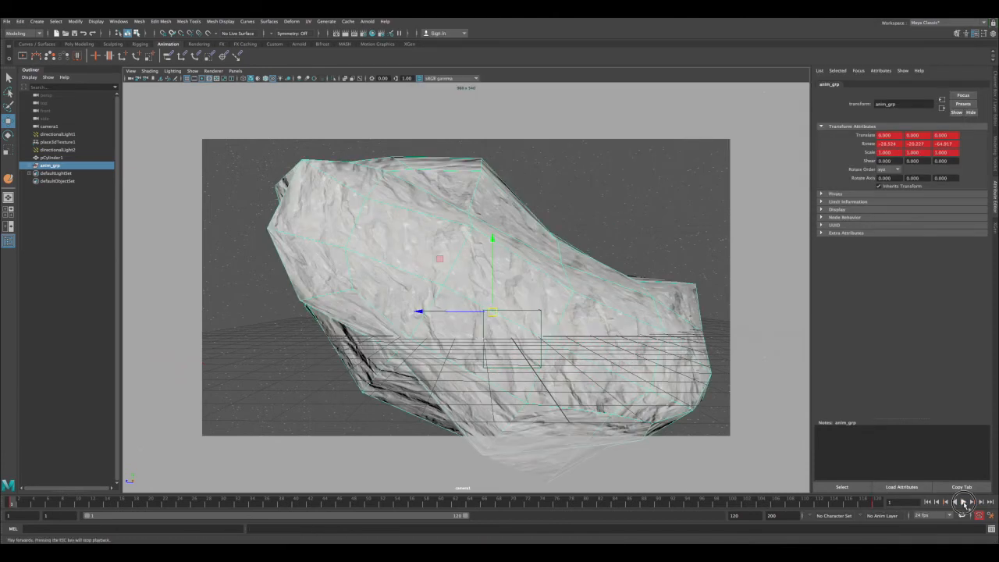
# - Play the asteroid animation and scrub the timeline to frame 70
pyautogui.click(964, 503)
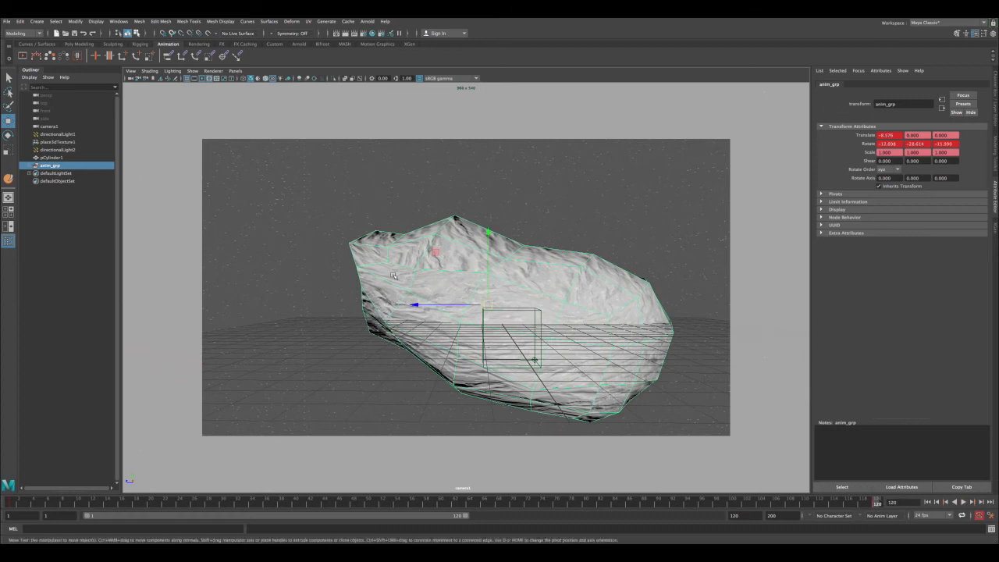
pyautogui.moveTo(22, 501); pyautogui.dragTo(848, 502)
pyautogui.moveTo(900, 524); pyautogui.dragTo(916, 524)
pyautogui.moveTo(521, 501)
pyautogui.mouseDown()
pyautogui.moveTo(562, 504)
pyautogui.moveTo(514, 501)
pyautogui.mouseUp()
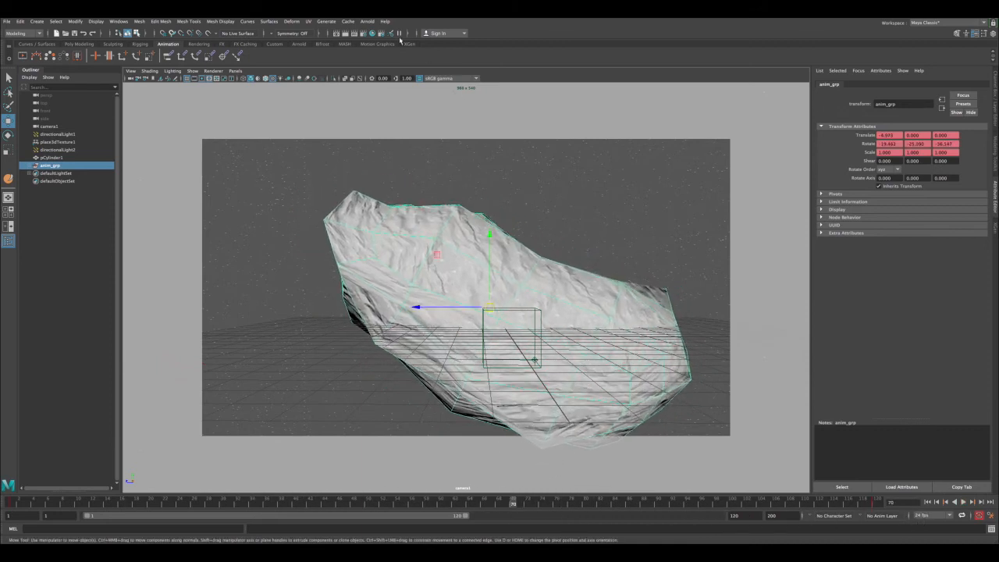
# - Render frame 70 with Arnold to inspect the asteroid, then close the render and return to frame 1
pyautogui.click(345, 32)
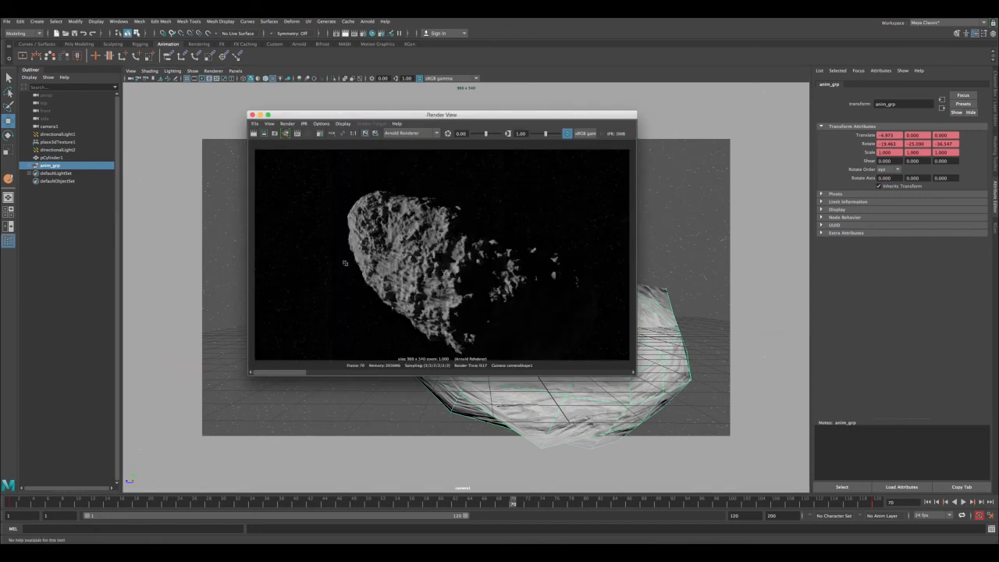
pyautogui.moveTo(398, 118); pyautogui.dragTo(328, 118)
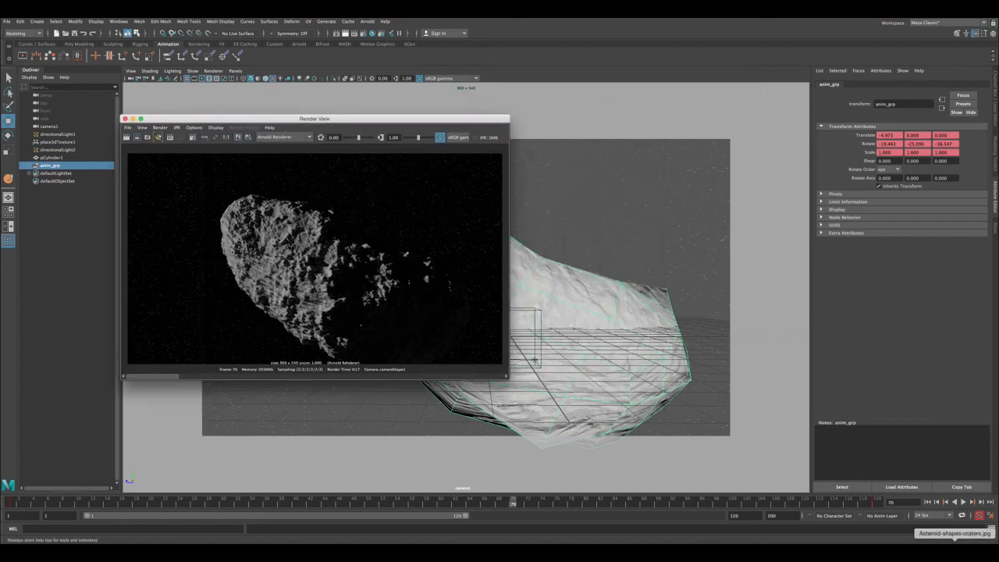
pyautogui.moveTo(267, 117); pyautogui.dragTo(294, 117)
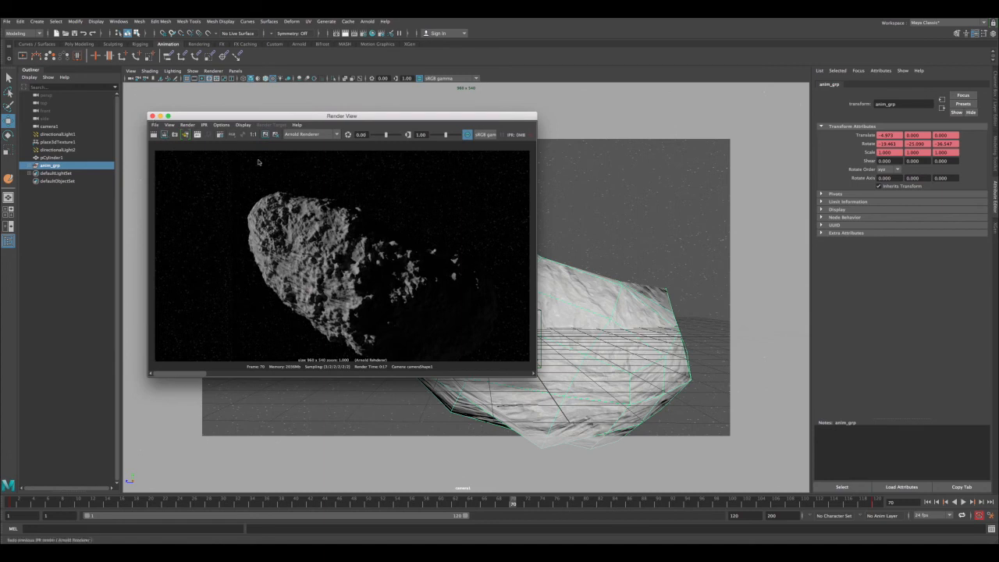
pyautogui.click(152, 115)
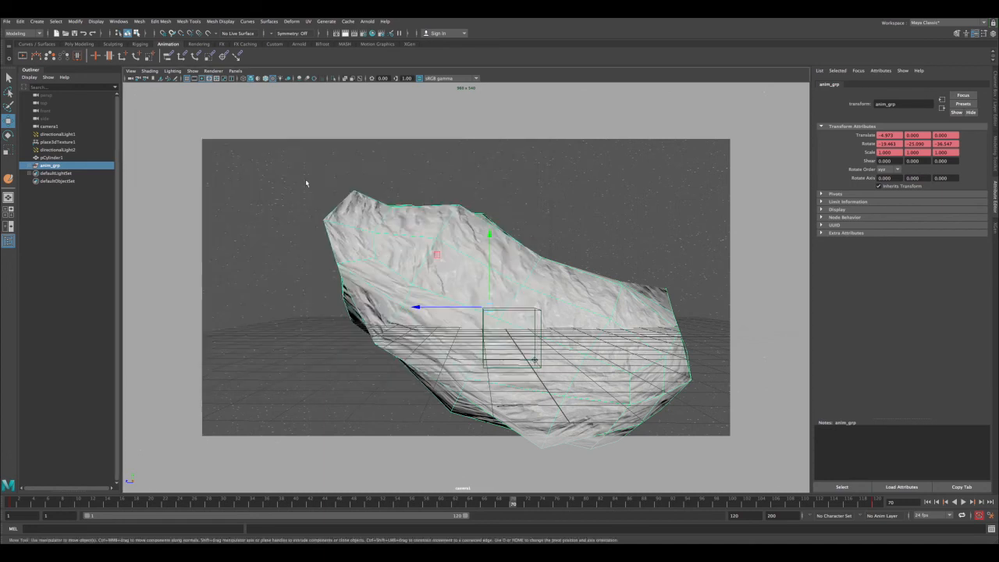
pyautogui.click(926, 503)
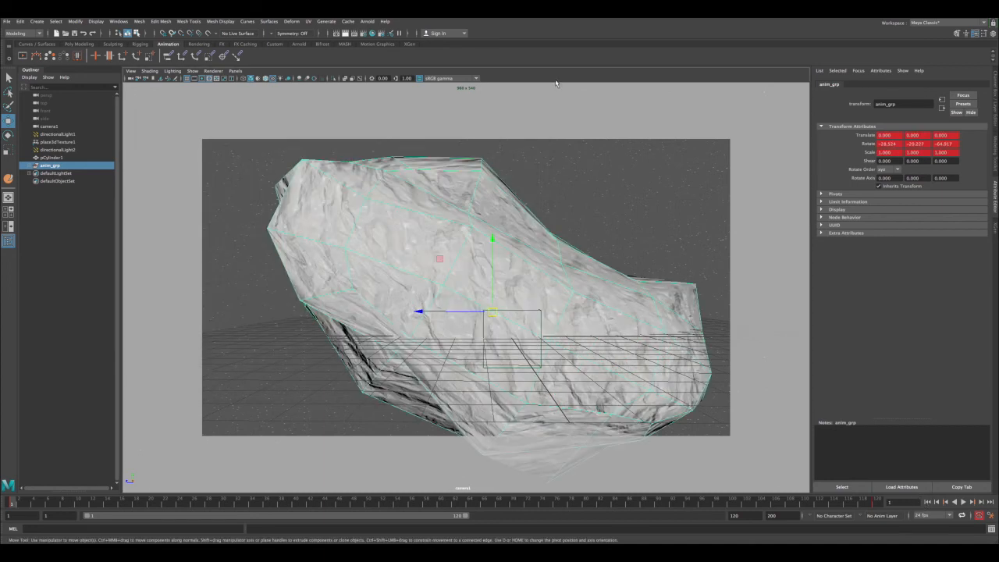
# - Duplicate anim_grp with Duplicate Special, resetting its options and enabling Duplicate input graph so the animation is copied too
pyautogui.click(20, 21)
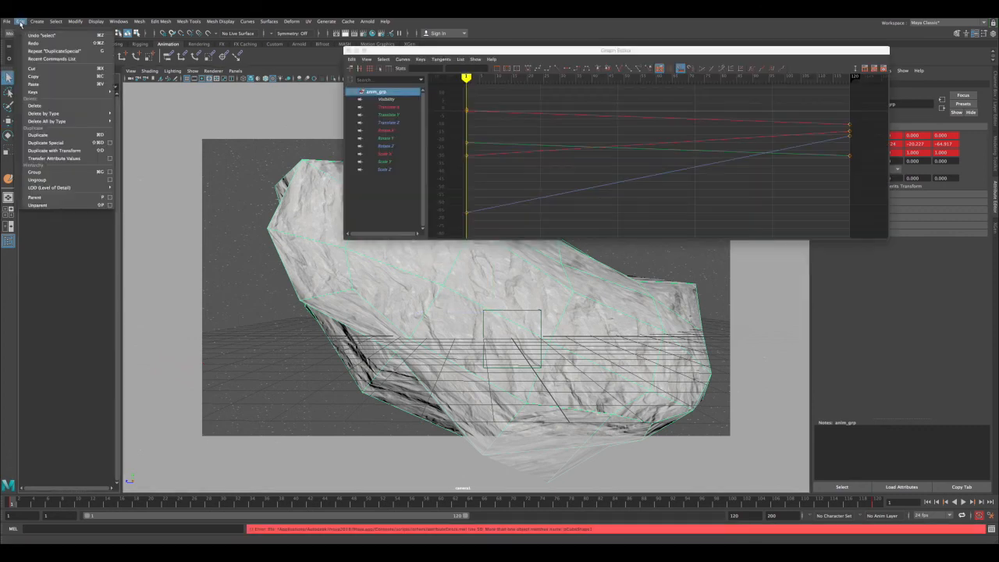
pyautogui.click(111, 143)
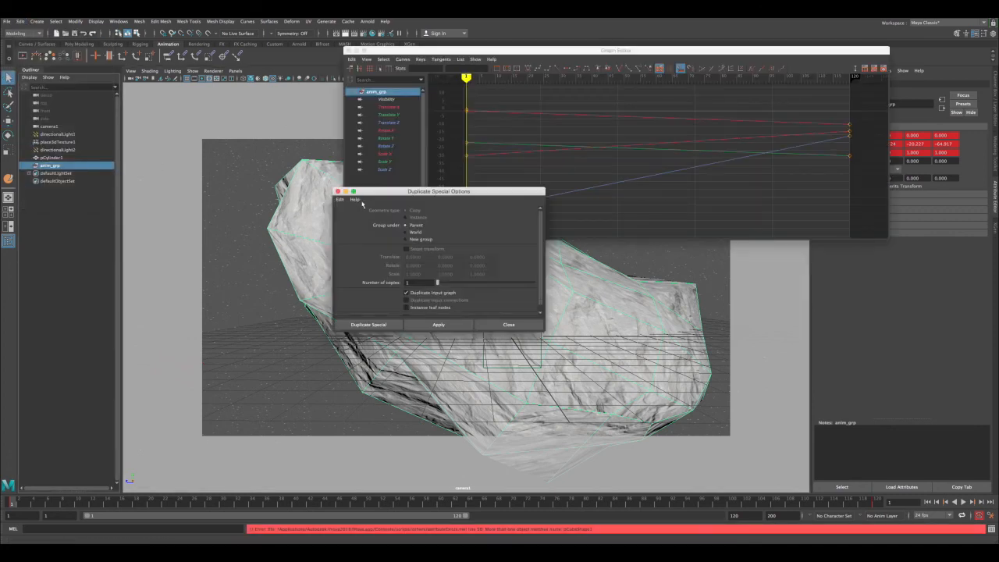
pyautogui.click(339, 200)
pyautogui.click(367, 219)
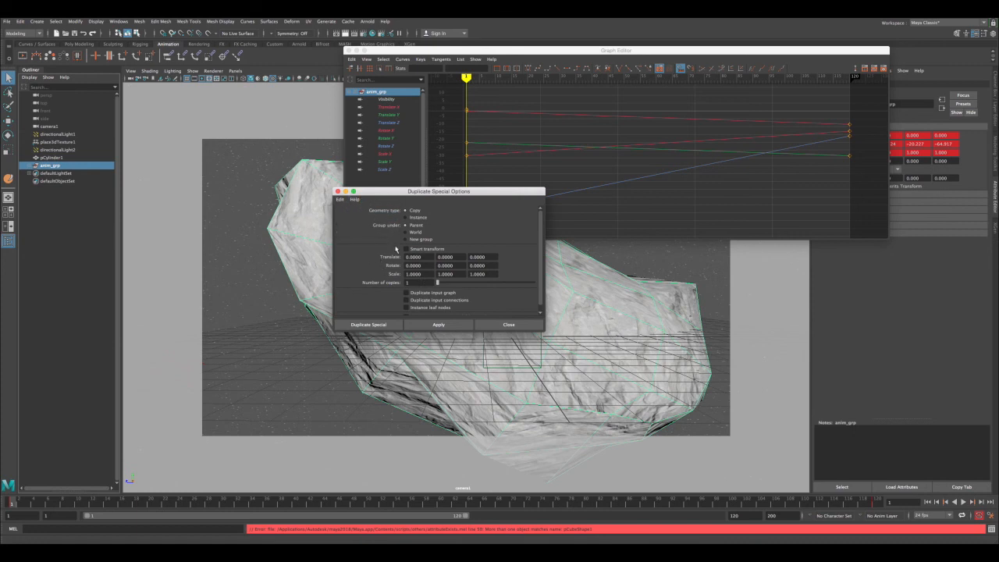
pyautogui.click(406, 293)
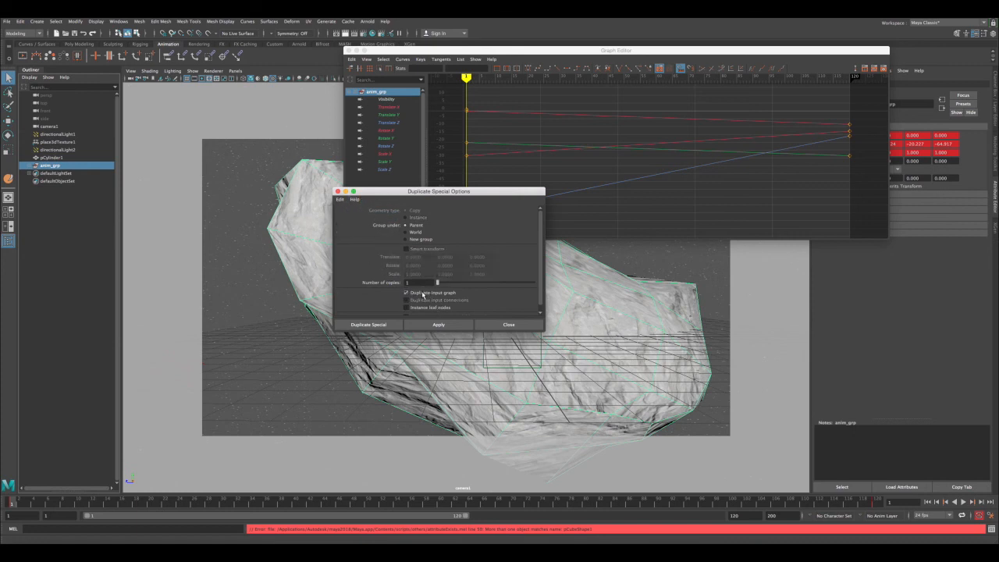
pyautogui.click(399, 324)
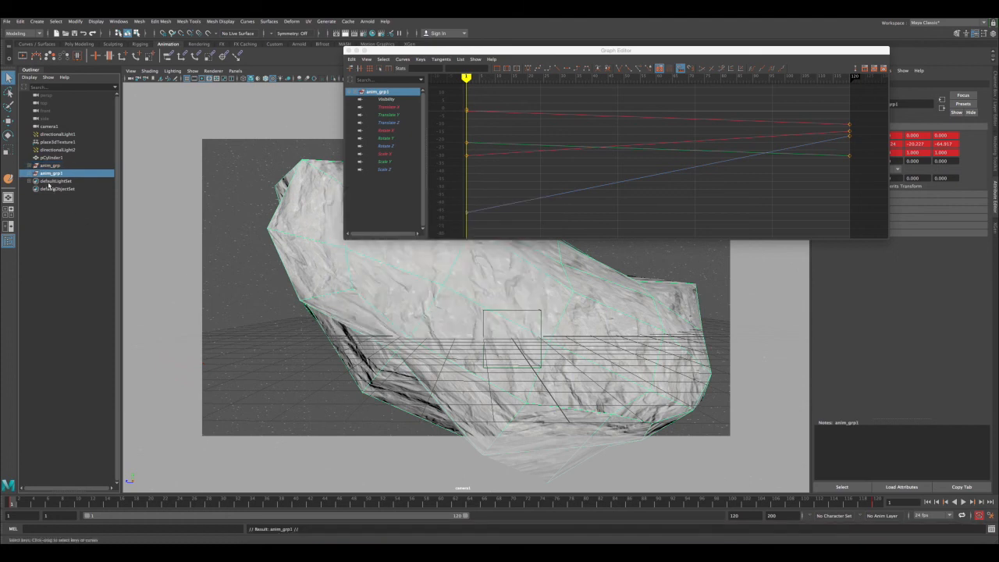
# - Select the duplicated group anim_grp1 and set its Translate Z key at frame 1 to about 10.1 in the Graph Editor
pyautogui.click(49, 182)
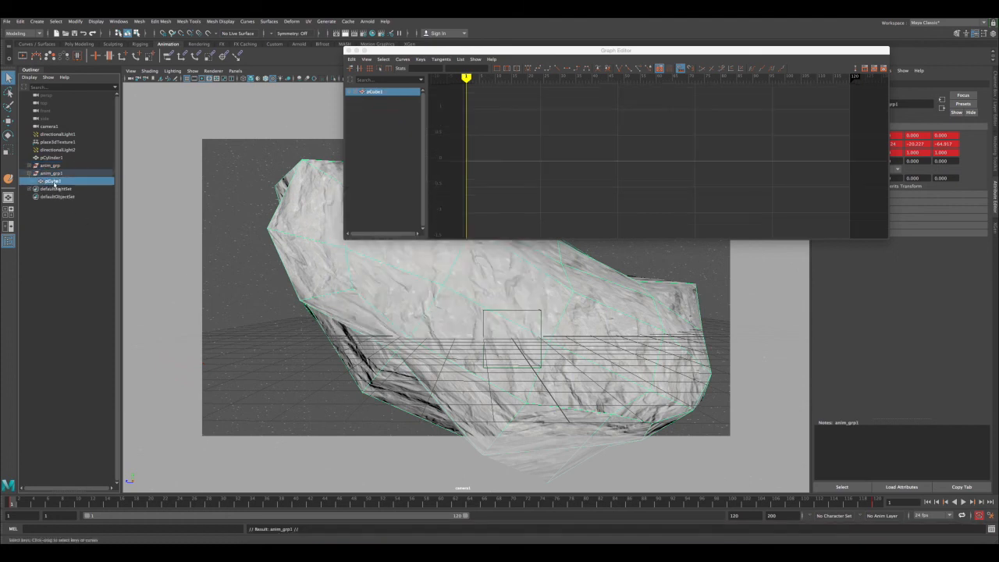
pyautogui.click(54, 172)
pyautogui.press('w')
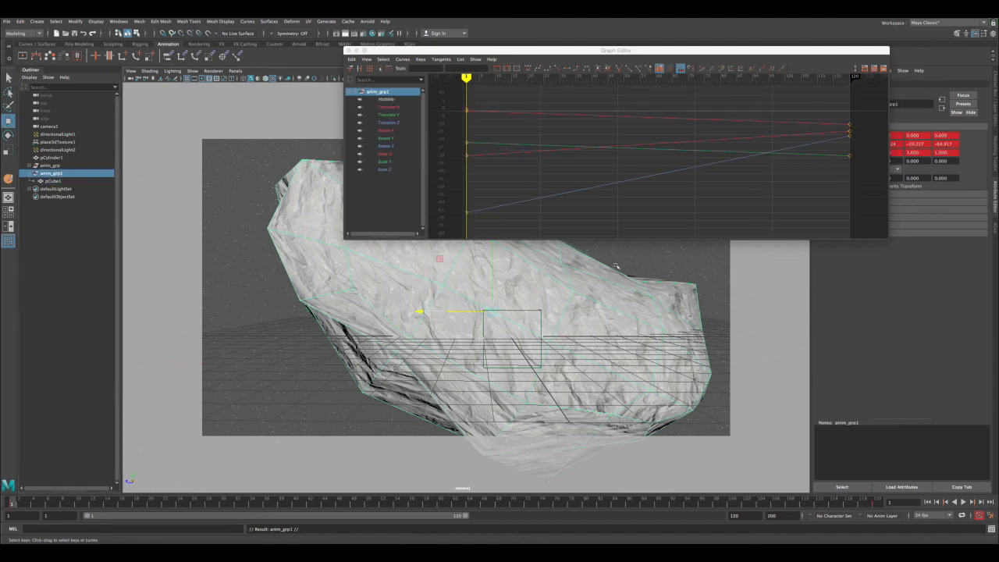
pyautogui.moveTo(493, 50); pyautogui.dragTo(444, 50)
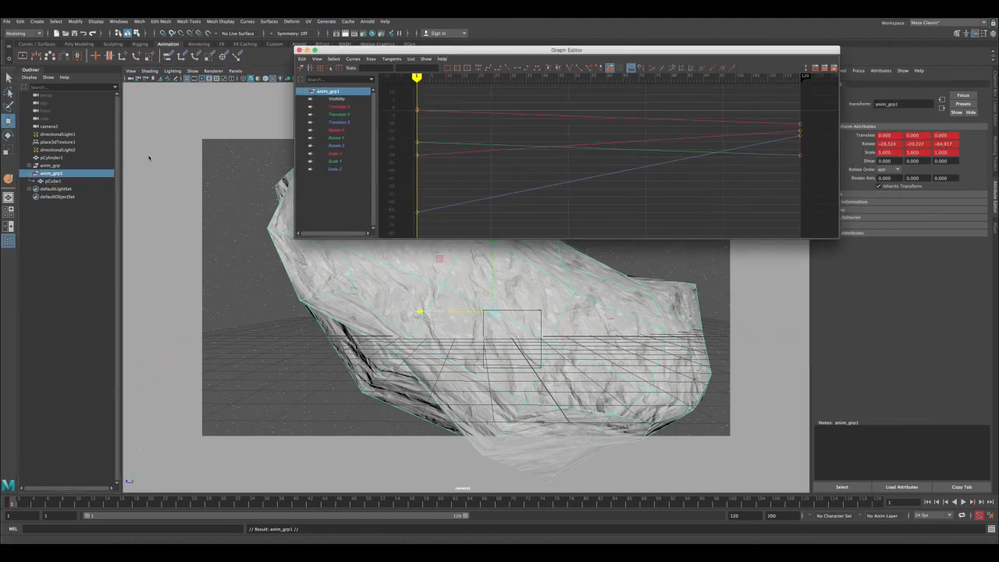
pyautogui.click(30, 173)
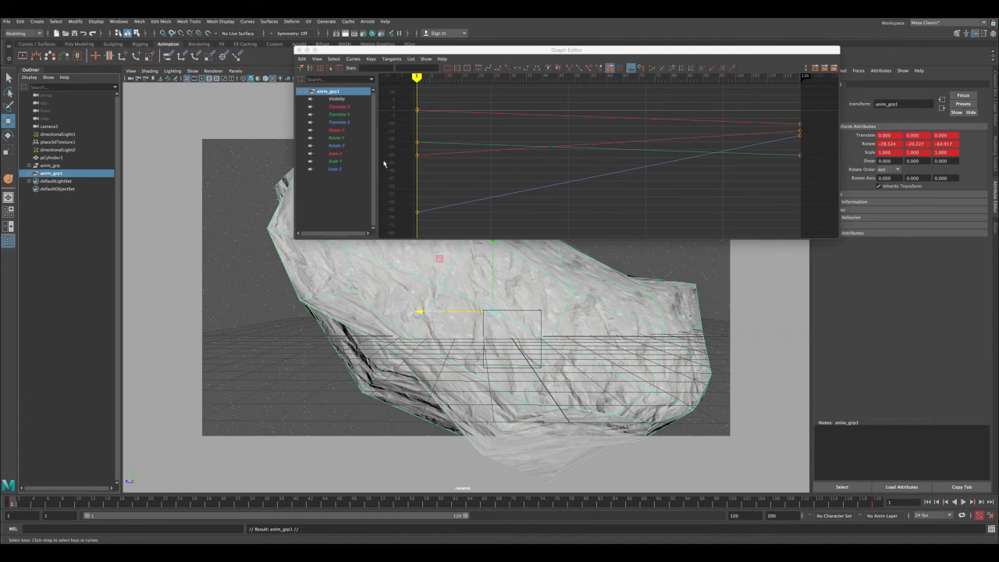
pyautogui.click(347, 122)
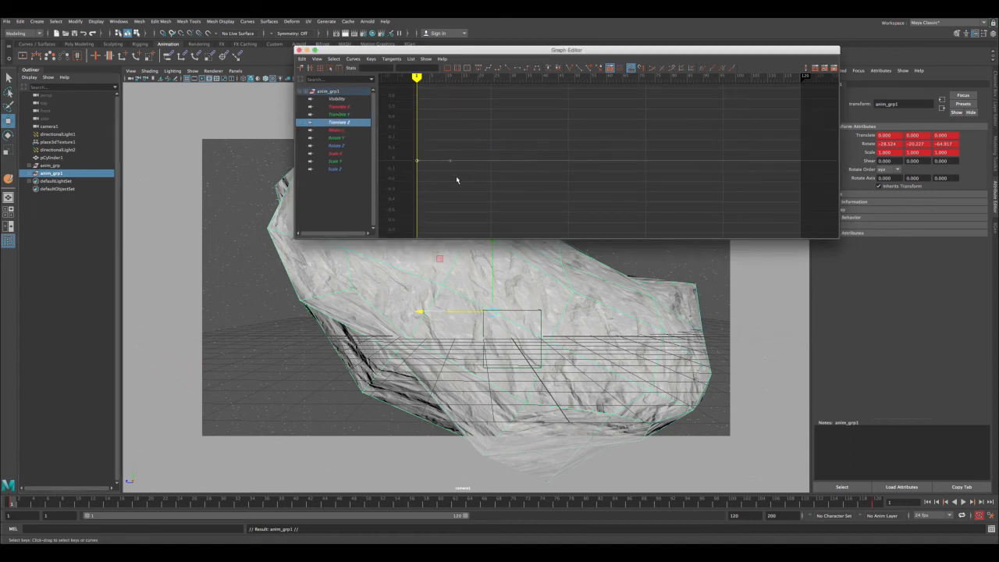
pyautogui.scroll(-10, 492, 142)
pyautogui.keyDown('shift'); pyautogui.moveTo(613, 136); pyautogui.dragTo(614, 103, button='middle'); pyautogui.keyUp('shift')
pyautogui.keyDown('shift'); pyautogui.moveTo(588, 167); pyautogui.dragTo(591, 183, button='middle'); pyautogui.keyUp('shift')
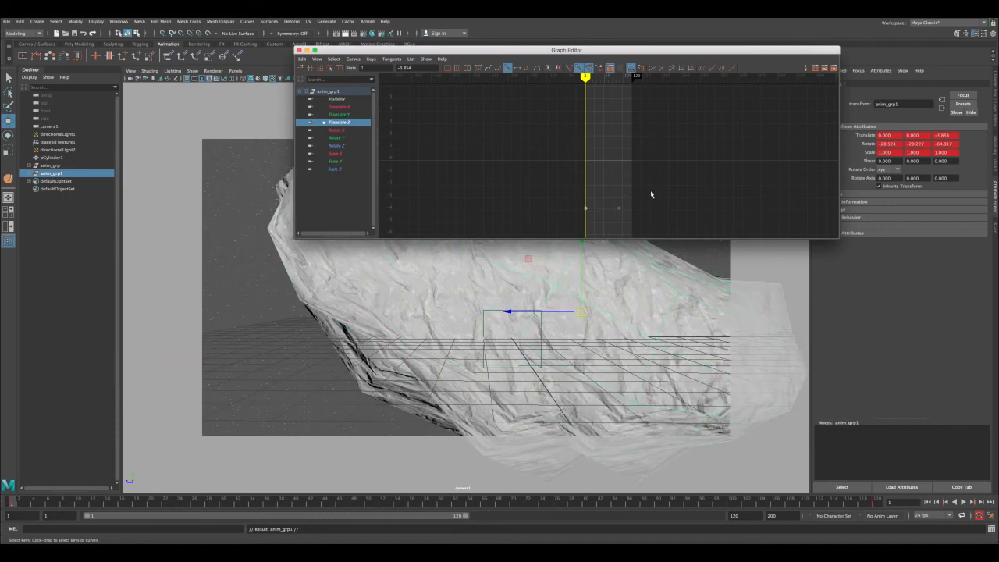
pyautogui.keyDown('alt'); pyautogui.moveTo(650, 190); pyautogui.dragTo(604, 190, button='right'); pyautogui.keyUp('alt')
pyautogui.keyDown('shift'); pyautogui.moveTo(603, 189); pyautogui.dragTo(601, 162, button='middle'); pyautogui.keyUp('shift')
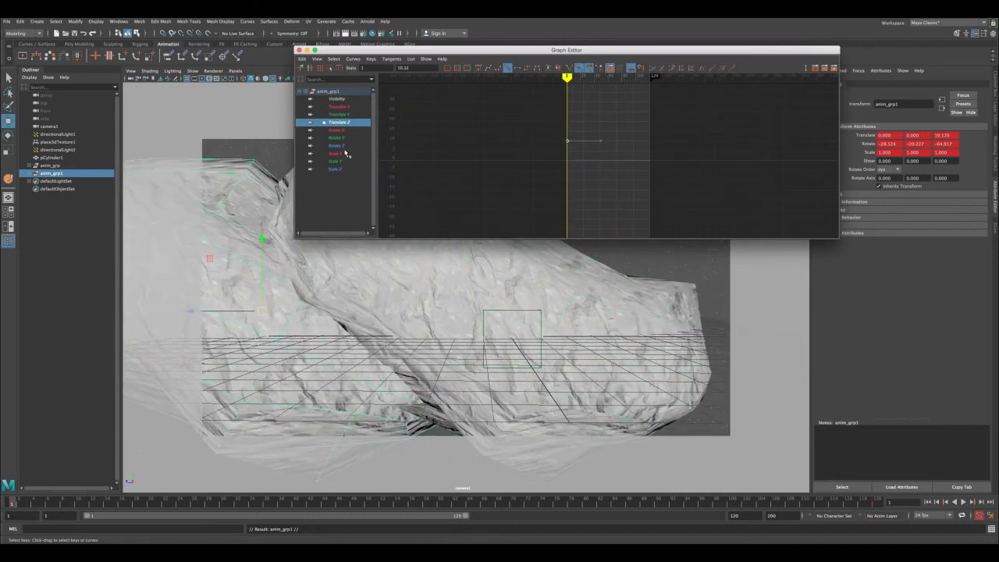
# - Scale anim_grp1 down uniformly by lowering its Scale X, Y and Z keys to about 0.39
pyautogui.moveTo(345, 154); pyautogui.dragTo(337, 169)
pyautogui.moveTo(544, 150); pyautogui.dragTo(599, 203)
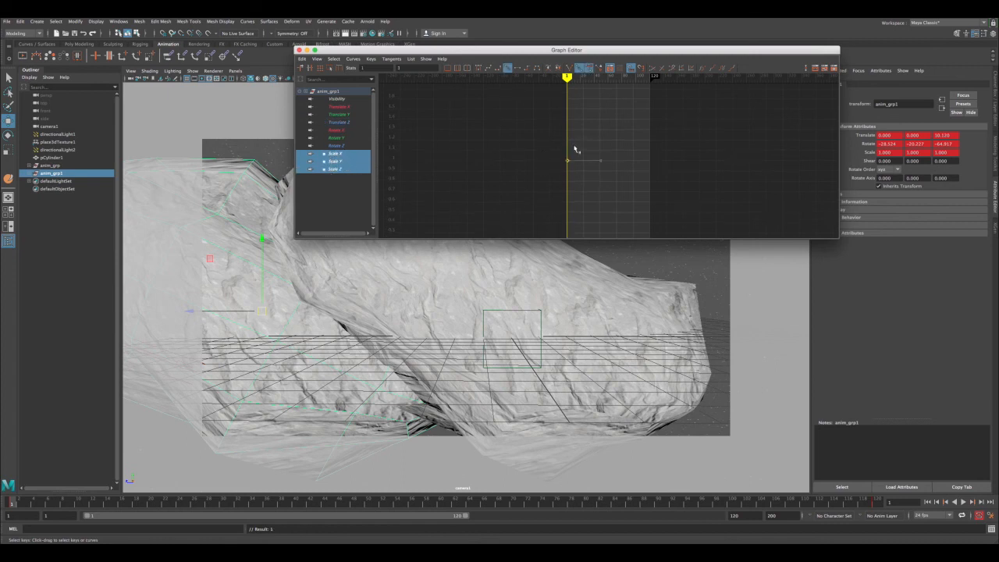
pyautogui.moveTo(574, 150); pyautogui.dragTo(568, 206, button='middle')
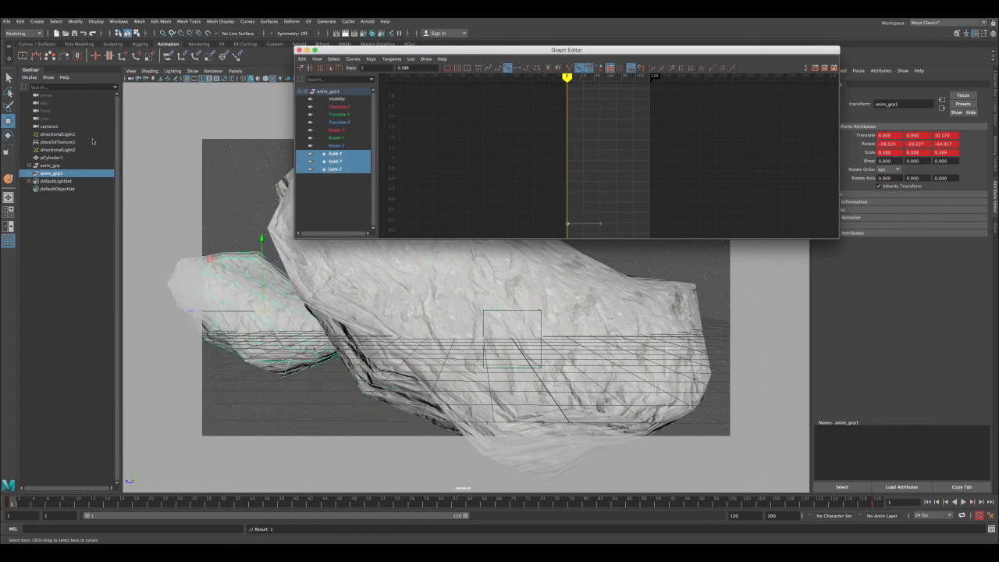
# - Push the small asteroid back by lowering anim_grp1's whole Translate X curve to about -14 at frame 1
pyautogui.click(339, 107)
pyautogui.press('f')
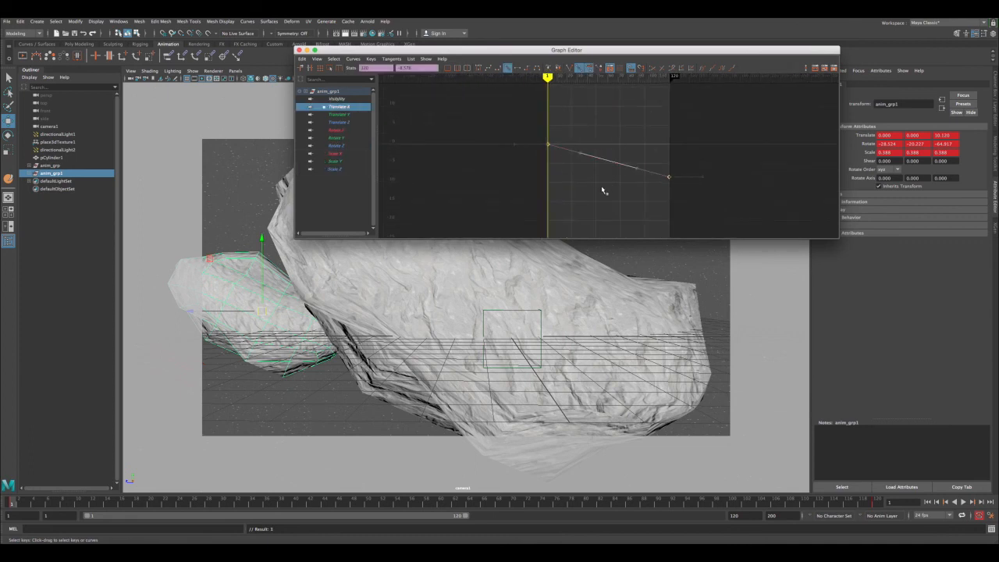
pyautogui.press('f')
pyautogui.moveTo(606, 136); pyautogui.dragTo(609, 149, button='middle')
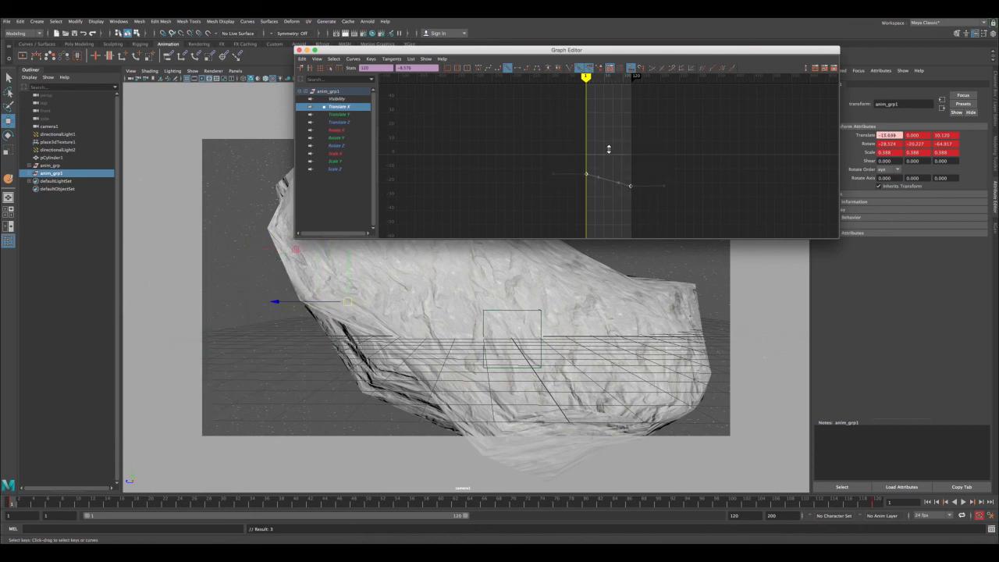
# - Shift the small asteroid sideways by raising anim_grp1's Translate Z key to about 16.8
pyautogui.click(345, 115)
pyautogui.click(359, 123)
pyautogui.press('f')
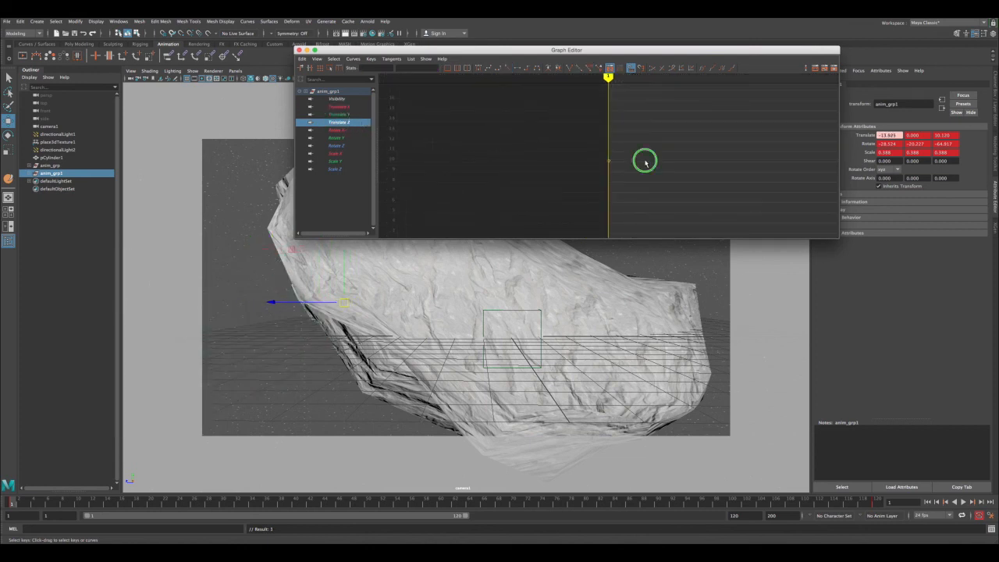
pyautogui.moveTo(601, 142); pyautogui.dragTo(663, 195)
pyautogui.moveTo(624, 144); pyautogui.dragTo(617, 124, button='middle')
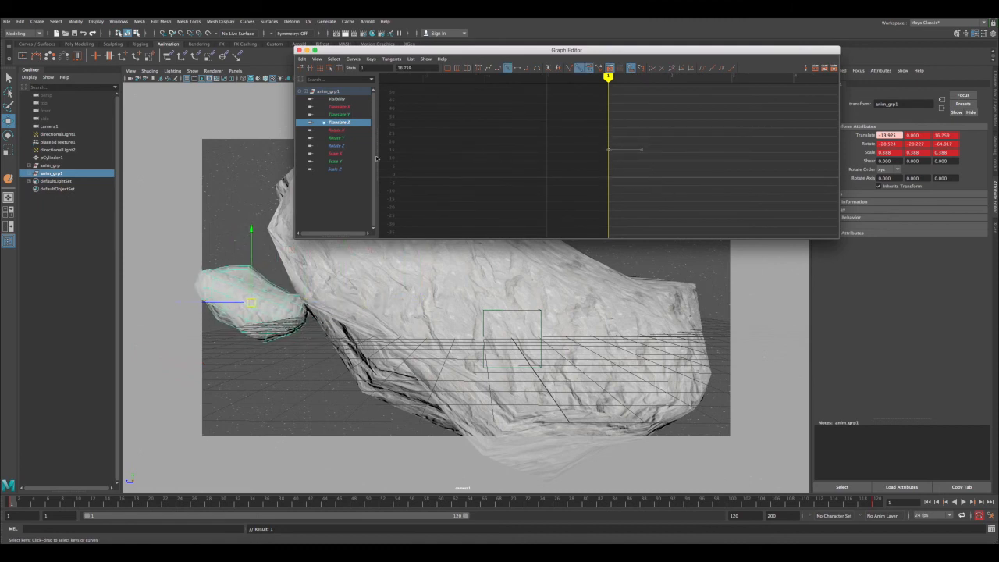
# - Lower anim_grp1's whole Rotate Z curve to about -233 at frame 1 and -184 at frame 120
pyautogui.click(351, 147)
pyautogui.keyDown('alt'); pyautogui.moveTo(702, 176); pyautogui.dragTo(671, 155, button='right'); pyautogui.keyUp('alt')
pyautogui.keyDown('alt'); pyautogui.moveTo(737, 169); pyautogui.dragTo(608, 153, button='middle'); pyautogui.keyUp('alt')
pyautogui.moveTo(599, 122); pyautogui.dragTo(611, 187)
pyautogui.press('f')
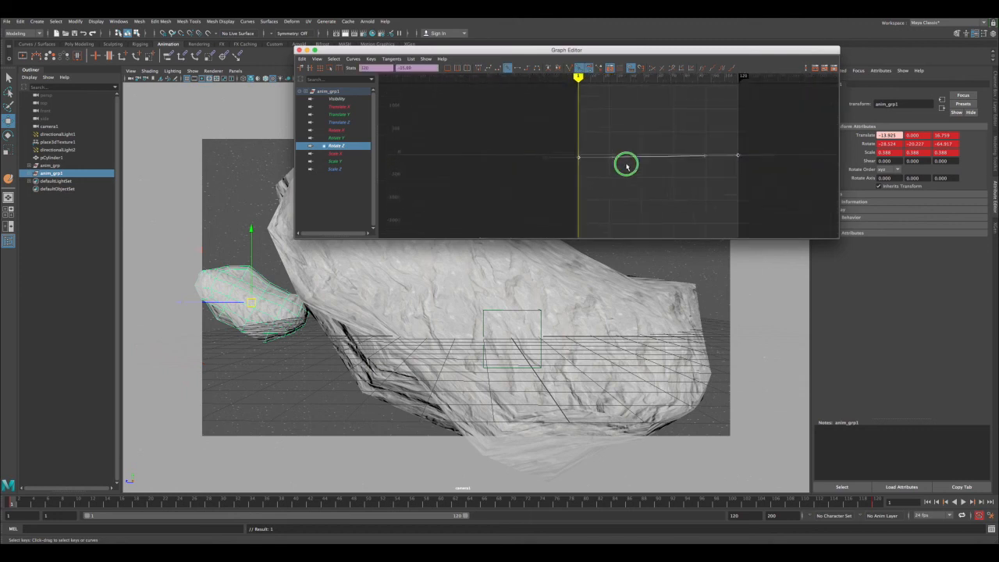
pyautogui.keyDown('alt'); pyautogui.keyDown('shift'); pyautogui.moveTo(610, 154); pyautogui.dragTo(603, 125, button='right'); pyautogui.keyUp('shift'); pyautogui.keyUp('alt')
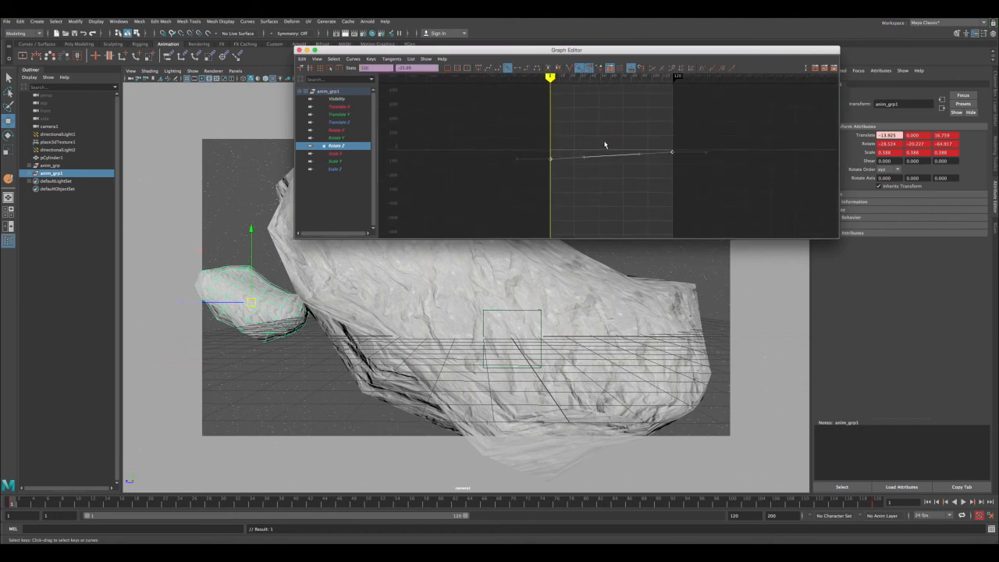
pyautogui.moveTo(597, 123); pyautogui.dragTo(600, 149, button='middle')
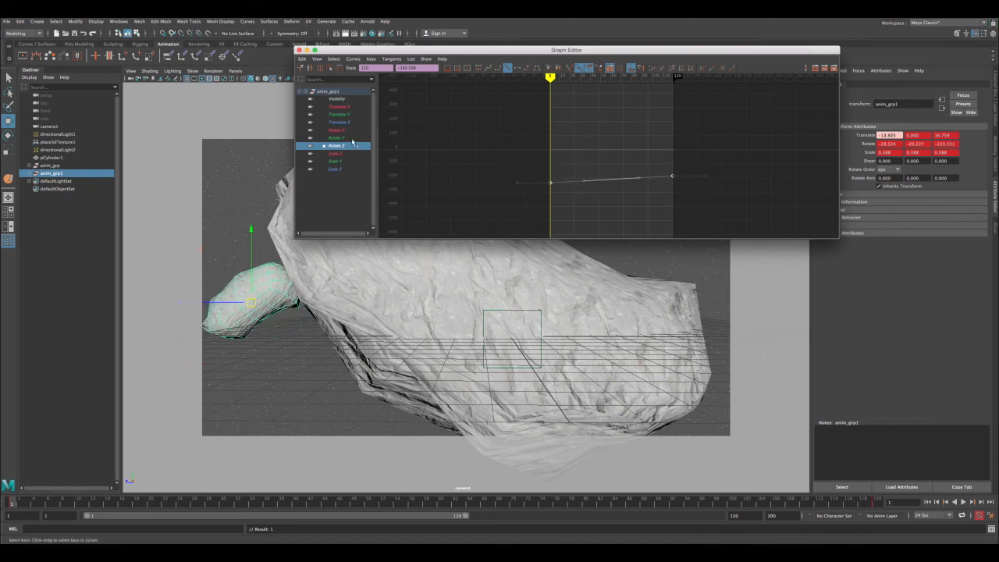
# - Set anim_grp1's Rotate Y key at frame 1 to about -10.4 and play the animation
pyautogui.click(351, 139)
pyautogui.moveTo(570, 93); pyautogui.dragTo(574, 111)
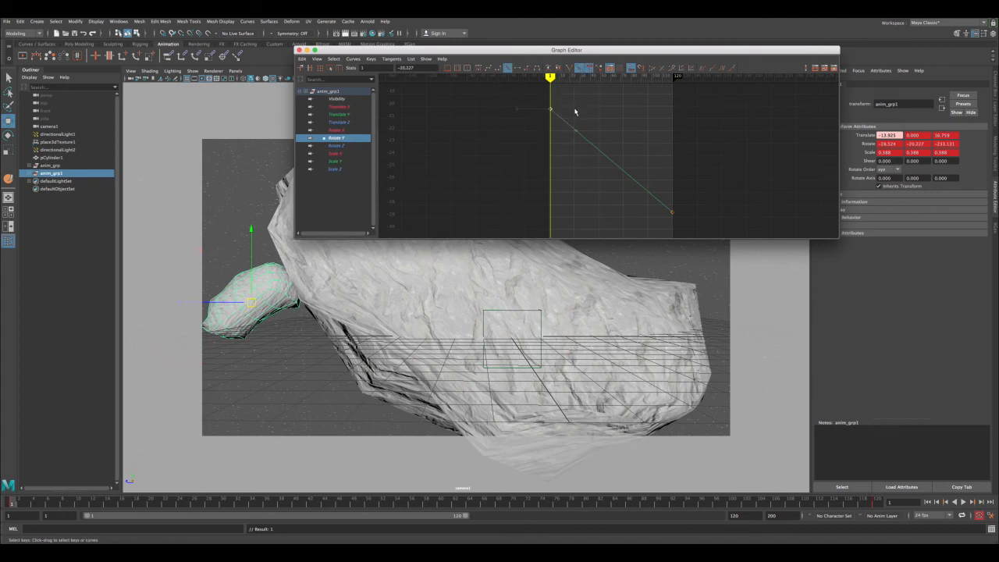
pyautogui.moveTo(564, 108); pyautogui.dragTo(564, 4, button='middle')
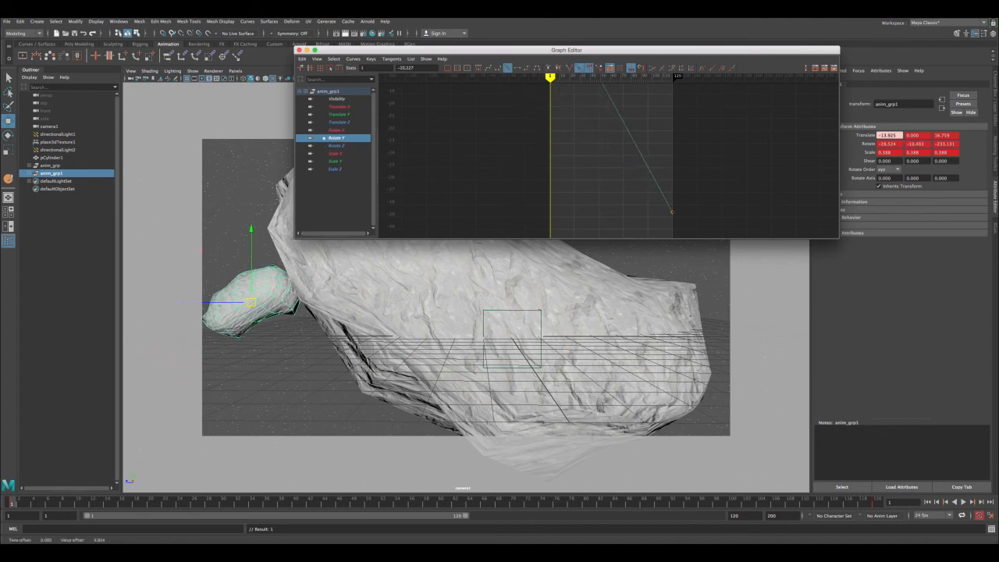
pyautogui.click(938, 501)
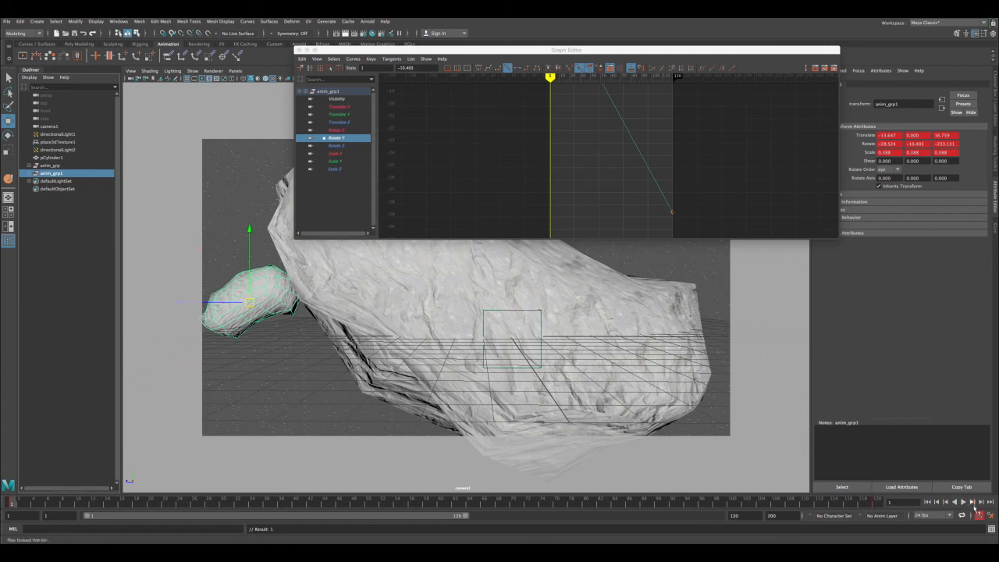
pyautogui.click(963, 502)
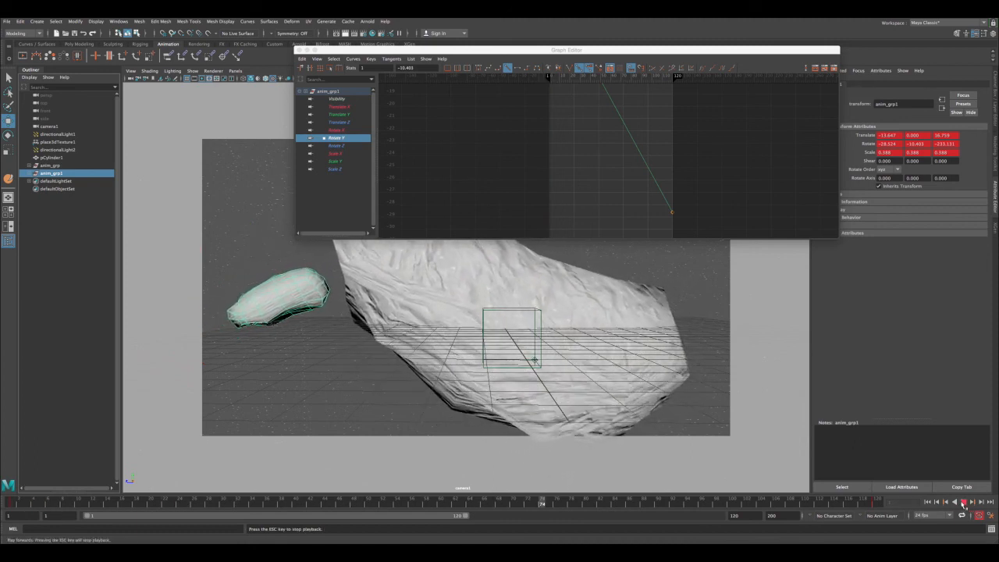
pyautogui.click(964, 504)
# - Lower anim_grp1's Rotate Y key at frame 120 to about -91.7 for a faster spin
pyautogui.keyDown('alt'); pyautogui.moveTo(694, 198); pyautogui.dragTo(677, 170, button='right'); pyautogui.keyUp('alt')
pyautogui.moveTo(682, 146); pyautogui.dragTo(654, 183)
pyautogui.moveTo(668, 151); pyautogui.dragTo(677, 288, button='middle')
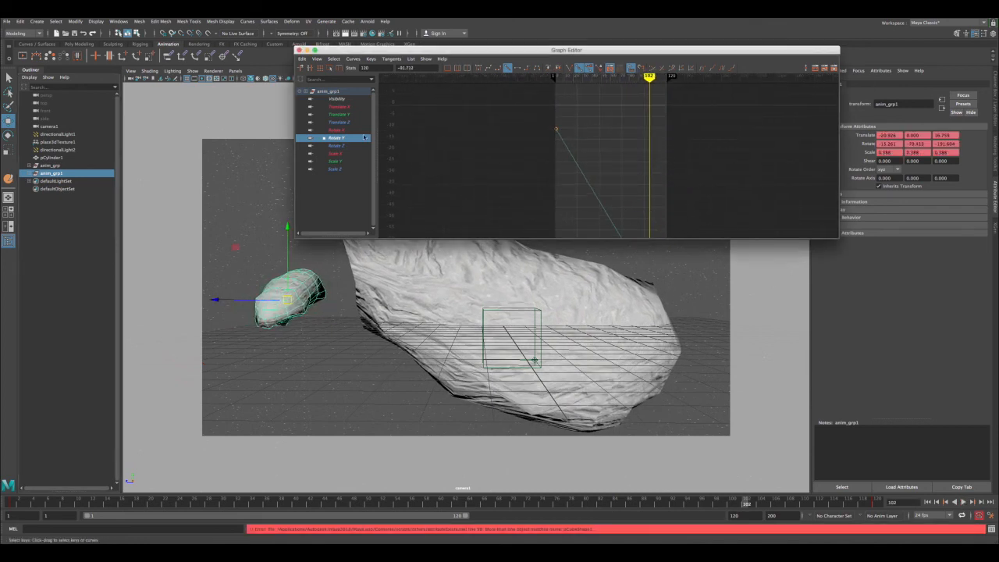
# - Raise anim_grp1's Rotate X key at frame 120 and lower its Rotate Y key there to about -106
pyautogui.click(352, 130)
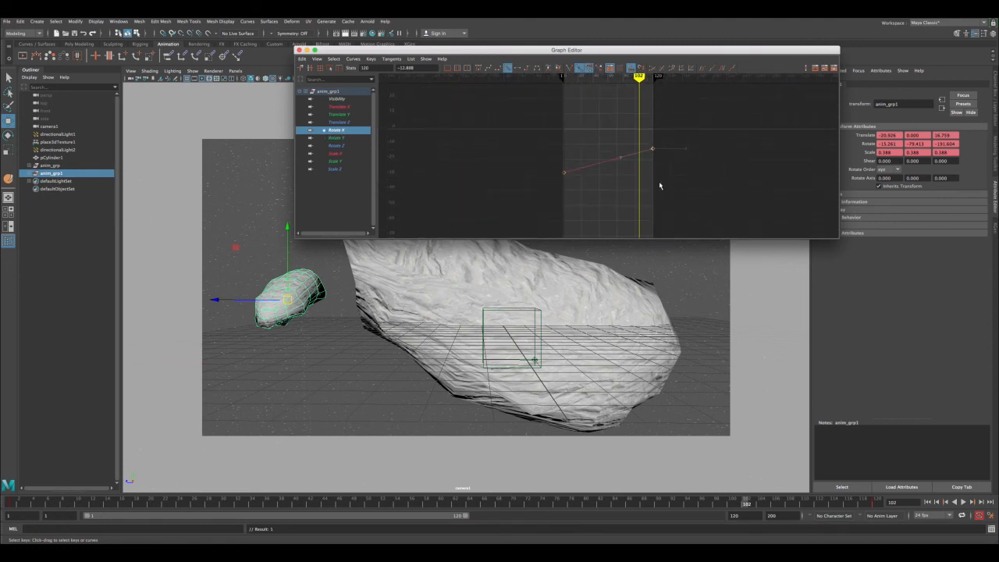
pyautogui.moveTo(659, 186); pyautogui.dragTo(648, 102, button='middle')
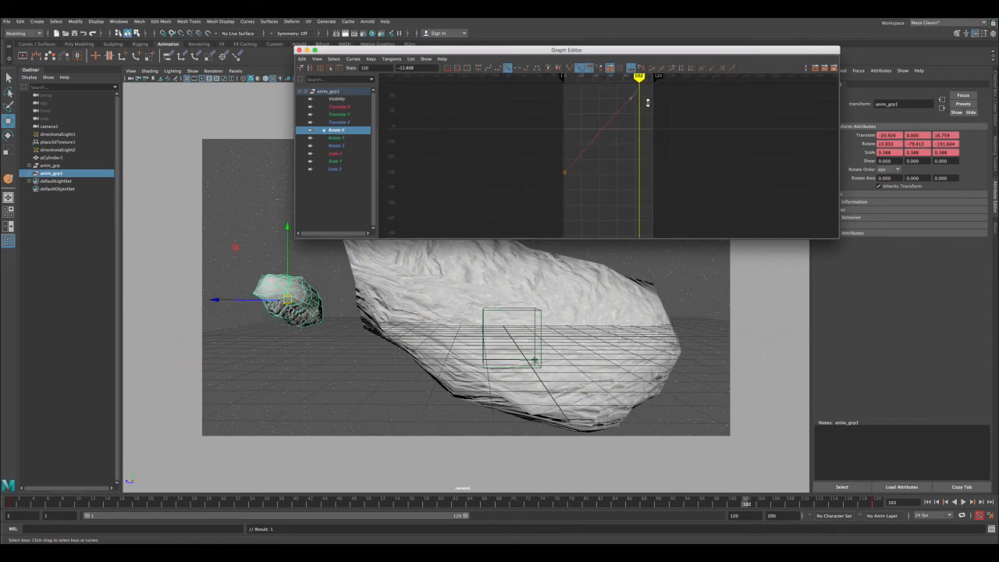
pyautogui.click(337, 138)
pyautogui.moveTo(691, 177); pyautogui.dragTo(830, 230)
pyautogui.keyDown('alt'); pyautogui.moveTo(796, 215); pyautogui.dragTo(762, 180, button='right'); pyautogui.keyUp('alt')
pyautogui.keyDown('shift'); pyautogui.moveTo(736, 163); pyautogui.dragTo(735, 172, button='middle'); pyautogui.keyUp('shift')
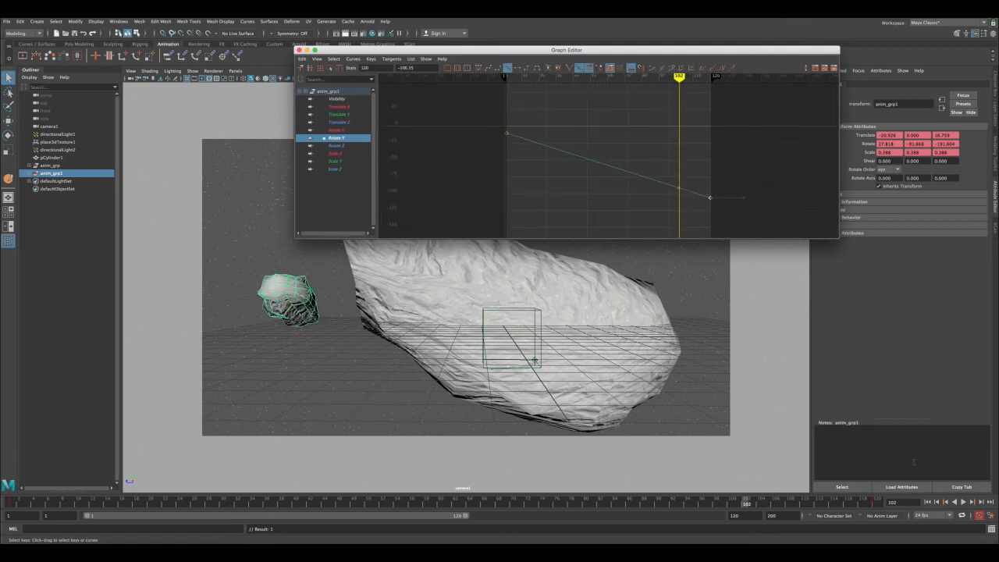
# - Play the animation from the first frame to check the small asteroid's spin, and close the Graph Editor
pyautogui.click(927, 502)
pyautogui.click(964, 502)
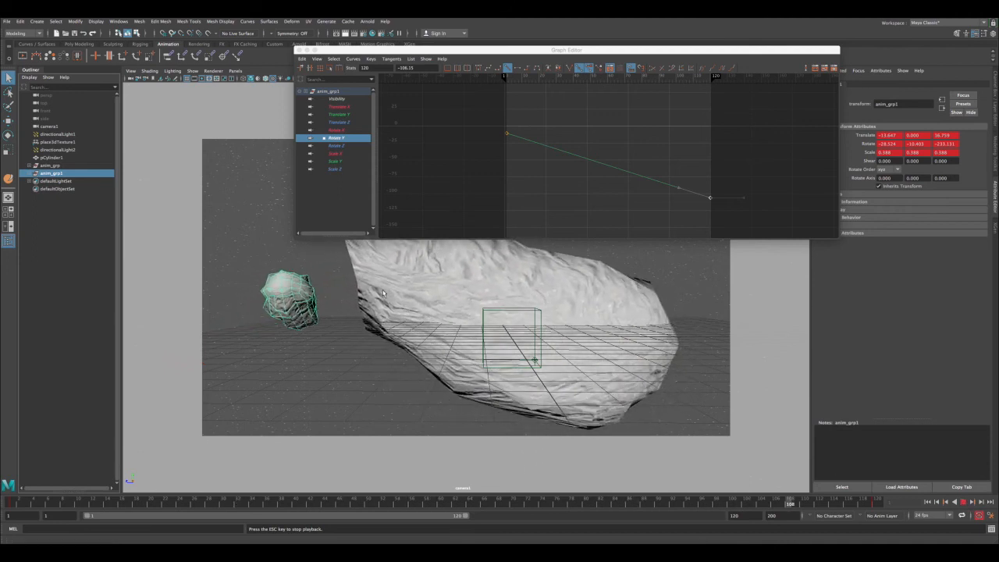
pyautogui.click(299, 50)
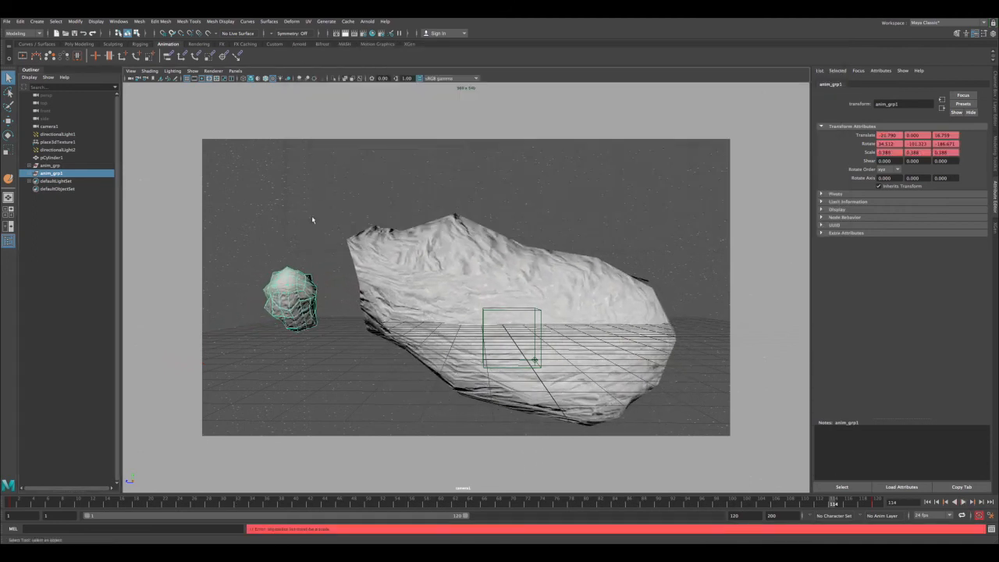
# - Clear the selection and replay the animation from frame 1 in textured shading, stopping at frame 70
pyautogui.click(320, 243)
pyautogui.press('4')
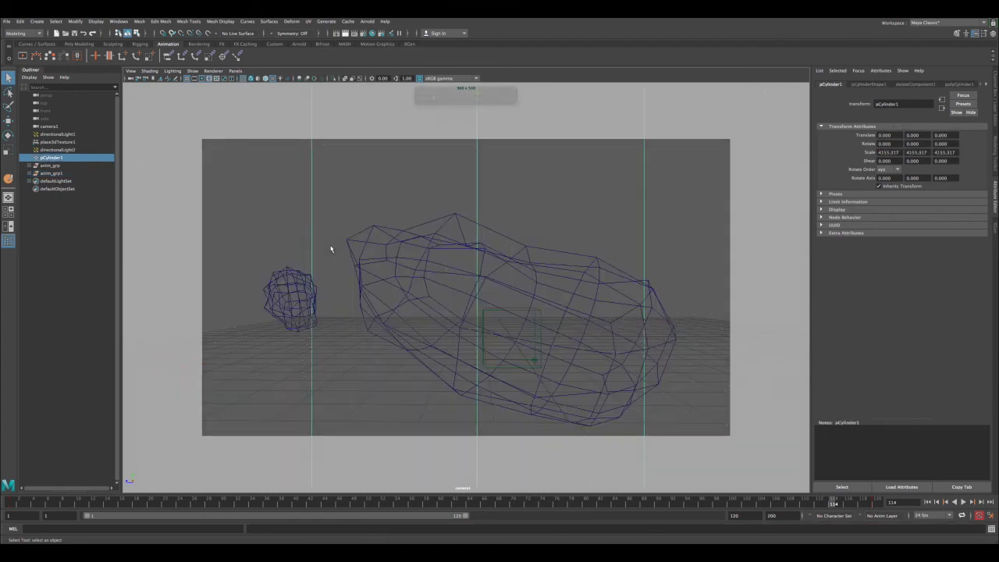
pyautogui.click(331, 240)
pyautogui.press('5')
pyautogui.press('6')
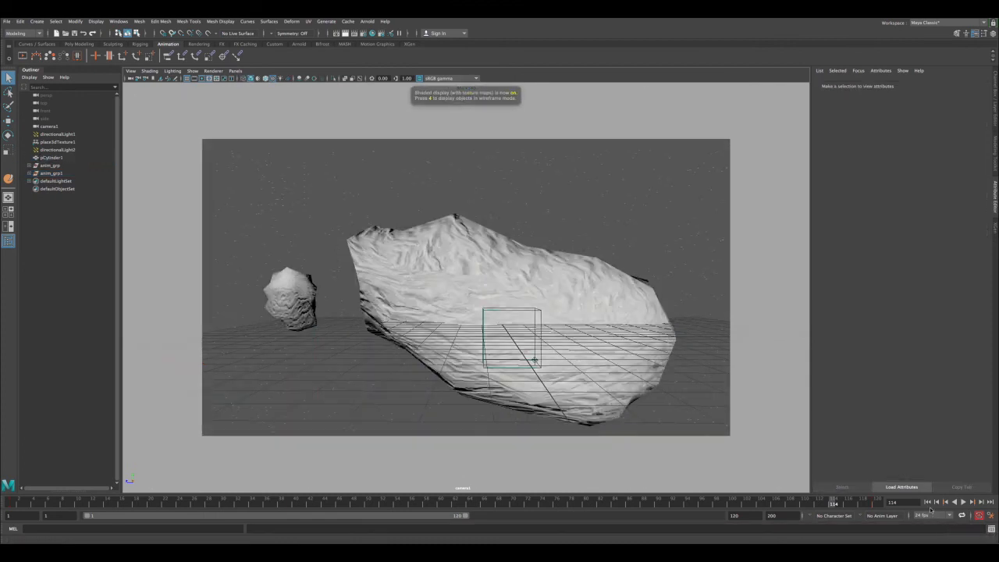
pyautogui.click(928, 502)
pyautogui.click(962, 502)
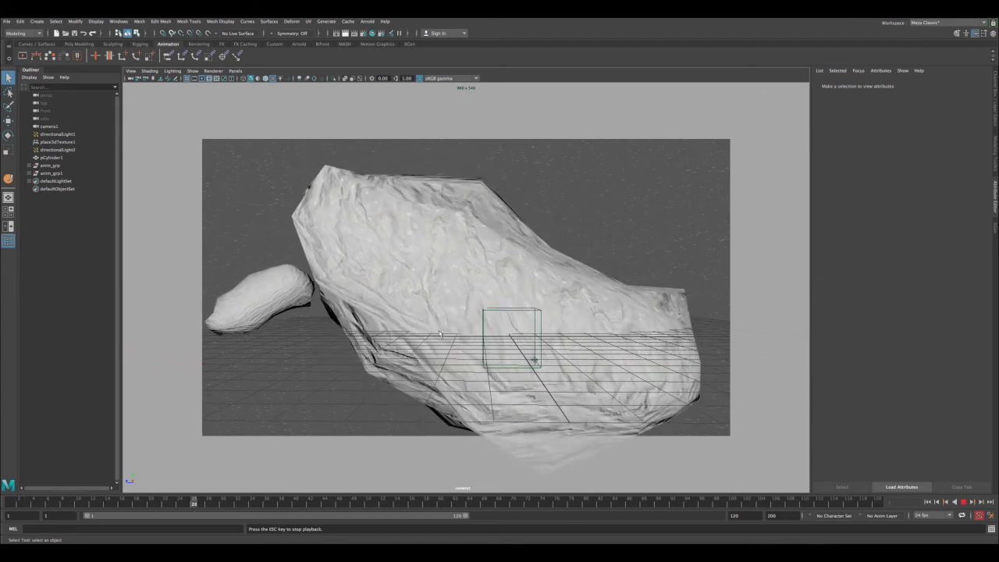
pyautogui.press('Escape')
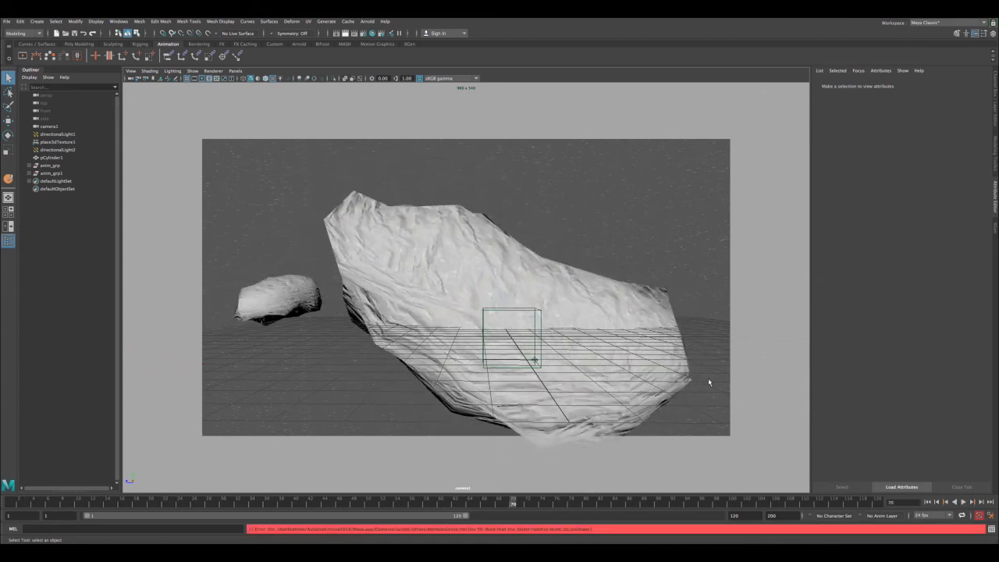
# - Raise a bump on the upper side of the small asteroid with the Sculpt Tool
pyautogui.click(271, 306)
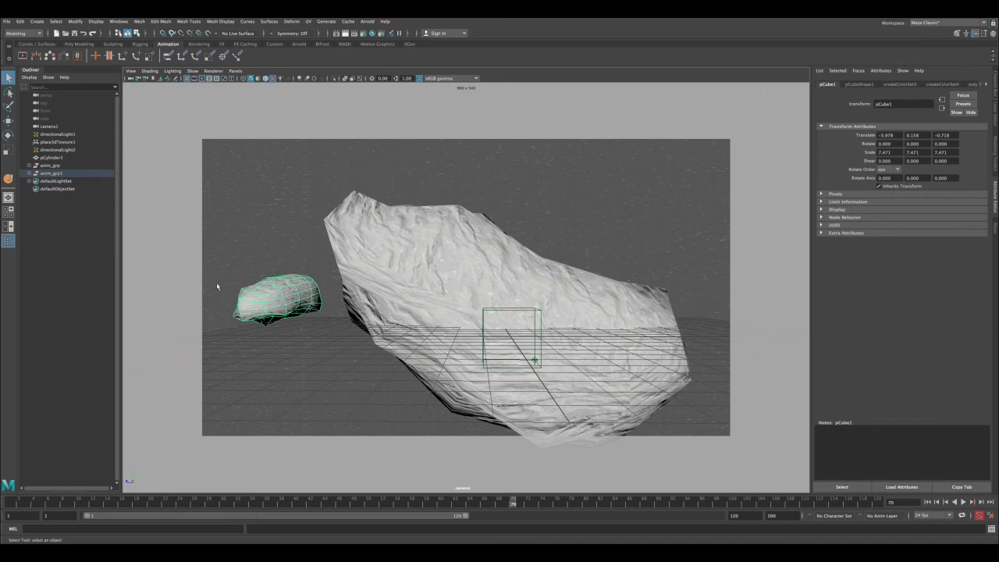
pyautogui.doubleClick(8, 179)
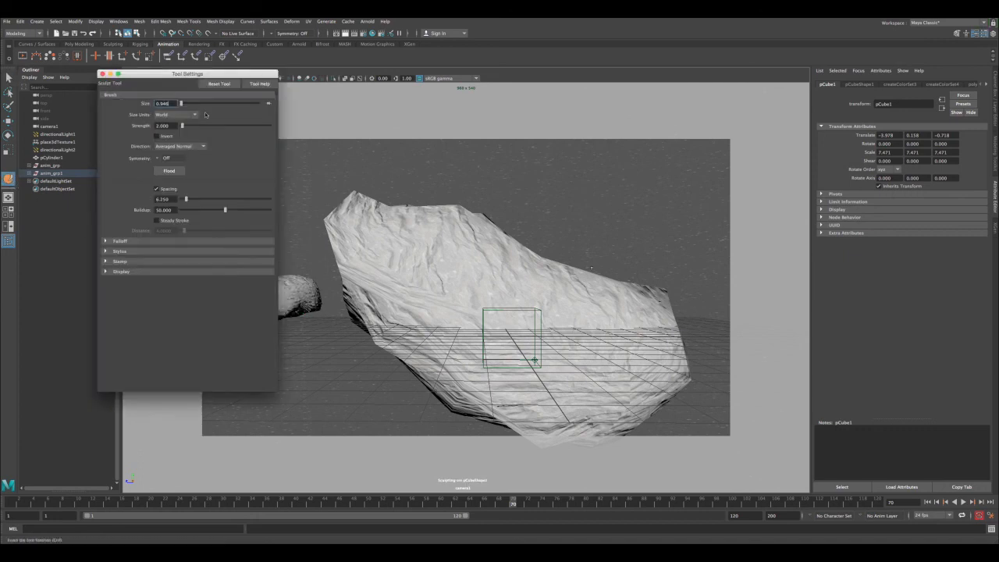
pyautogui.moveTo(166, 71); pyautogui.dragTo(527, 120)
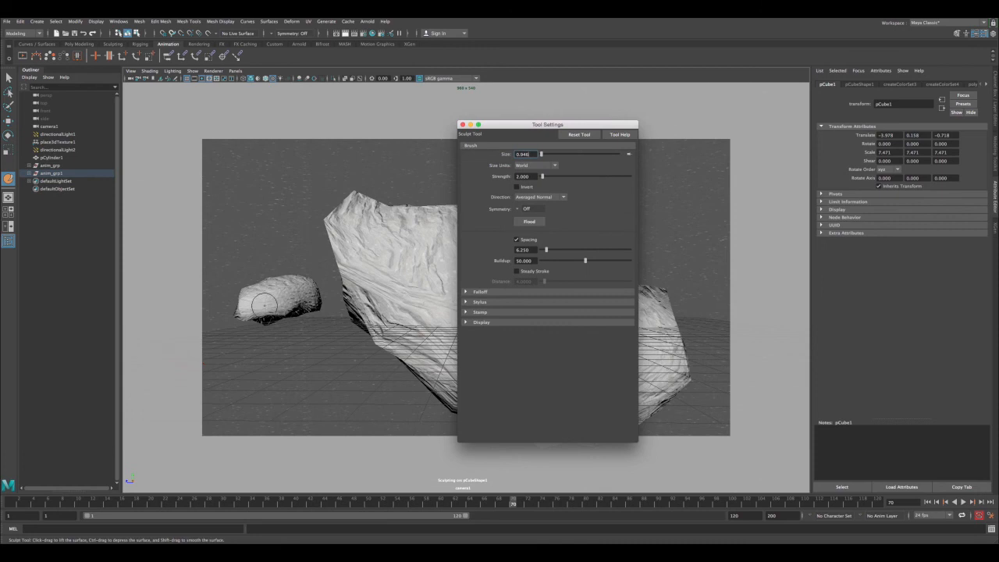
pyautogui.click(274, 290)
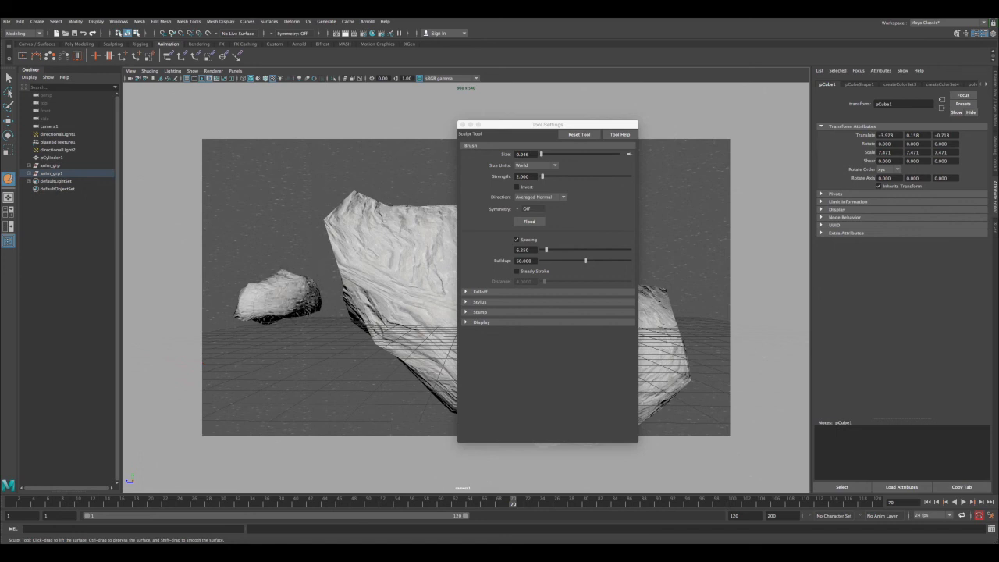
# - Inspect the sculpted small asteroid from the perspective view, and return to camera1 with the tool settings closed
pyautogui.press('q')
pyautogui.press('space')
pyautogui.press('space')
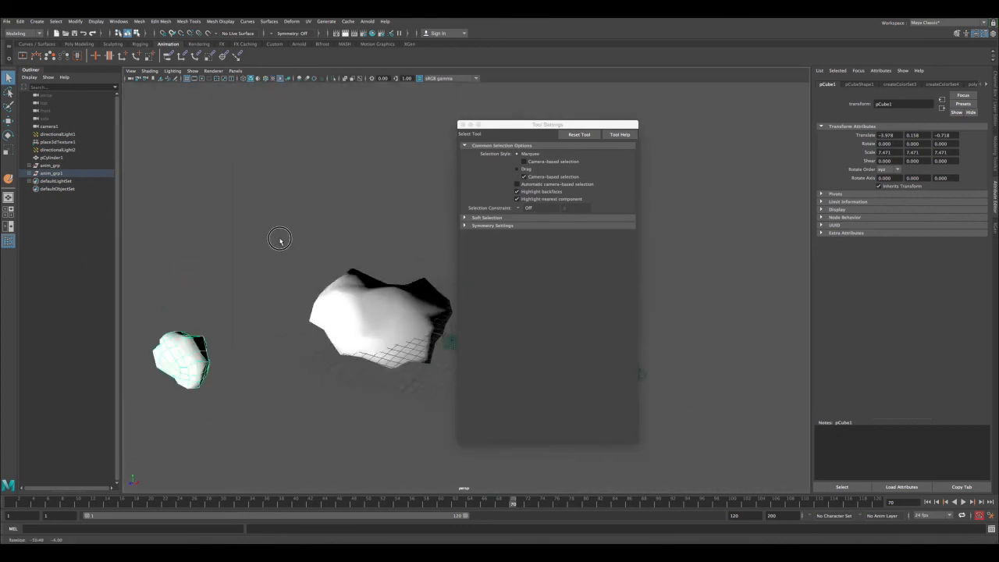
pyautogui.keyDown('alt'); pyautogui.moveTo(291, 246); pyautogui.dragTo(258, 253); pyautogui.keyUp('alt')
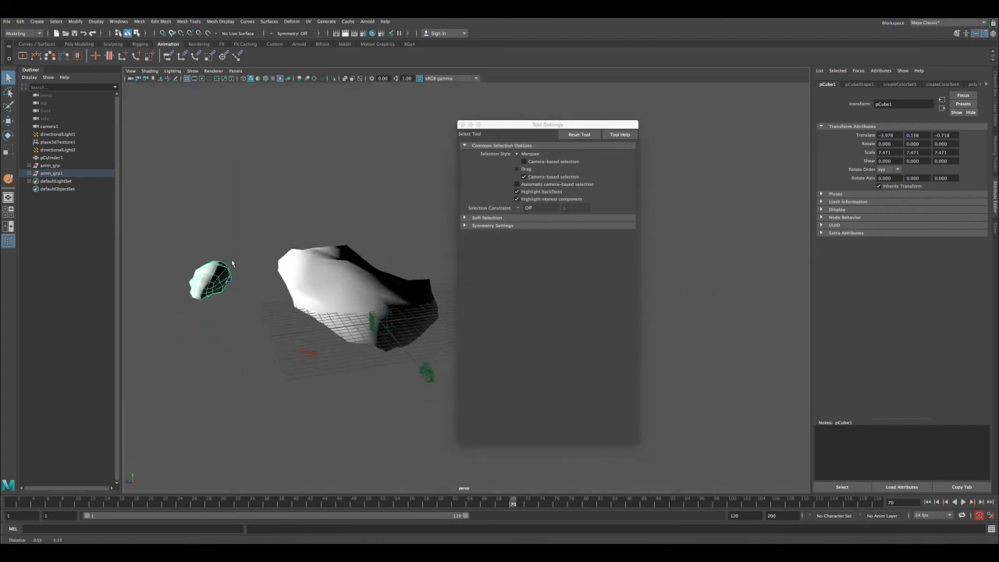
pyautogui.press('space')
pyautogui.press('space')
pyautogui.click(460, 124)
pyautogui.press('space')
pyautogui.press('space')
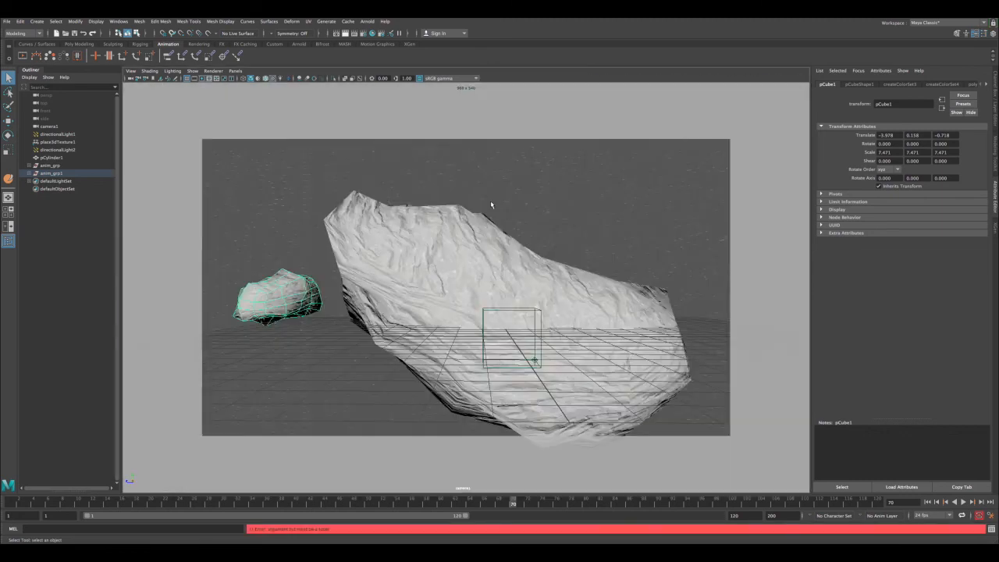
# - Render frame 70 from camera1 with Arnold and examine the surfaces of both asteroids in the Render View
pyautogui.click(353, 34)
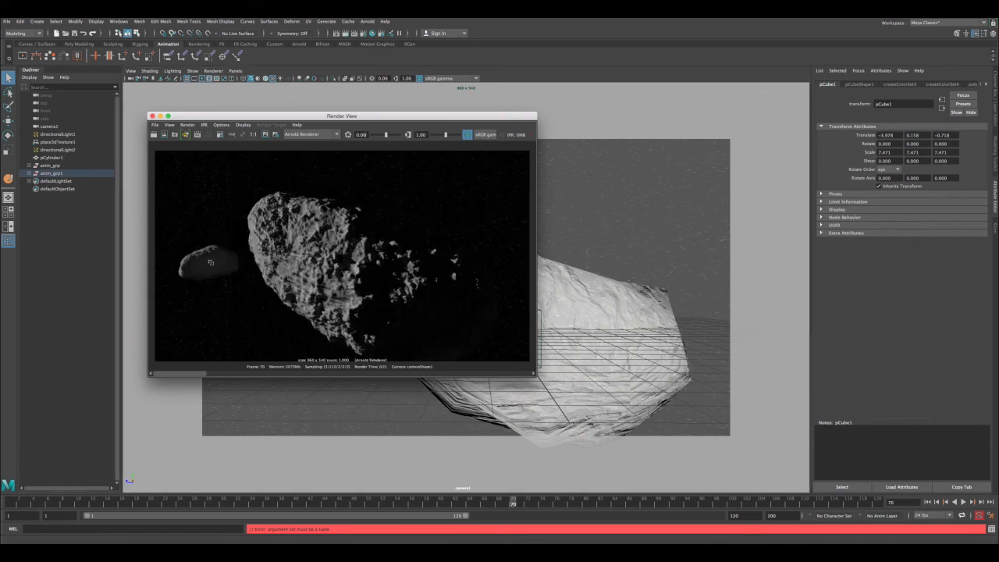
pyautogui.moveTo(178, 228); pyautogui.dragTo(244, 302)
pyautogui.click(244, 314)
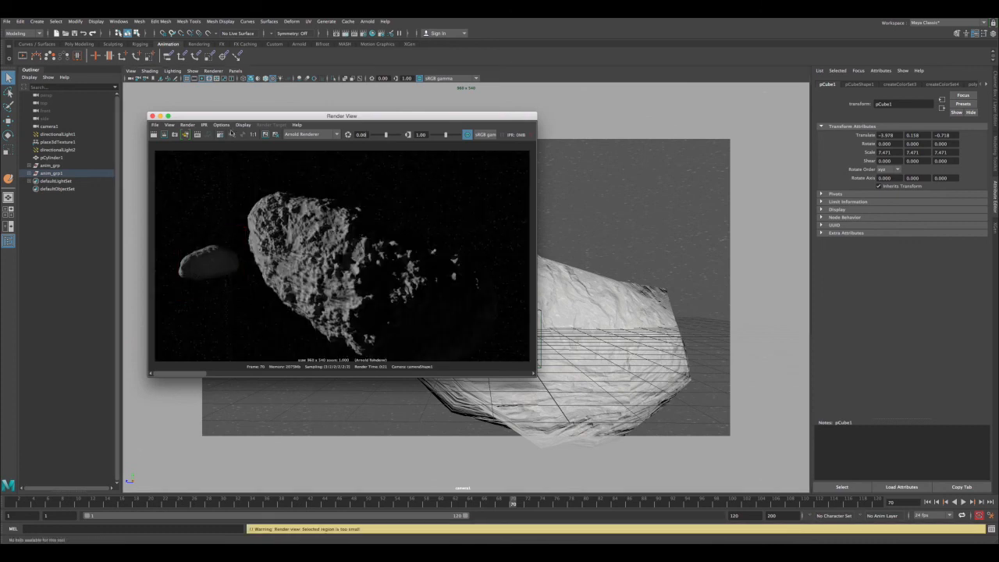
pyautogui.moveTo(312, 116); pyautogui.dragTo(362, 105)
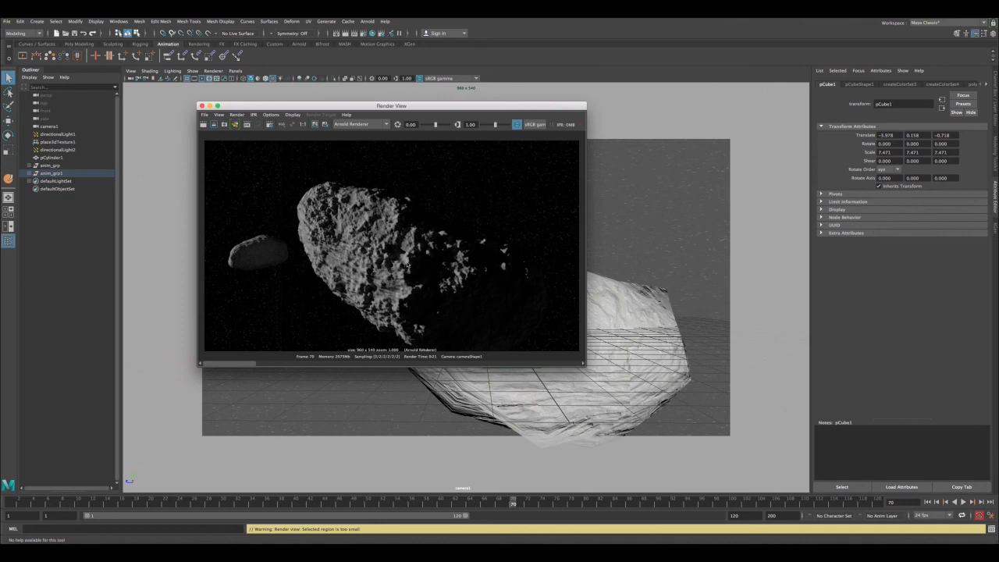
pyautogui.moveTo(312, 192); pyautogui.dragTo(372, 223)
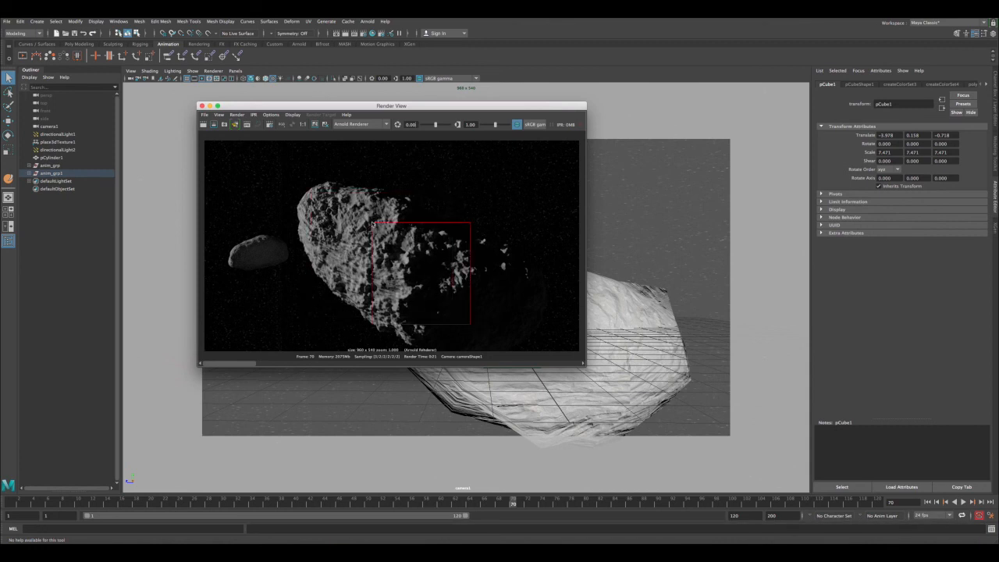
pyautogui.click(330, 240)
pyautogui.moveTo(316, 190); pyautogui.dragTo(374, 271)
pyautogui.click(375, 271)
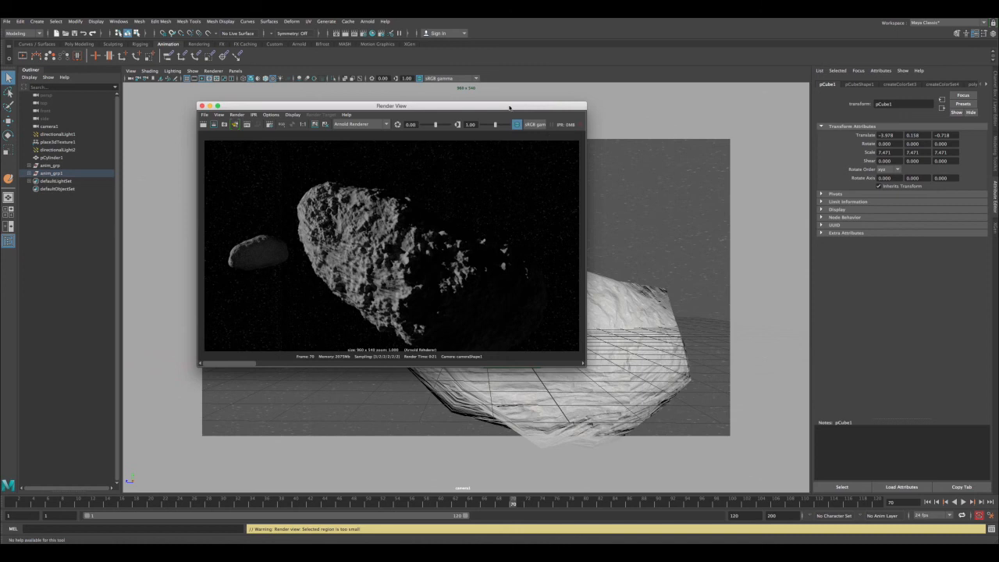
pyautogui.moveTo(508, 107); pyautogui.dragTo(396, 77)
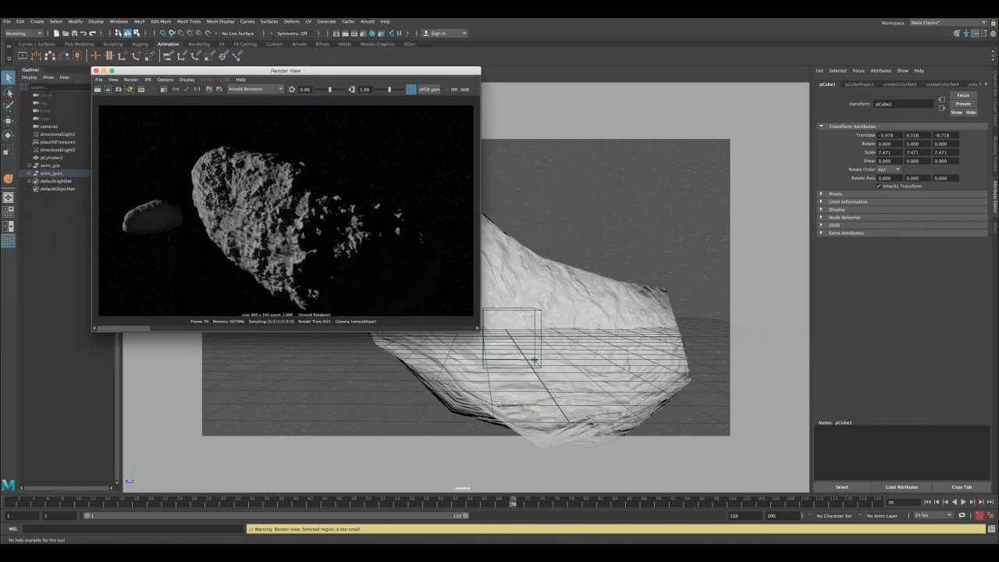
pyautogui.moveTo(285, 70); pyautogui.dragTo(318, 71)
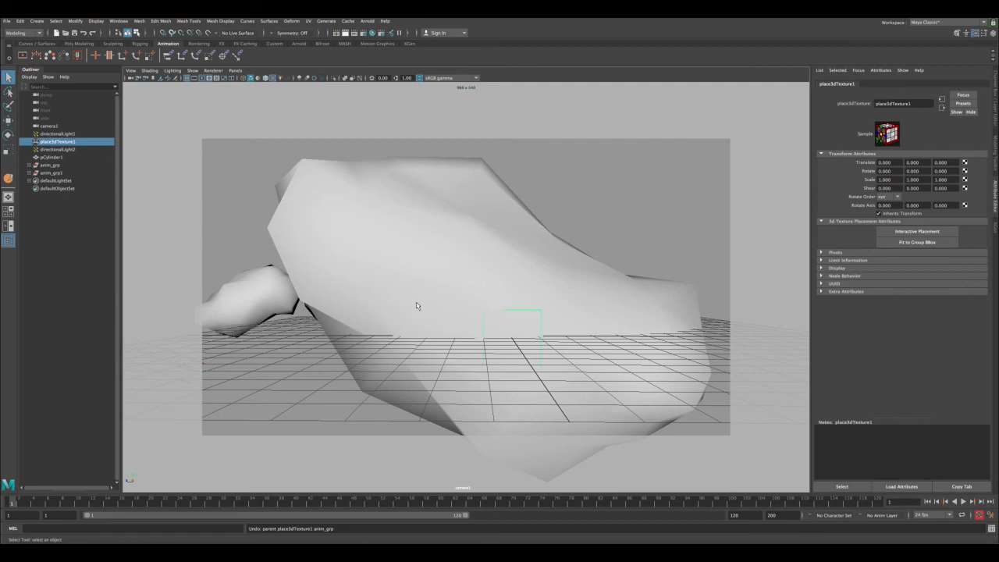
# - Parent place3dTexture1 under anim_grp in the Outliner
pyautogui.click(56, 145)
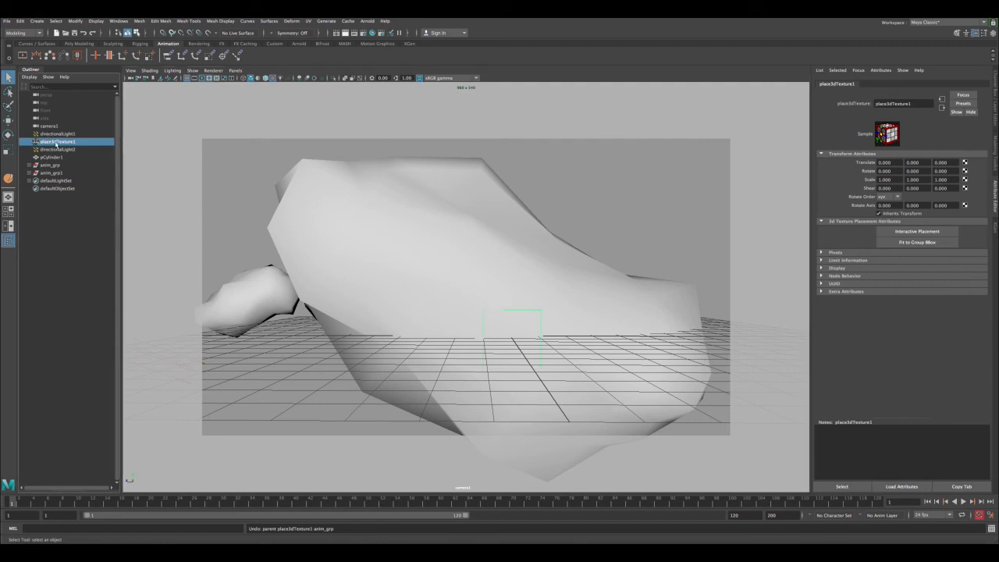
pyautogui.click(506, 312)
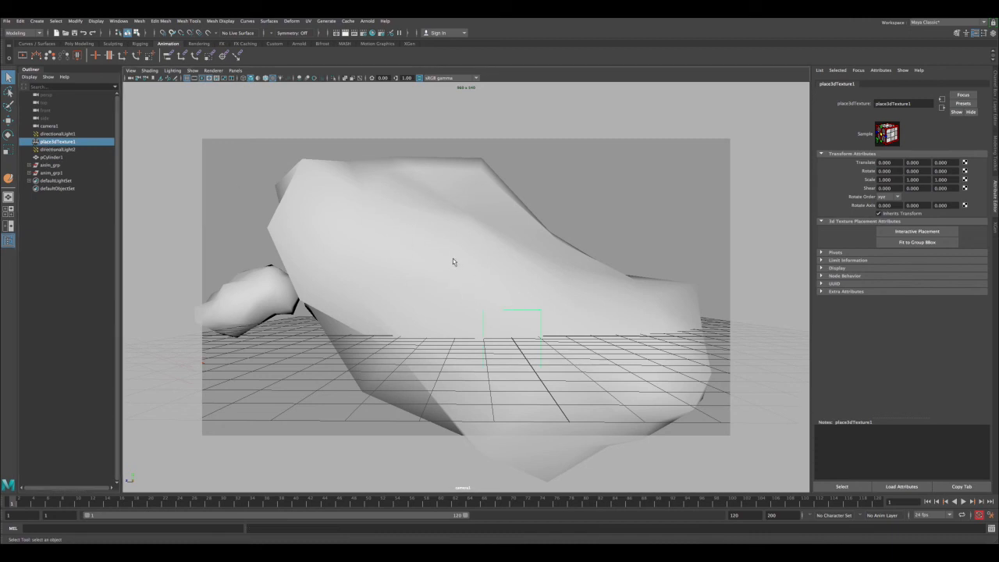
pyautogui.click(47, 165)
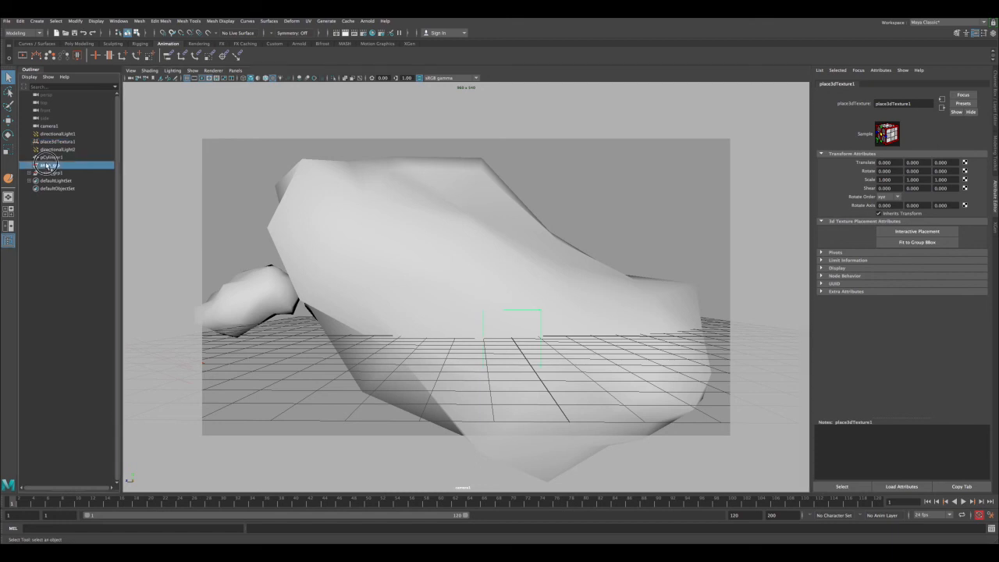
pyautogui.click(29, 166)
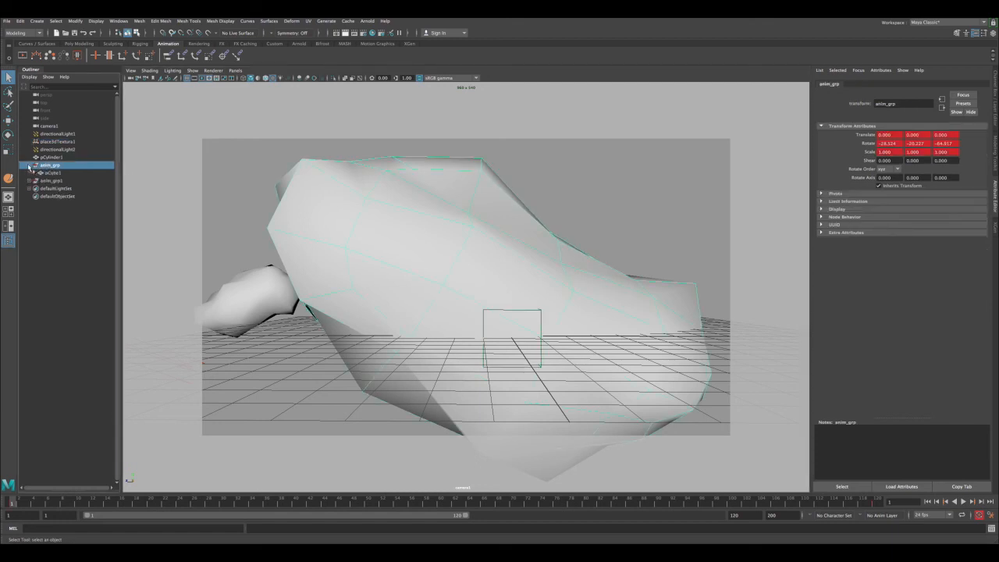
pyautogui.click(53, 142)
pyautogui.moveTo(51, 143); pyautogui.dragTo(51, 169, button='middle')
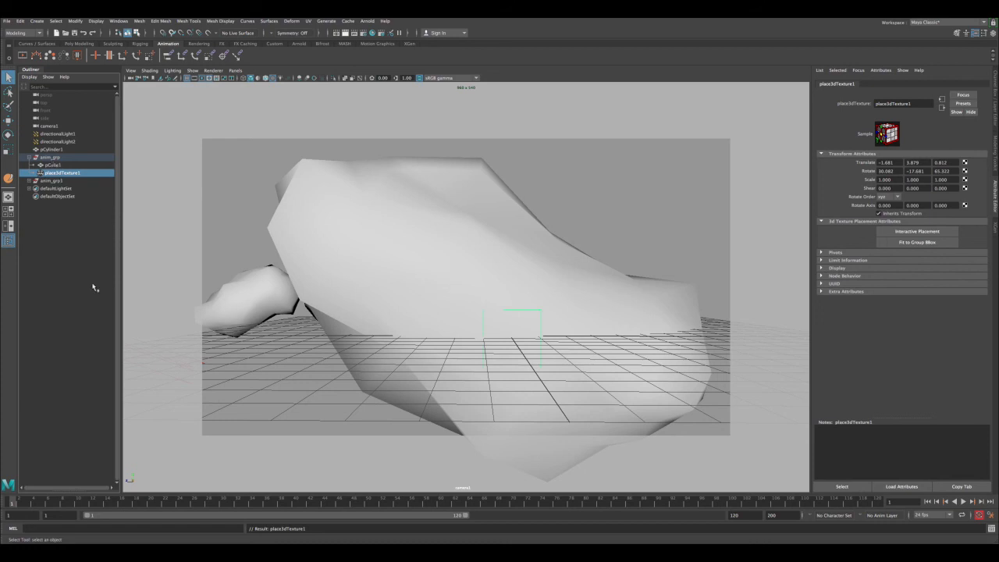
# - Play the animation from frame 1 to check that place3dTexture1 moves with the main asteroid, and return to frame 1
pyautogui.hotkey('alt', 'v')
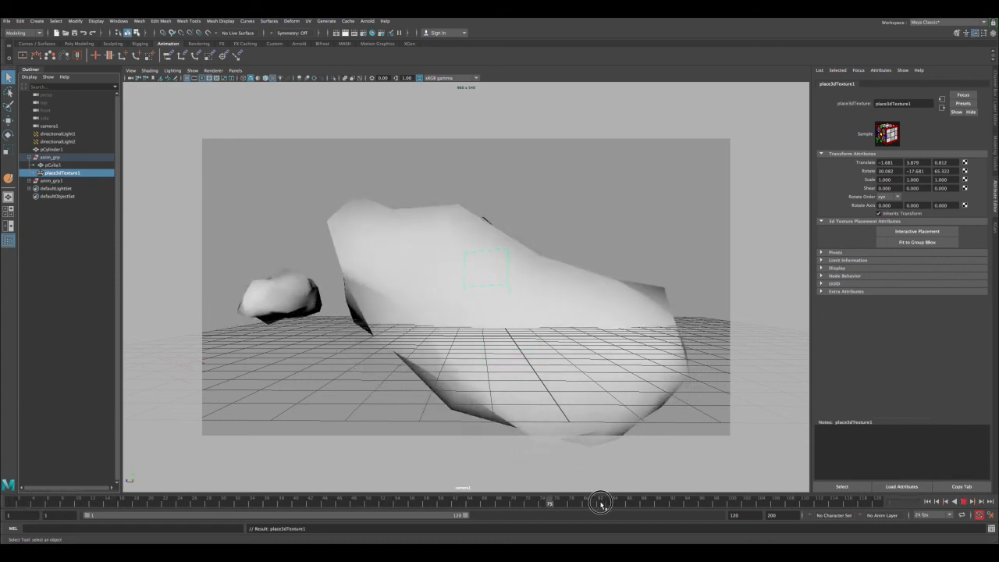
pyautogui.moveTo(250, 474); pyautogui.dragTo(2, 475)
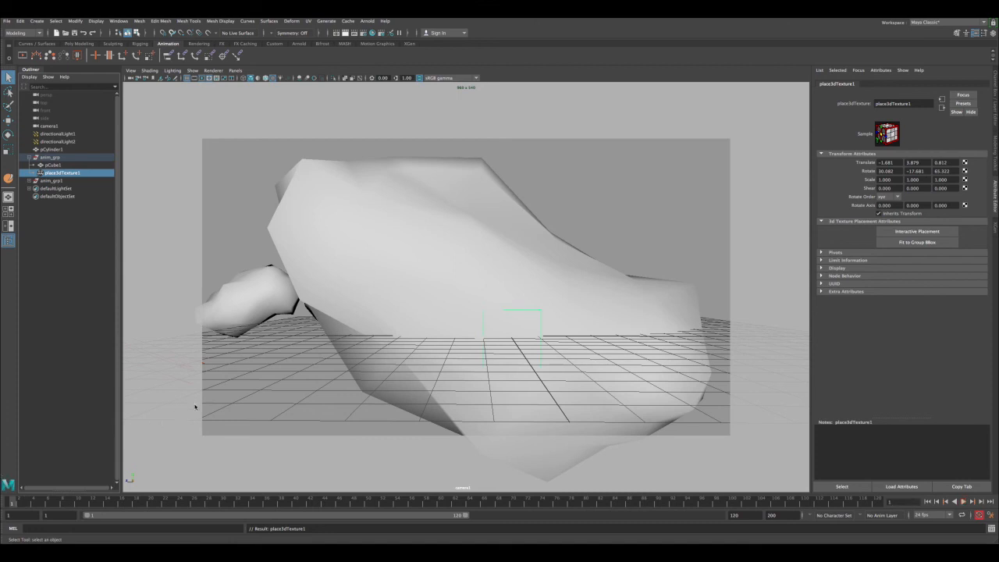
pyautogui.hotkey('alt', 'v')
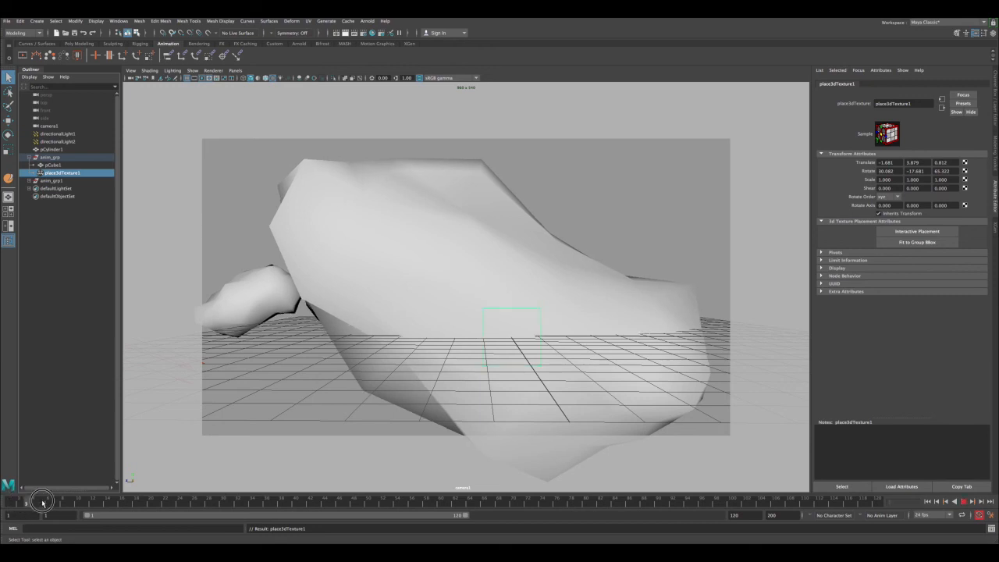
pyautogui.hotkey('alt', 'v')
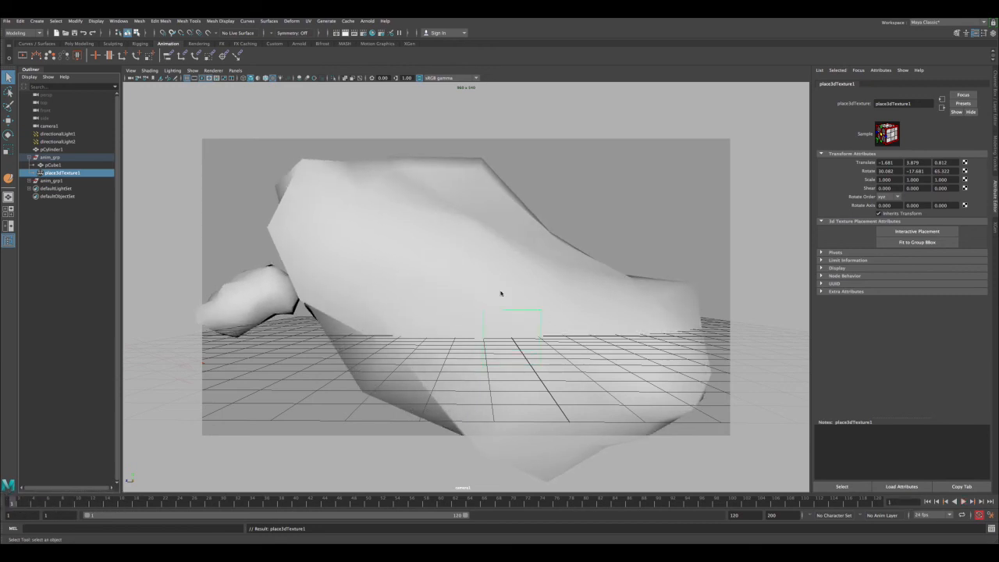